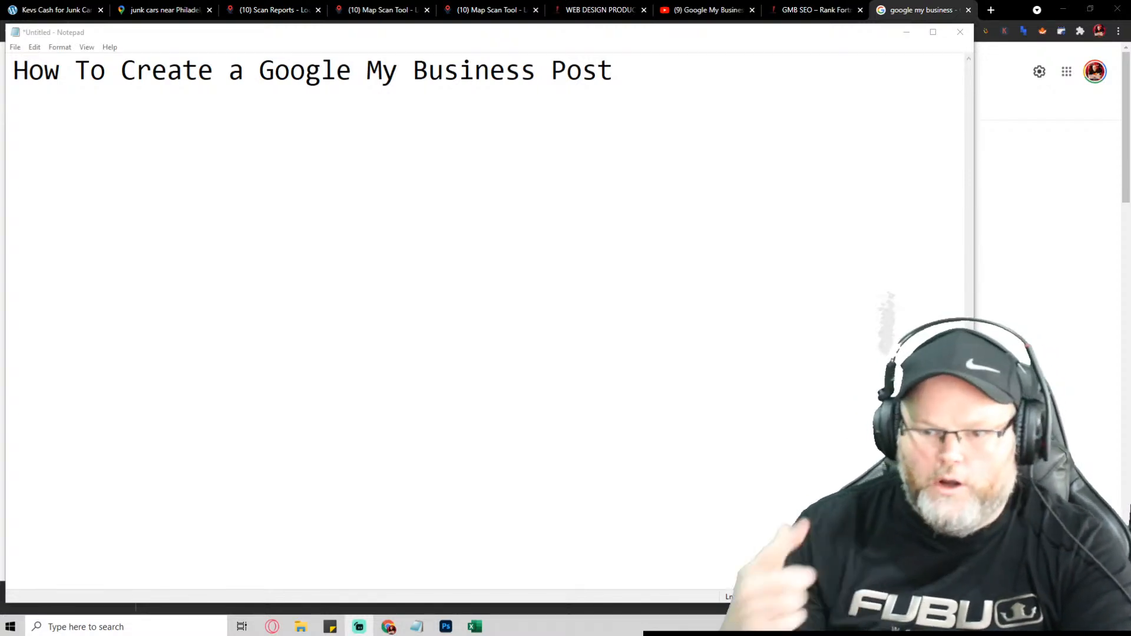
Step: Write "Maanger Access ONLY" two lines below the note's title, and delete that text again
left_click(777, 86)
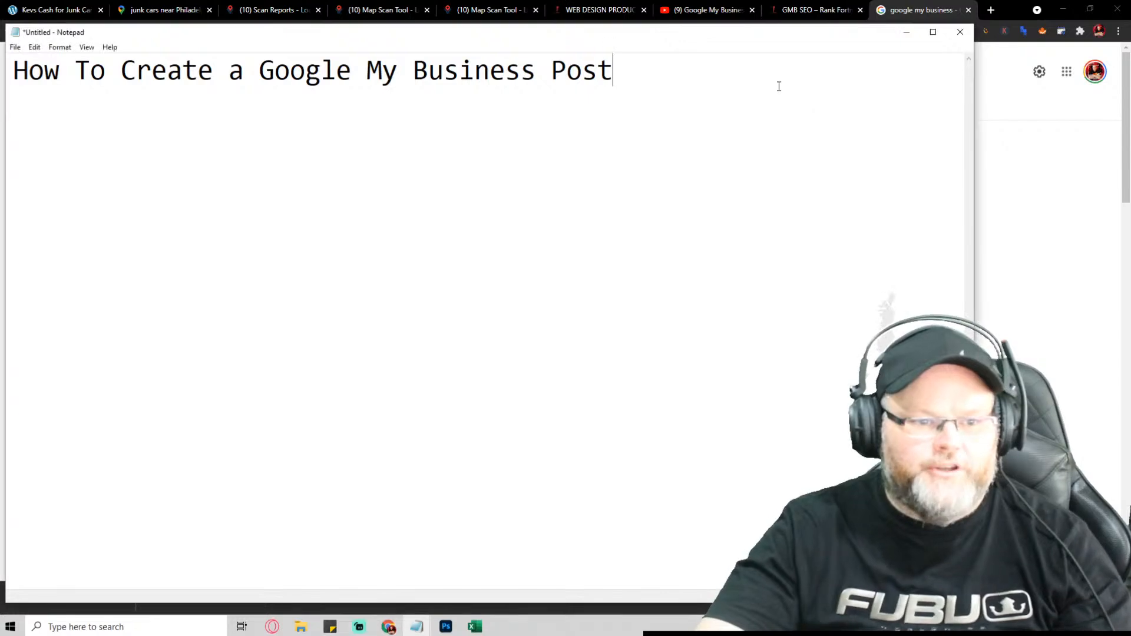
key("Return")
key("Return")
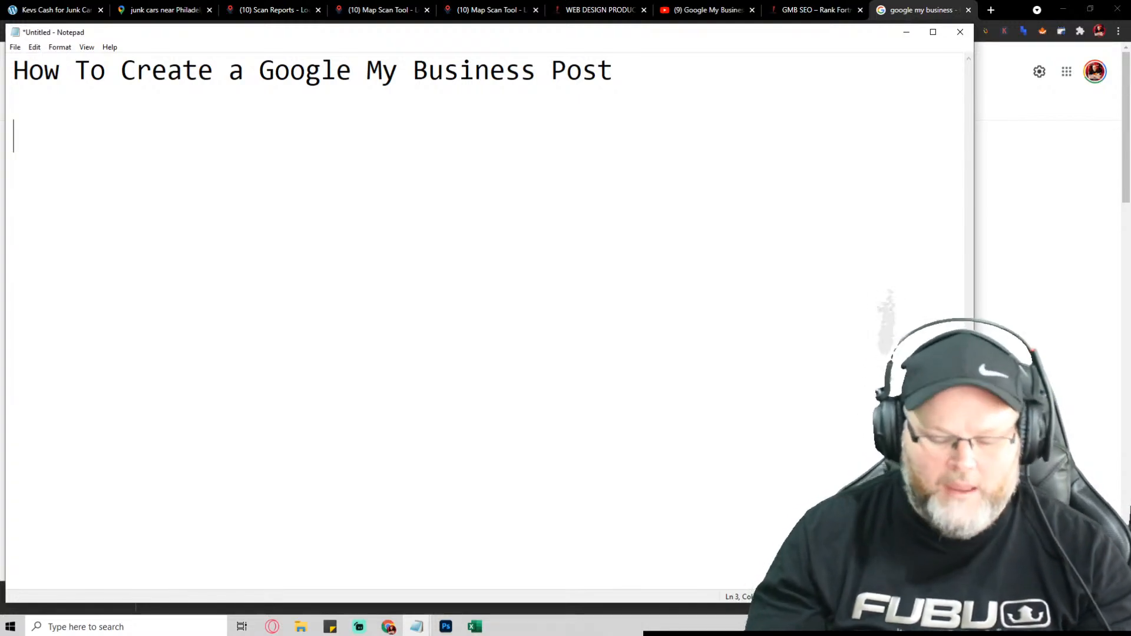
type("Maanger")
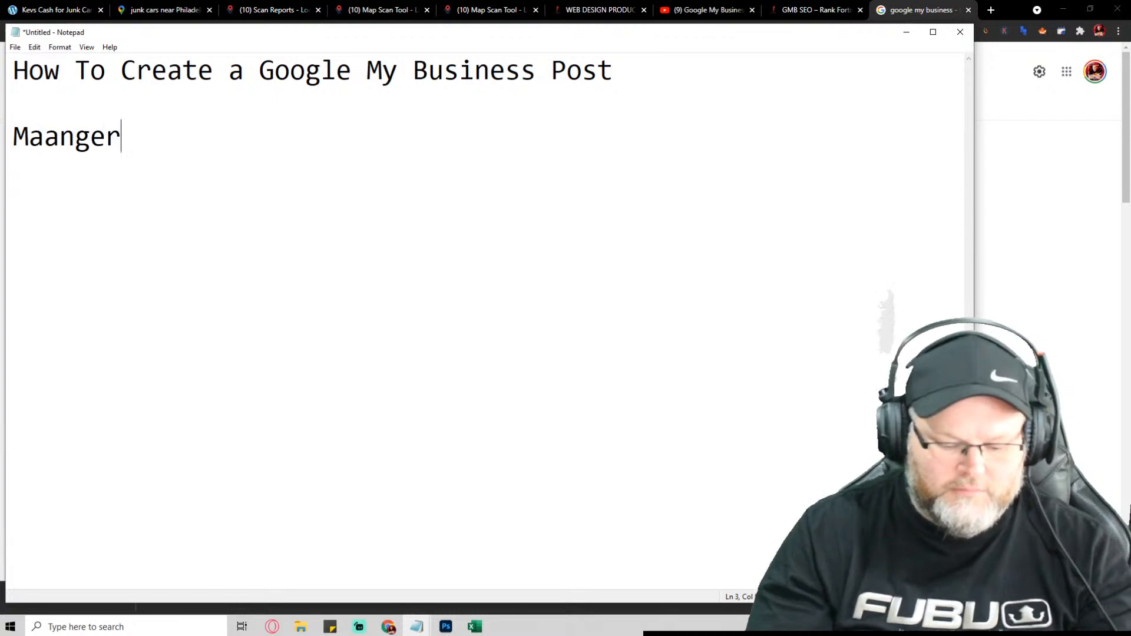
type(" Access ")
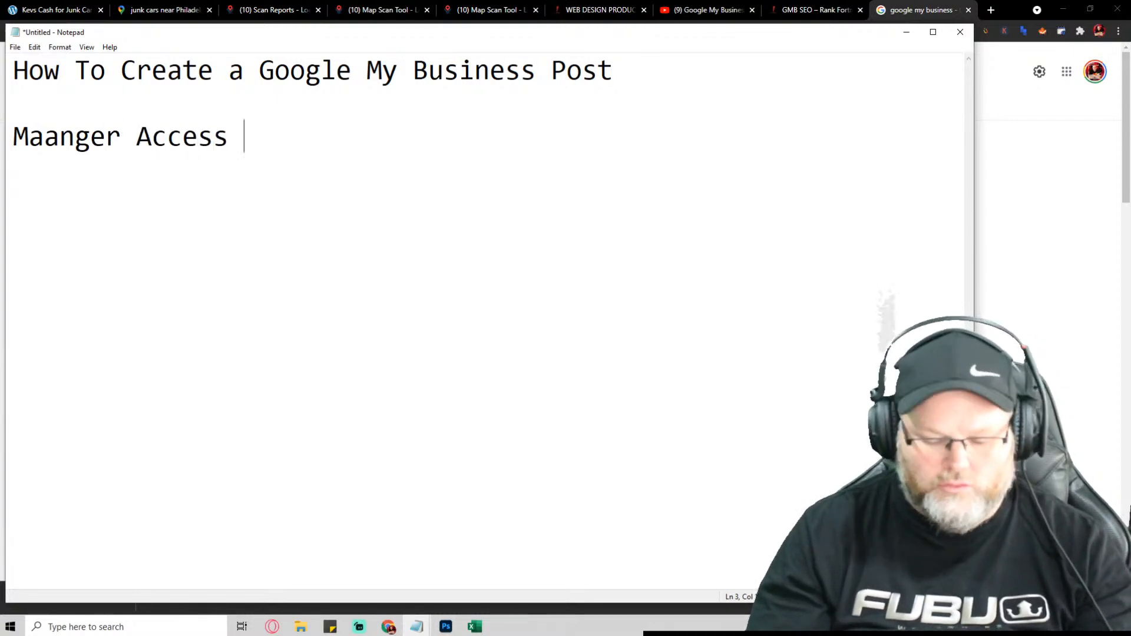
type("ONLY")
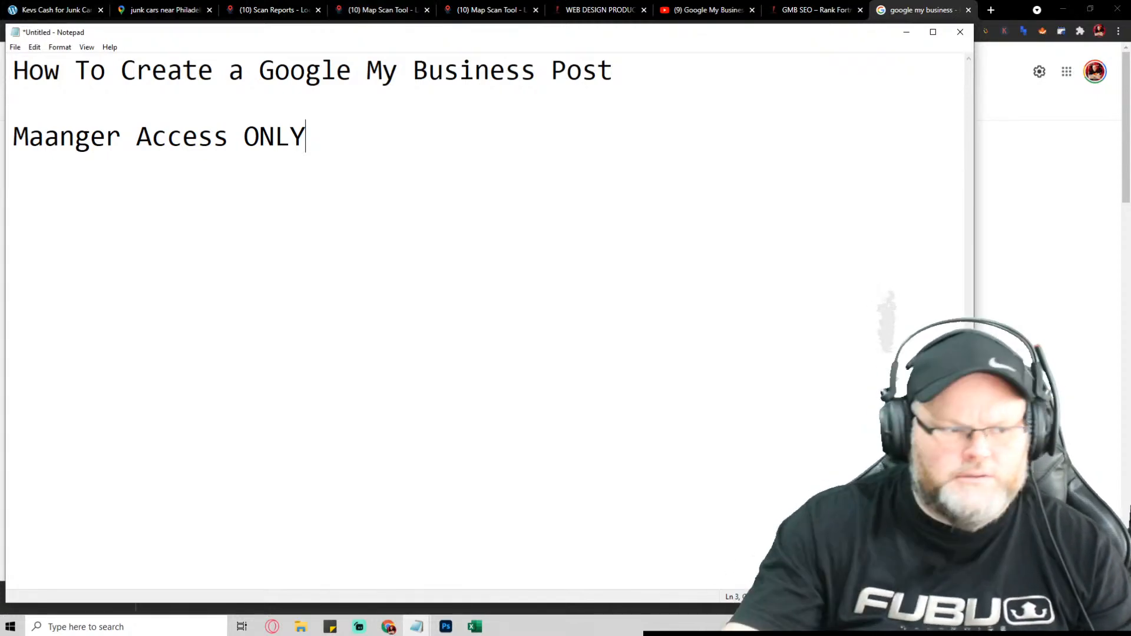
left_click_drag(320, 130, 19, 140)
key("BackSpace")
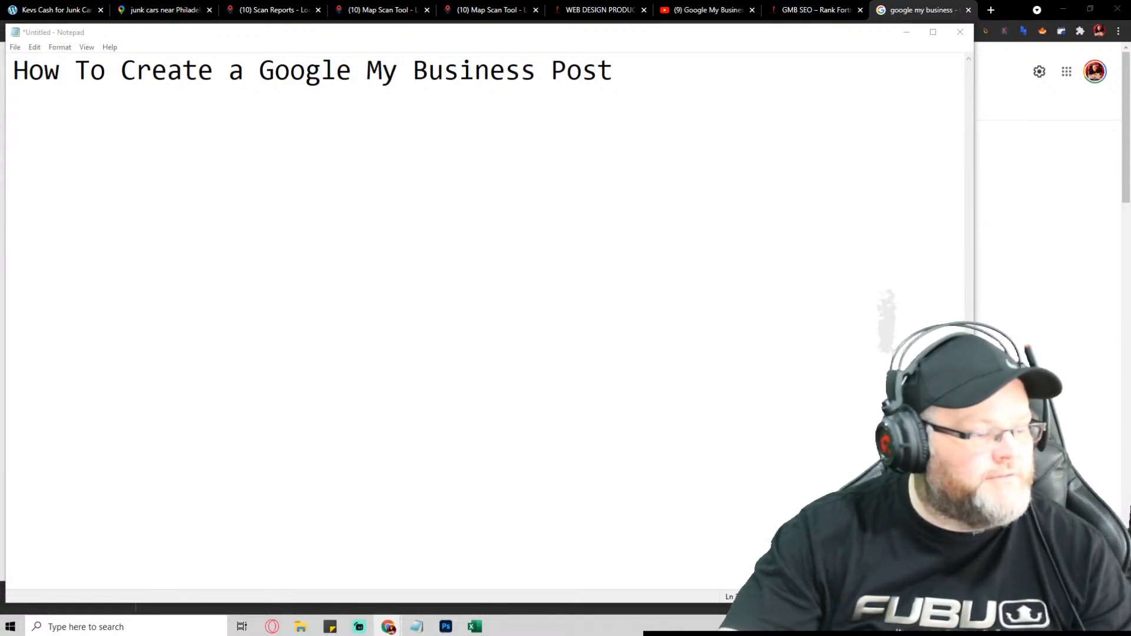
Step: Switch to Chrome, search Google for "Salt Creek Films" and check its business profile for posted updates
left_click(938, 15)
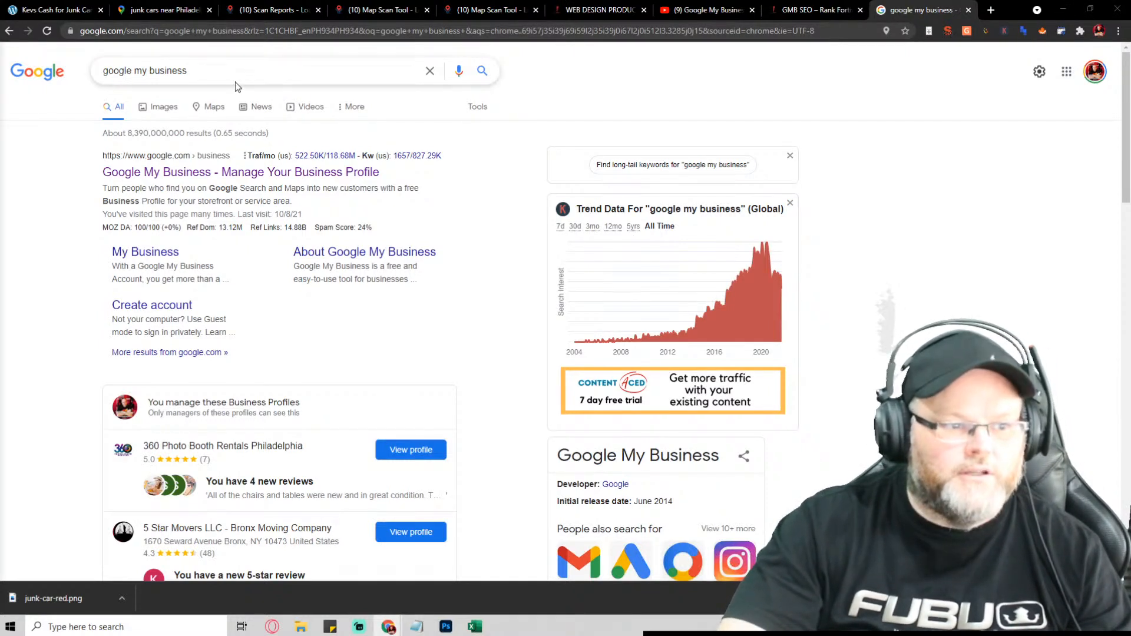
left_click_drag(235, 83, 28, 71)
type("Salt Creek Films")
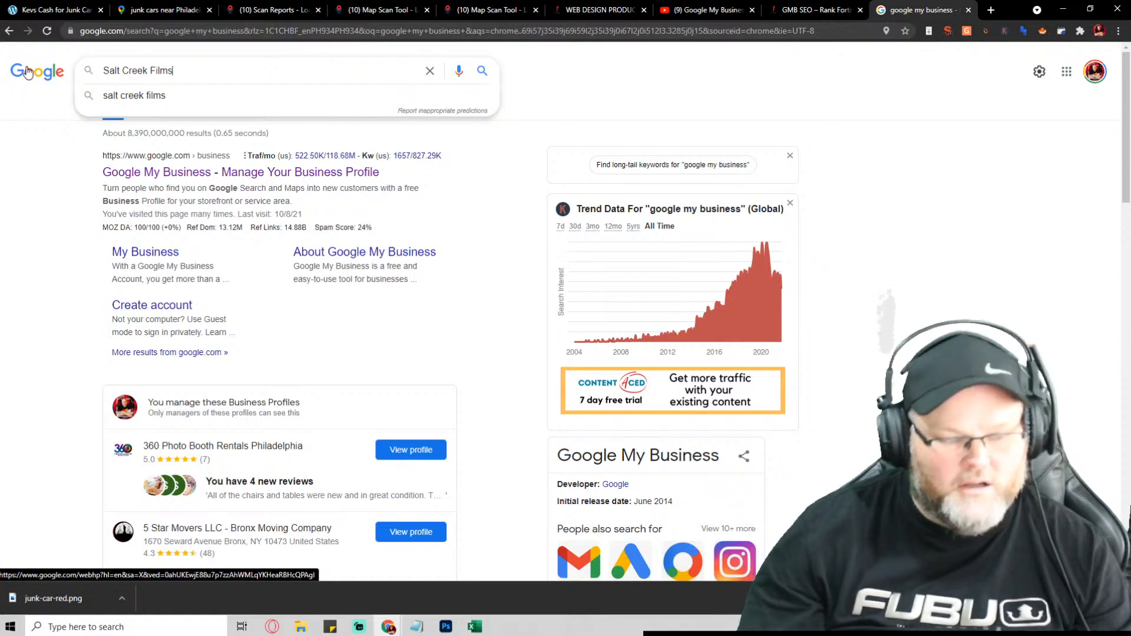
key("Return")
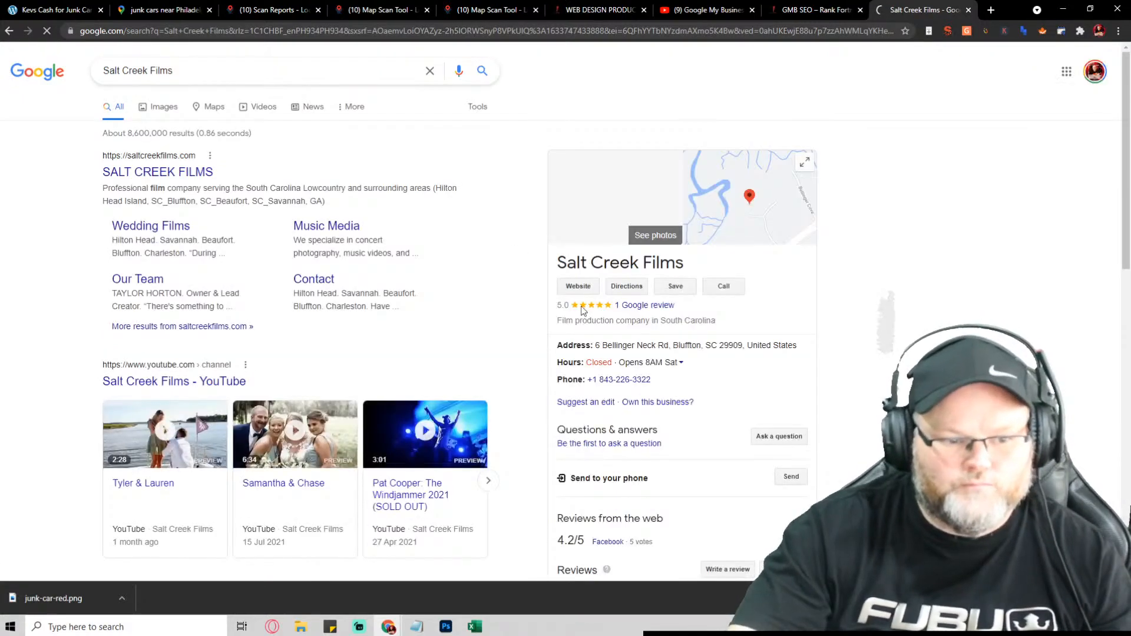
scroll(760, 389, "down", 6)
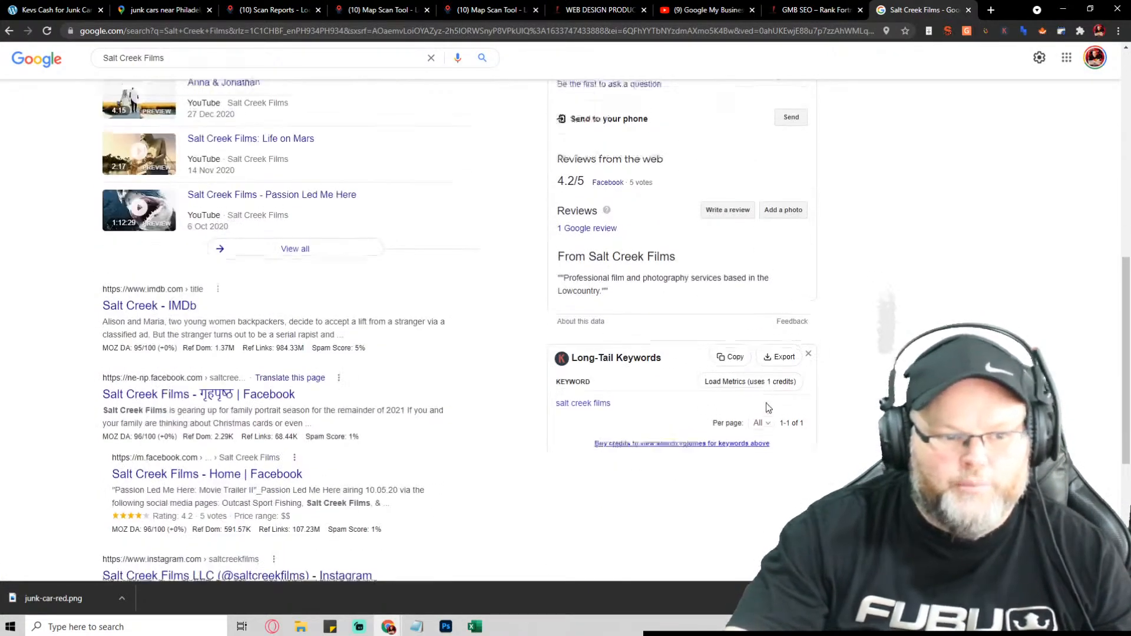
scroll(765, 405, "up", 6)
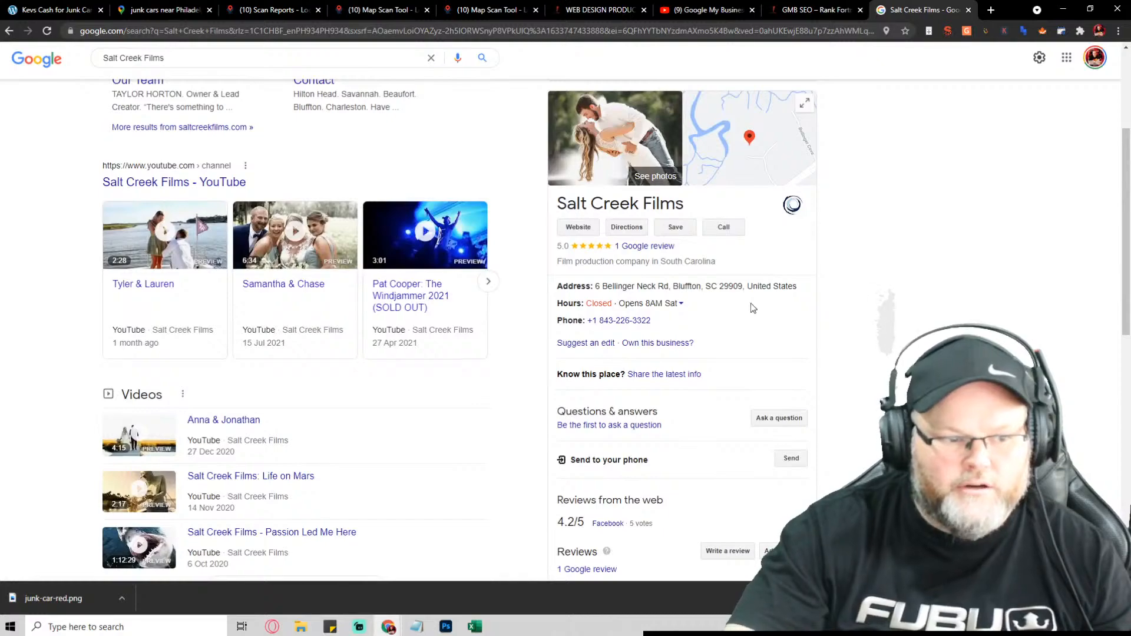
scroll(787, 355, "down", 5)
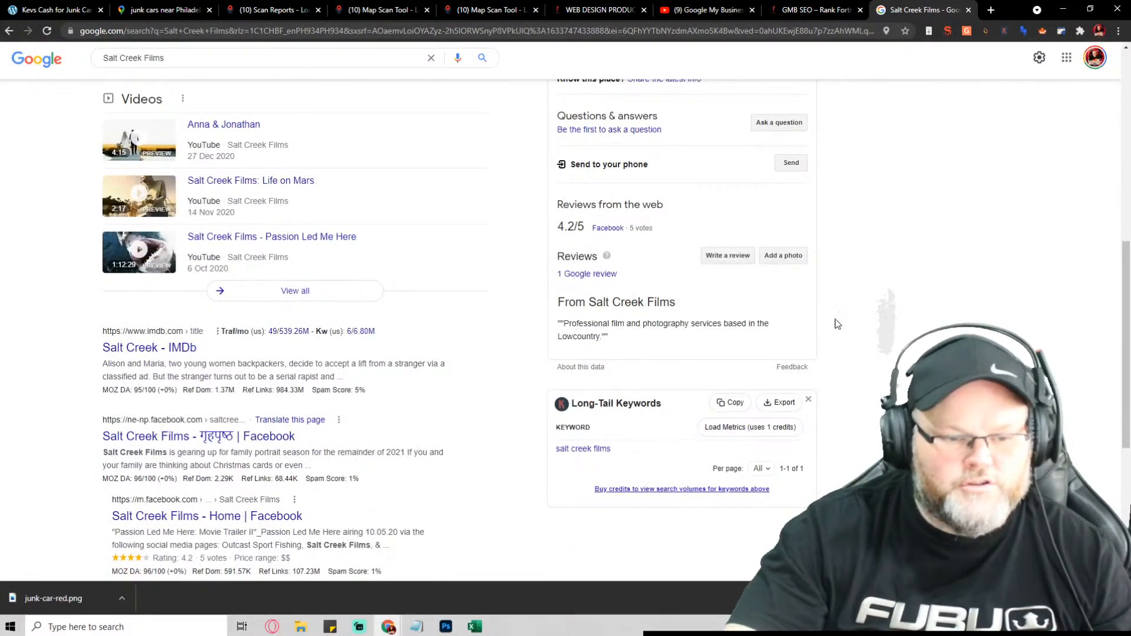
scroll(203, 162, "up", 8)
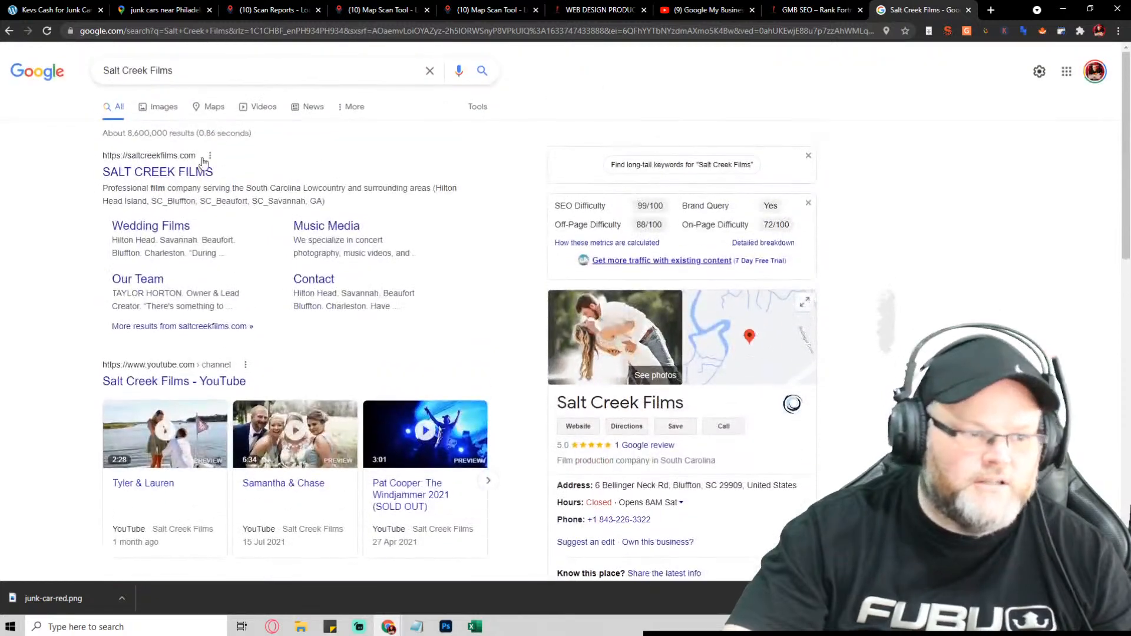
Step: Search Google for "quality discount roofing" and find the posted updates in its business profile
left_click(235, 70)
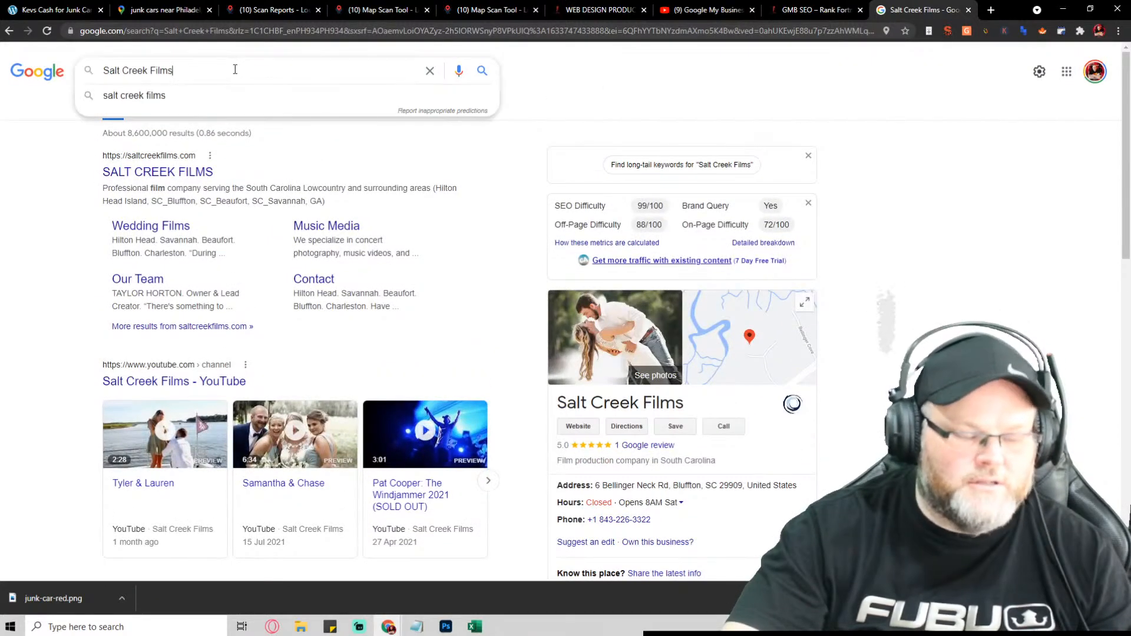
key("ctrl+a")
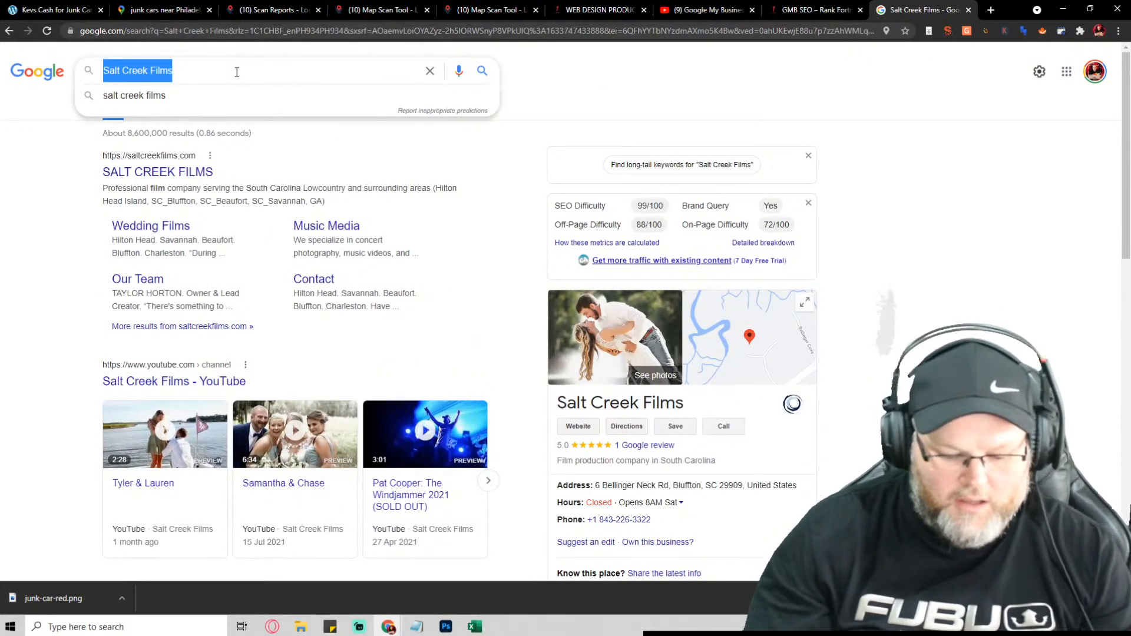
type("quality")
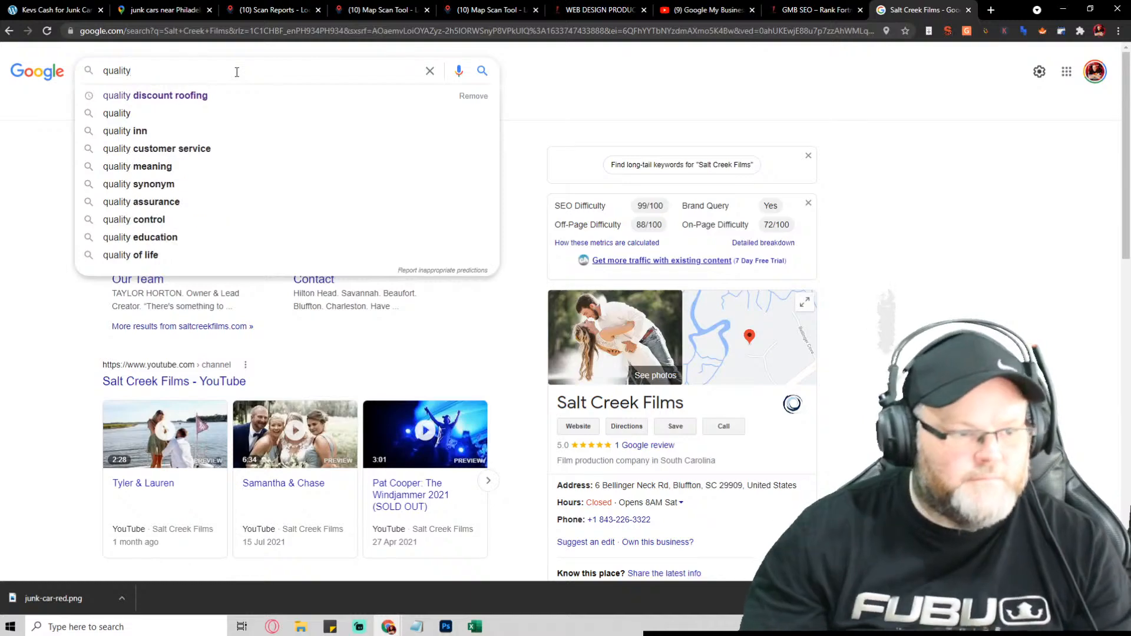
key("Down")
key("Return")
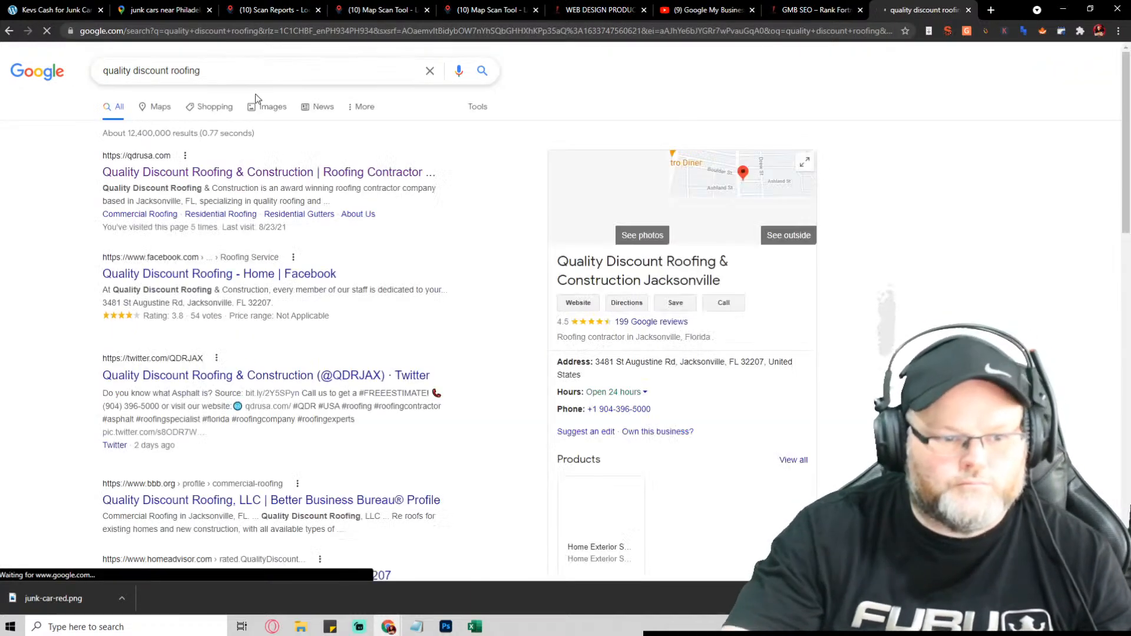
scroll(832, 344, "down", 7)
scroll(832, 345, "down", 5)
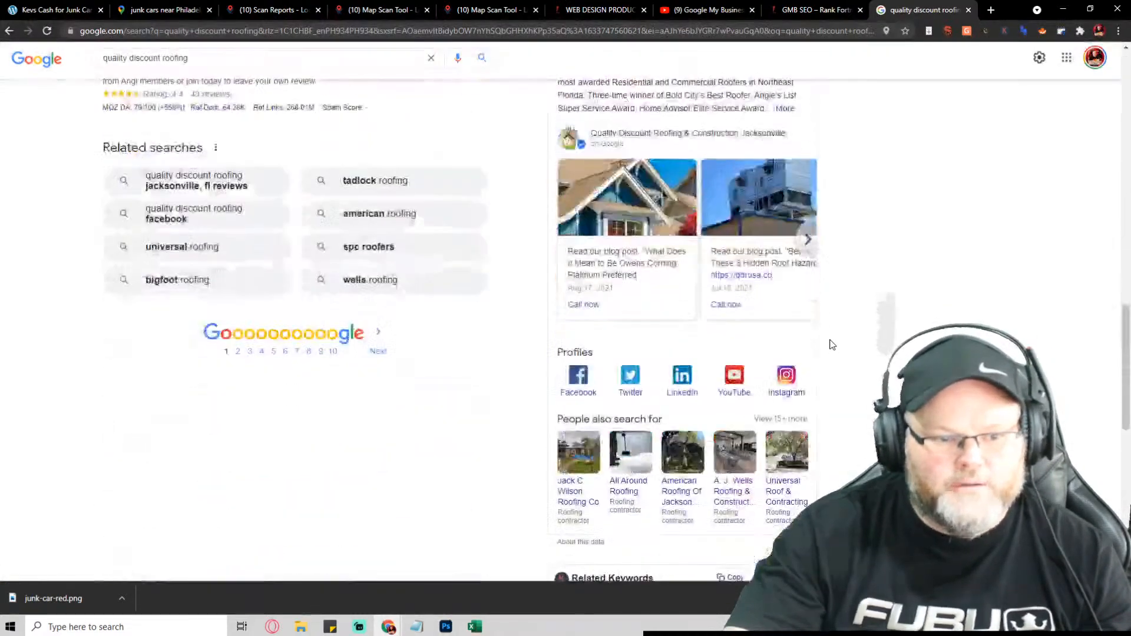
Step: Open the Quality Discount Roofing updates list, browse its older posts and close the list
left_click(624, 260)
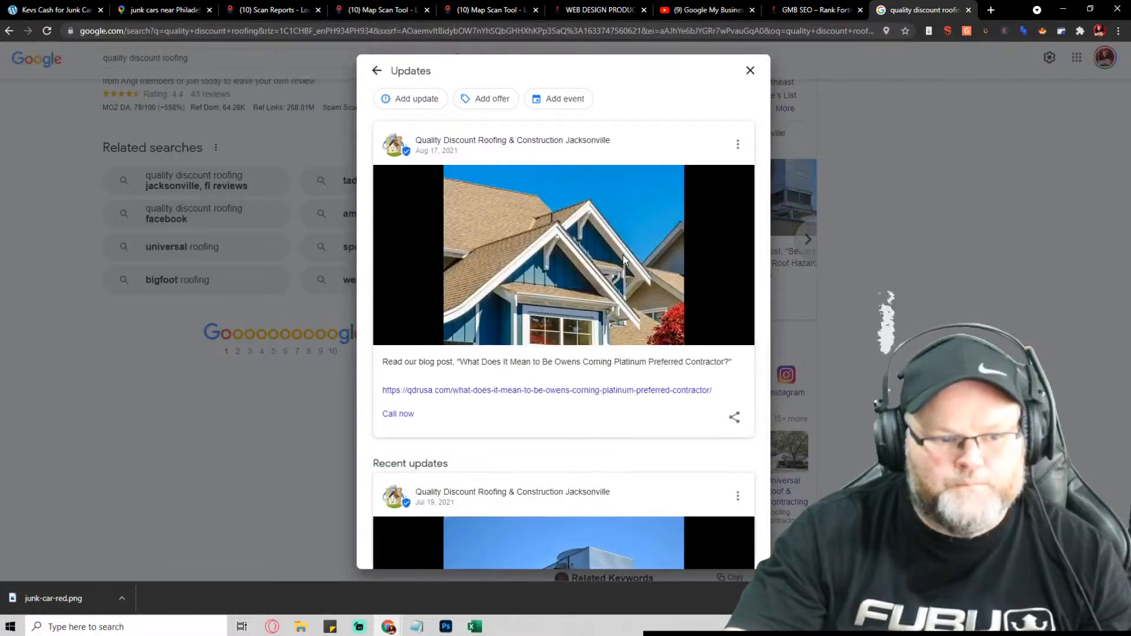
scroll(620, 255, "down", 5)
scroll(548, 352, "down", 15)
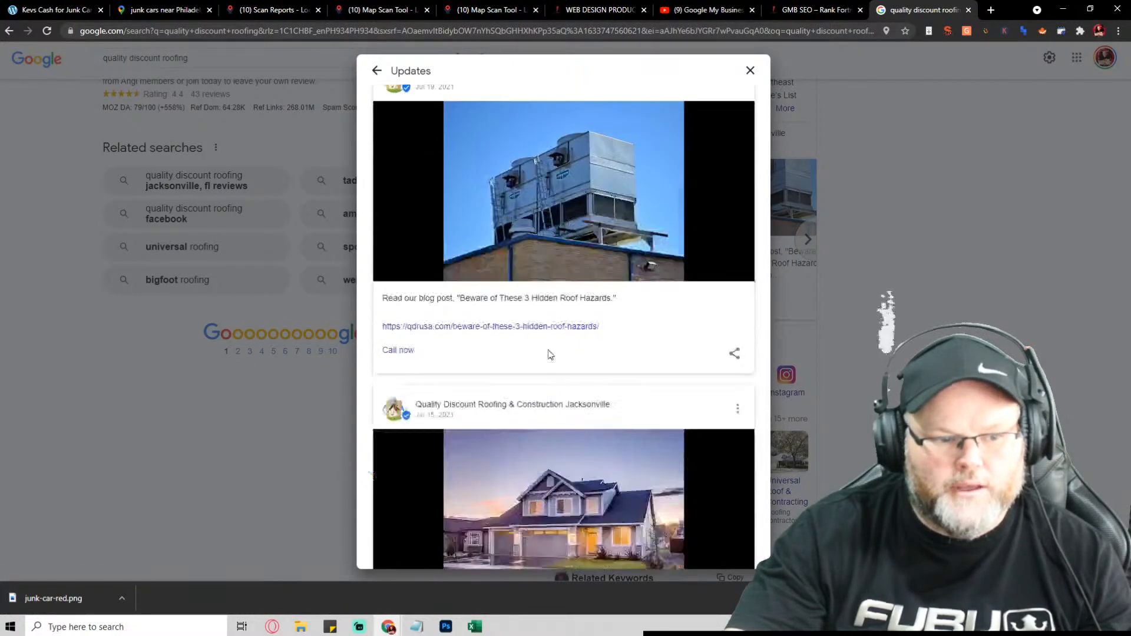
scroll(537, 310, "down", 15)
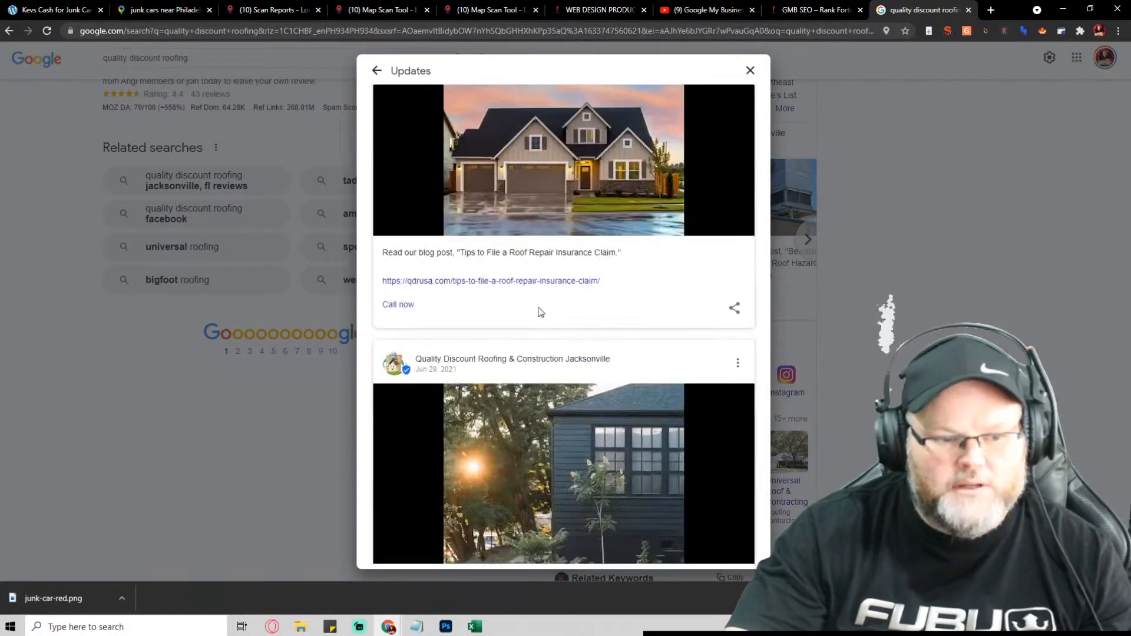
scroll(540, 305, "down", 15)
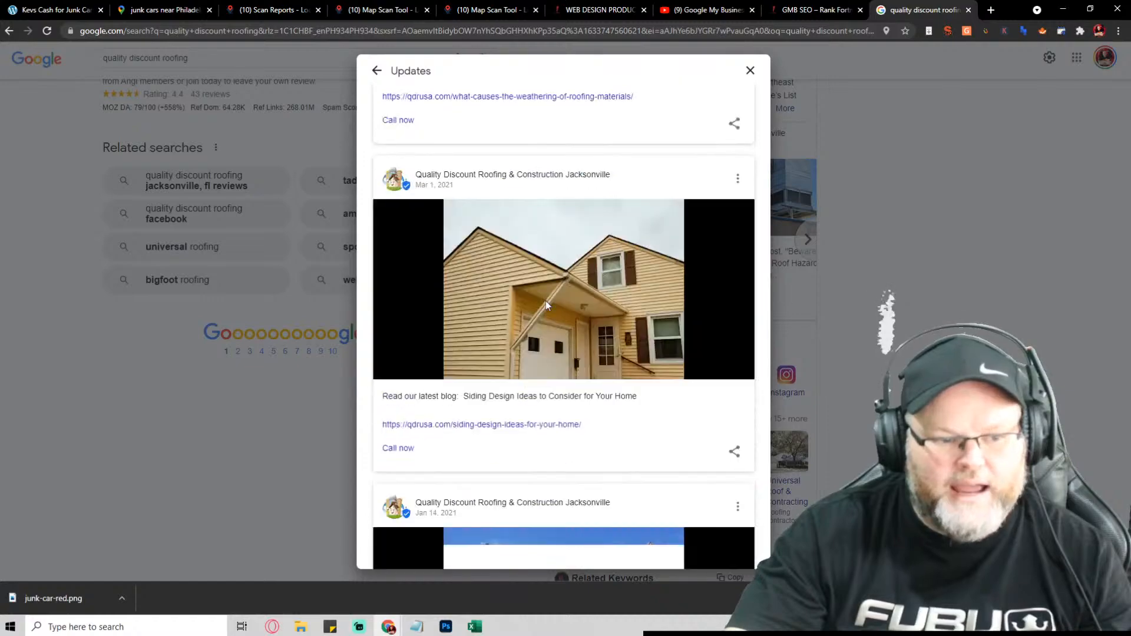
scroll(548, 297, "down", 15)
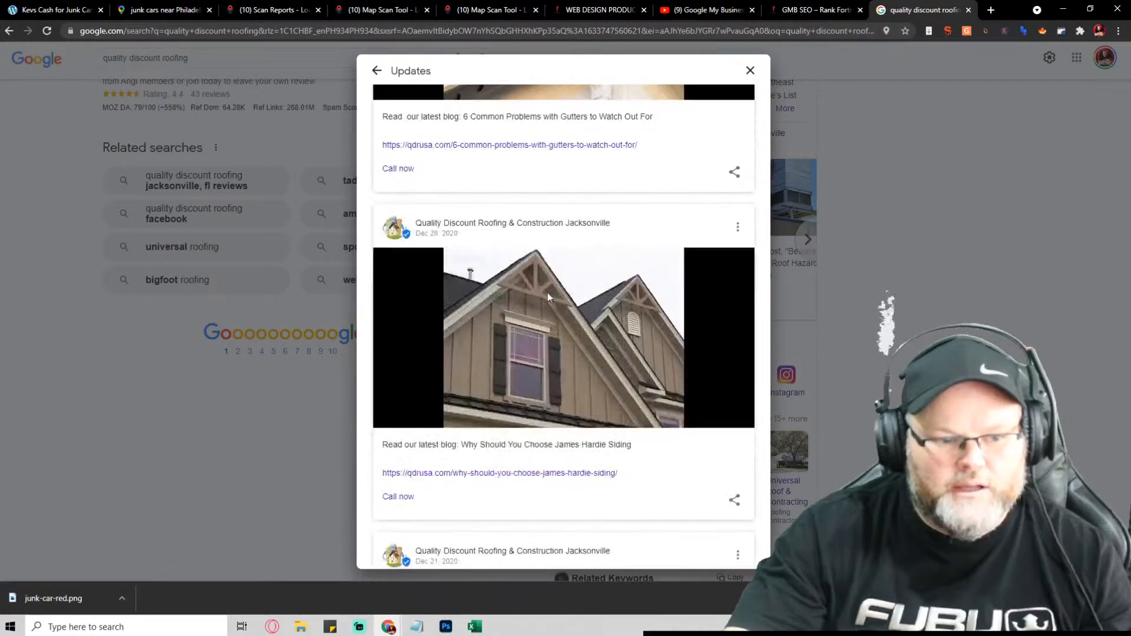
left_click(168, 340)
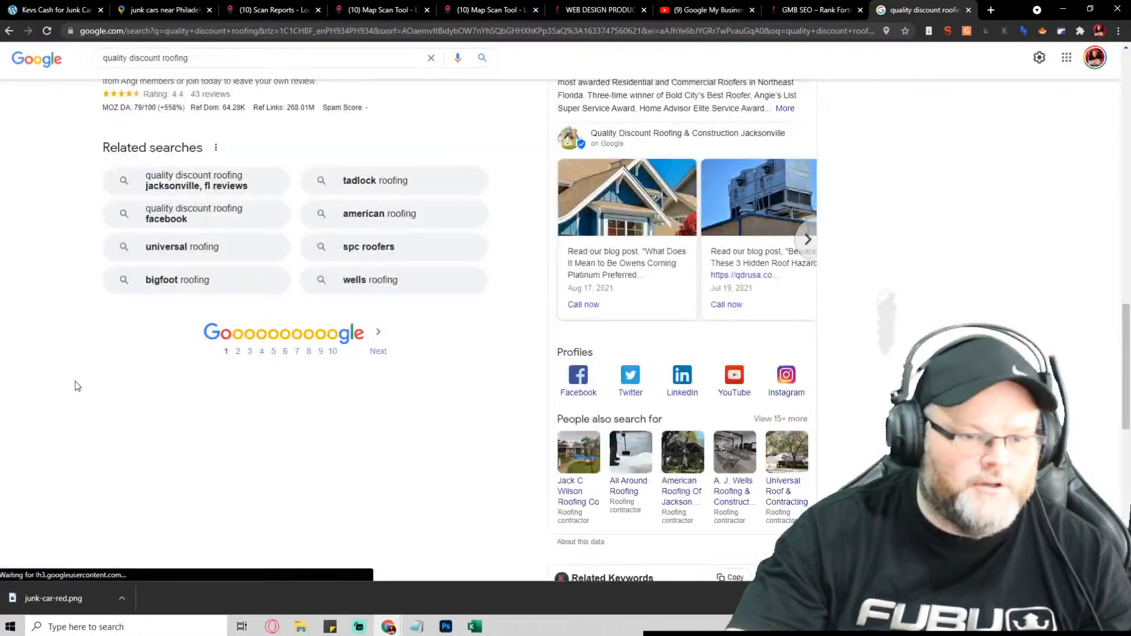
Step: Advance the roofing company's updates carousel to the next post and look over the rest of its profile
left_click(808, 239)
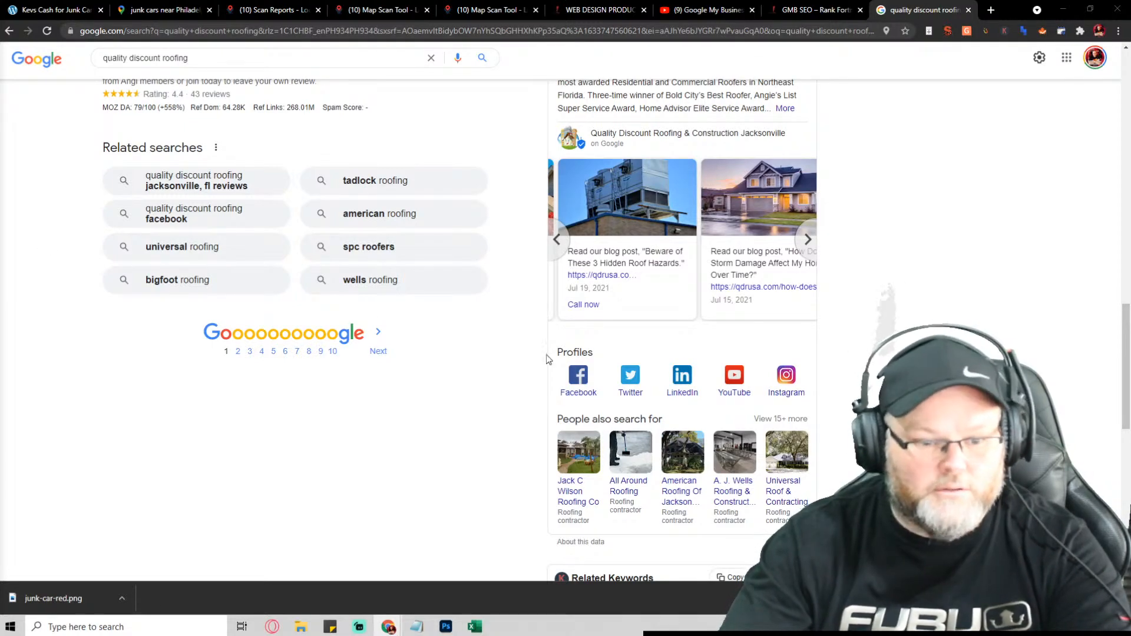
scroll(444, 301, "up", 6)
scroll(439, 298, "up", 7)
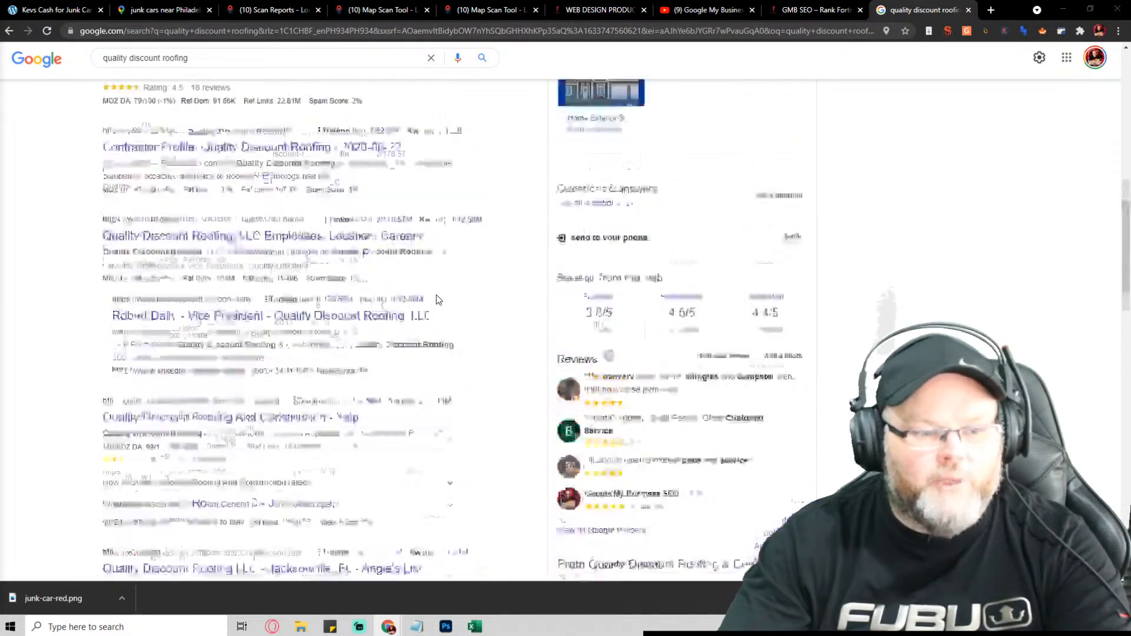
scroll(430, 298, "down", 8)
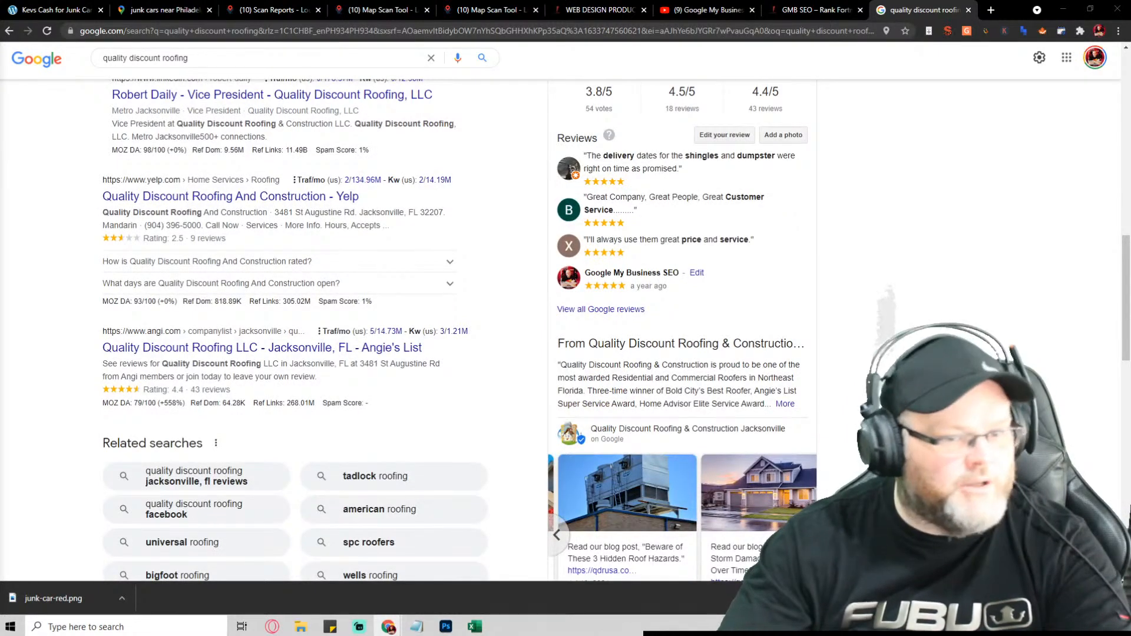
Step: Switch to the Salt Creek Films dashboard in Google My Business and open its Posts page
left_click_drag(0, 53, 903, 17)
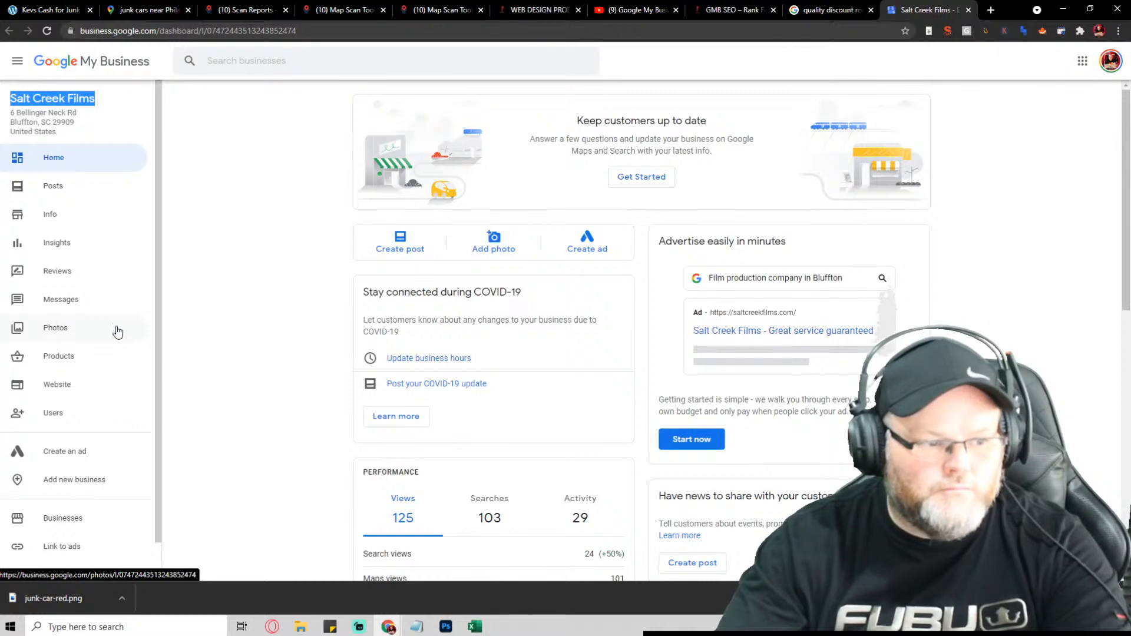
left_click(53, 187)
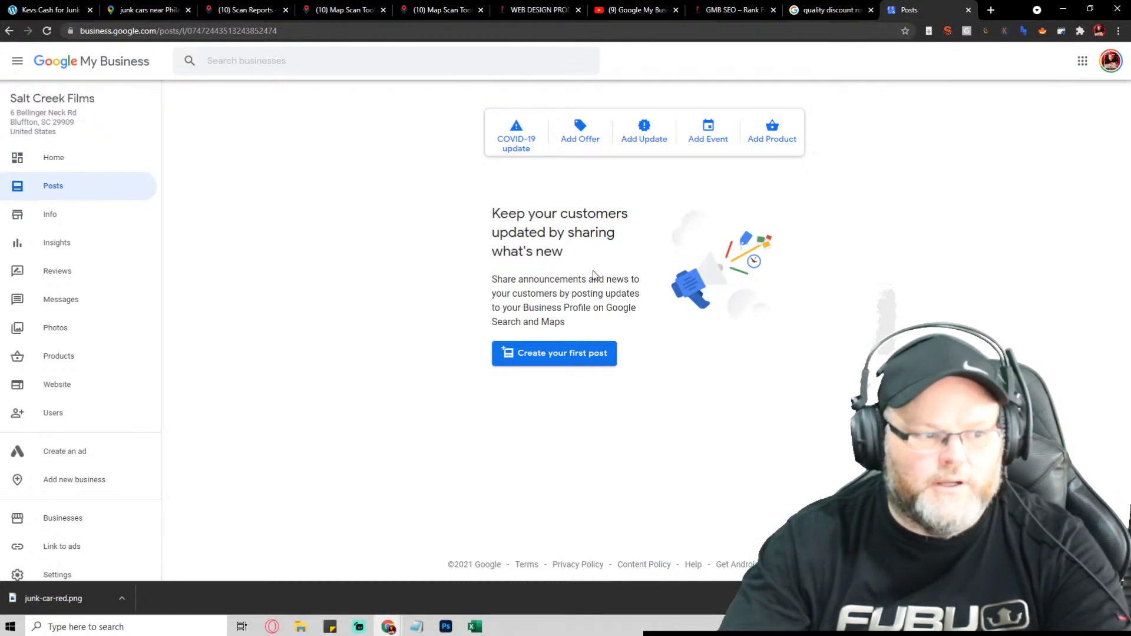
Step: Copy the website address from the Salt Creek Films business info without changing it
left_click(69, 220)
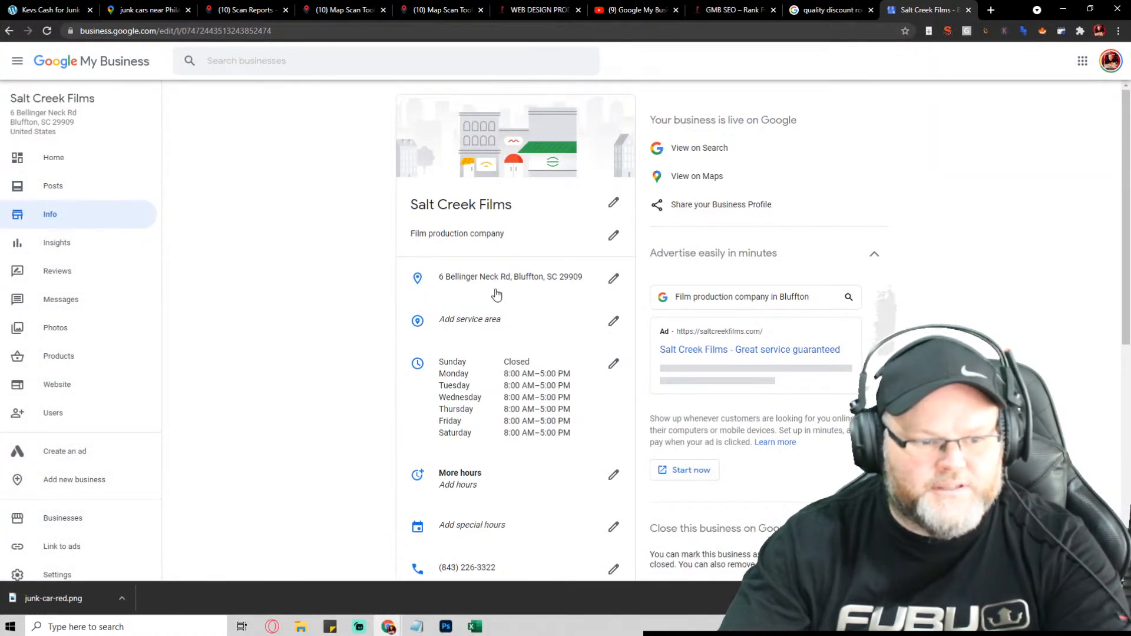
scroll(495, 296, "down", 4)
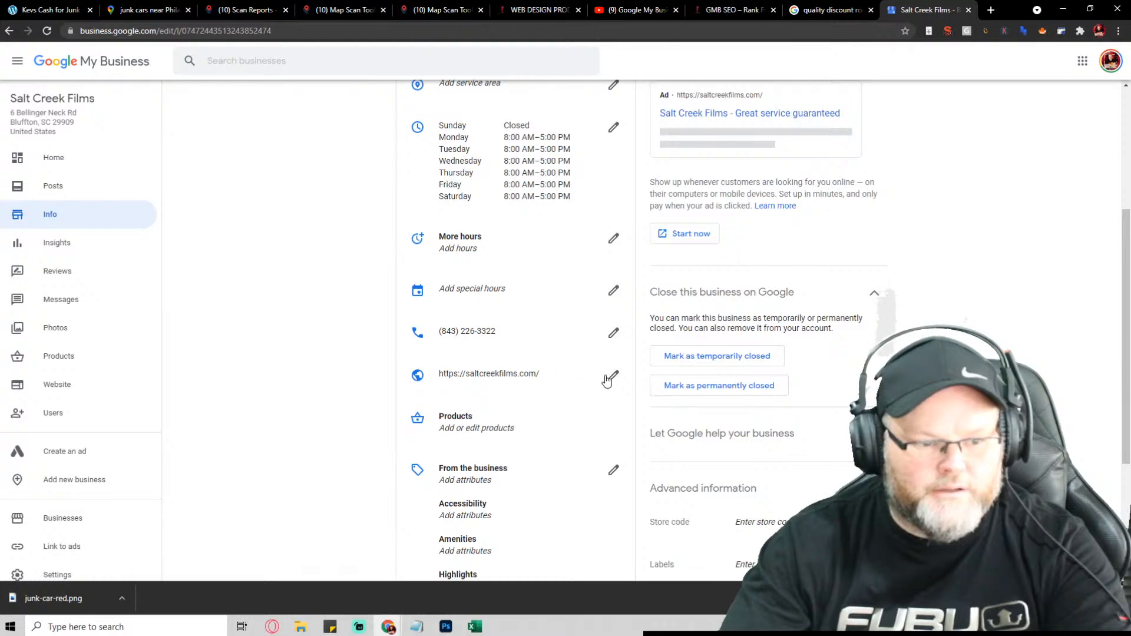
left_click(609, 379)
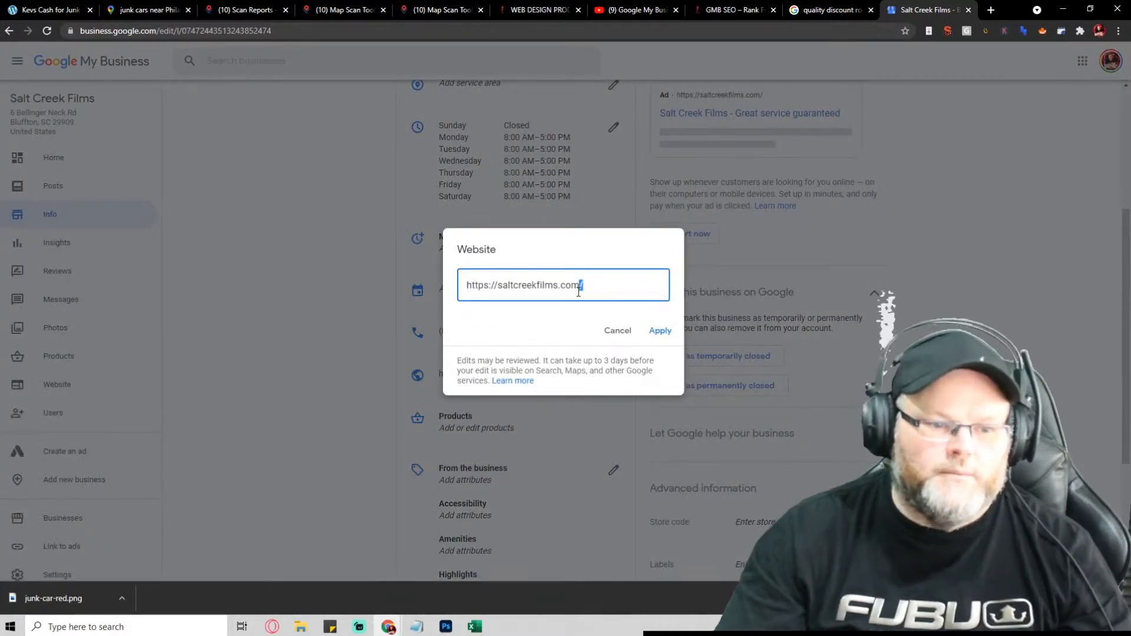
triple_click(578, 293)
key("ctrl+c")
left_click(618, 332)
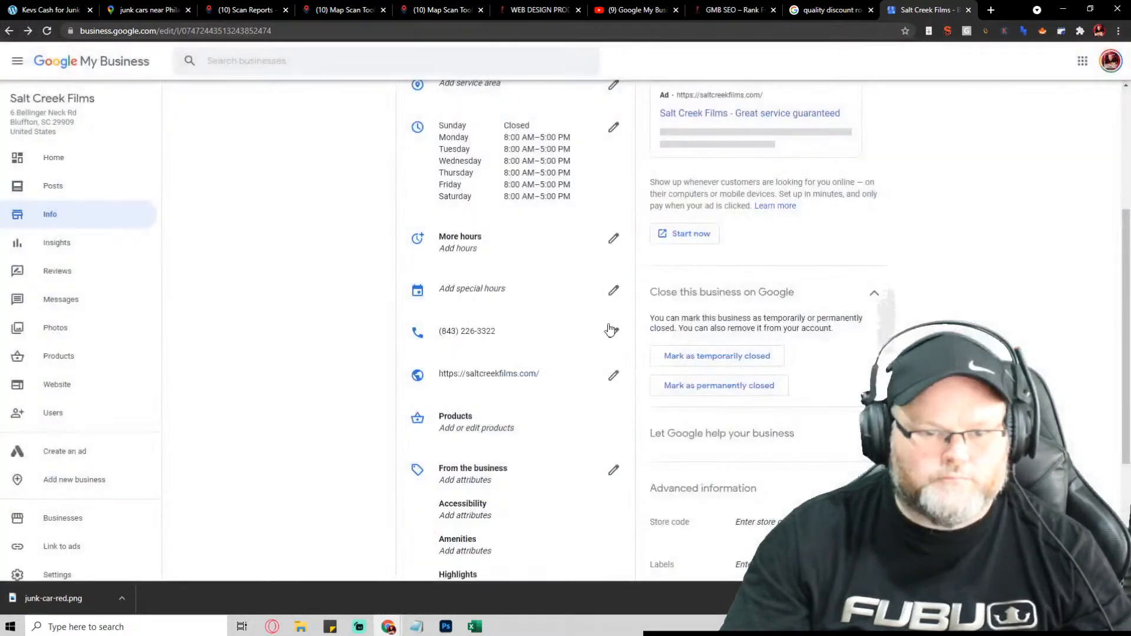
left_click(989, 10)
key("ctrl+v")
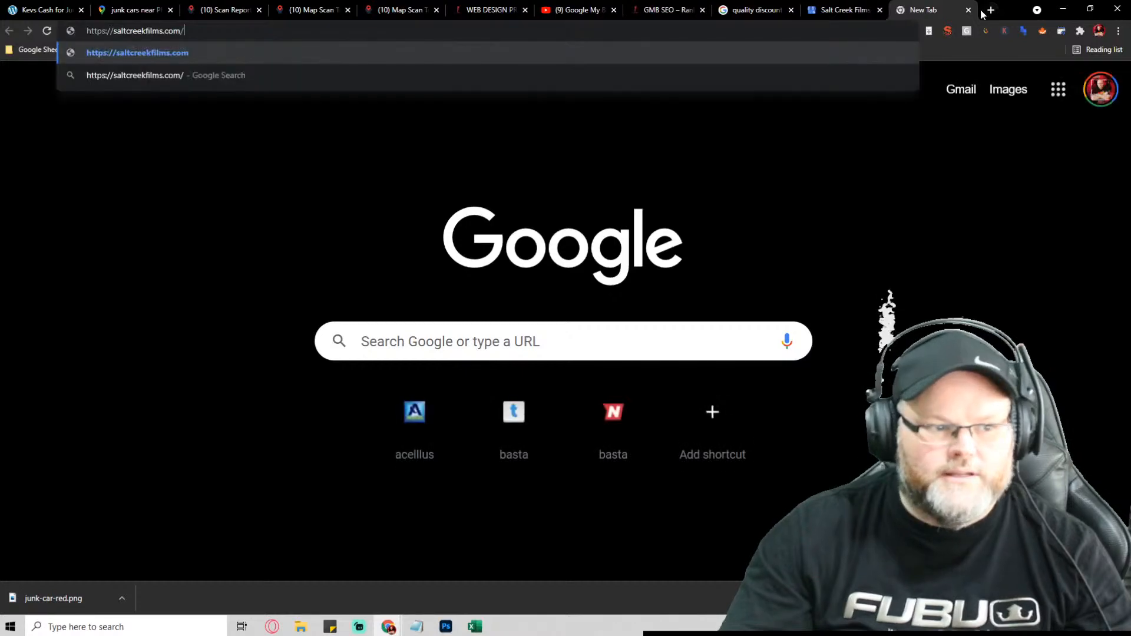
key("Return")
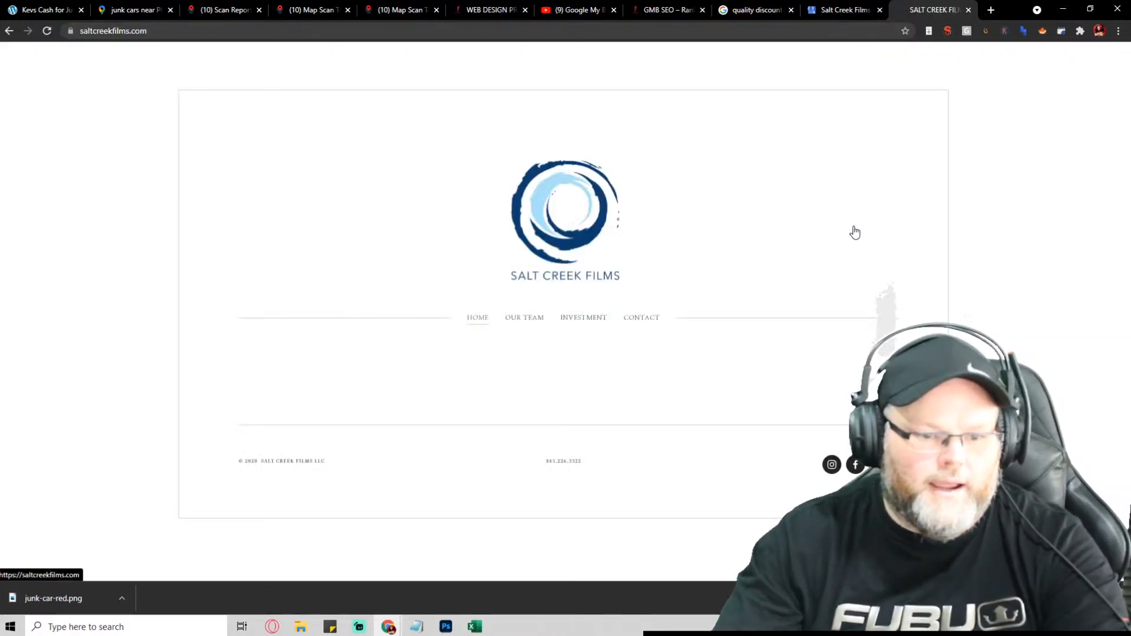
Step: Open the Our Team page of the Salt Creek Films website and look over the team bios
left_click(523, 323)
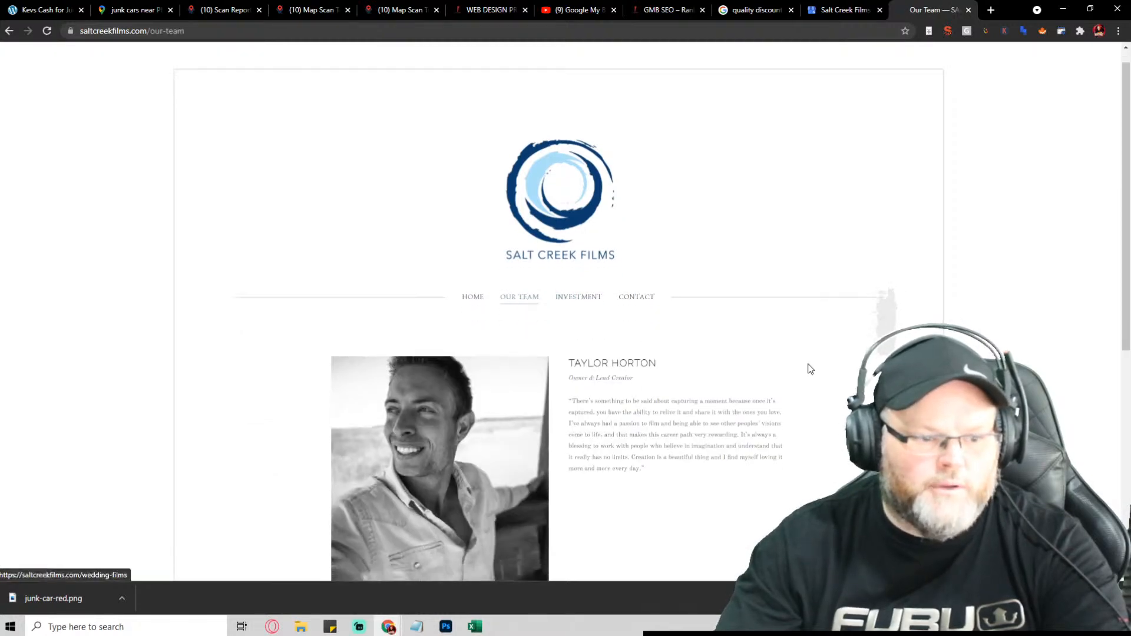
scroll(808, 368, "down", 7)
scroll(808, 366, "up", 10)
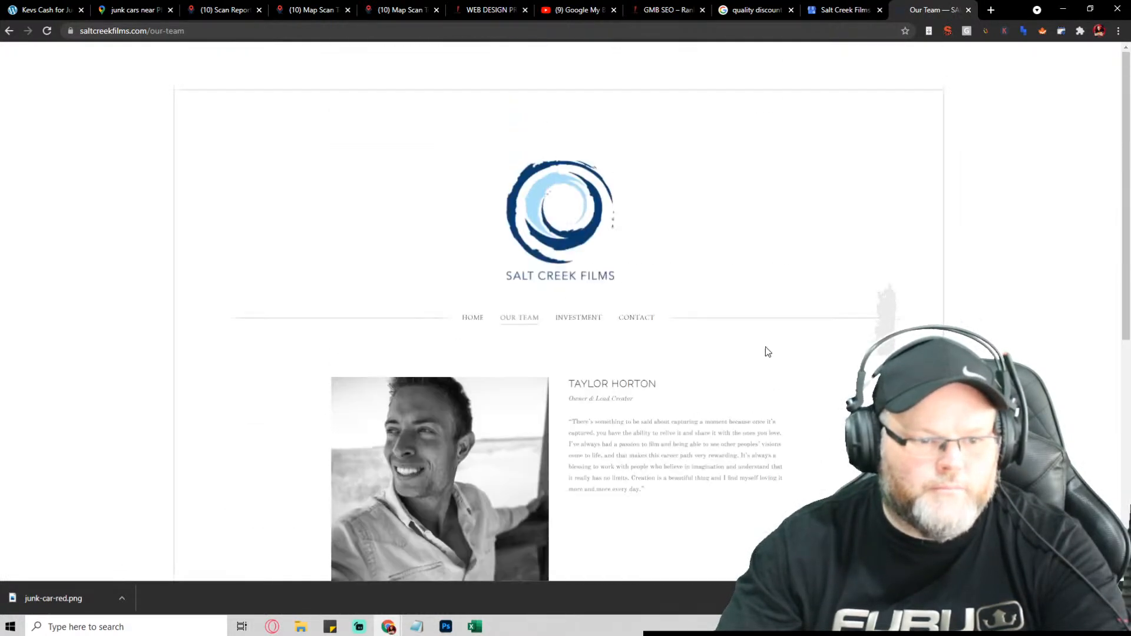
Step: Open the Wedding Films page under Investment and review its testimonials and film packages
mouse_move(589, 323)
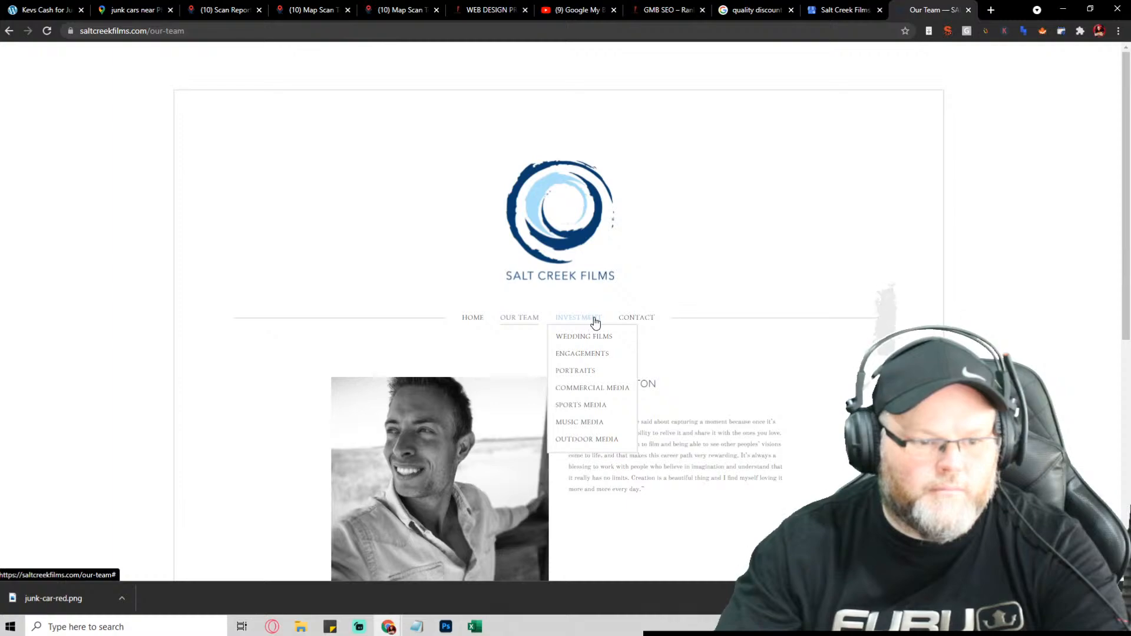
left_click(578, 342)
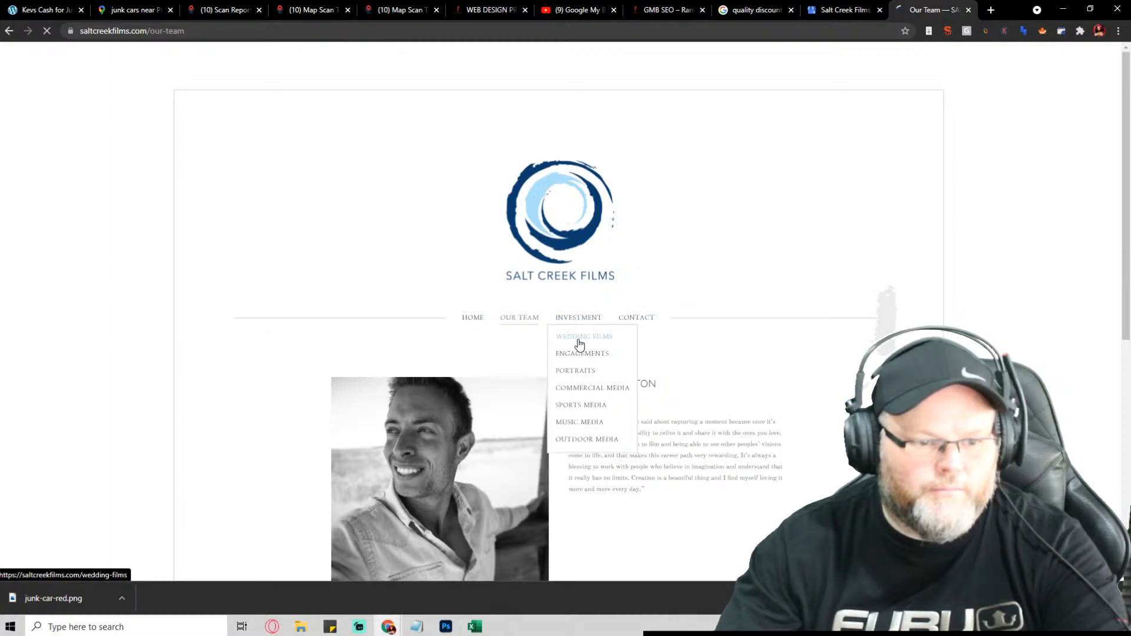
scroll(586, 338, "down", 8)
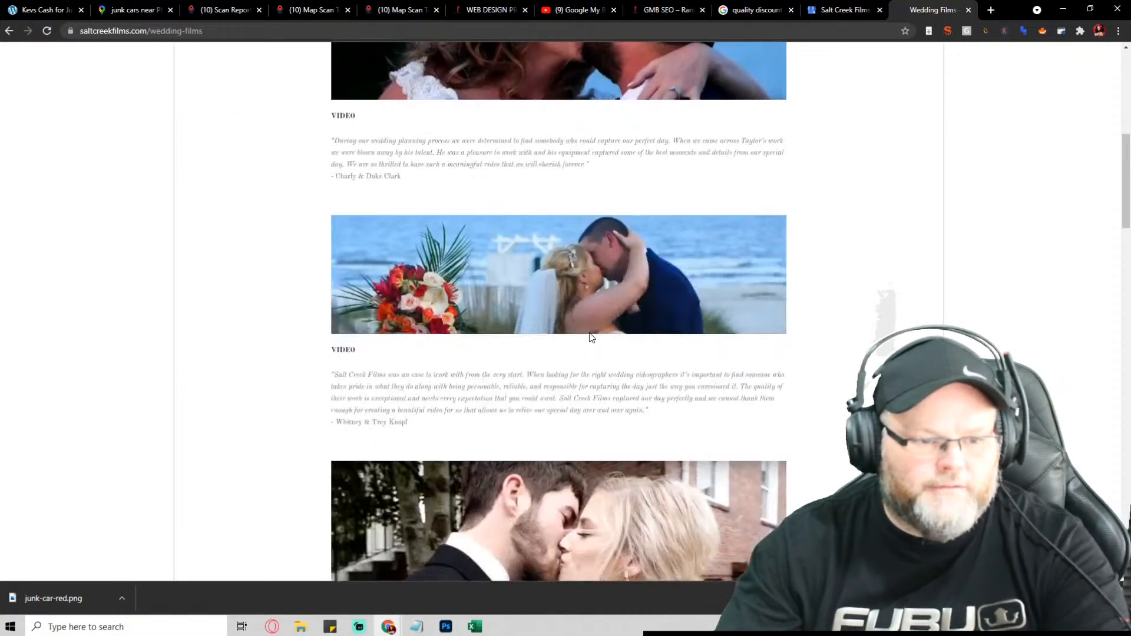
scroll(589, 340, "down", 12)
scroll(594, 334, "down", 9)
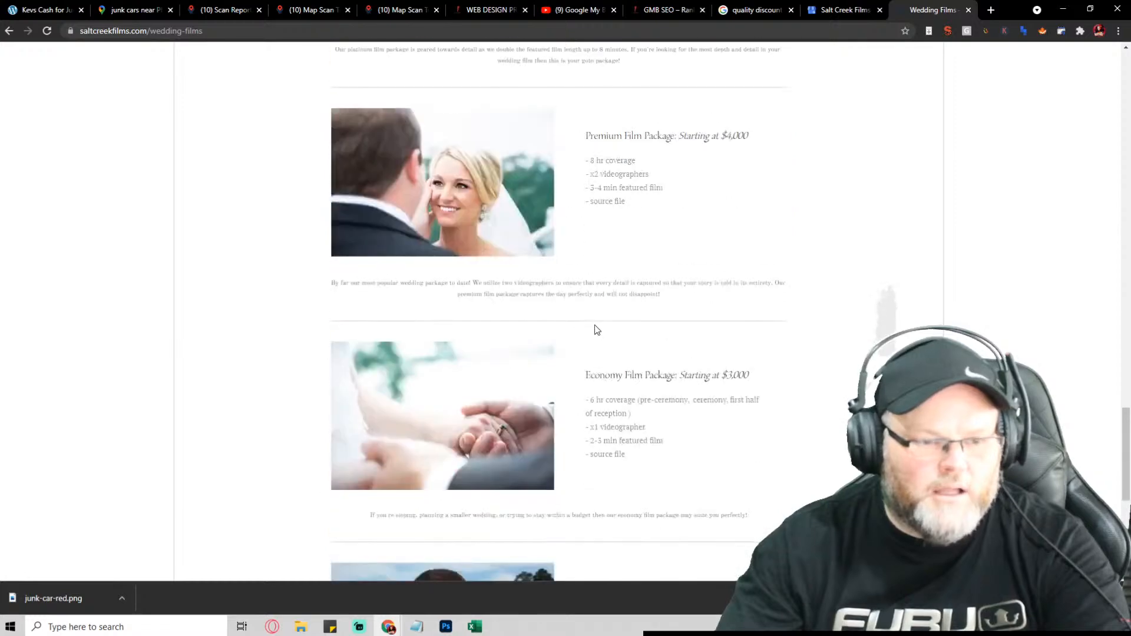
scroll(599, 324, "up", 9)
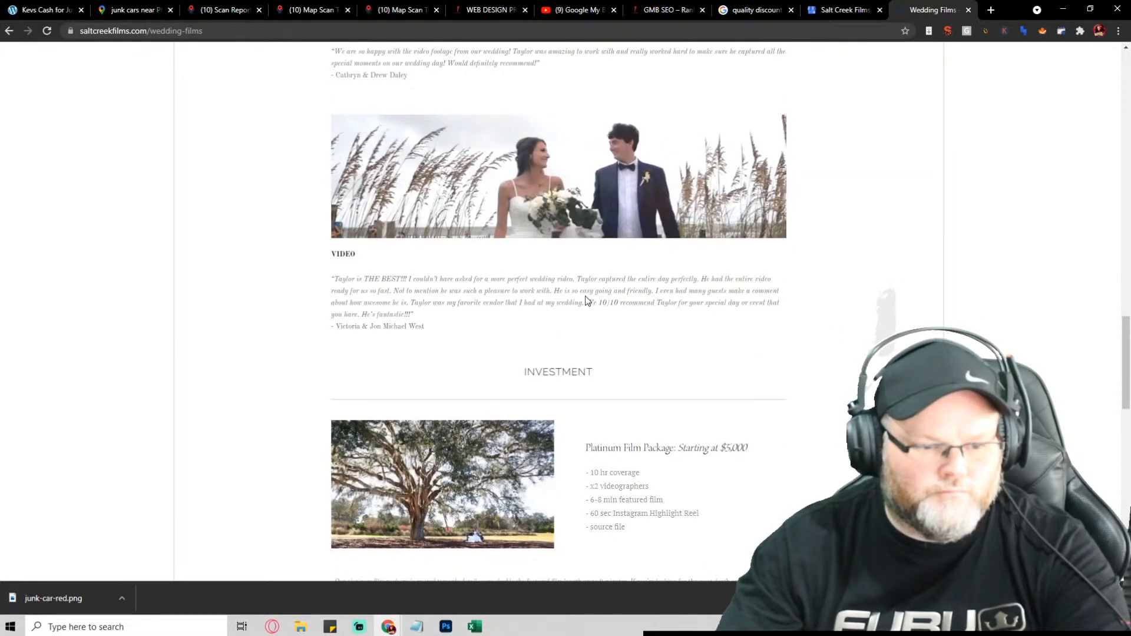
scroll(583, 300, "up", 8)
scroll(439, 347, "up", 15)
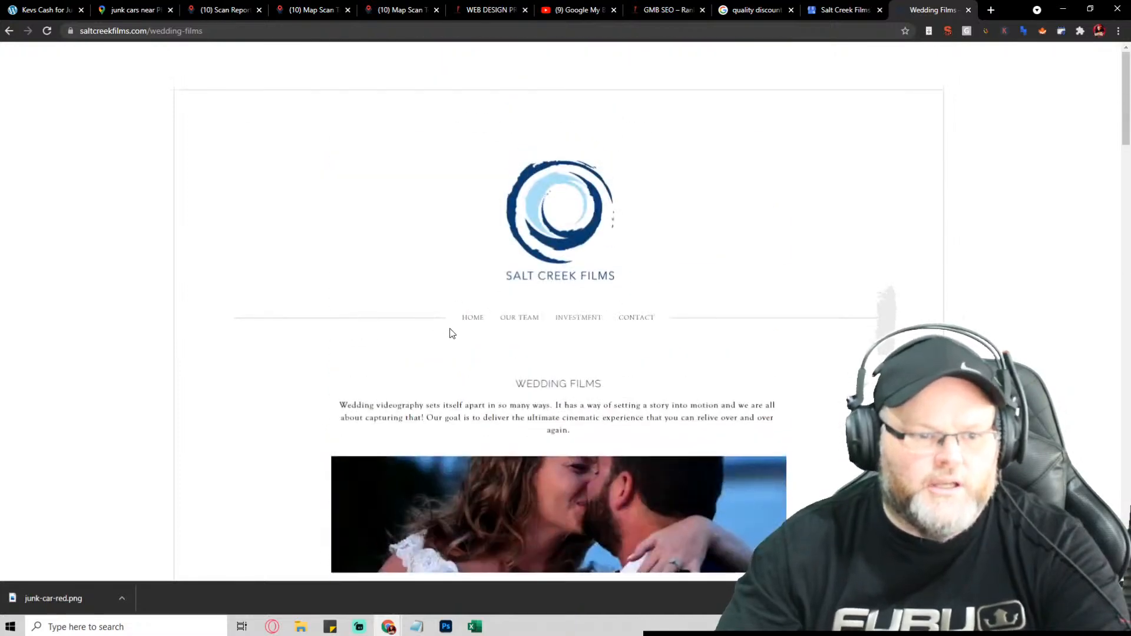
Step: Go back to the Our Team page, review both team entries again, and return to the site's home page
left_click(514, 322)
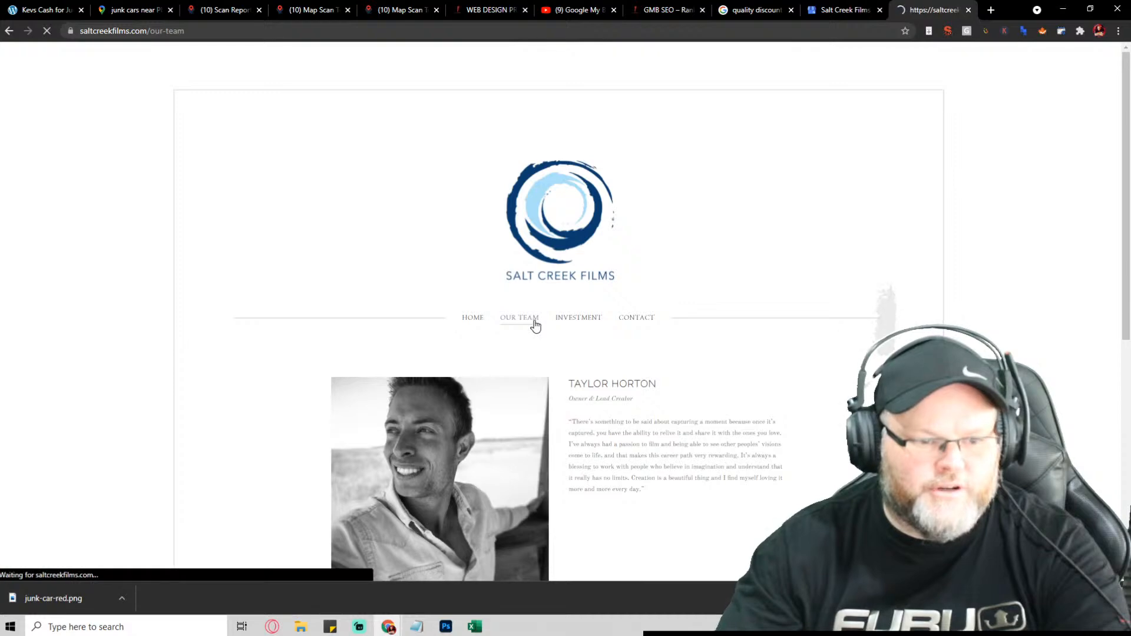
scroll(535, 324, "down", 7)
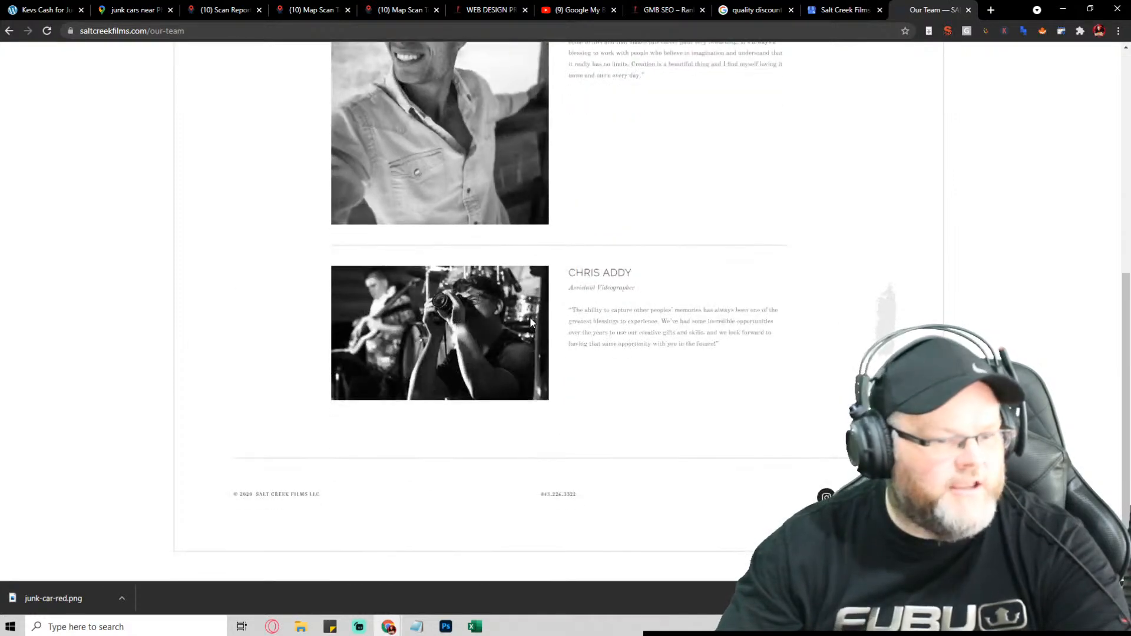
scroll(531, 328, "up", 7)
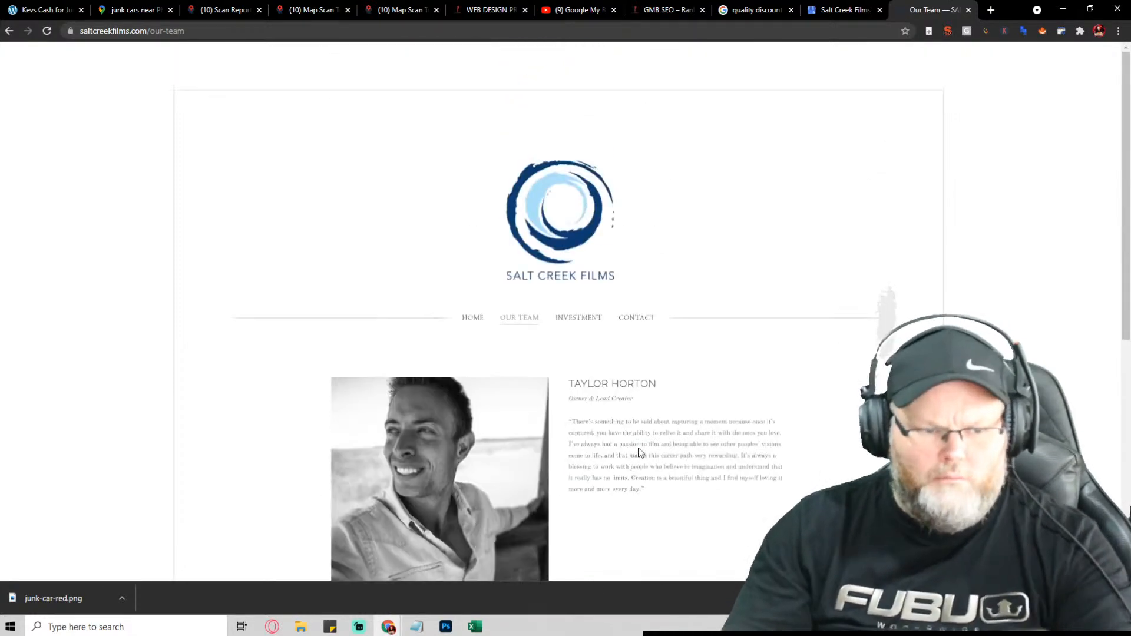
left_click(476, 325)
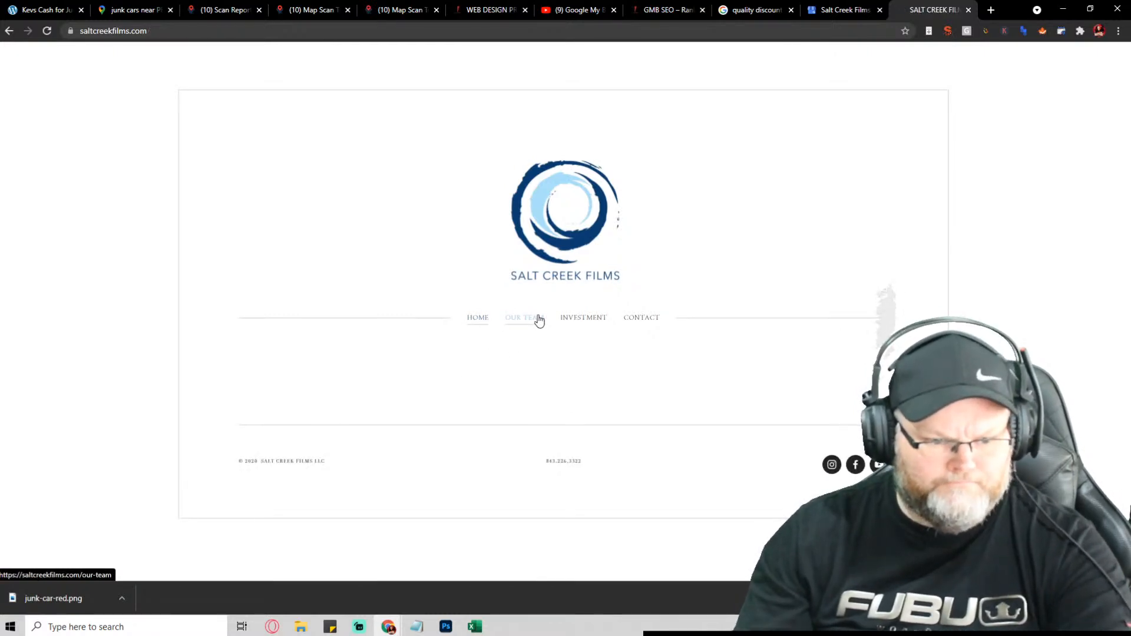
Step: Open the Engagements page under Investment and review its photo gallery, session packages and video
mouse_move(576, 320)
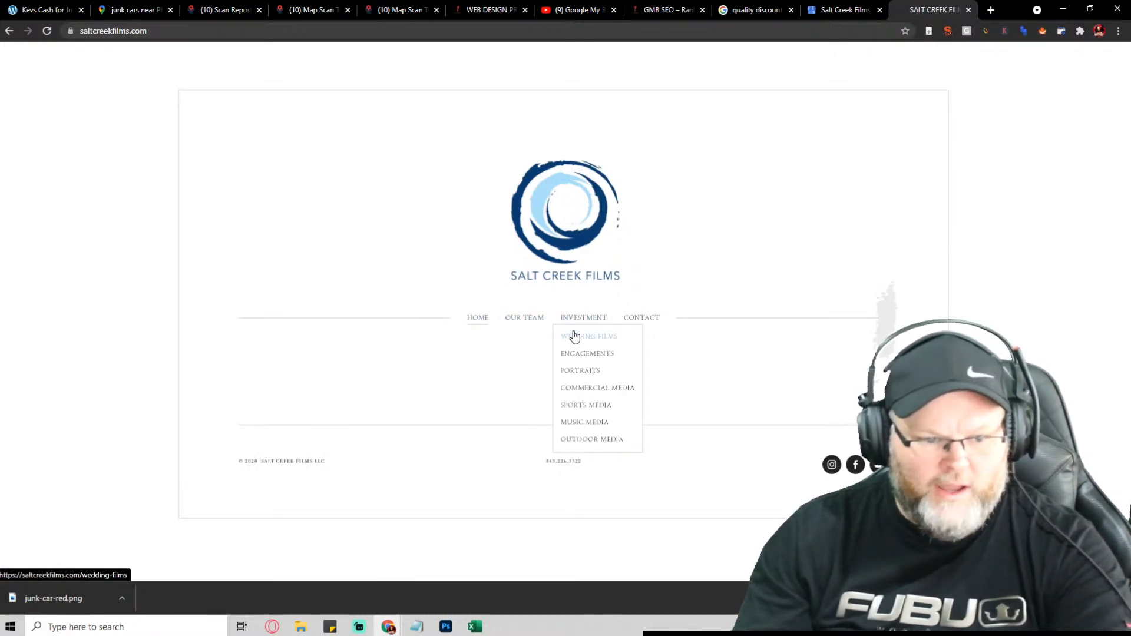
left_click(572, 354)
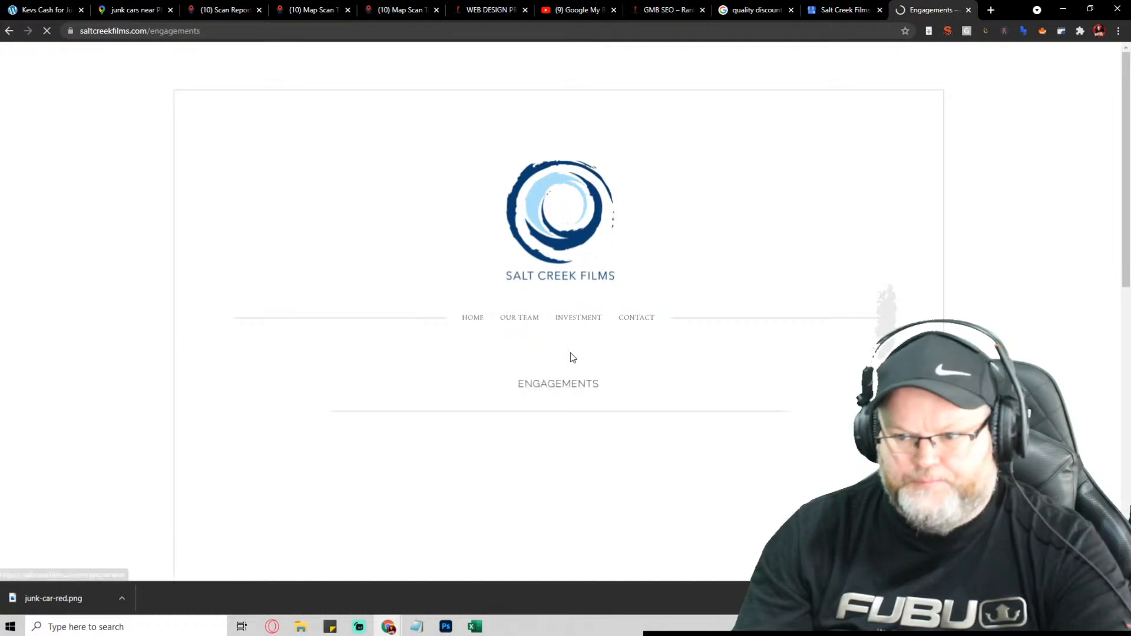
scroll(540, 342, "down", 8)
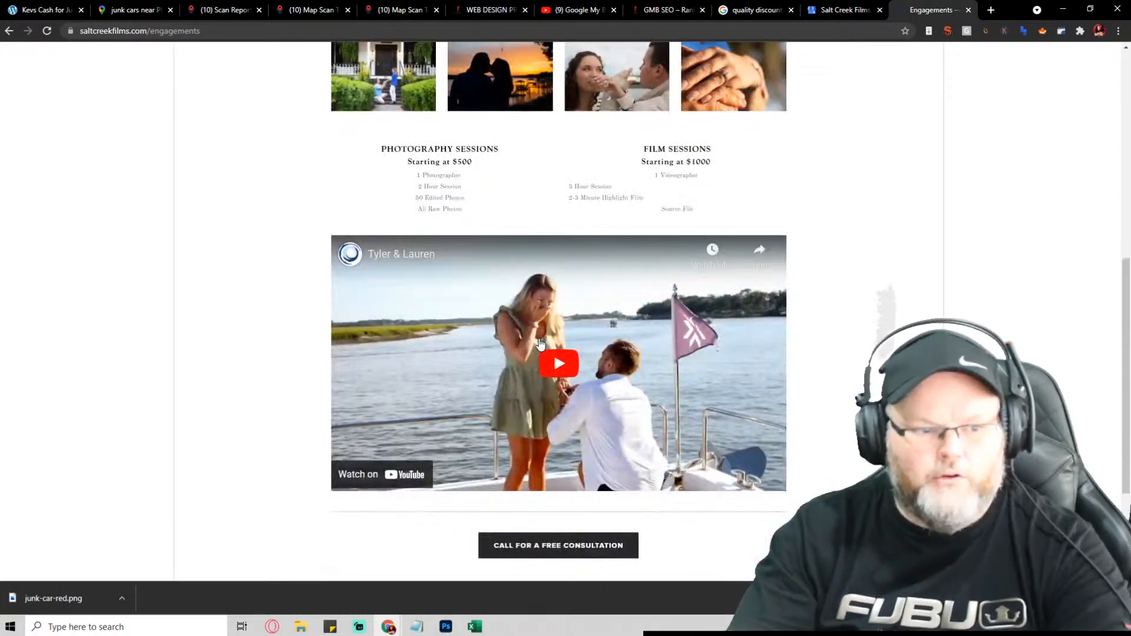
scroll(541, 344, "up", 7)
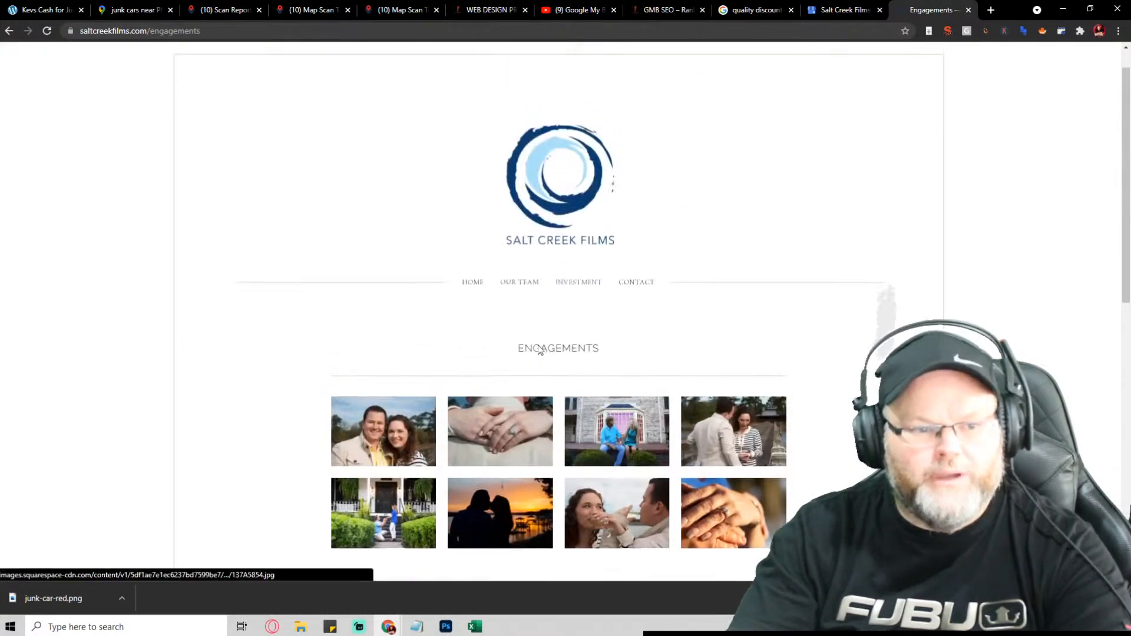
scroll(541, 349, "up", 1)
Step: Reopen the Wedding Films page and highlight the testimonial quote beneath the beach wedding photo
left_click(589, 335)
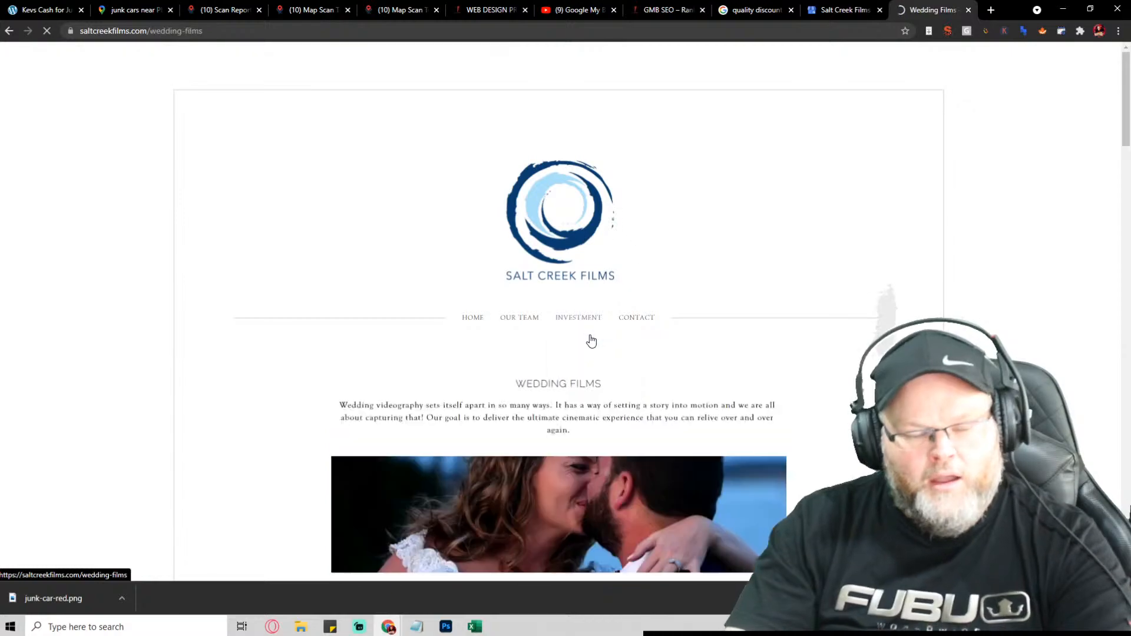
scroll(583, 335, "down", 2)
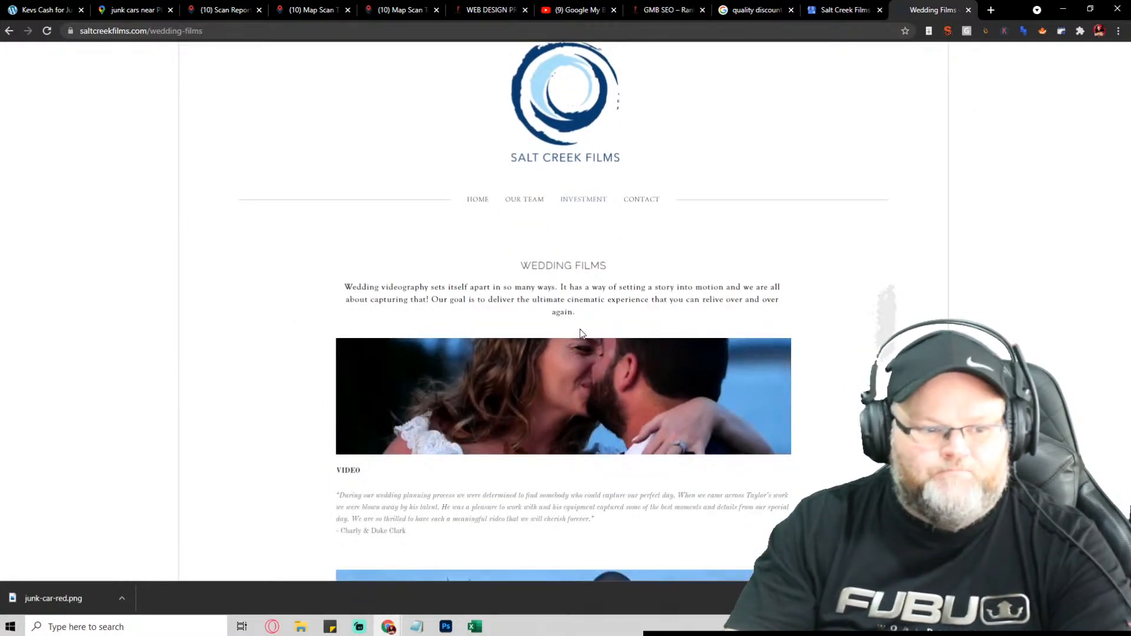
scroll(581, 333, "down", 6)
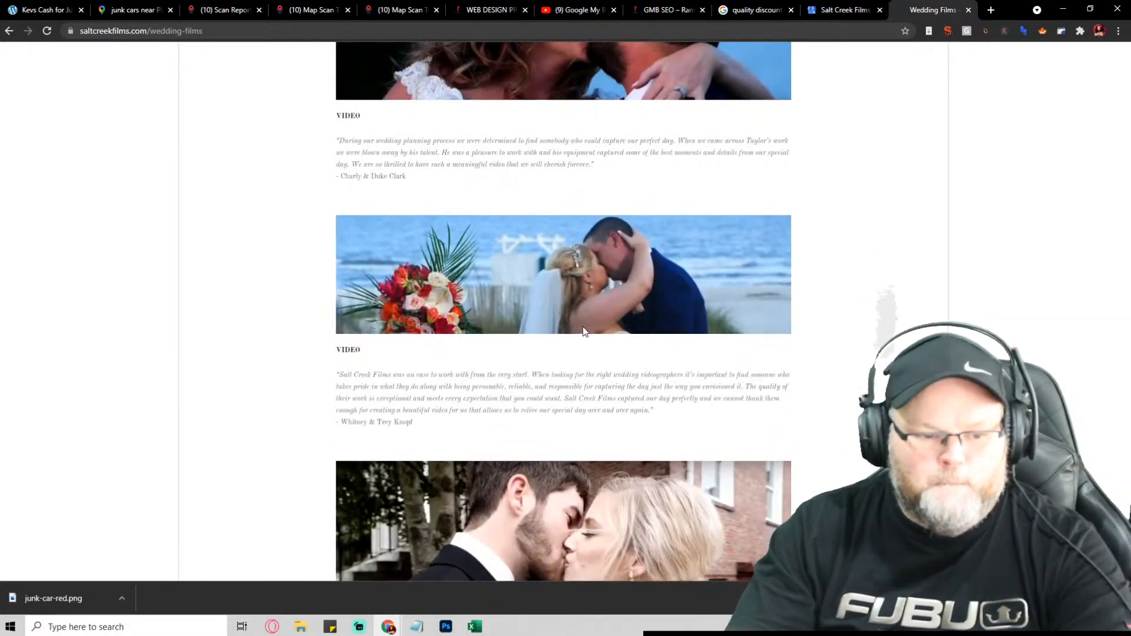
scroll(584, 331, "down", 5)
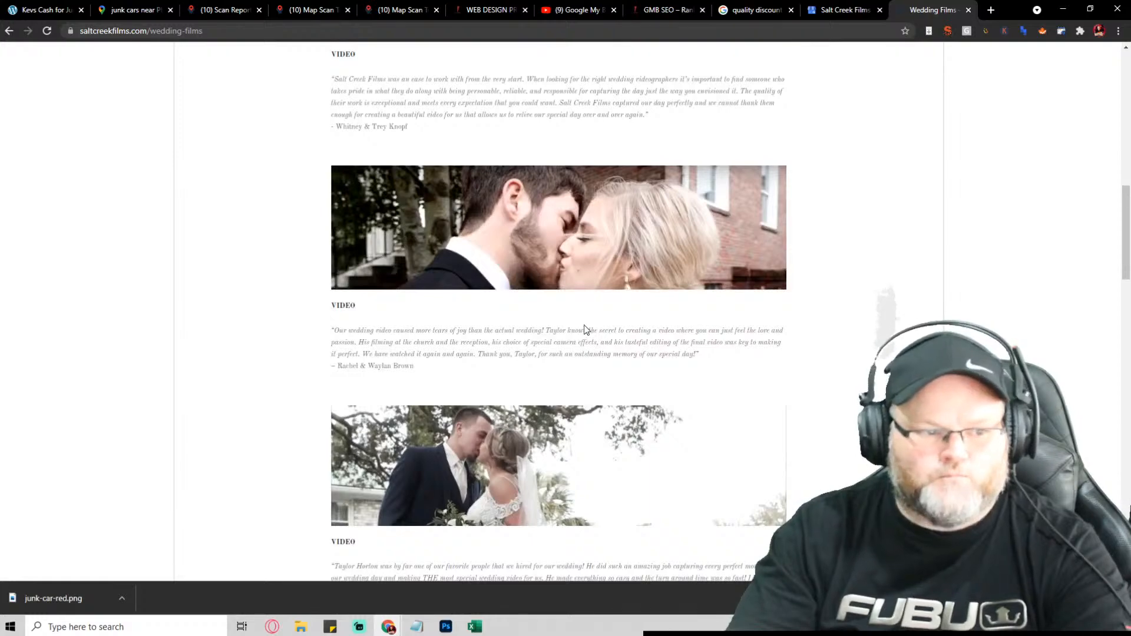
scroll(585, 328, "up", 2)
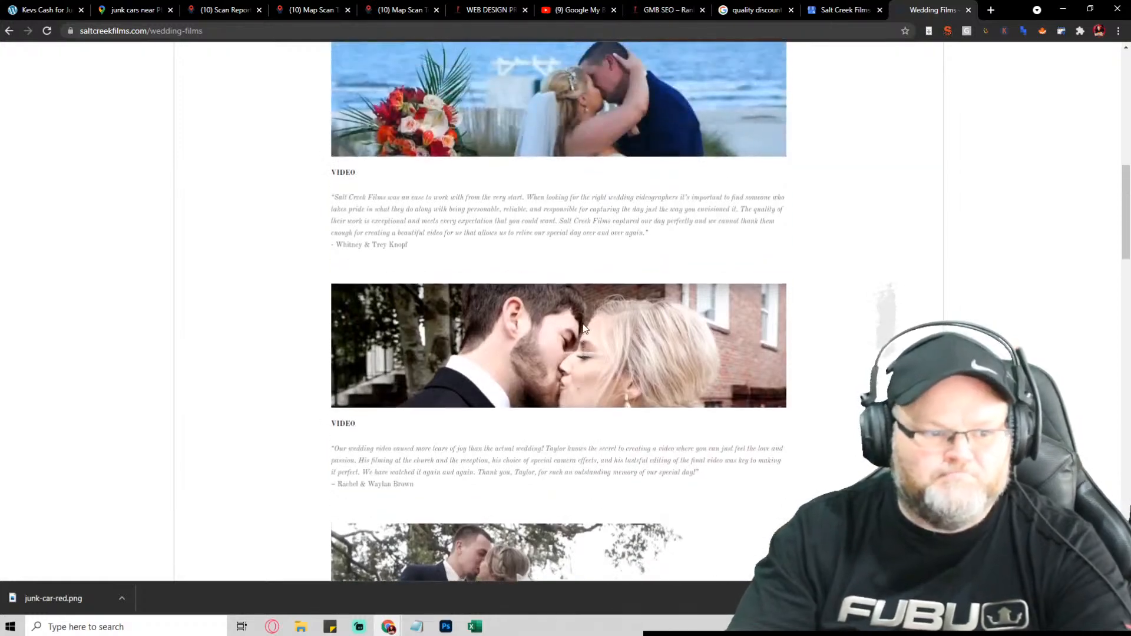
triple_click(452, 211)
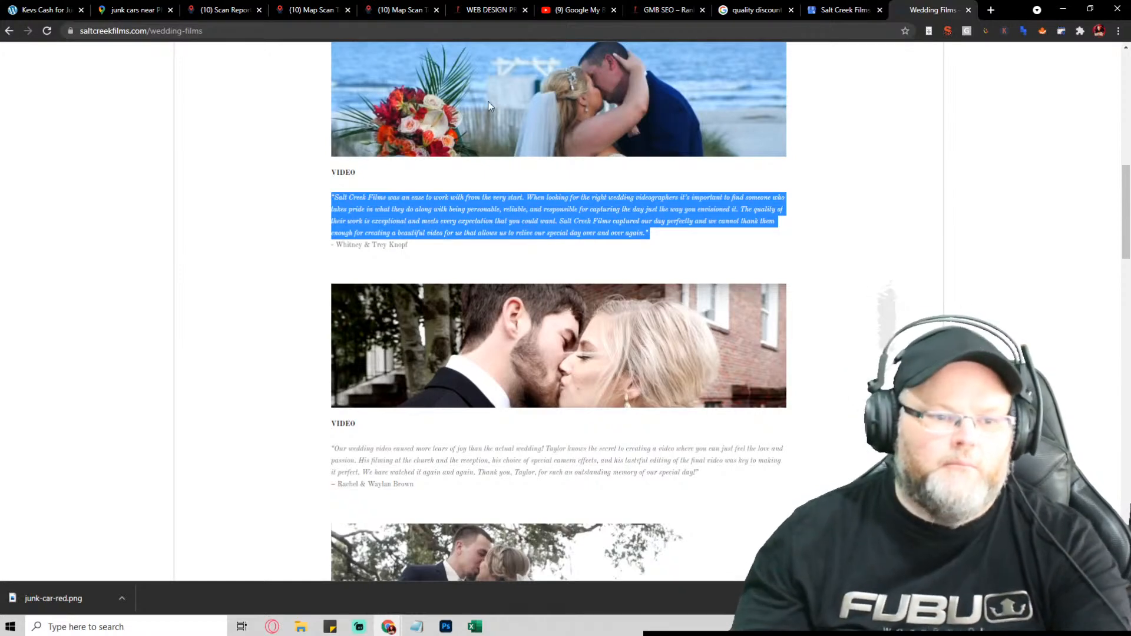
scroll(808, 212, "up", 10)
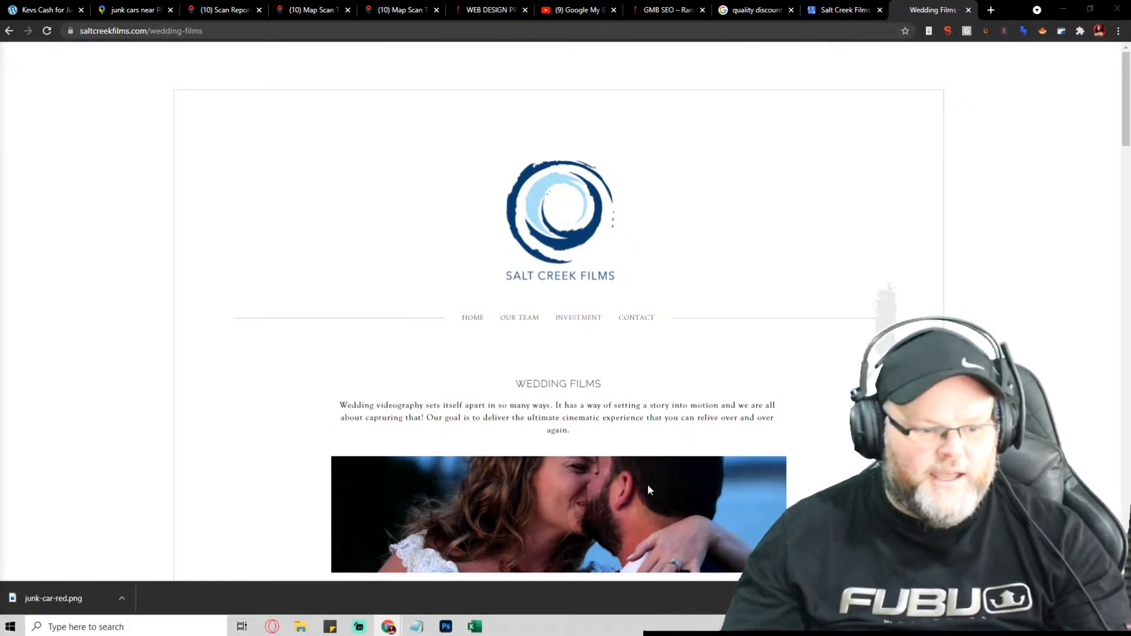
Step: Switch to the untitled Notepad note and add the line "Quality Images" beneath the "How To Create a Google My Business Post" heading
mouse_move(417, 627)
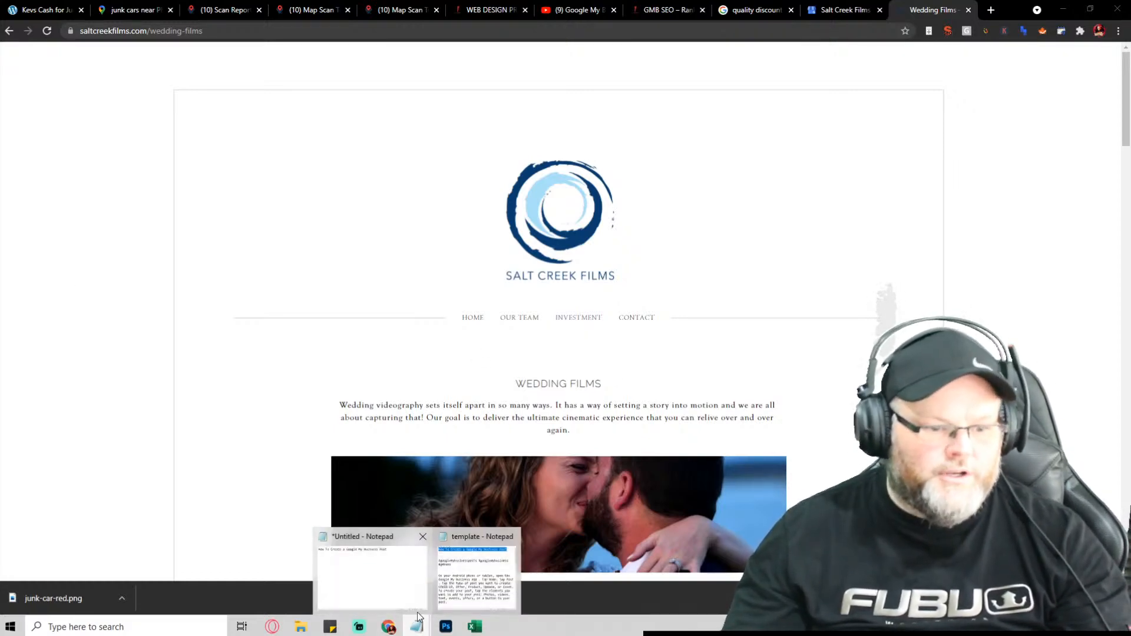
left_click(376, 572)
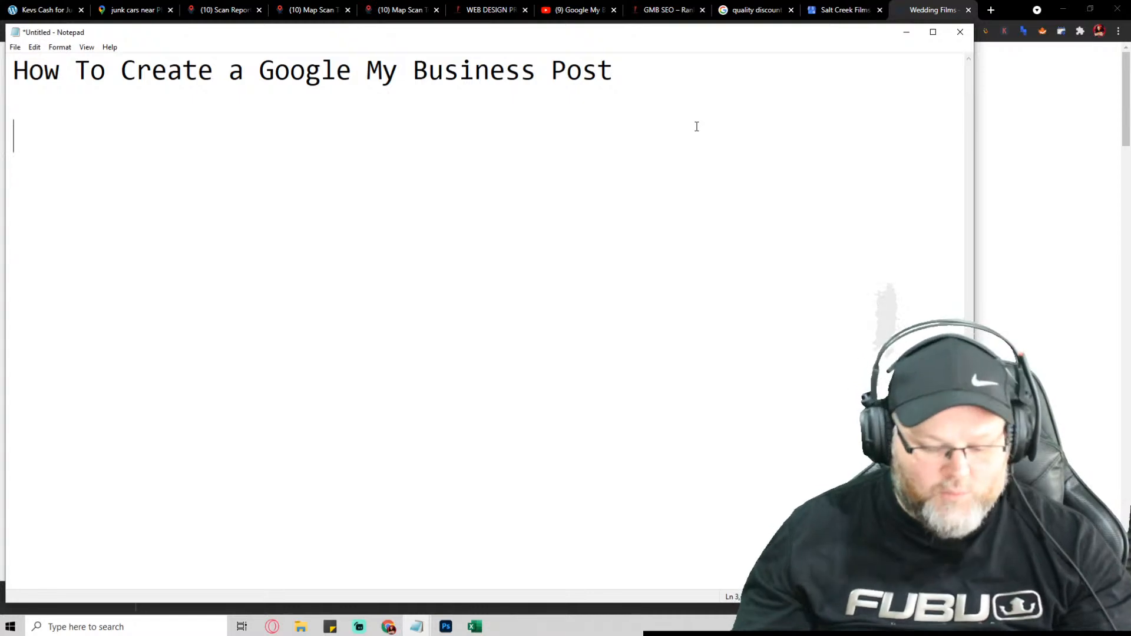
type("Quali")
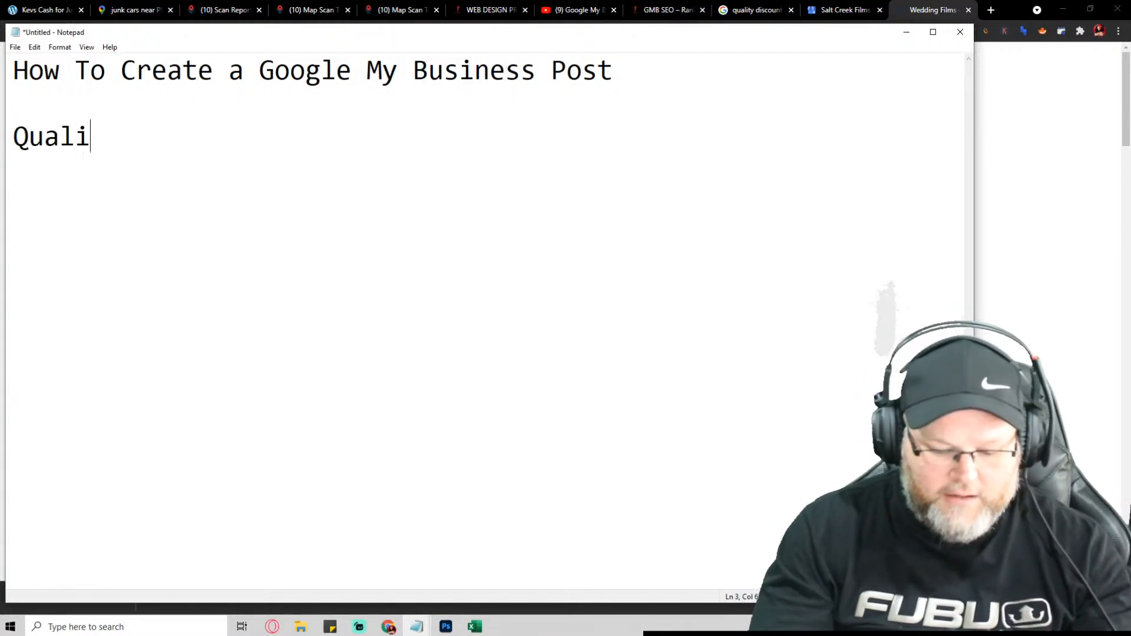
type("ty Images")
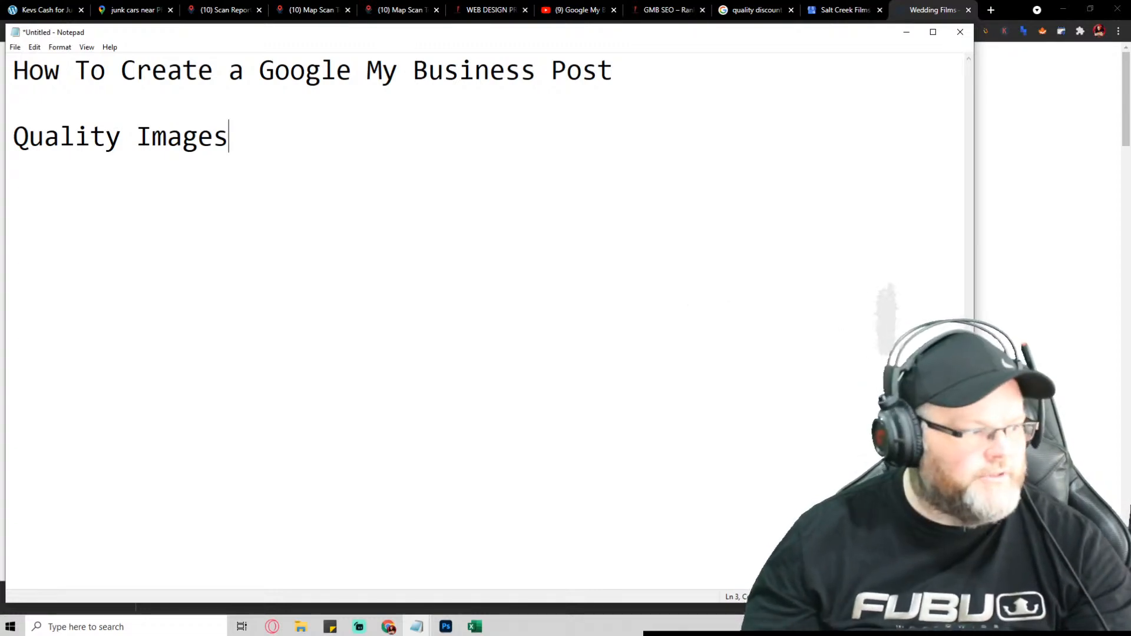
key("Return")
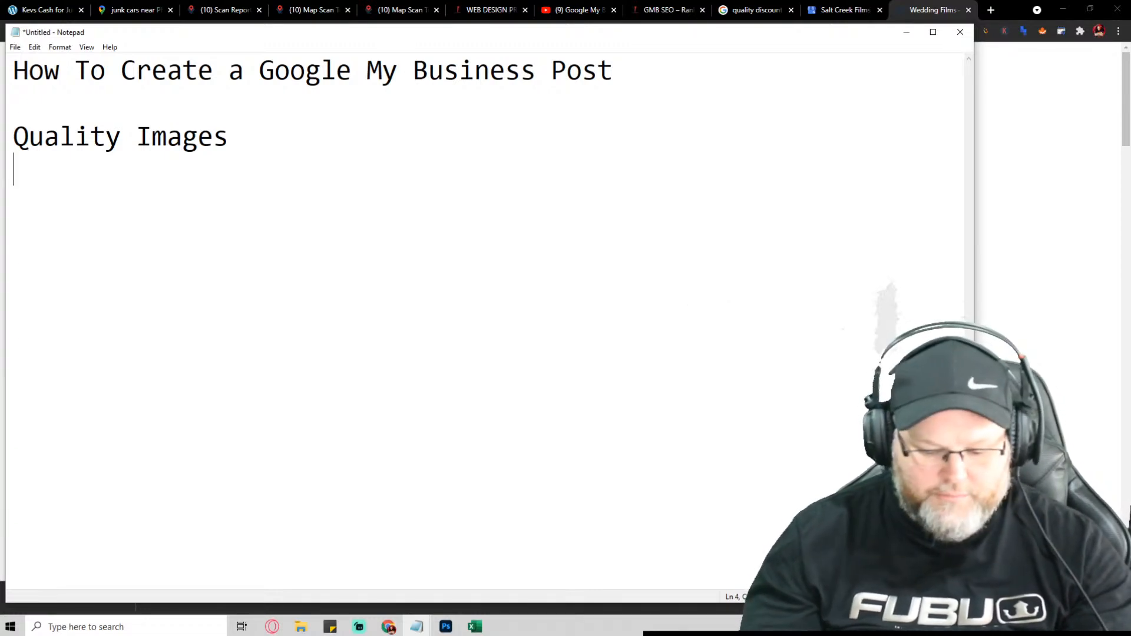
Step: Add the lines "Use your Logo" and "Phone Number" to the note's list, leaving blank space below them
type("Use your Logo")
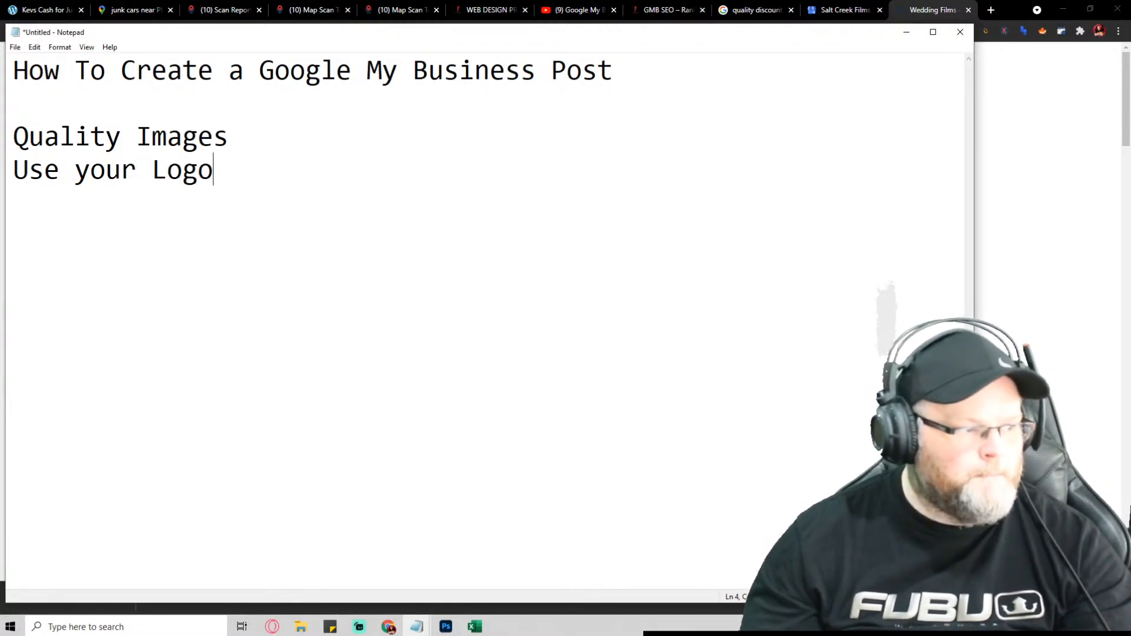
key("Return")
type("Ph")
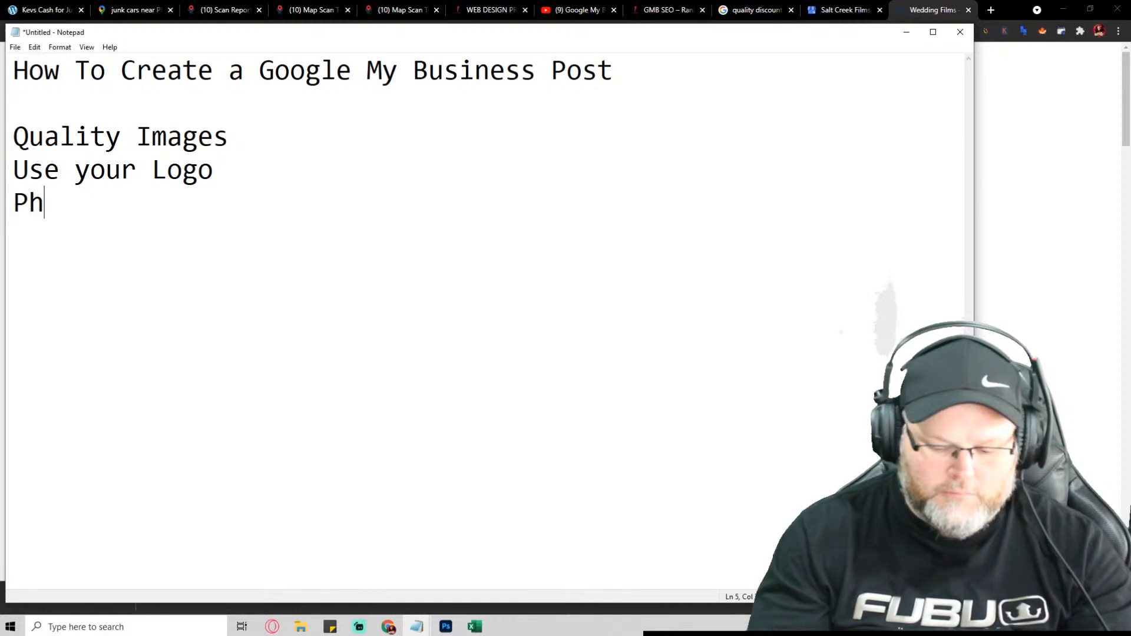
type("one Number")
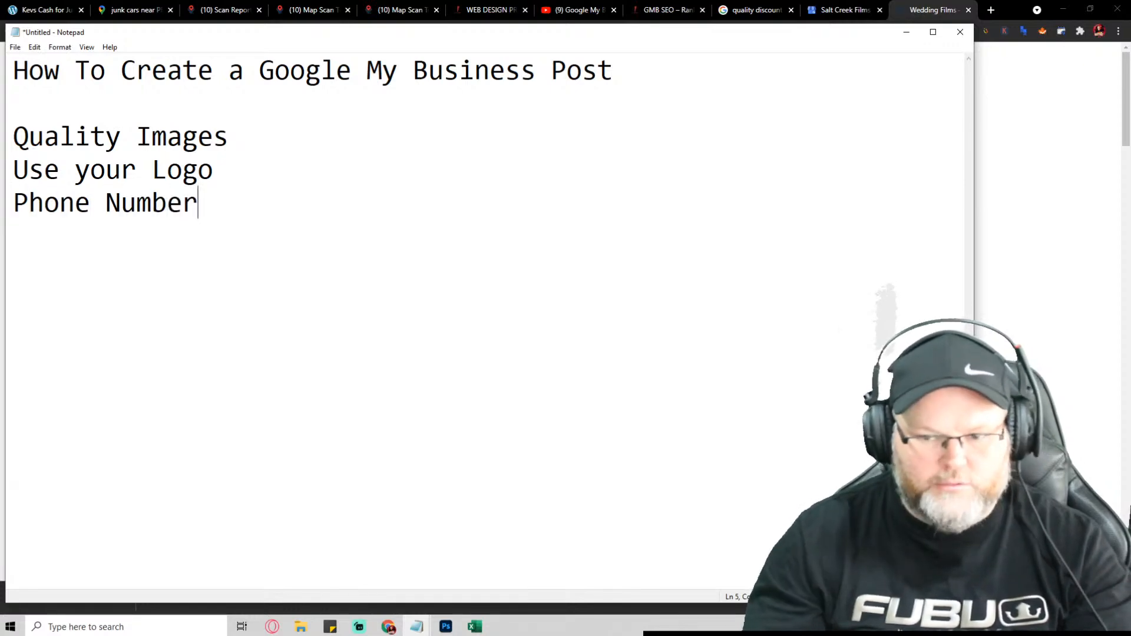
key("Return")
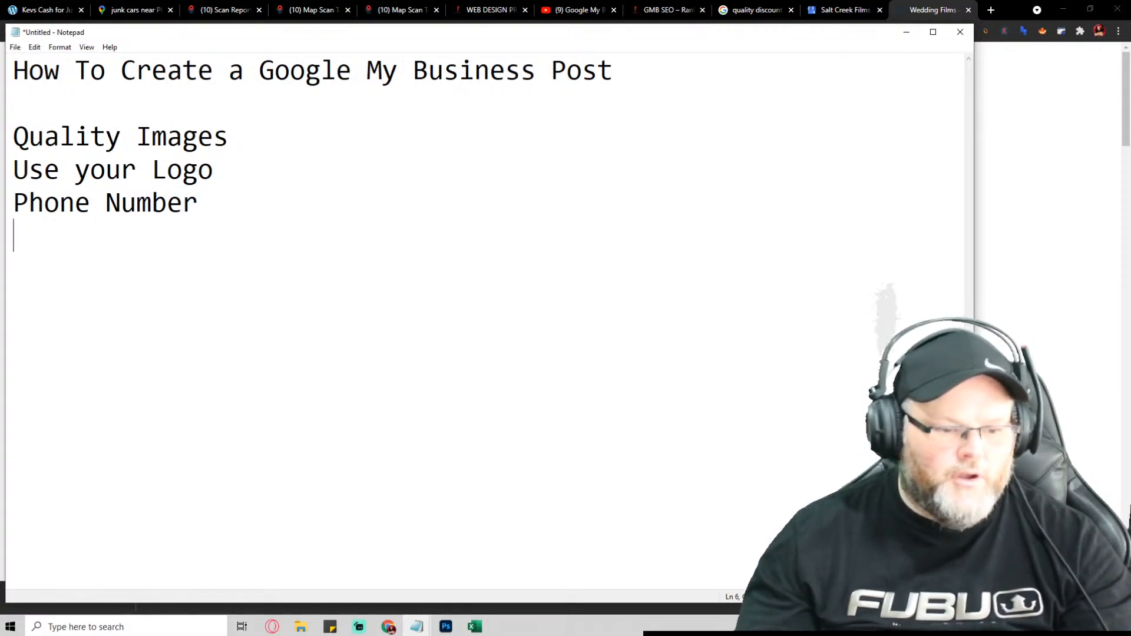
mouse_move(449, 629)
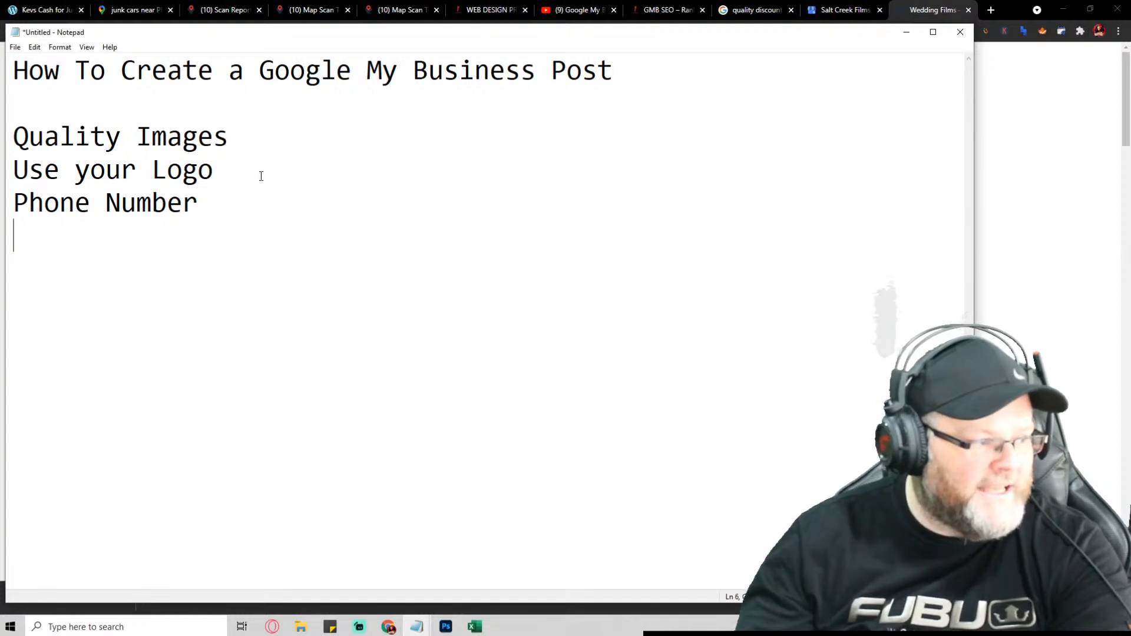
left_click(320, 213)
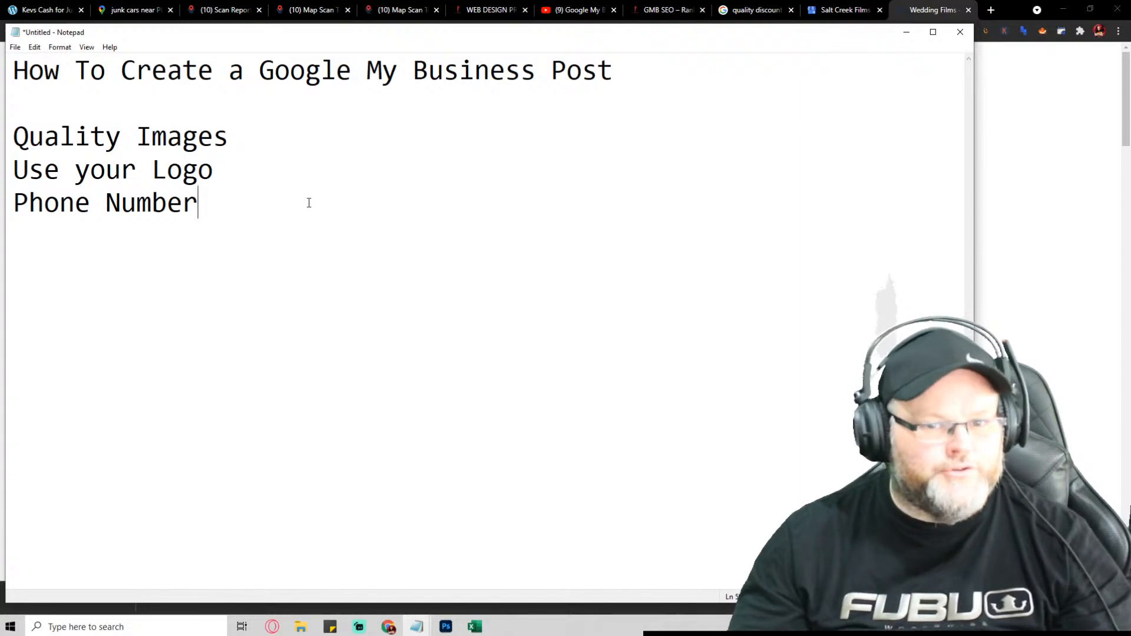
key("Return")
key("Return")
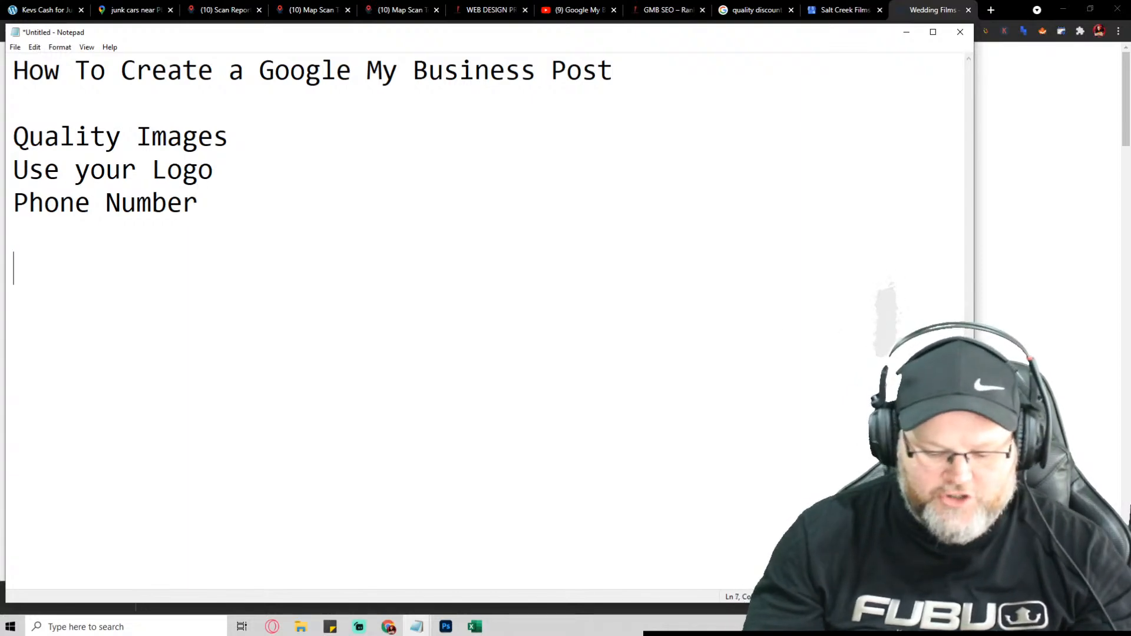
Step: Add the line "Main Keyword + City (Geo Identifier)" to the note beneath the blank line after "Phone Number"
type("Main K")
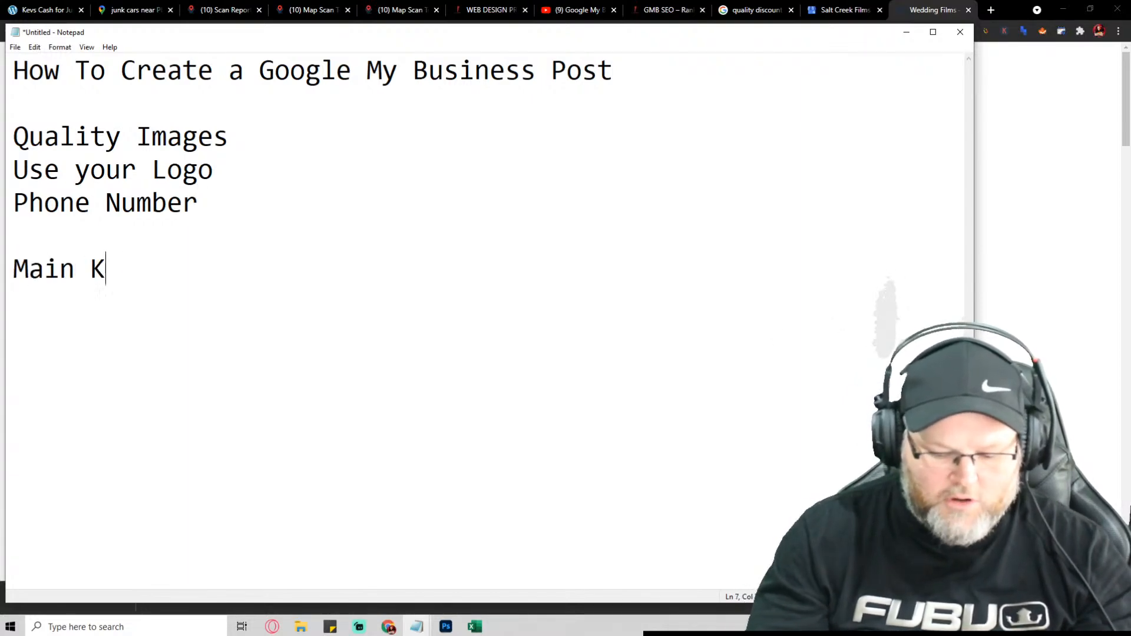
type("eyword +")
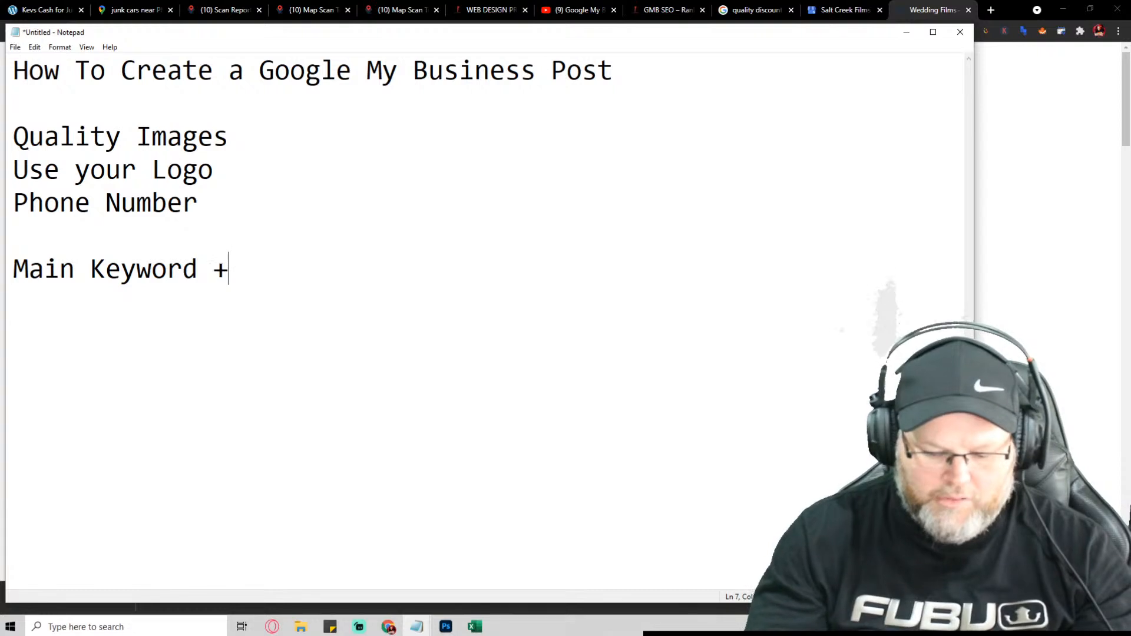
type(" City ")
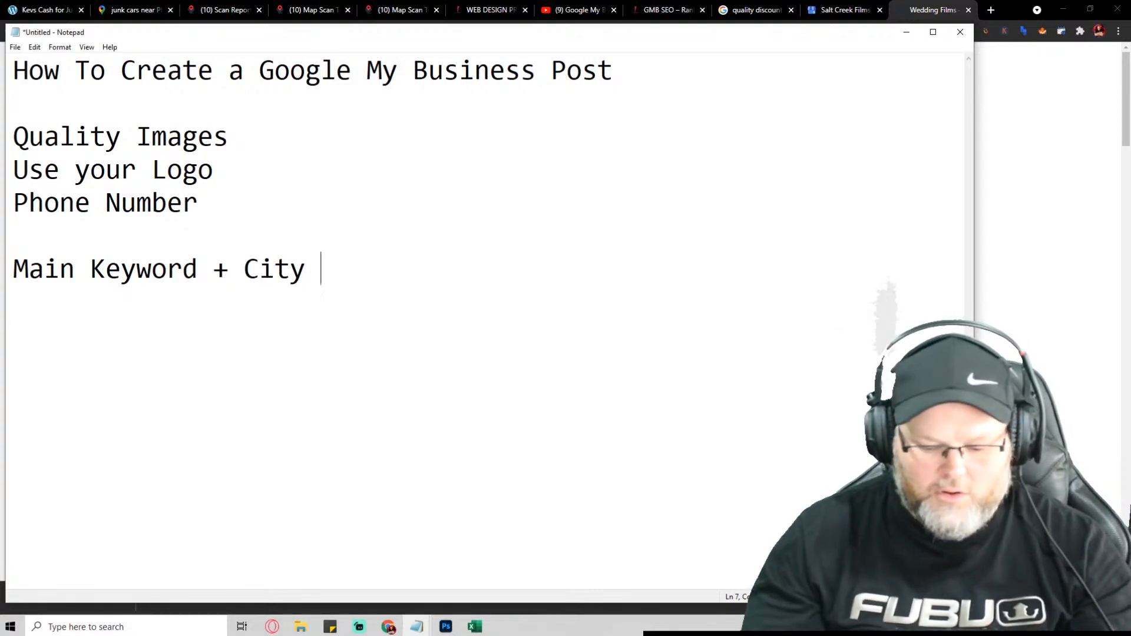
type("(Geo ")
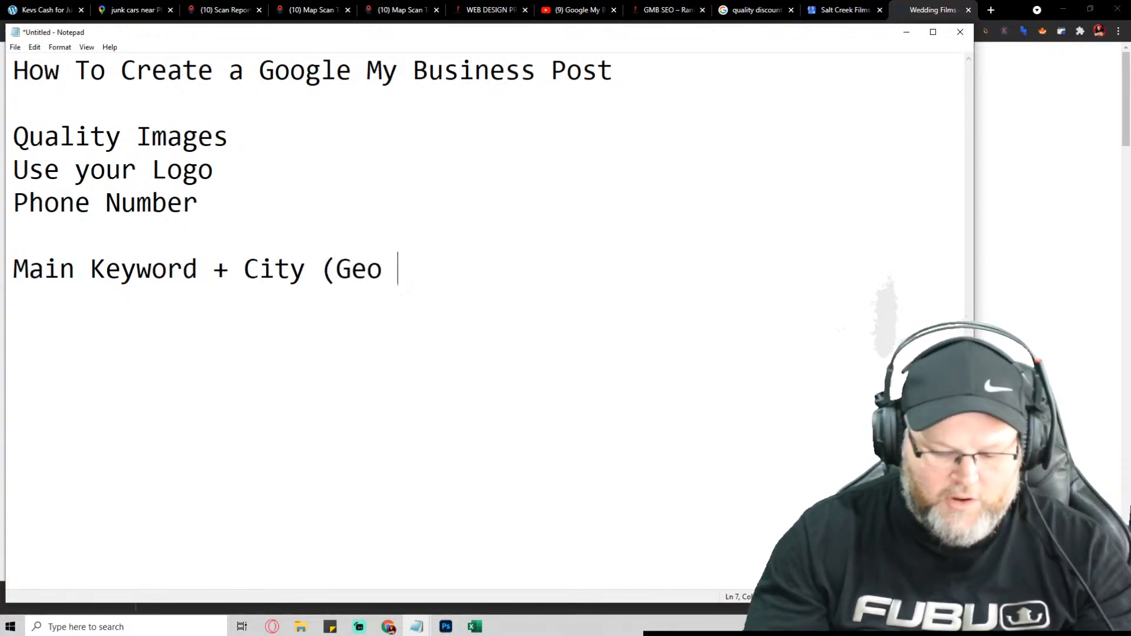
type("Identifier")
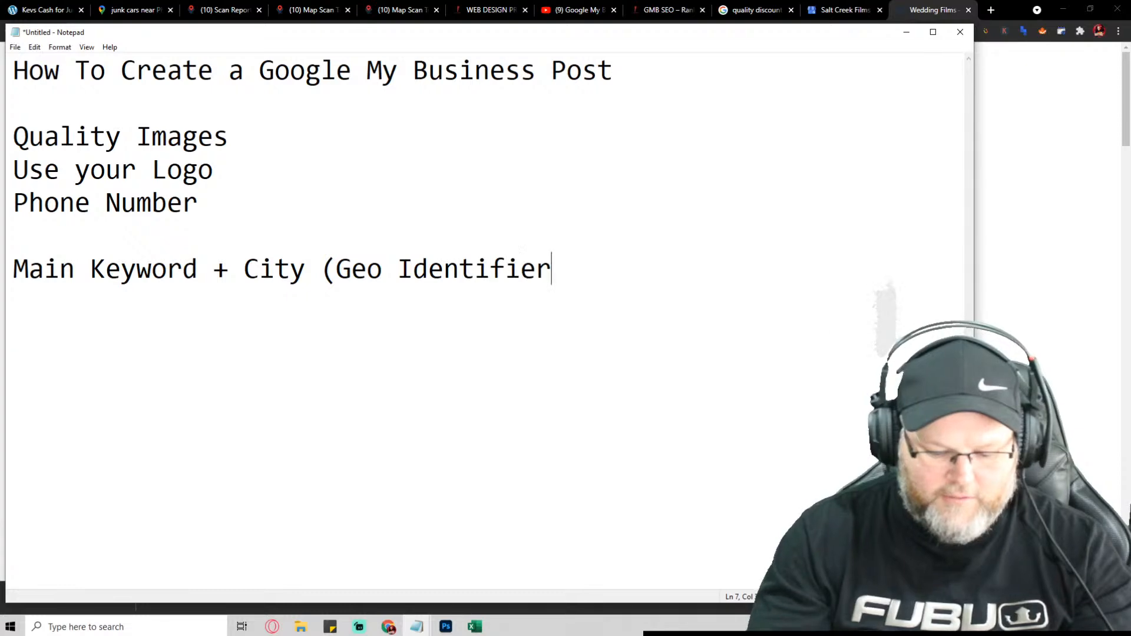
type(")")
key("Return")
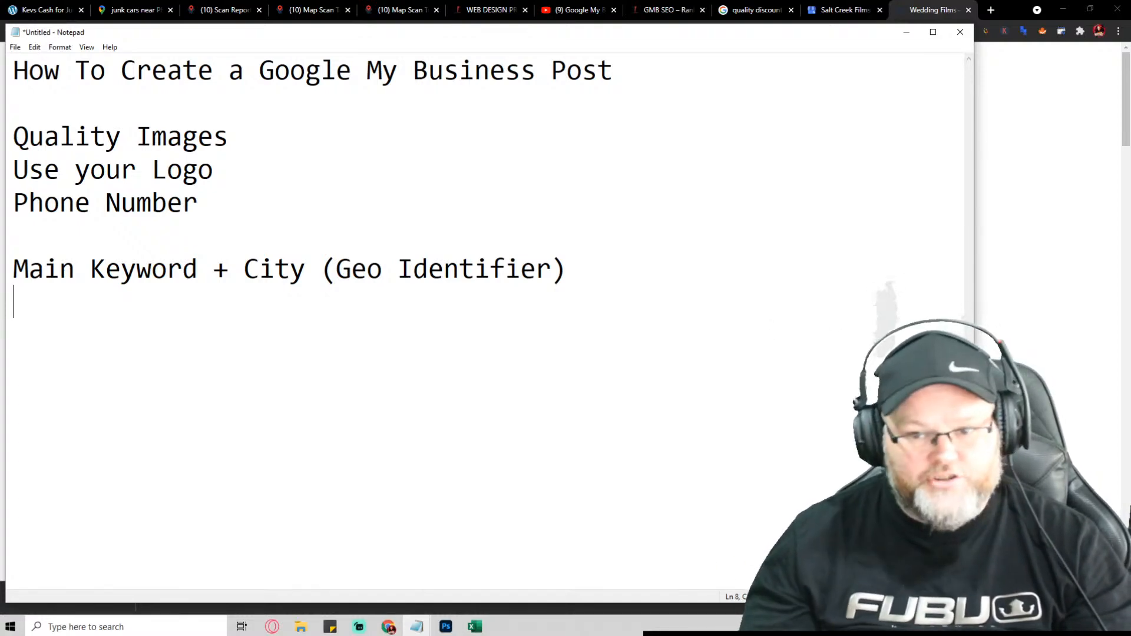
Step: List "Name", "Address" and "Phone" on separate lines below the main keyword line
type("Name")
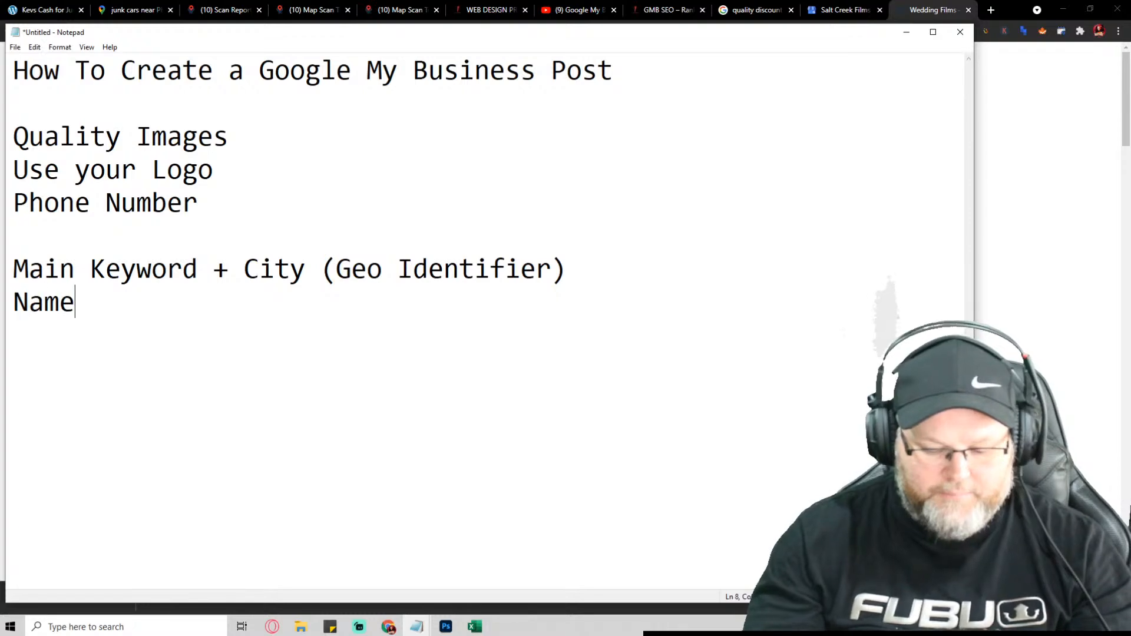
key("Return")
type("Address")
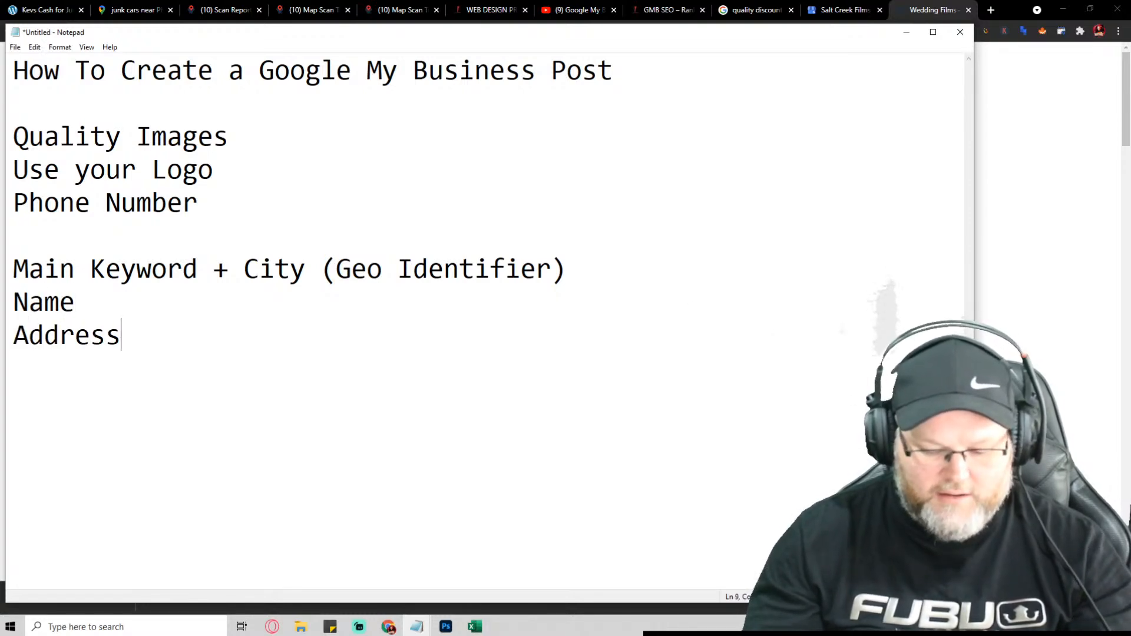
key("Return")
type("Phone")
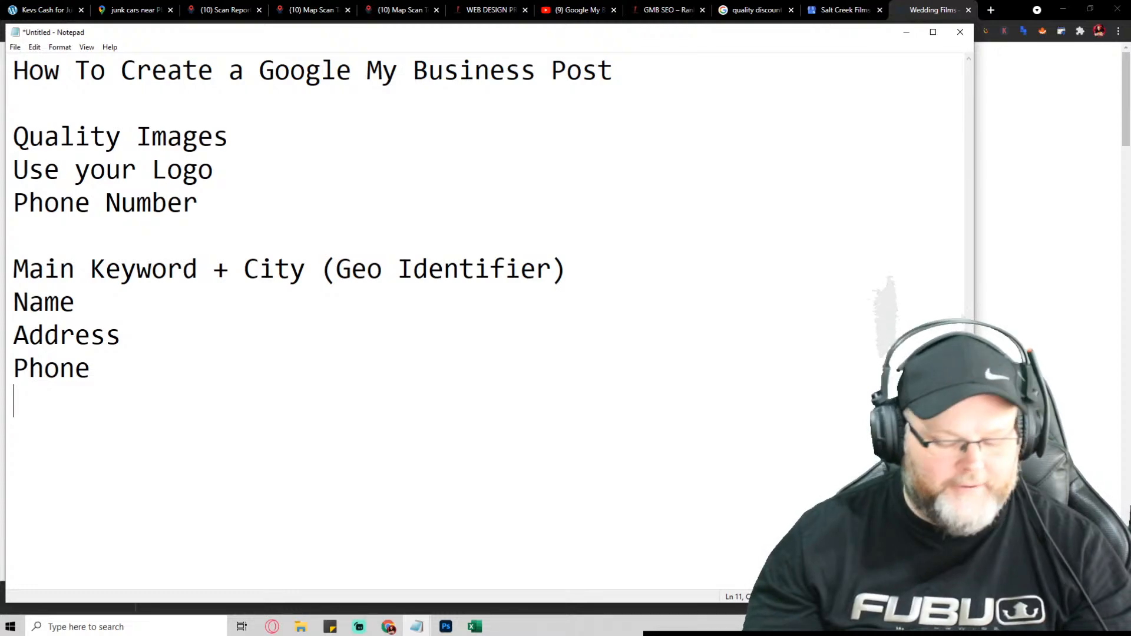
Step: Leave a blank line after "Phone" and add the line "daisy Chain your Posts"
key("Return")
type("daisy ")
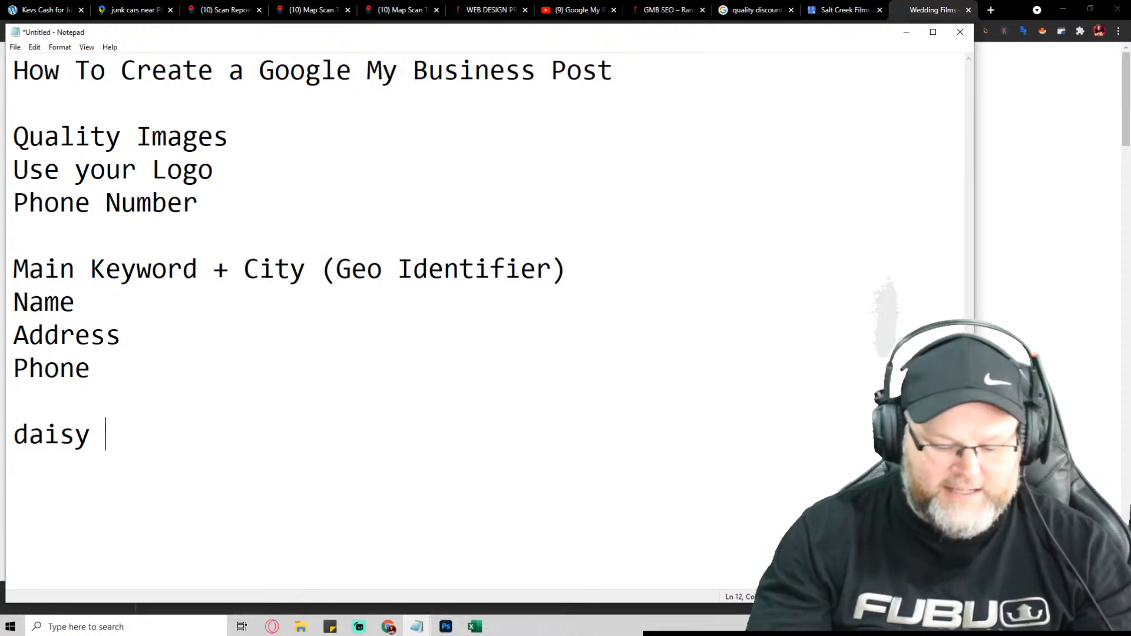
type("Chain your ")
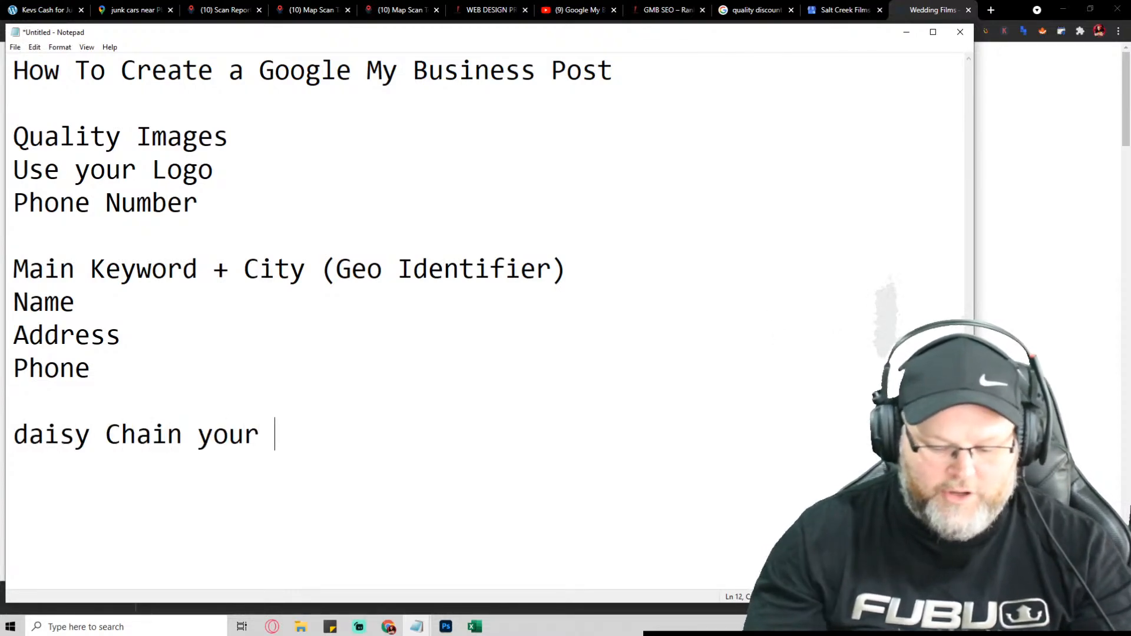
type("Posts")
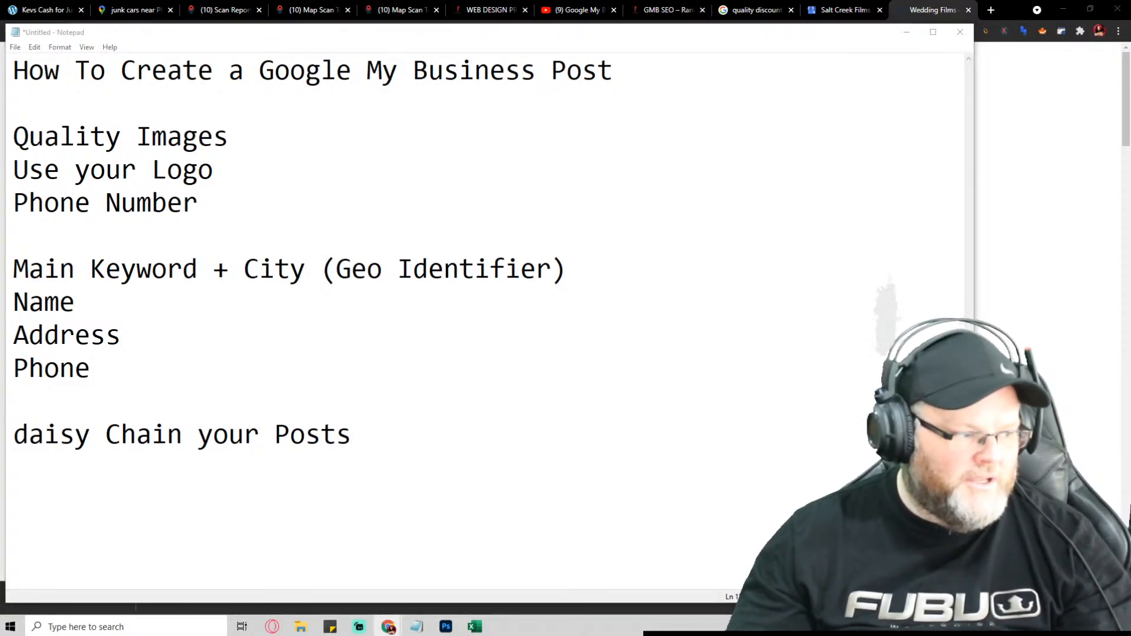
Step: Append "Use a previous post link and link back to previous post" and "My Map, Deep Page, Location Page (Rotate the learn more link to different links)"
left_click(419, 434)
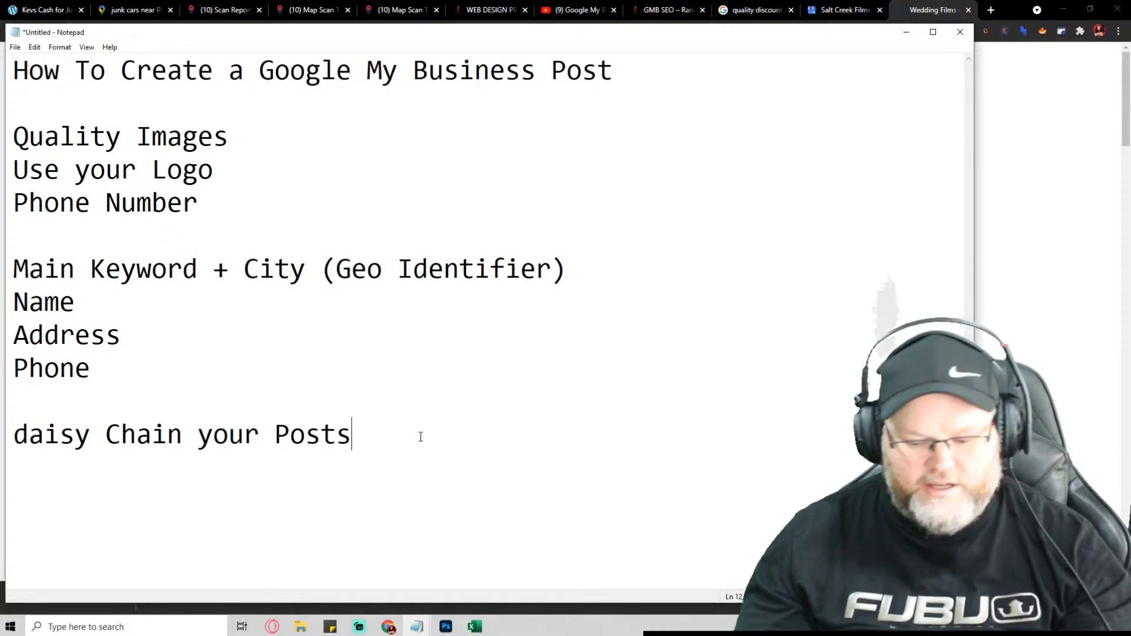
type("Use a previous post link and link back to previous post My Map, Deep Page, Location Page (Rotate the learn more link to different links)")
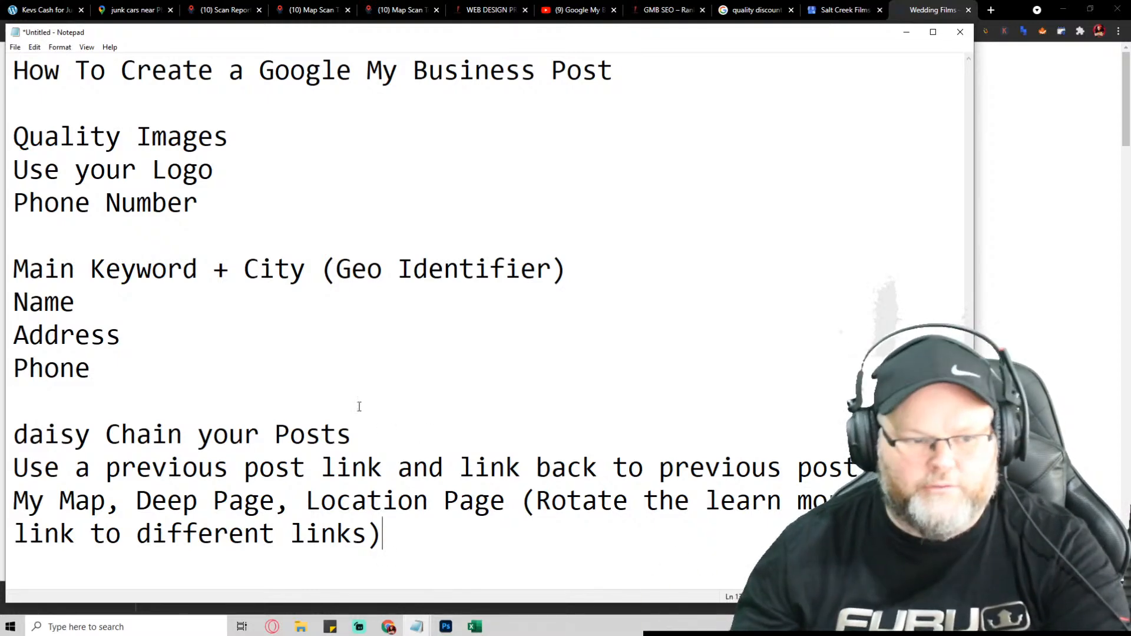
Step: Hide the note, switch to Salt Creek Films in Google My Business and start a new What's New post
left_click(908, 36)
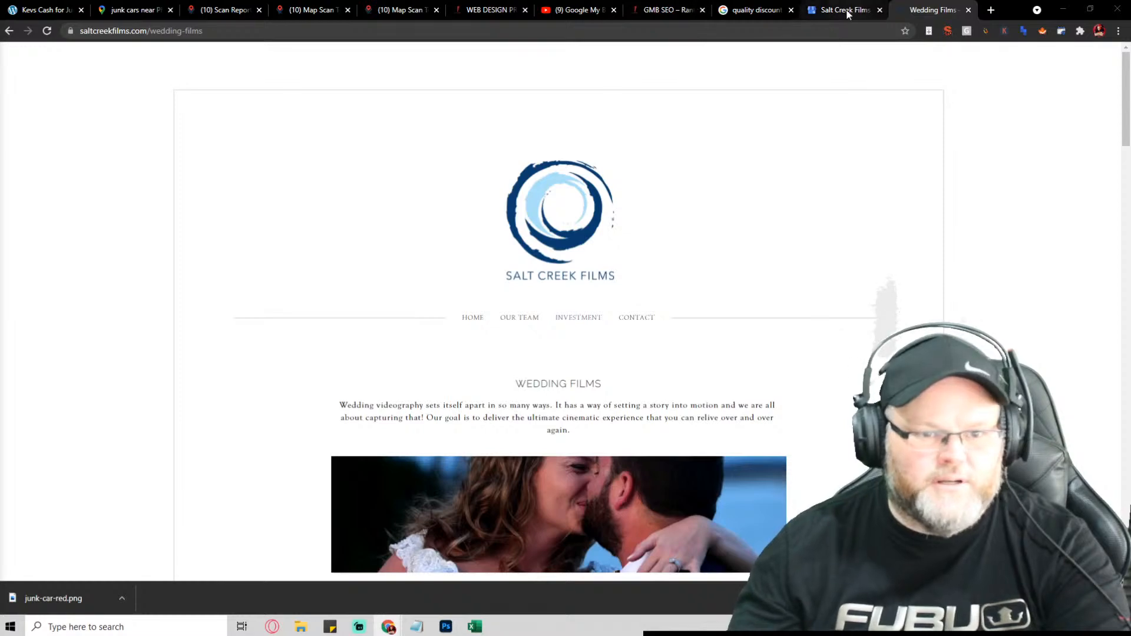
left_click(846, 10)
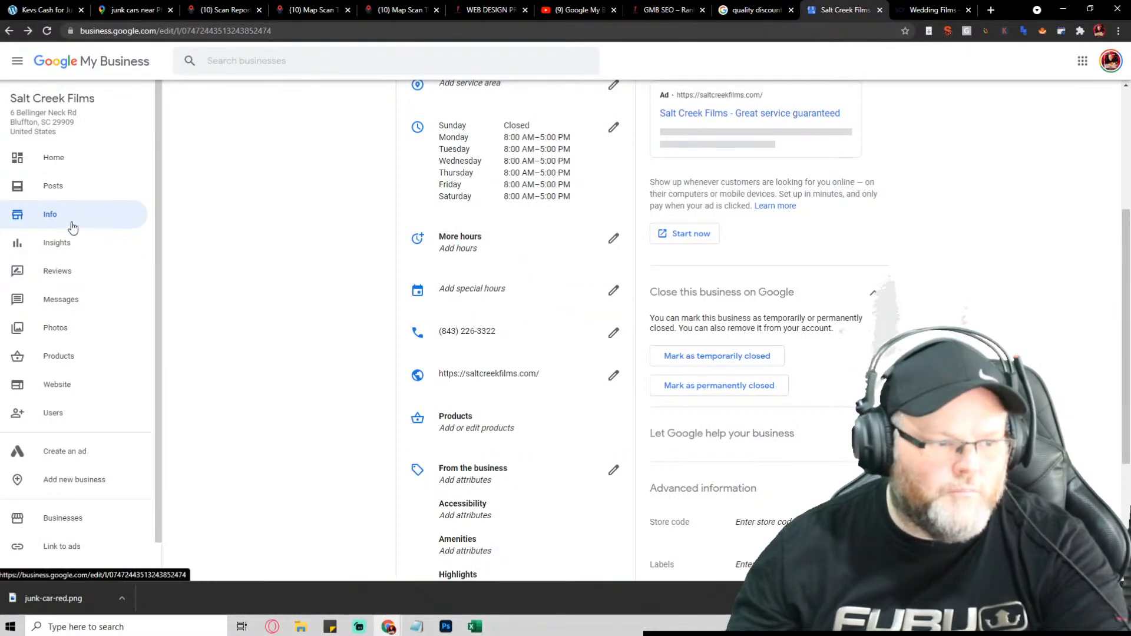
left_click(76, 191)
left_click(552, 352)
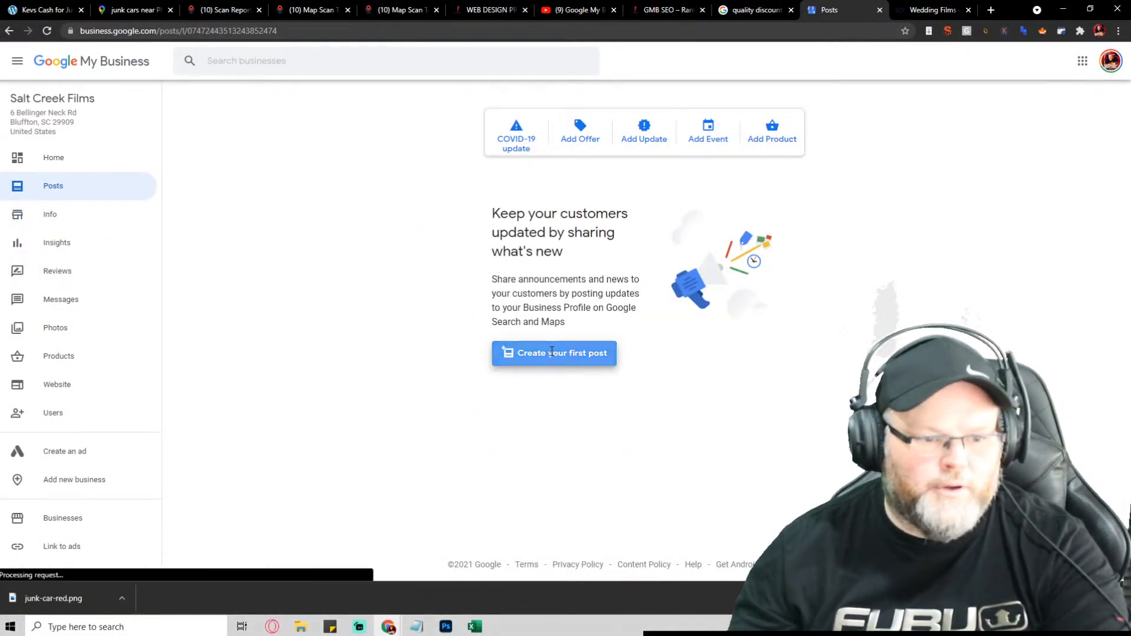
left_click(631, 158)
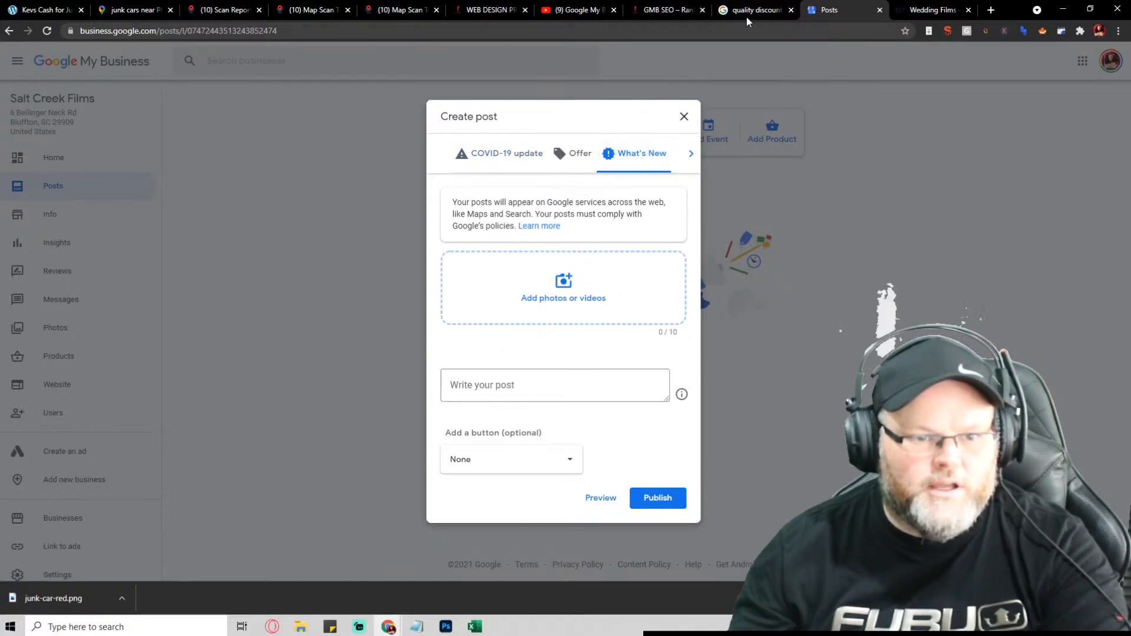
Step: Save the first kissing-couple photo from the Wedding Films page to the Desktop under its suggested name as a PNG image
left_click(935, 10)
scroll(548, 193, "down", 6)
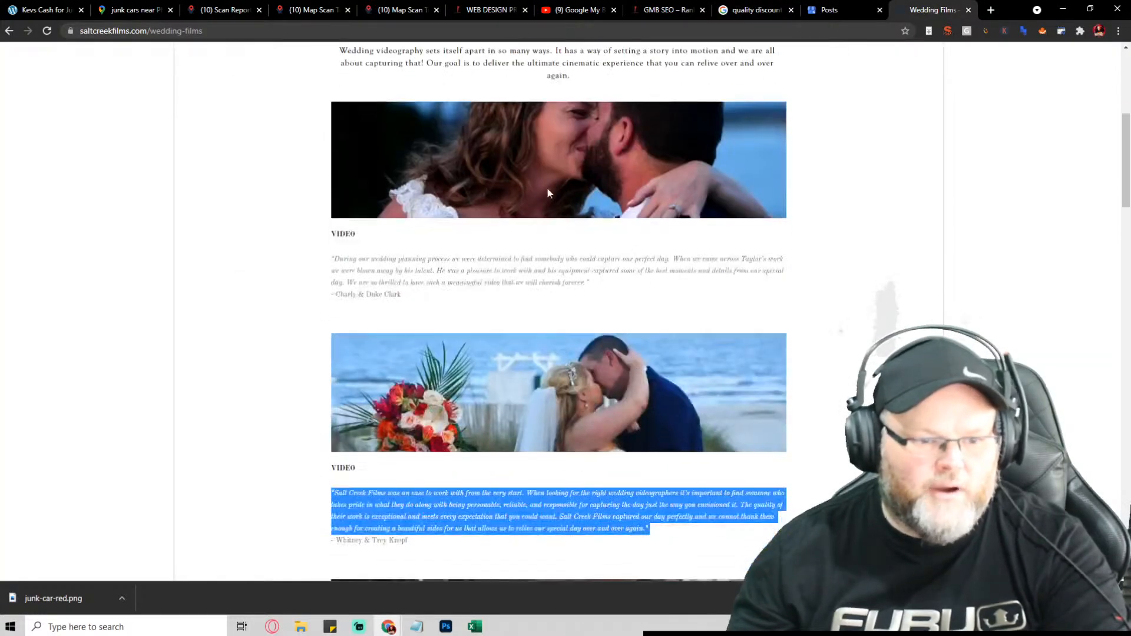
right_click(548, 182)
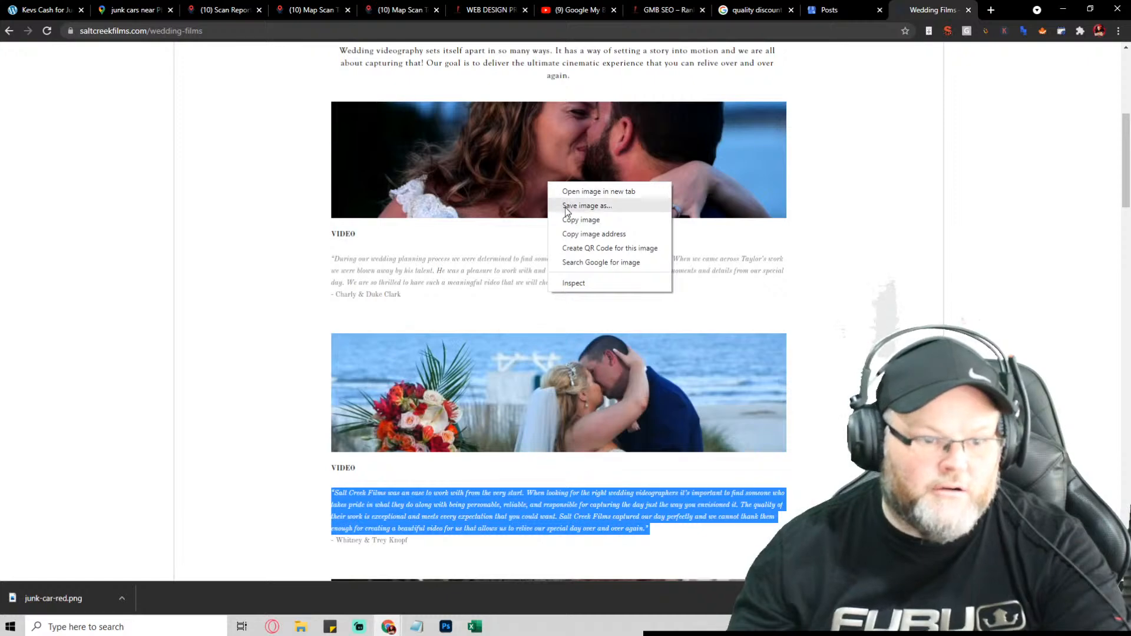
left_click(564, 207)
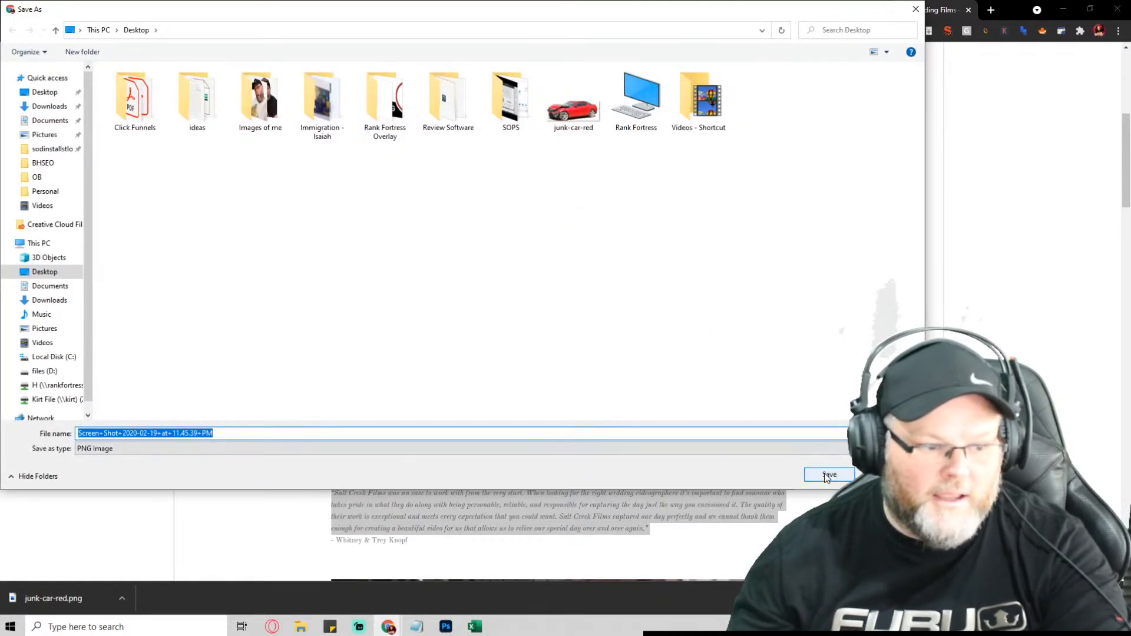
left_click(813, 473)
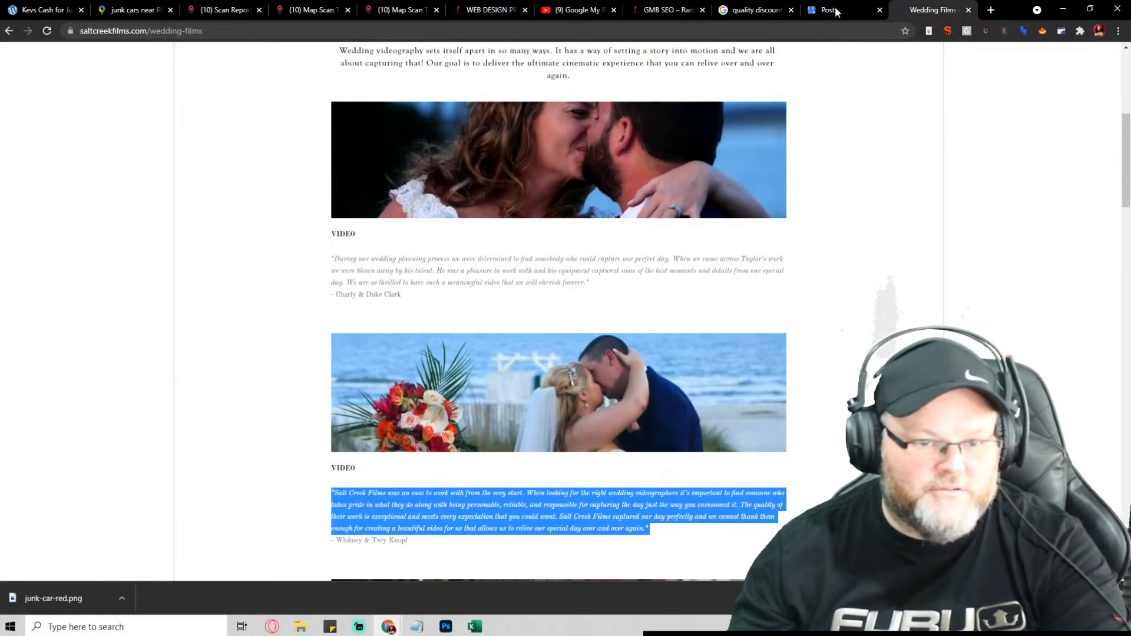
Step: Copy the highlighted testimonial quote beneath the beach wedding photo on the Wedding Films page
scroll(769, 338, "down", 7)
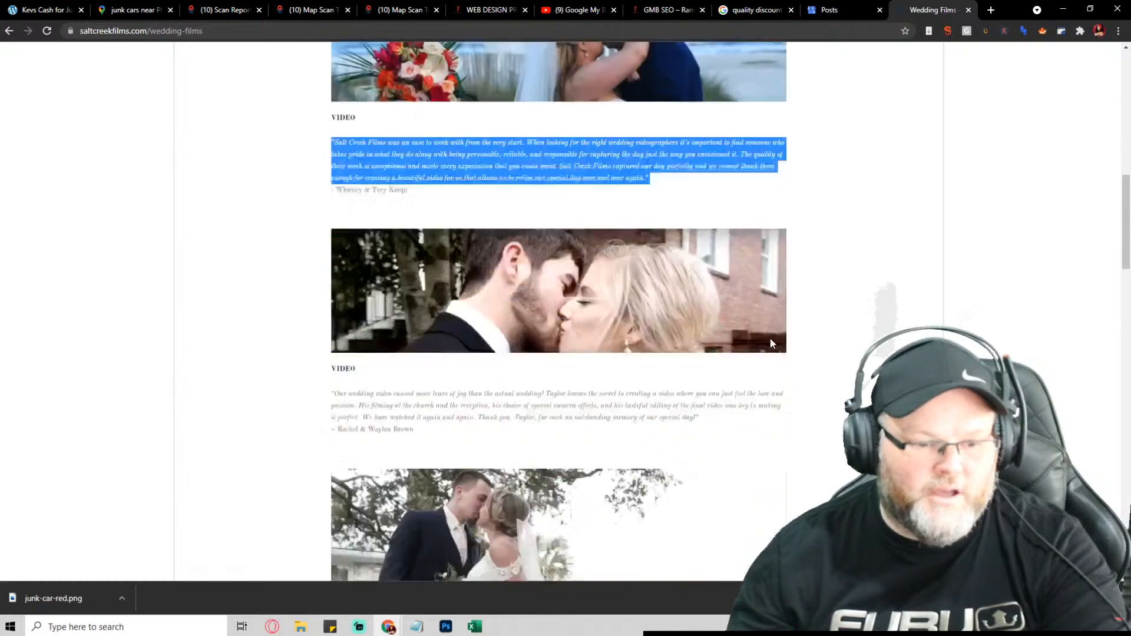
scroll(769, 331, "up", 9)
scroll(766, 331, "up", 3)
scroll(753, 318, "down", 6)
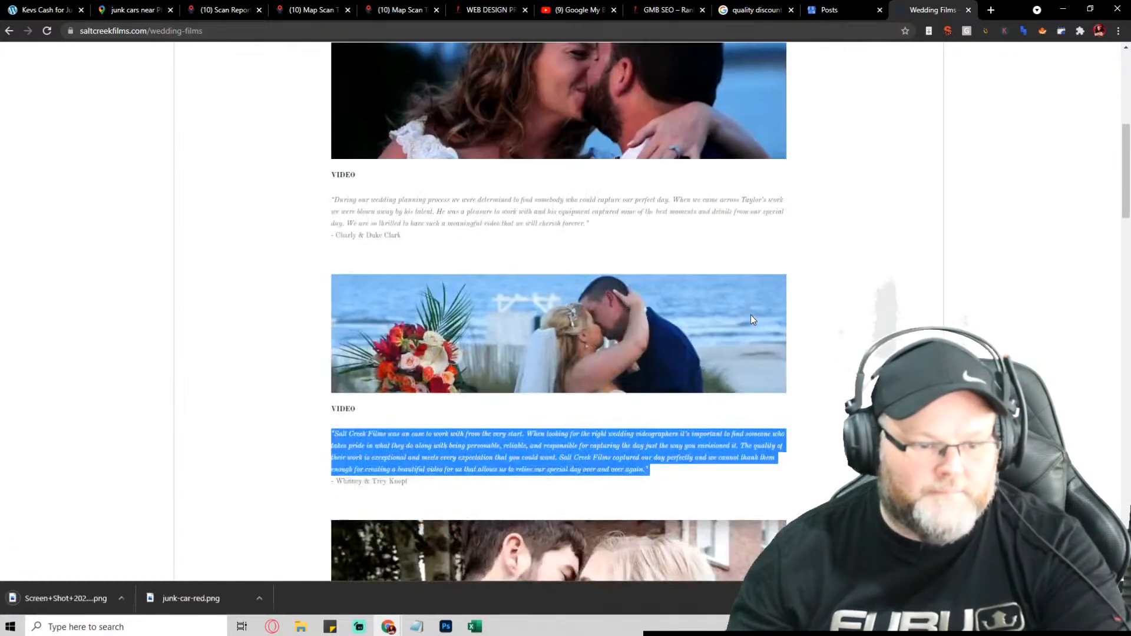
right_click(571, 432)
left_click(600, 437)
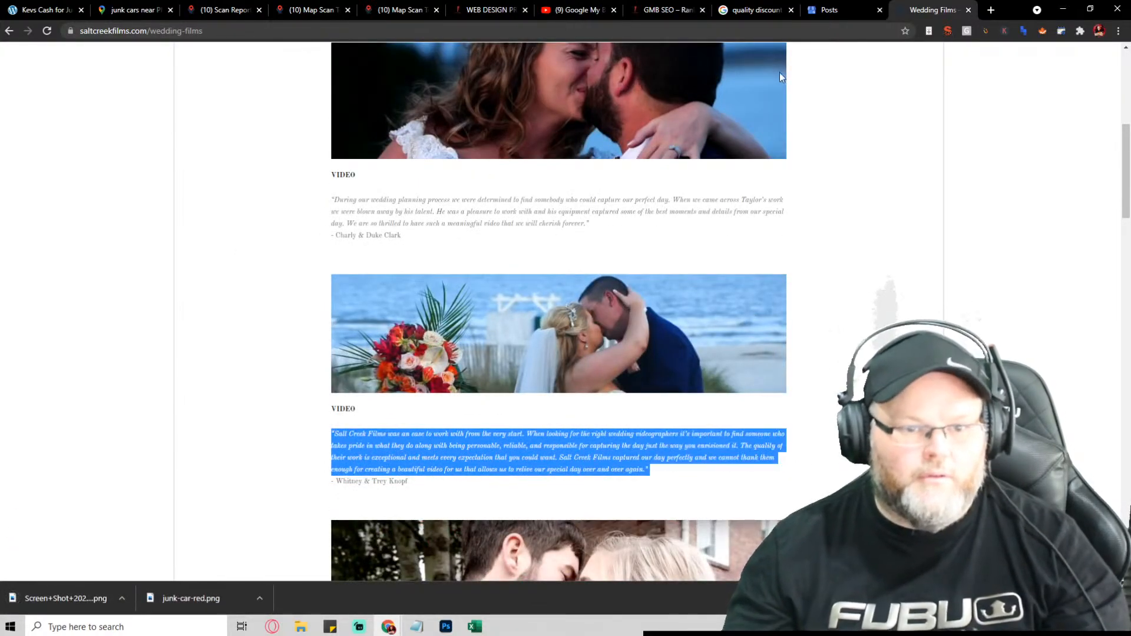
Step: Return to the new post and add the Desktop image "Screen+Shot+2020-02-19+at+11.45.39+PM" as its photo
left_click(836, 10)
left_click(573, 278)
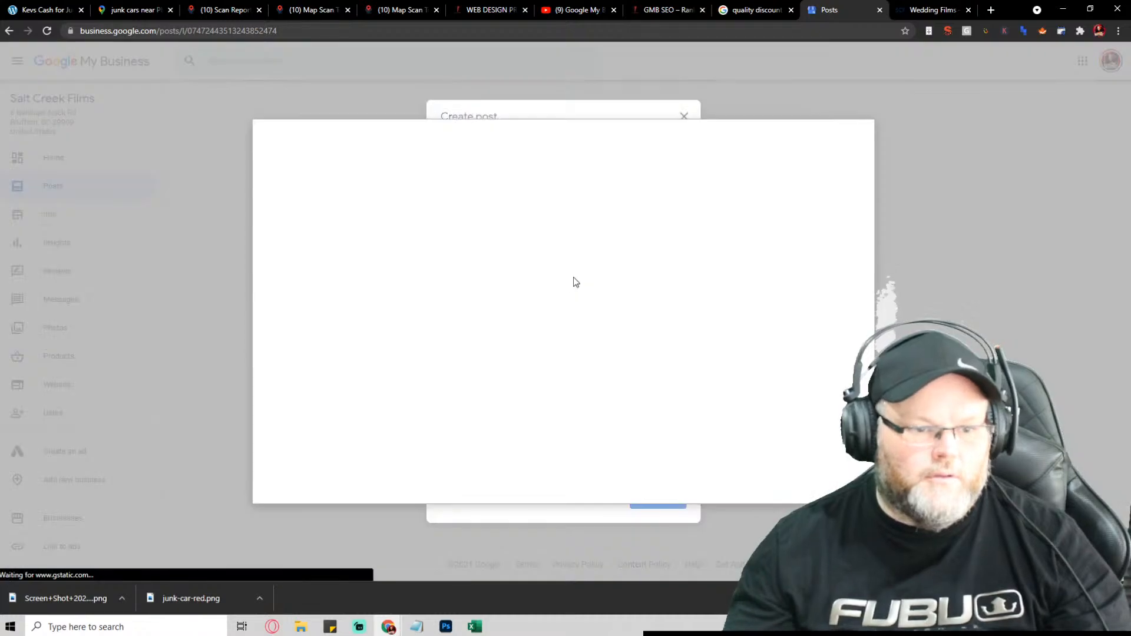
left_click(534, 342)
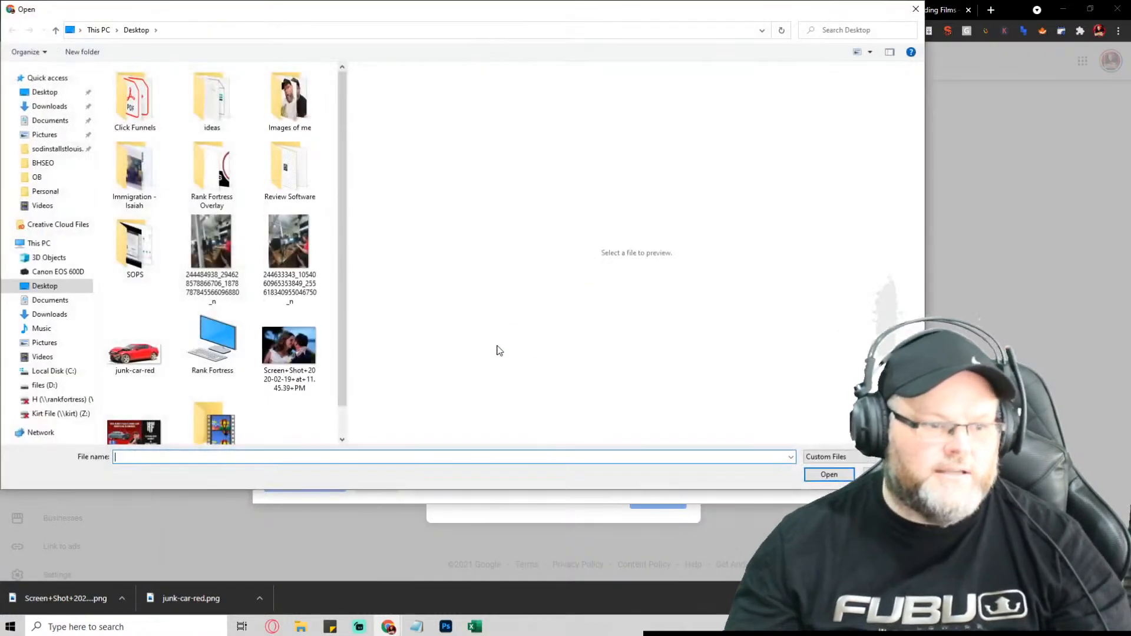
left_click(289, 348)
key("Return")
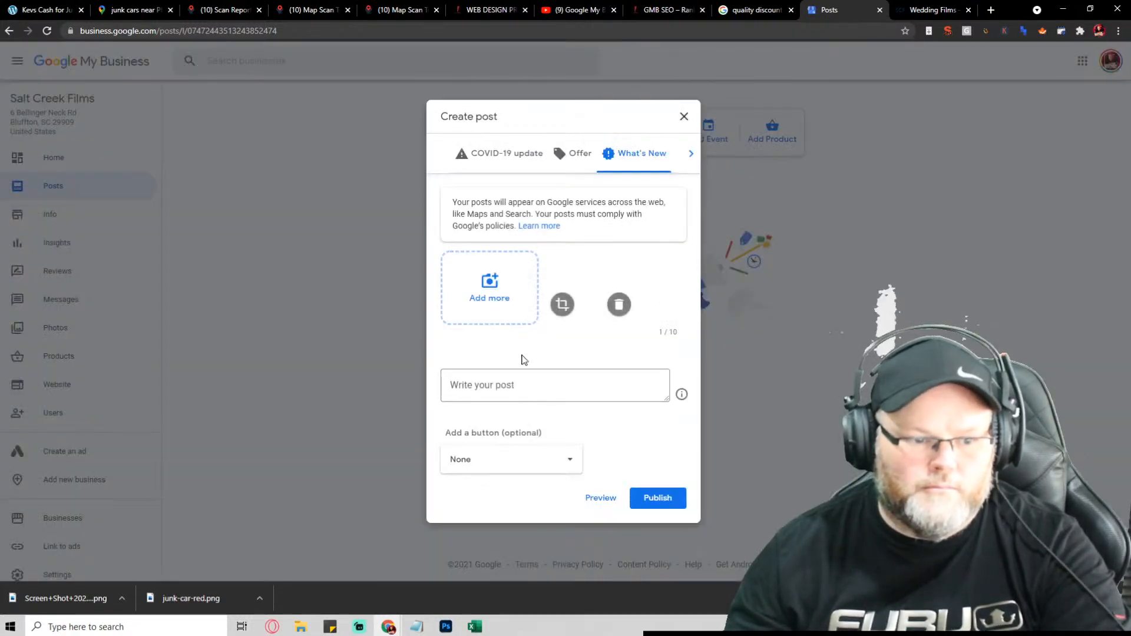
Step: Paste the testimonial as the post text, enlarge the text area and remove the opening quotation mark
left_click(522, 384)
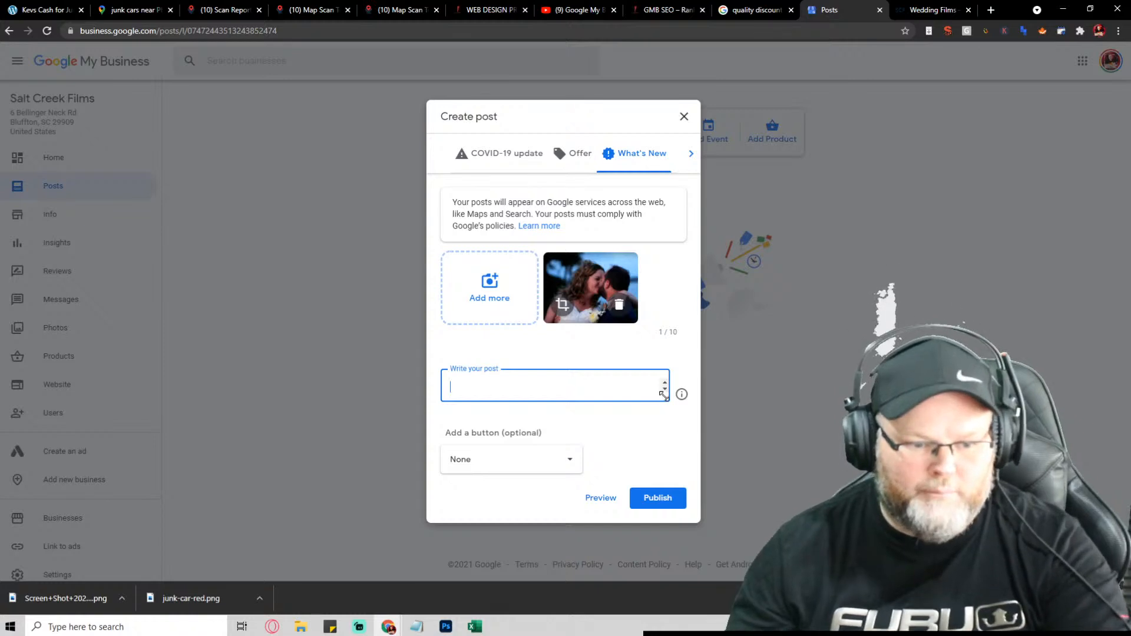
key("ctrl+v")
left_click_drag(664, 406, 675, 553)
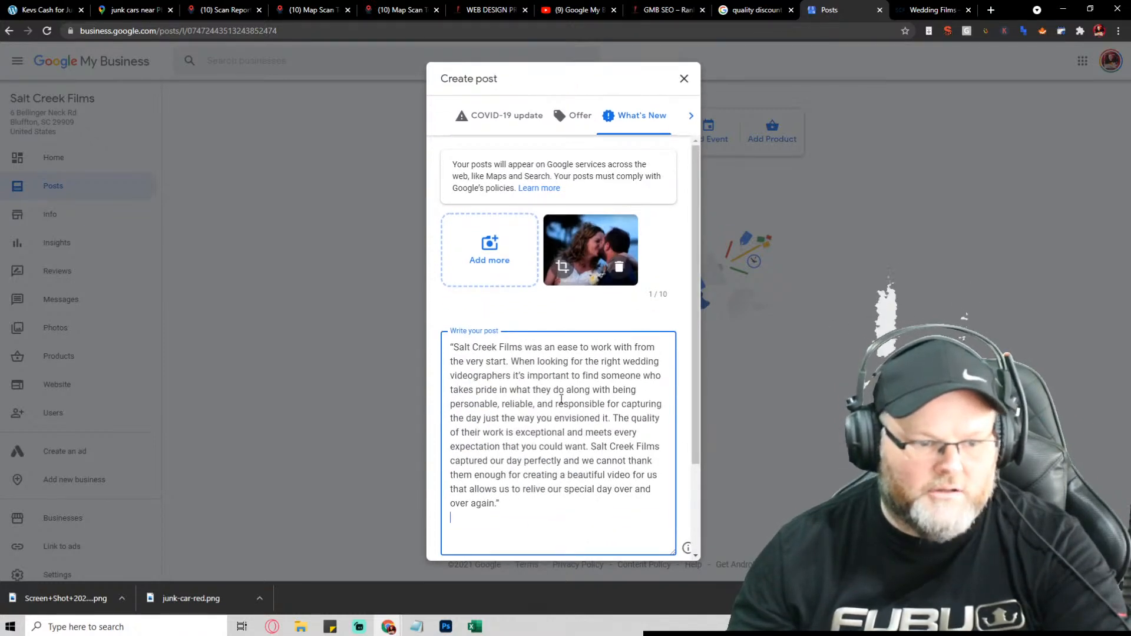
key("BackSpace")
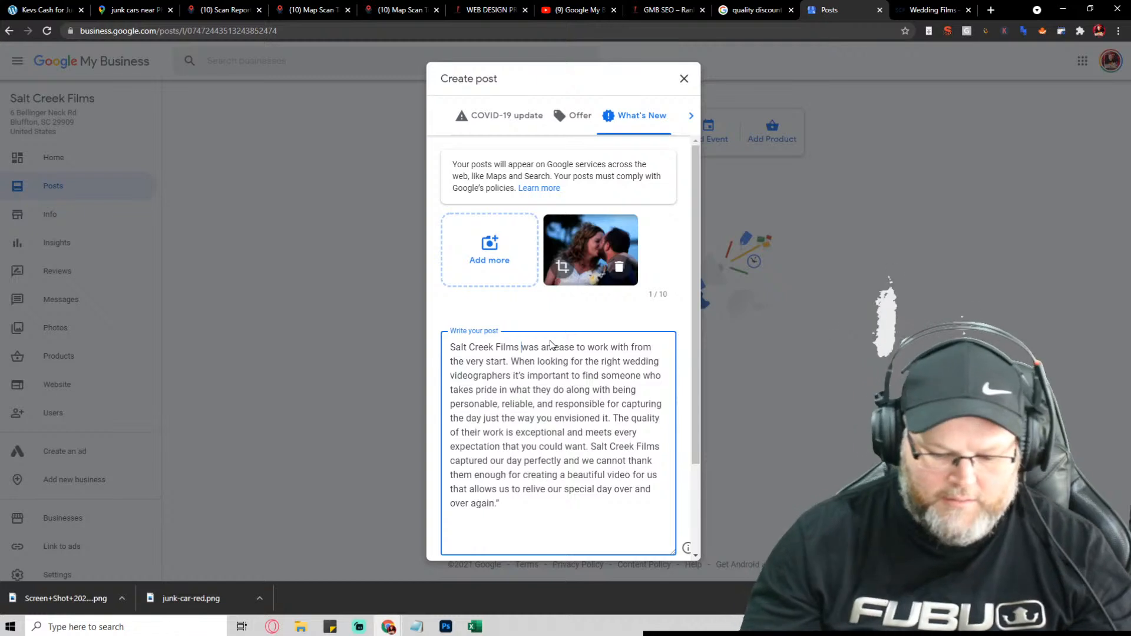
Step: Replace the opening "Salt Creek Films" in the post text with the headline "Wedding Videographer Bluffton South Carolina", followed by a blank line
type("B")
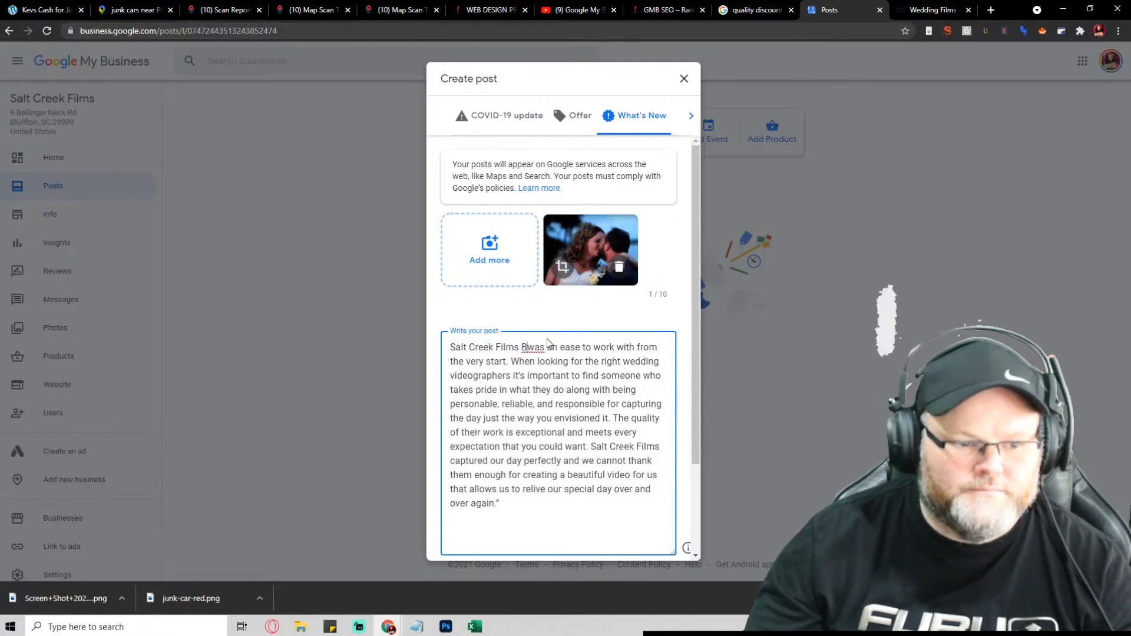
key("ctrl+shift+Left")
key("ctrl+shift+Left")
key("ctrl+shift+Left")
key("ctrl+shift+Left")
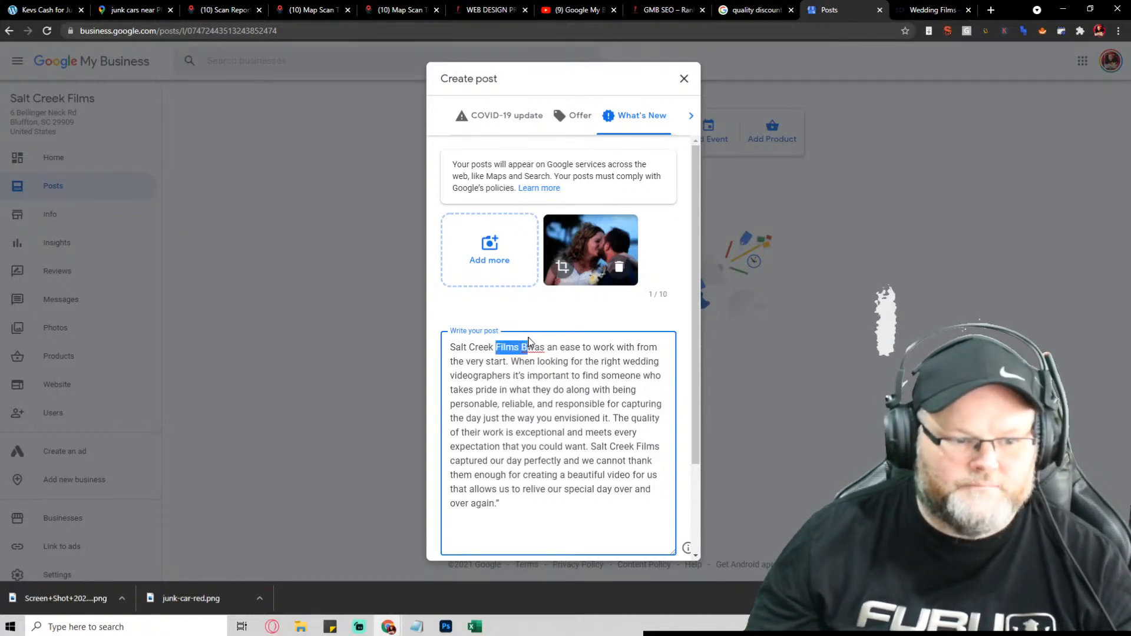
type("Wedding ")
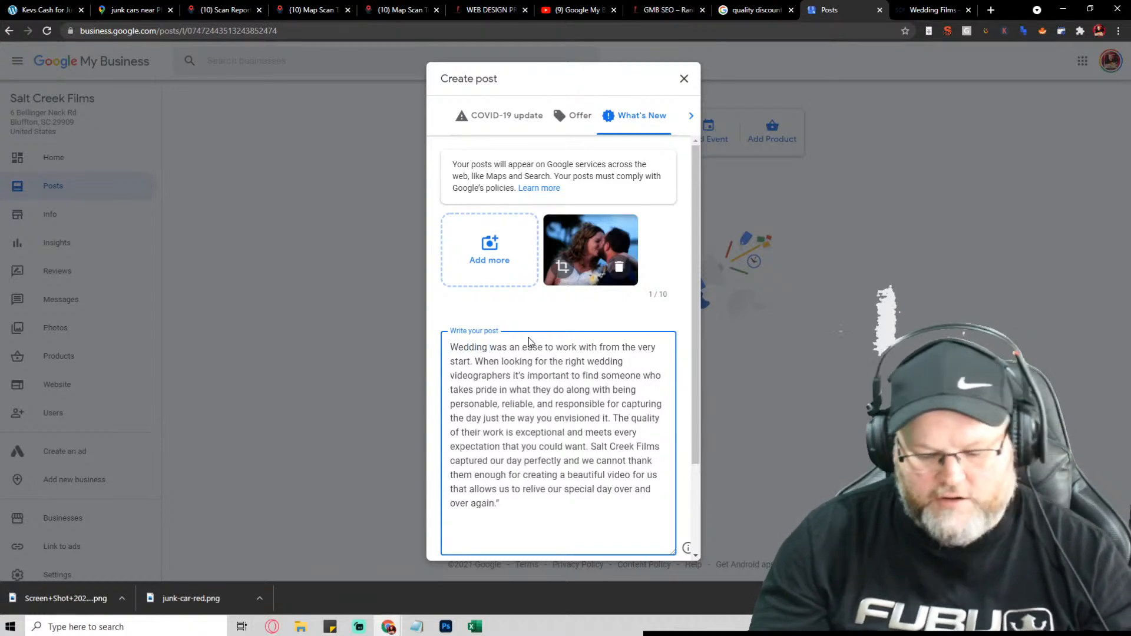
type("Videogra")
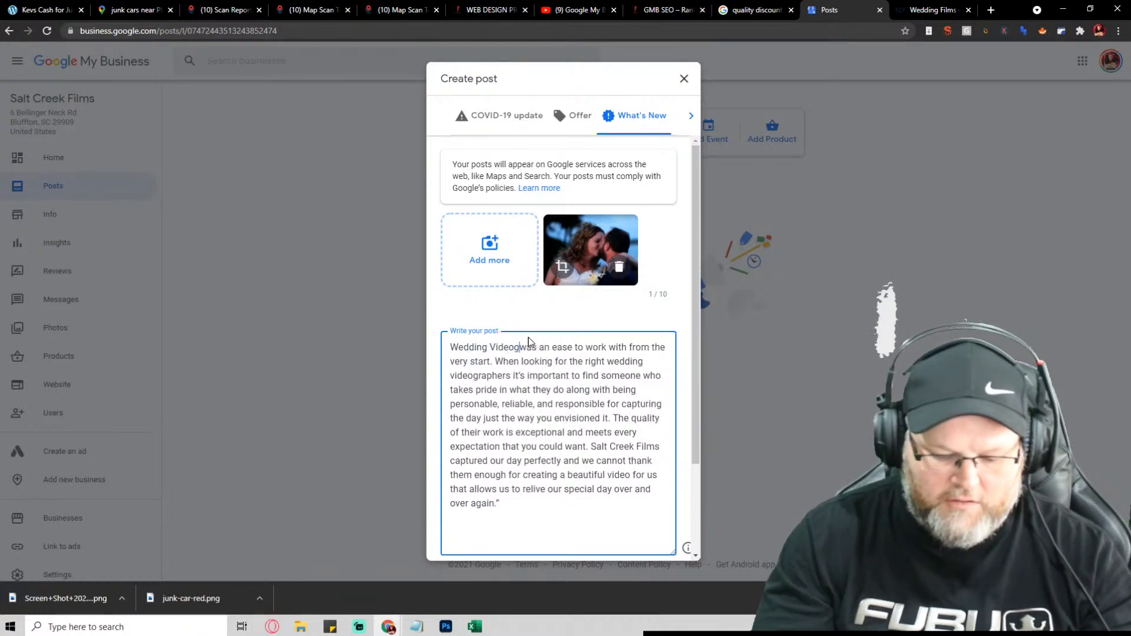
type("pher ")
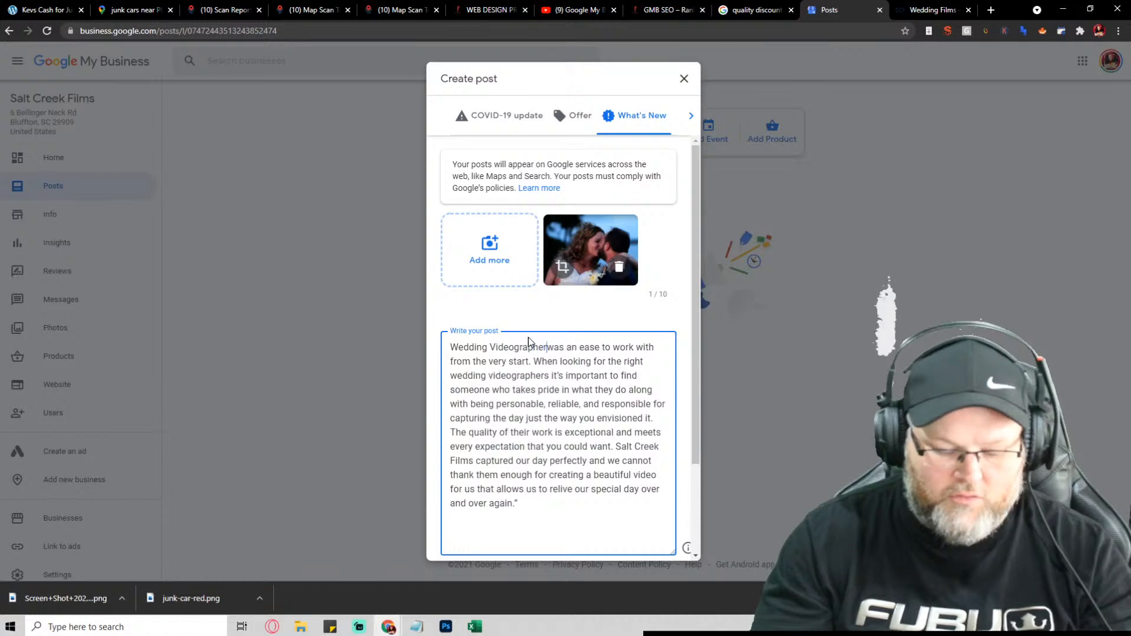
type("Blufft")
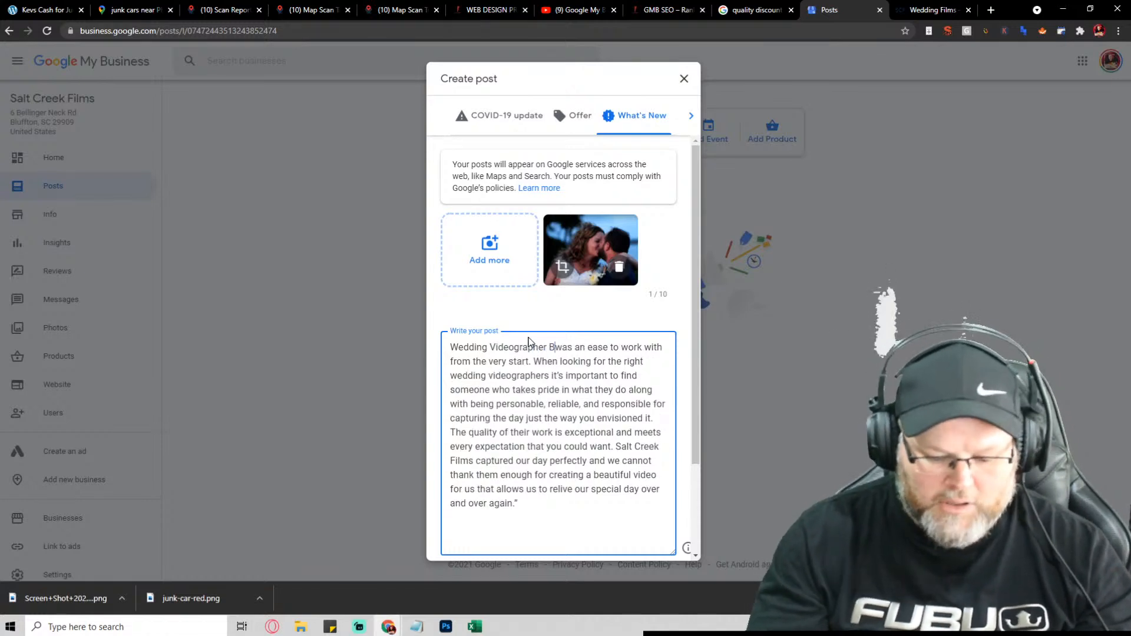
type("o")
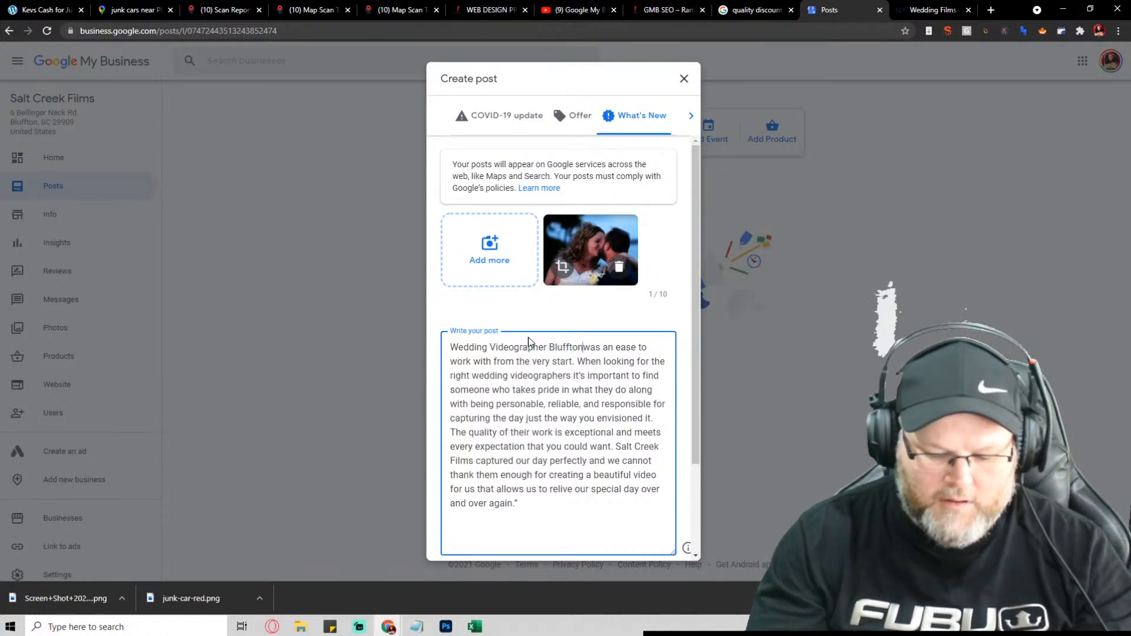
type("n South Caroli")
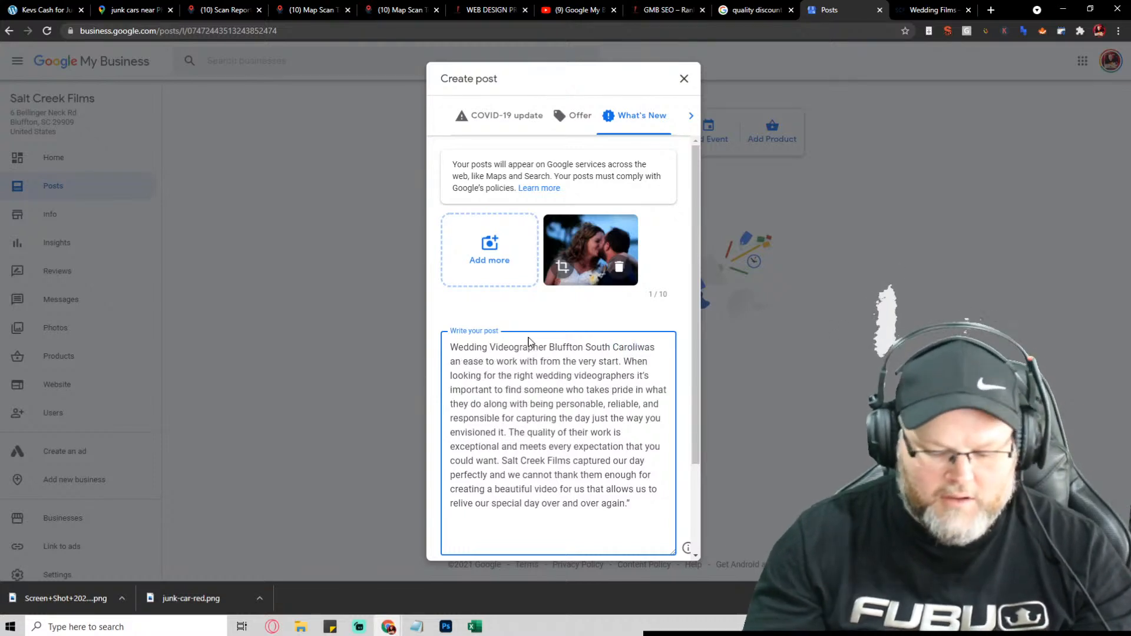
type("na")
key("Return")
key("Return")
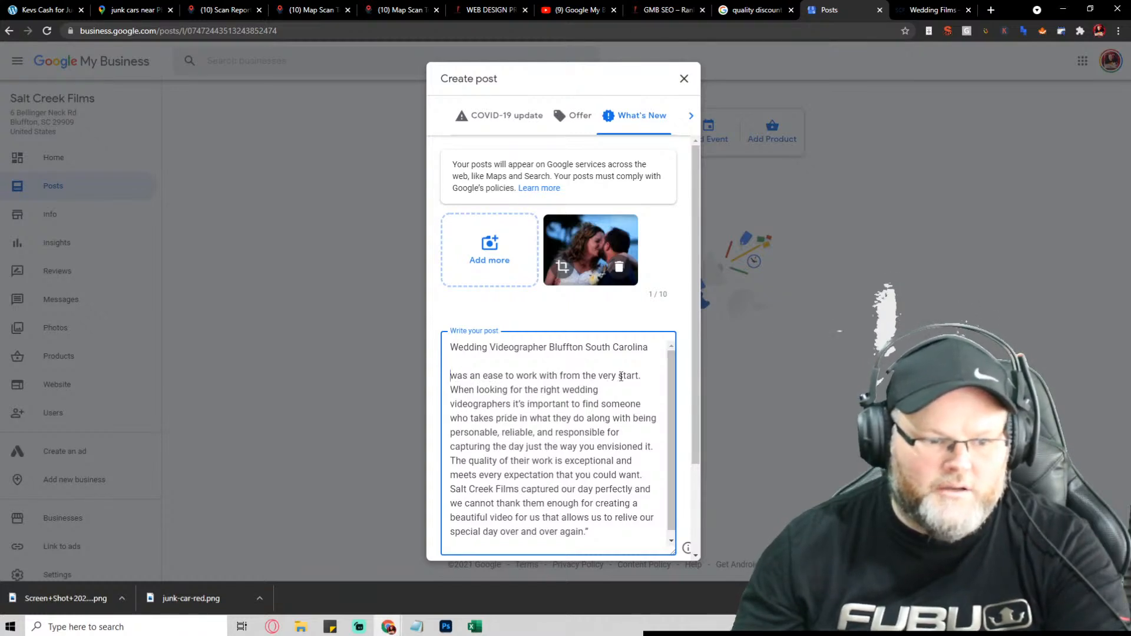
Step: Delete the leftover fragment "was an ease to work with from the very start." and the closing quotation mark from the testimonial
left_click_drag(650, 377, 439, 380)
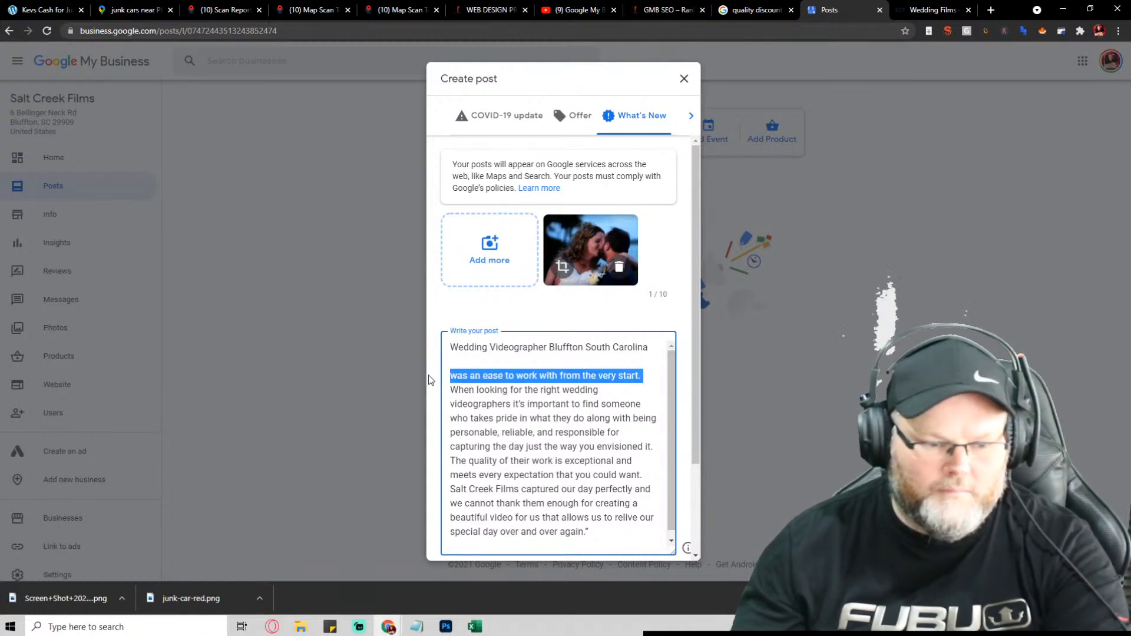
key("BackSpace")
scroll(560, 412, "down", 2)
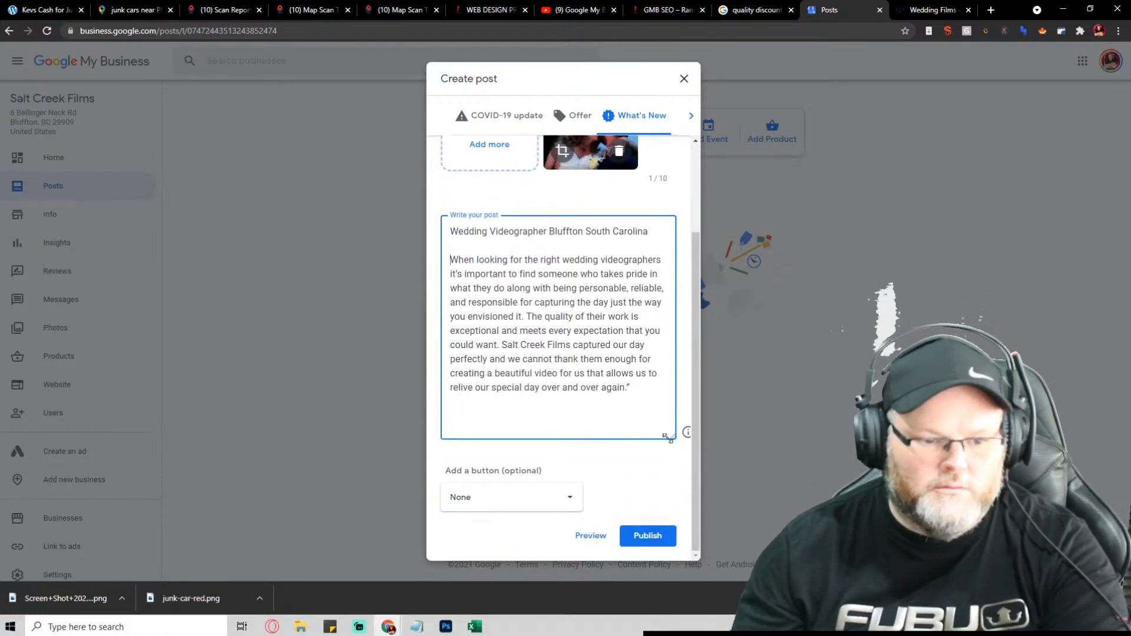
left_click_drag(672, 436, 686, 545)
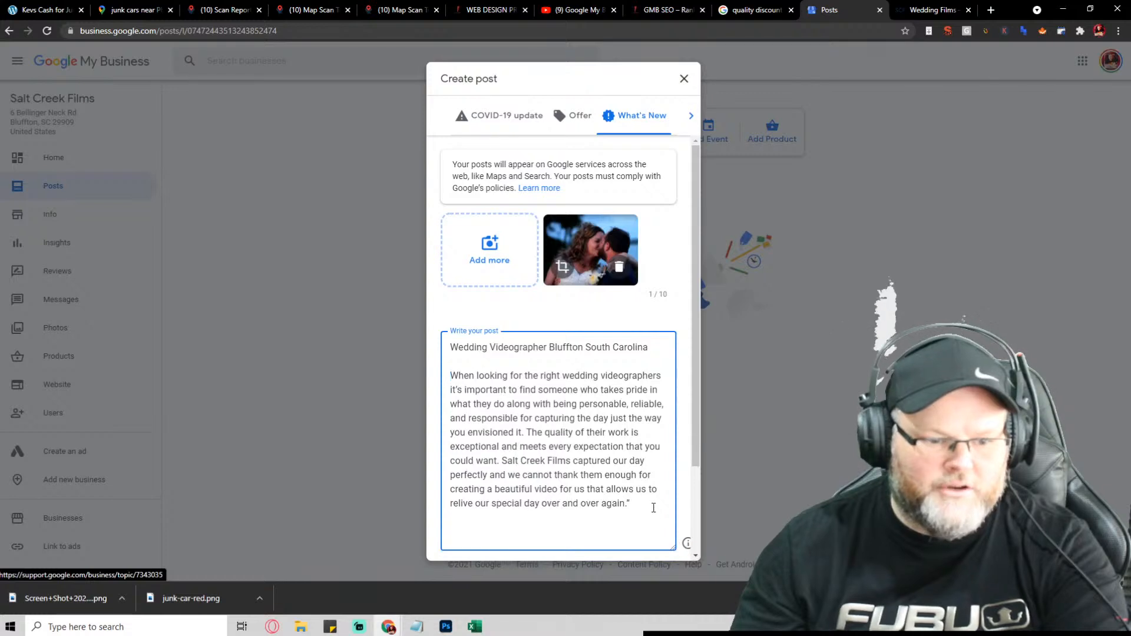
left_click(654, 506)
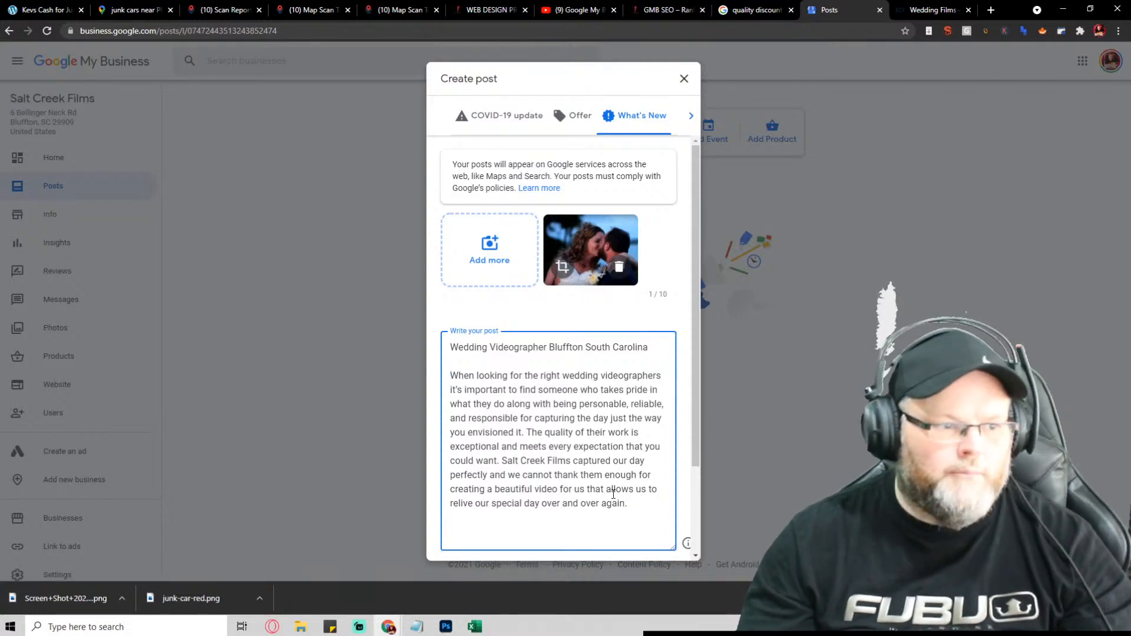
Step: Add the business name "Salt Creek Films" below the testimonial, separated by a blank line
key("Return")
key("Return")
type("Sal")
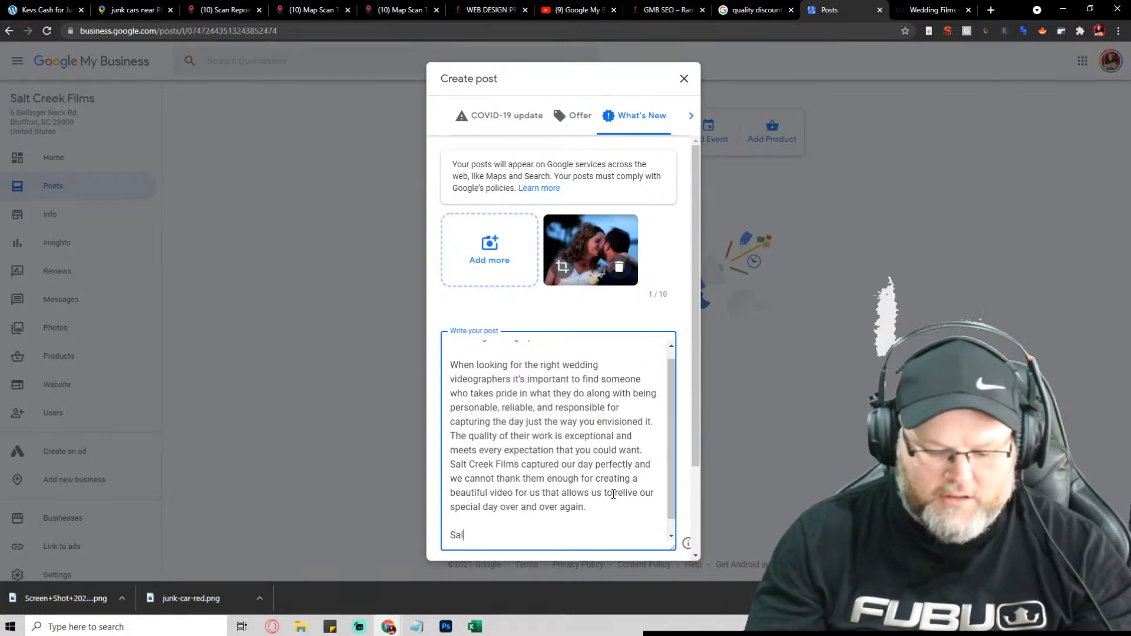
type("t Creek")
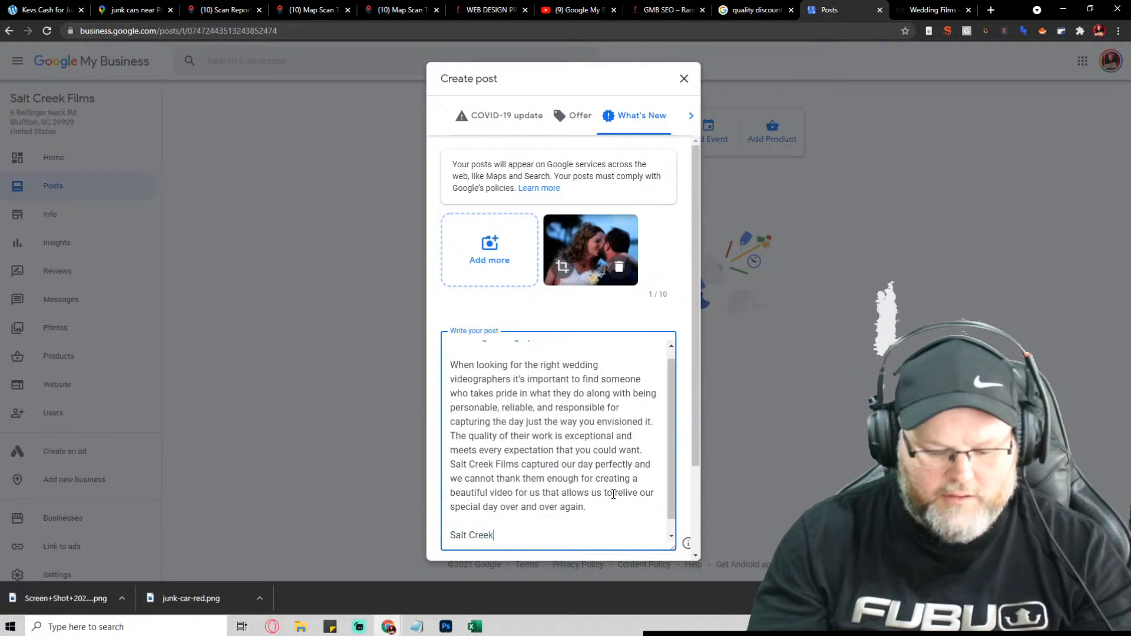
type(" Fils")
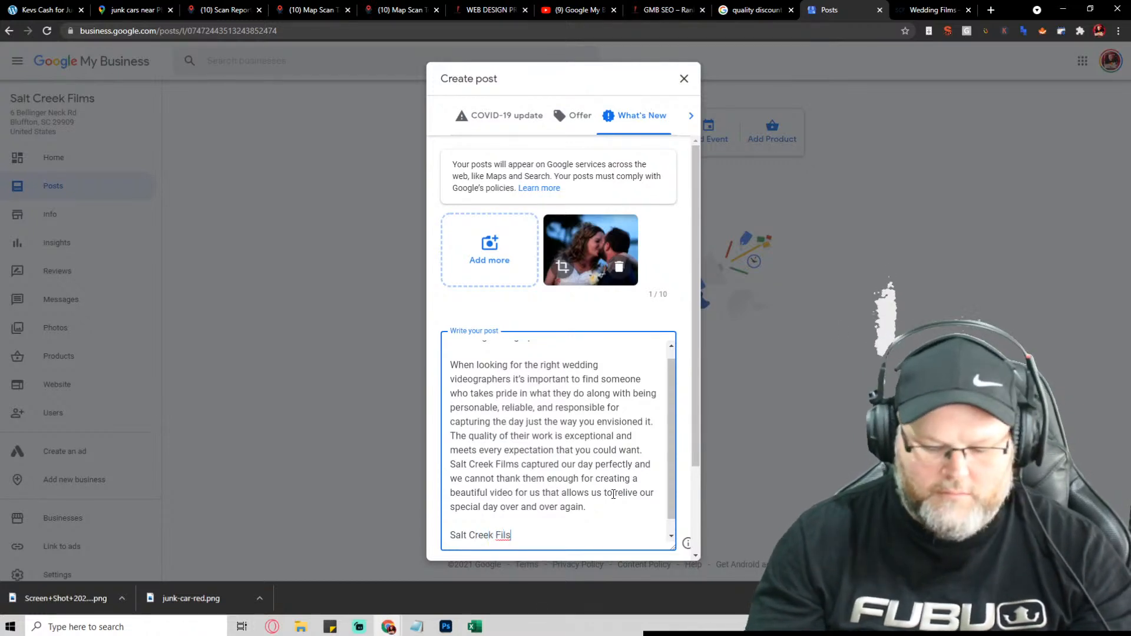
key("BackSpace")
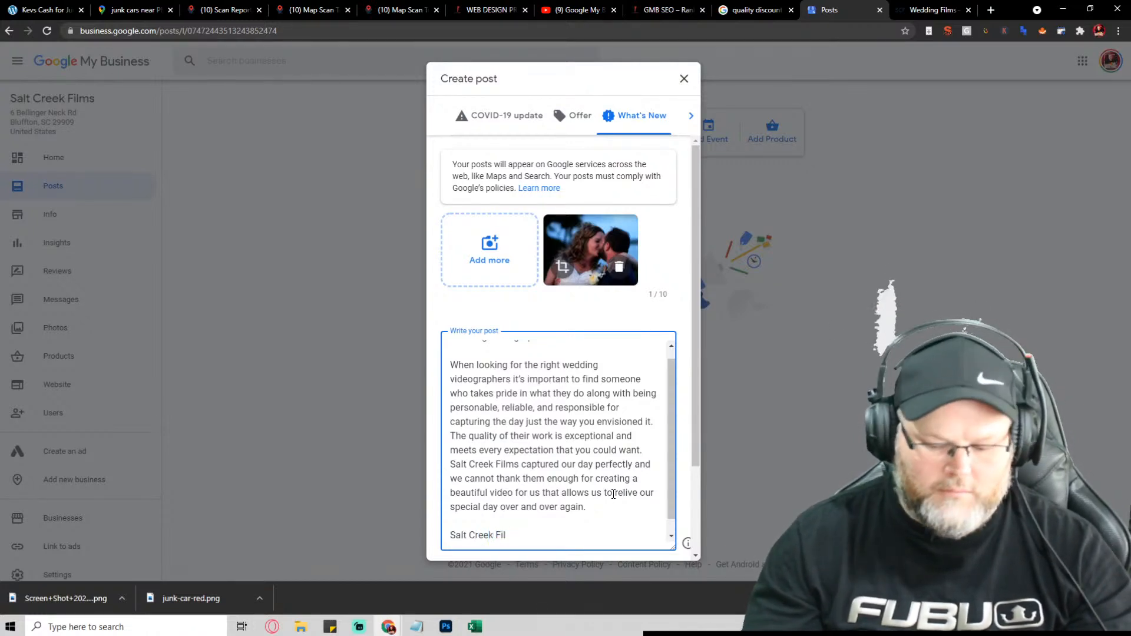
type("ms")
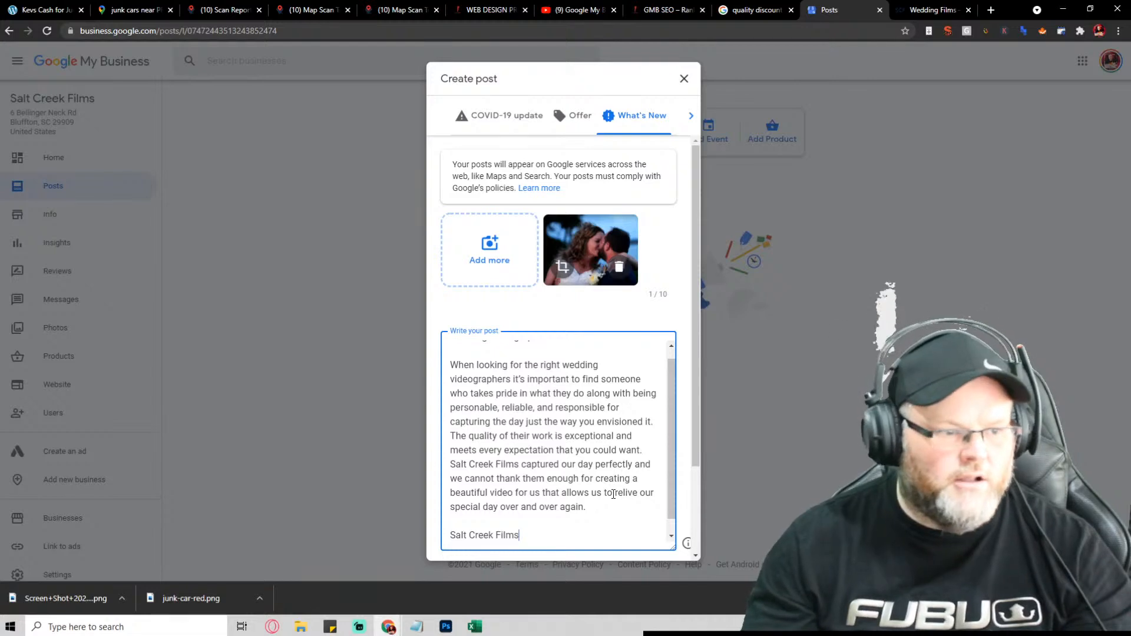
Step: Enter the business's street address and its city, state and ZIP code on two lines beneath the business name
key("Return")
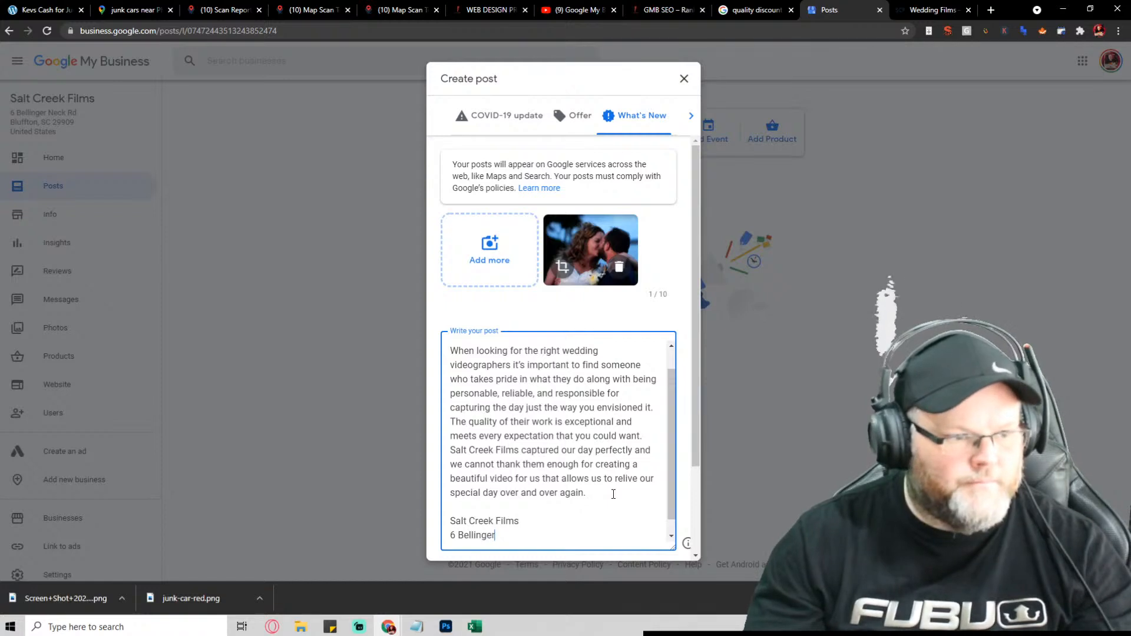
type("6 Bellinger Neck ")
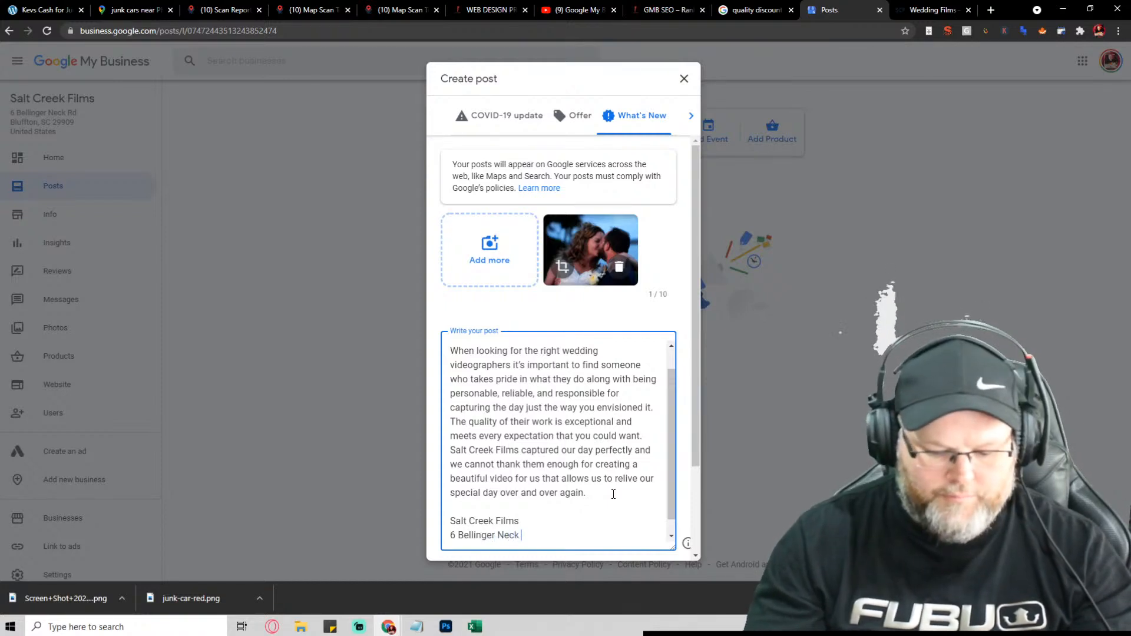
type("Rd.")
key("Return")
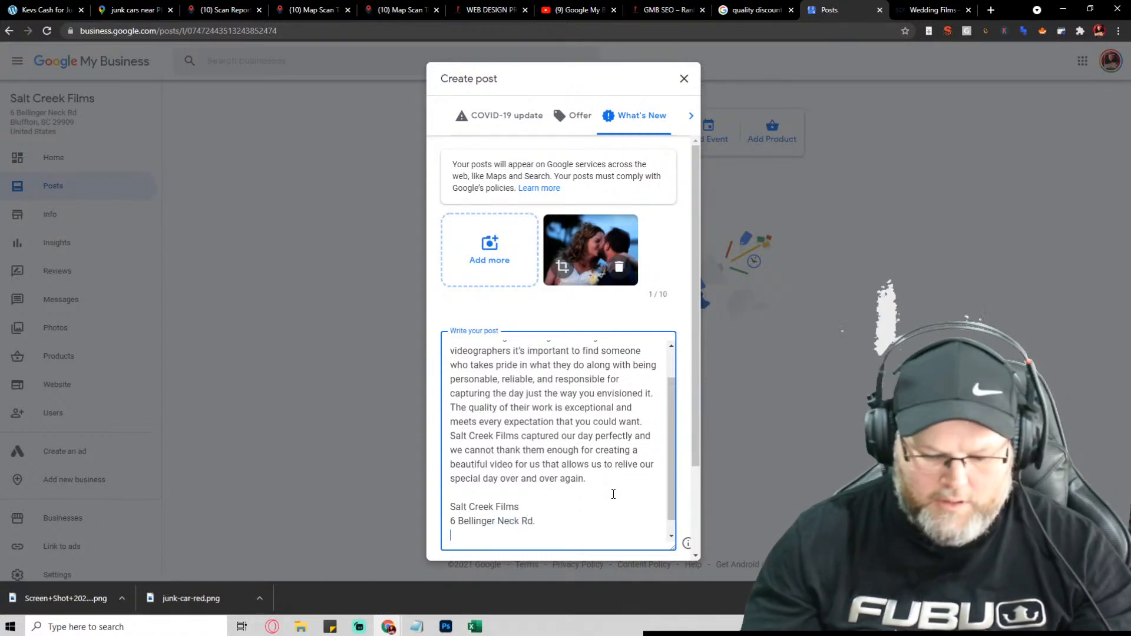
type("Bluffto")
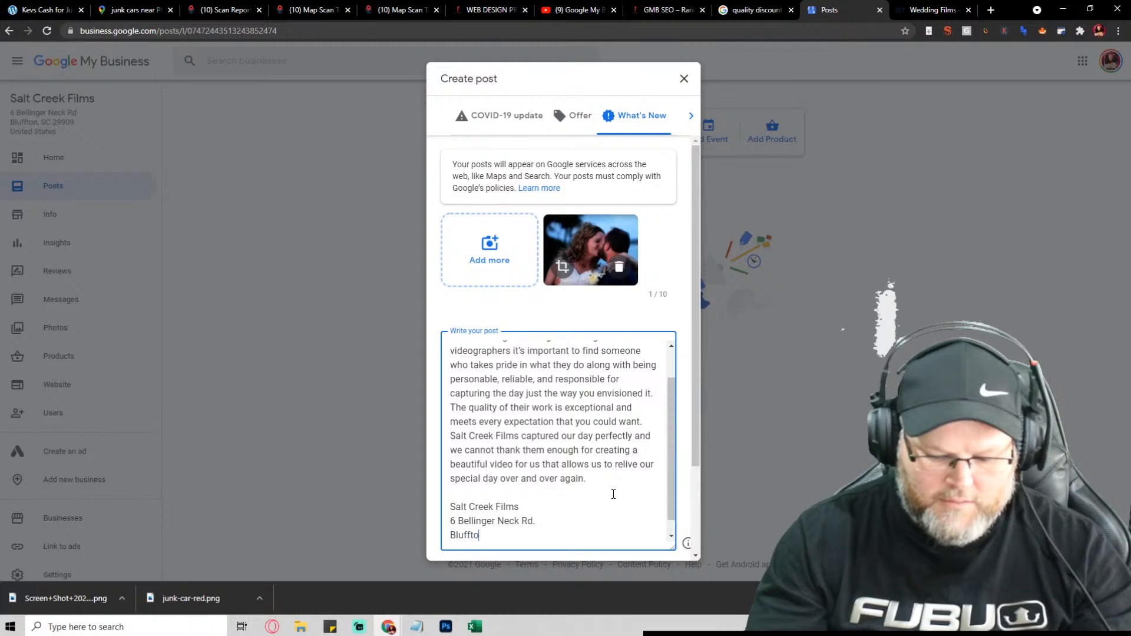
type("n, SC")
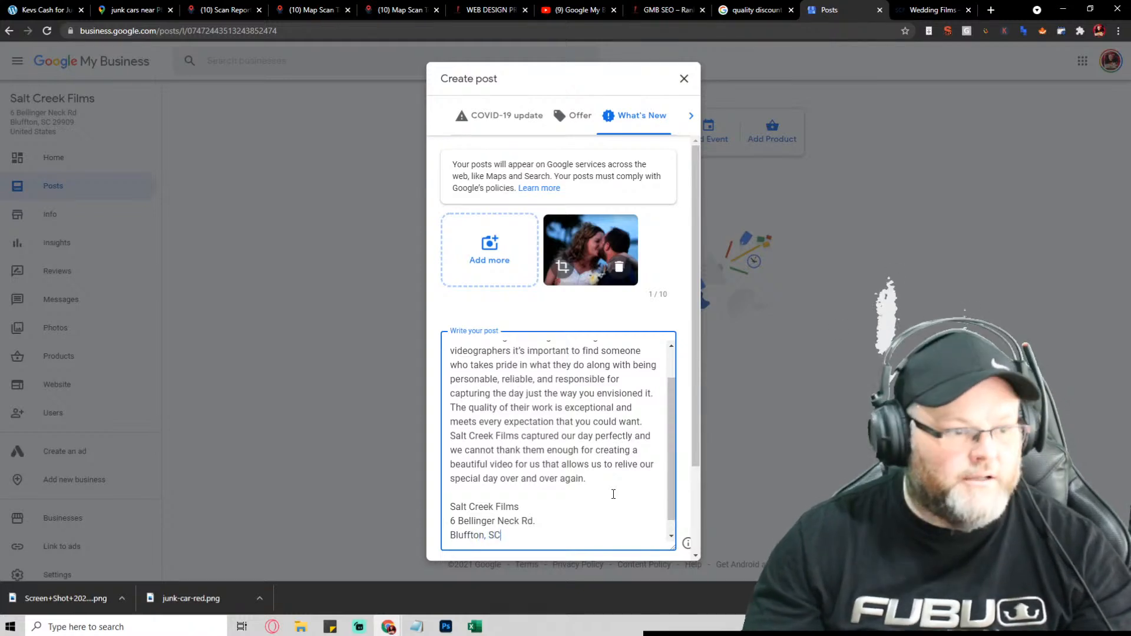
type(" 29")
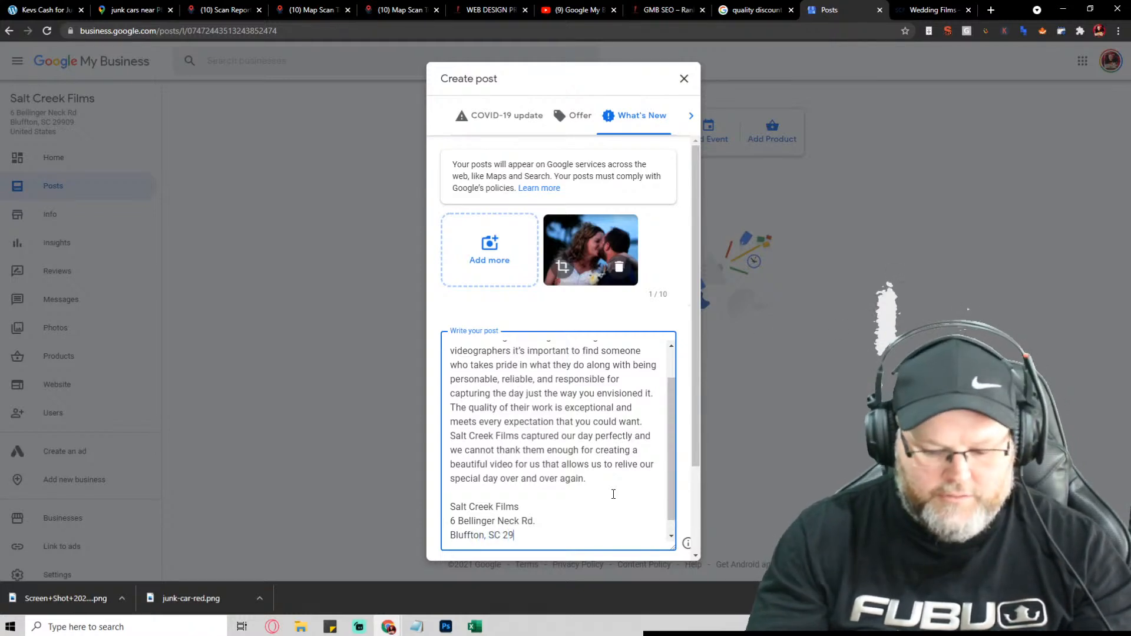
type("909")
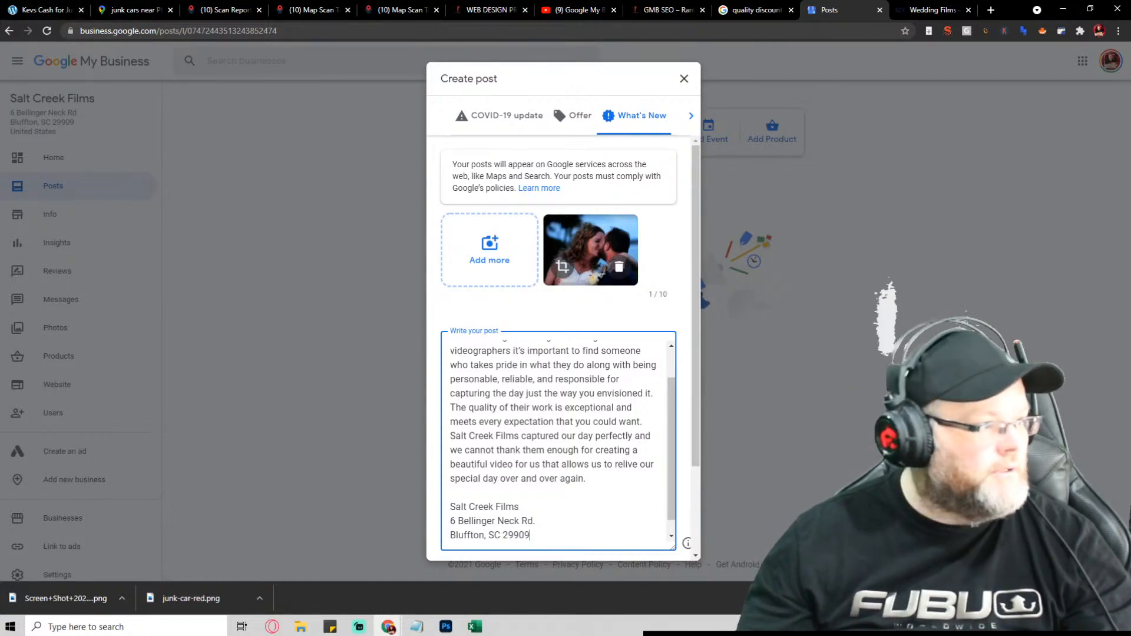
Step: Examine the Wedding Films and Contact pages of the Salt Creek Films website for the business's contact details
left_click(934, 10)
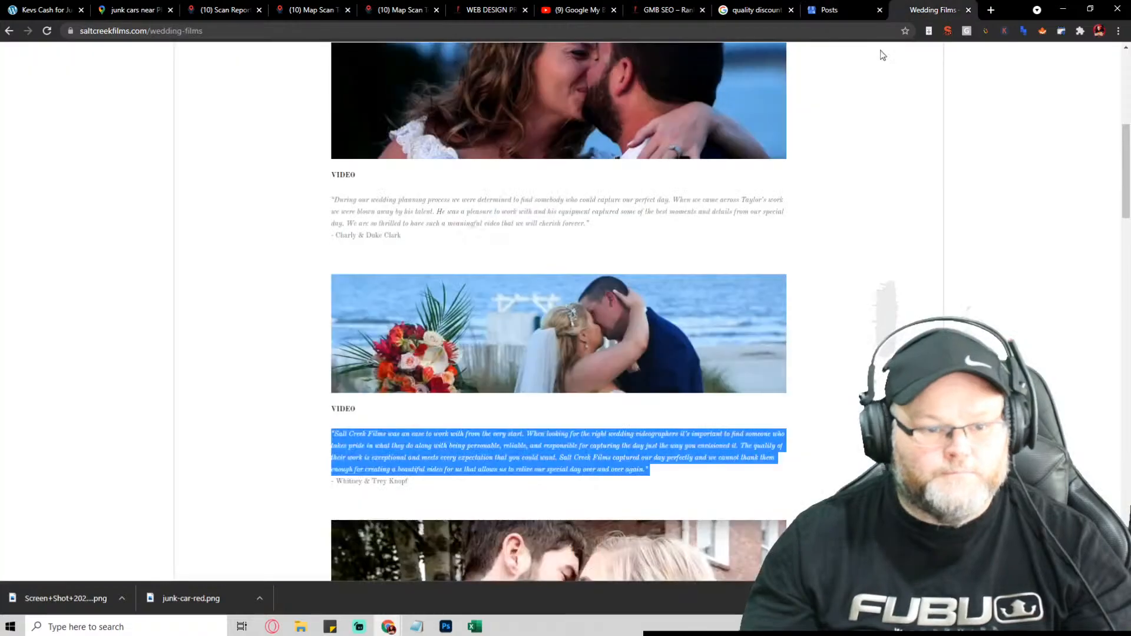
scroll(833, 411, "down", 10)
scroll(827, 399, "down", 15)
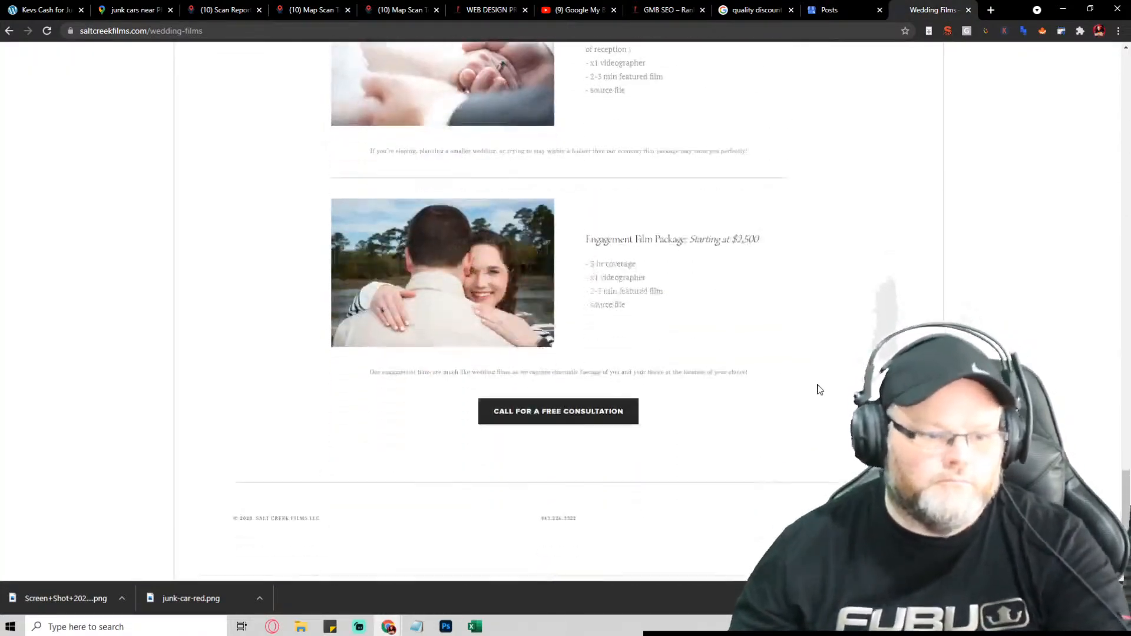
scroll(906, 308, "up", 20)
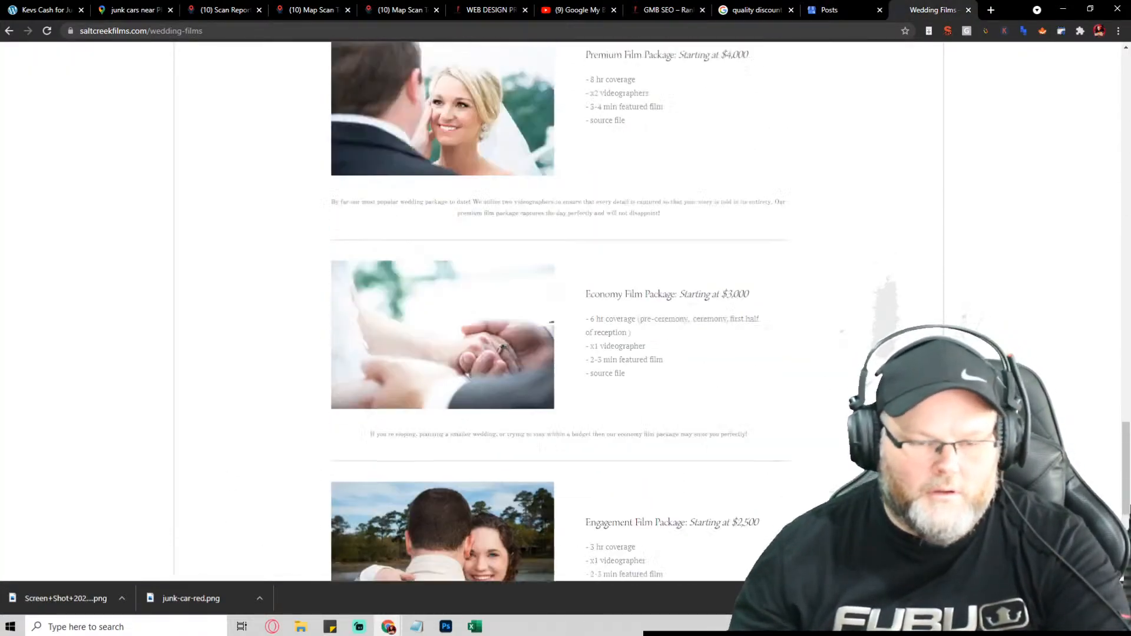
scroll(905, 308, "up", 3)
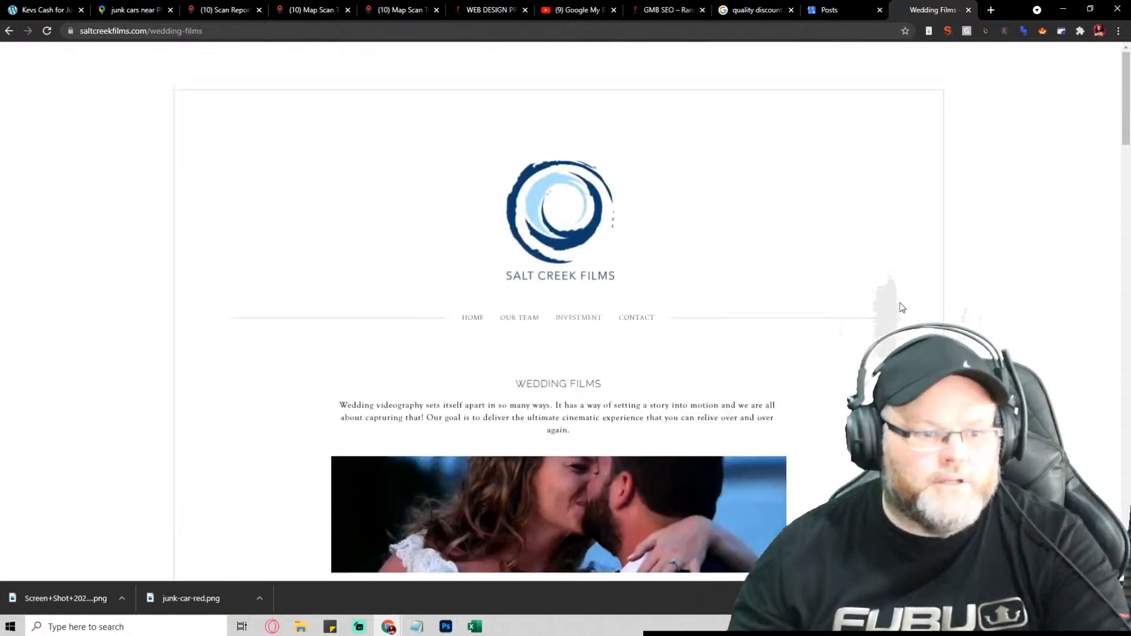
left_click(641, 318)
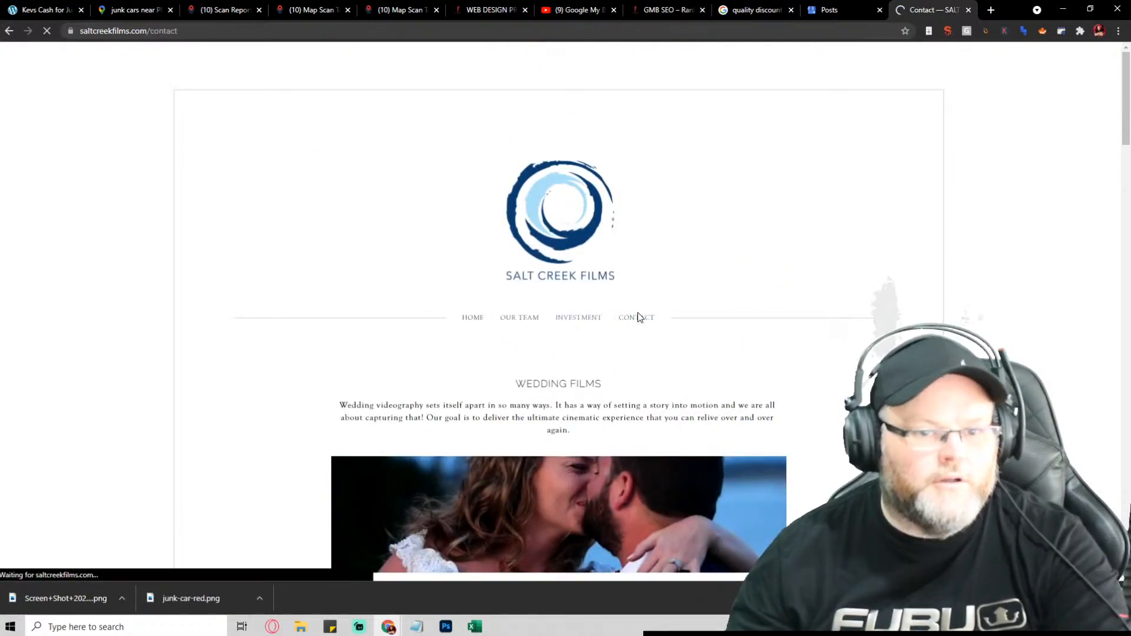
scroll(645, 316, "down", 10)
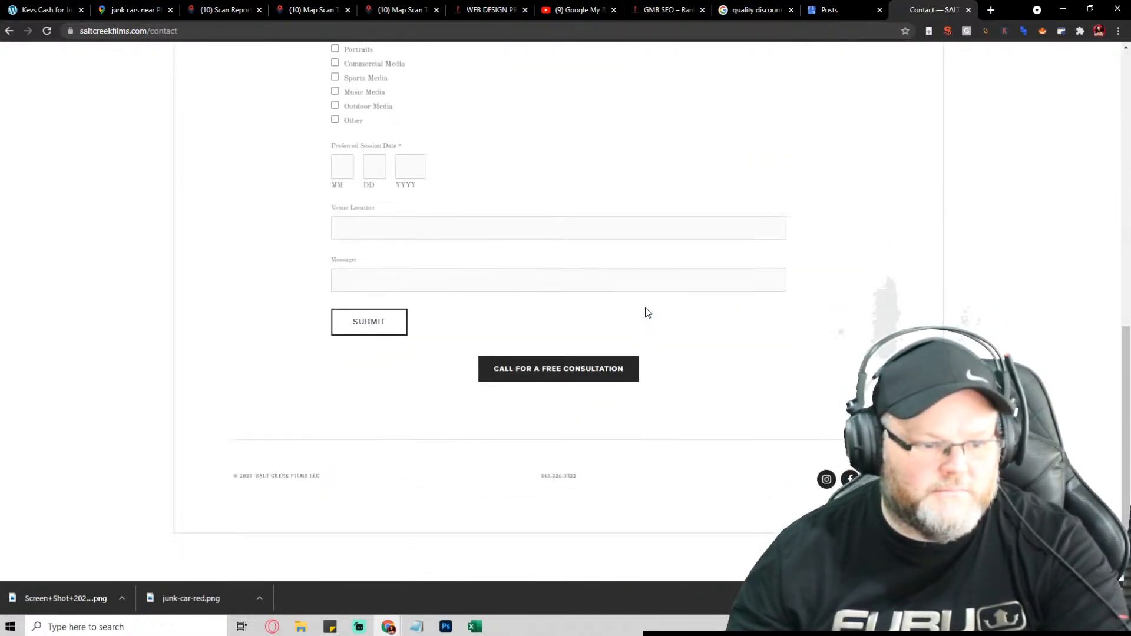
scroll(648, 311, "up", 10)
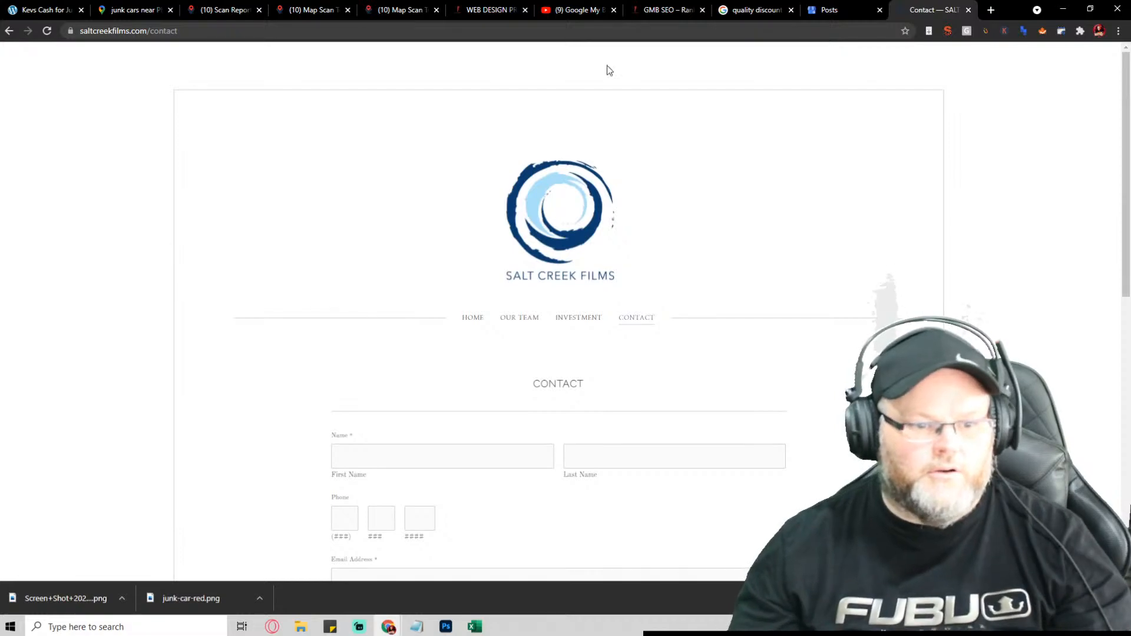
Step: Search Google for "salt creek films" in a new browser tab
left_click(992, 11)
type("goog")
key("Return")
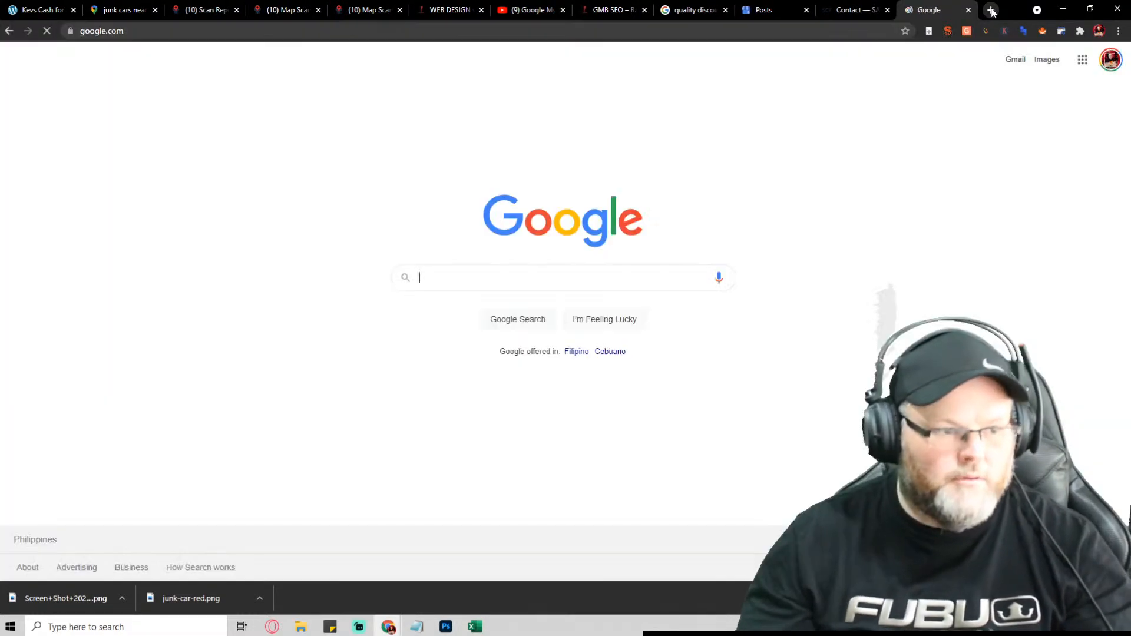
type("salt")
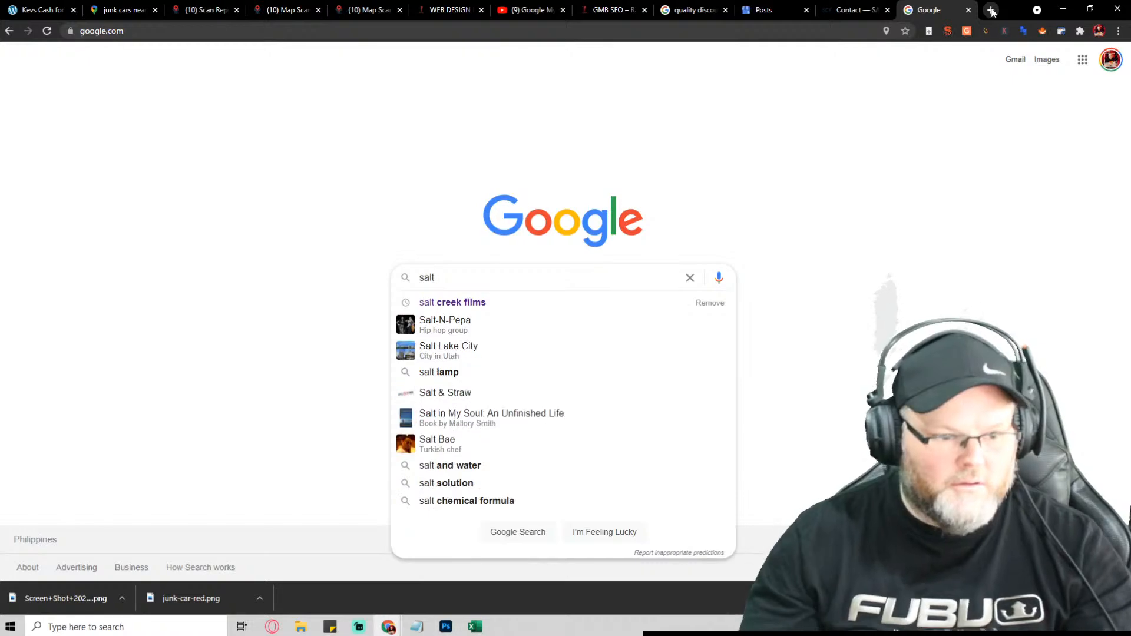
key("Down")
key("Return")
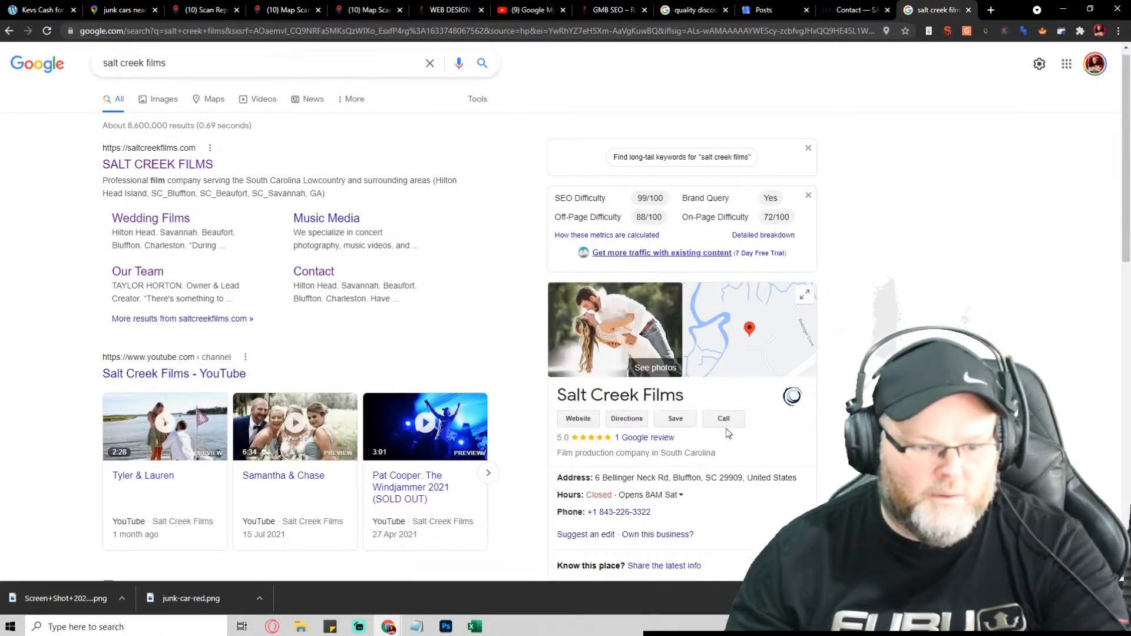
Step: Copy the business phone number from the Salt Creek Films Google listing and add it on its own line beneath the business name in the post
scroll(726, 428, "down", 3)
mouse_move(651, 342)
left_mouse_down()
mouse_move(595, 339)
mouse_move(652, 335)
left_mouse_up()
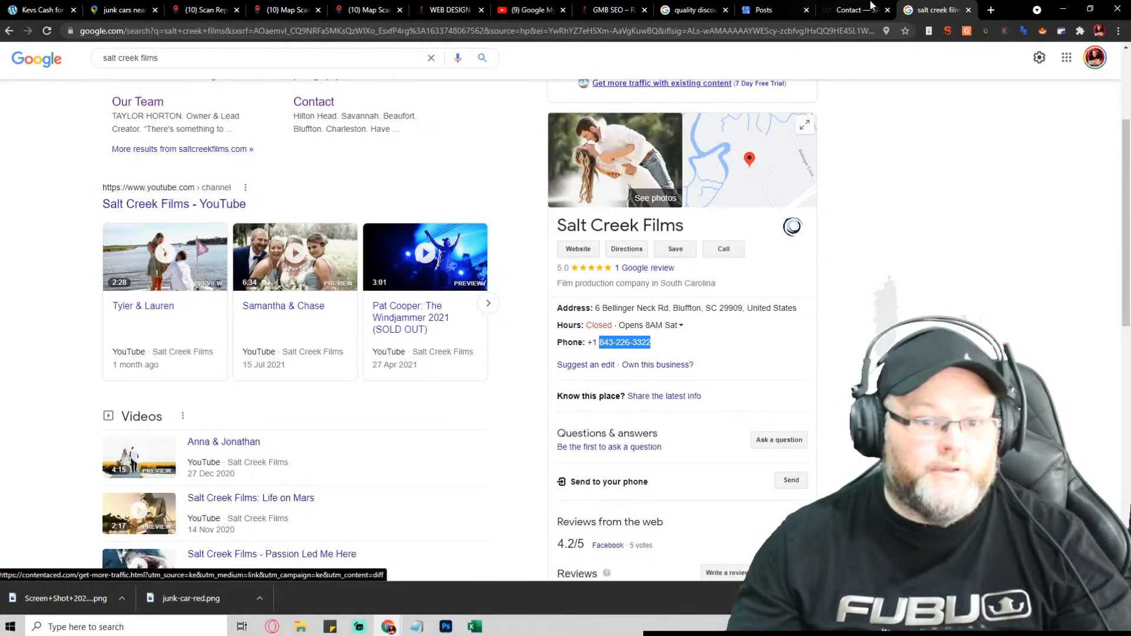
left_click(772, 11)
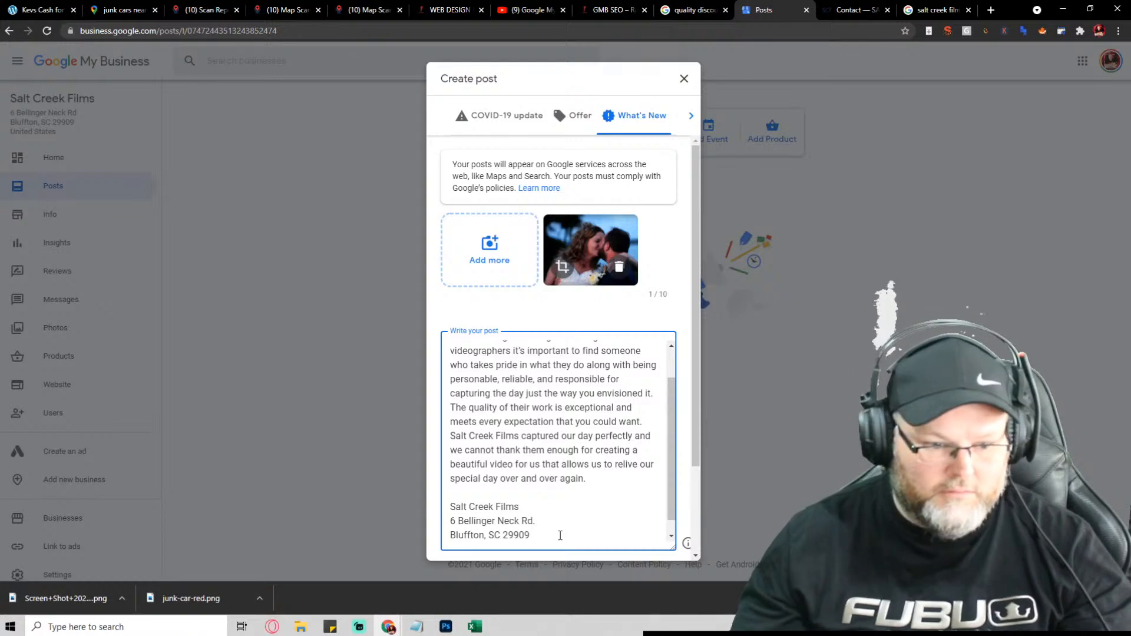
key("Return")
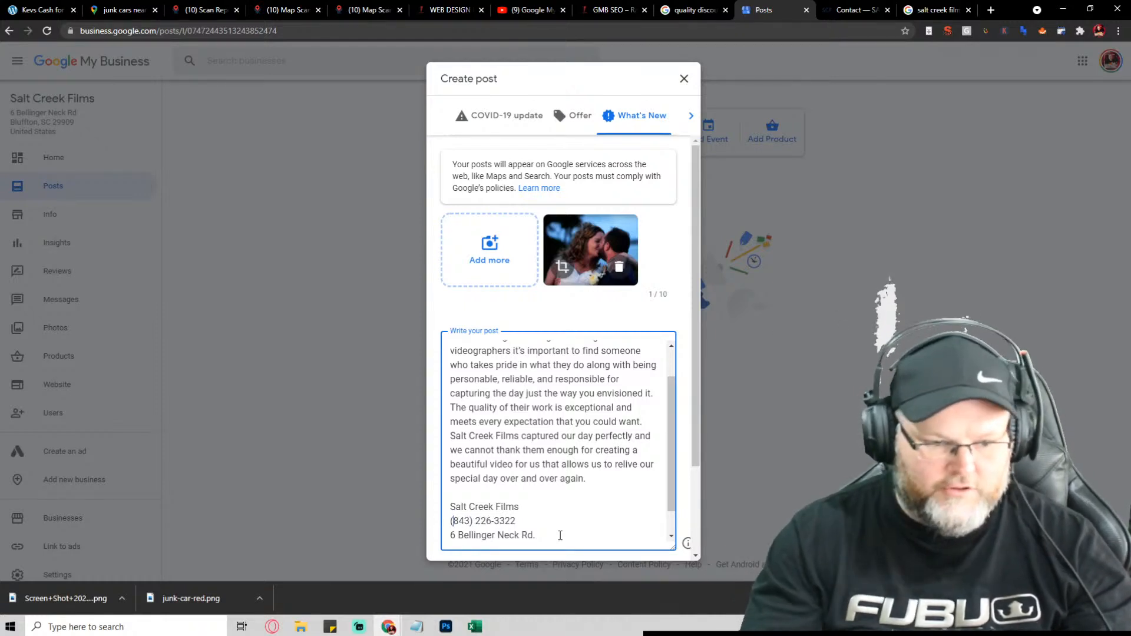
Step: Insert a hyphen between "Wedding Videographer" and "Bluffton South Carolina" in the post's headline
scroll(560, 489, "up", 2)
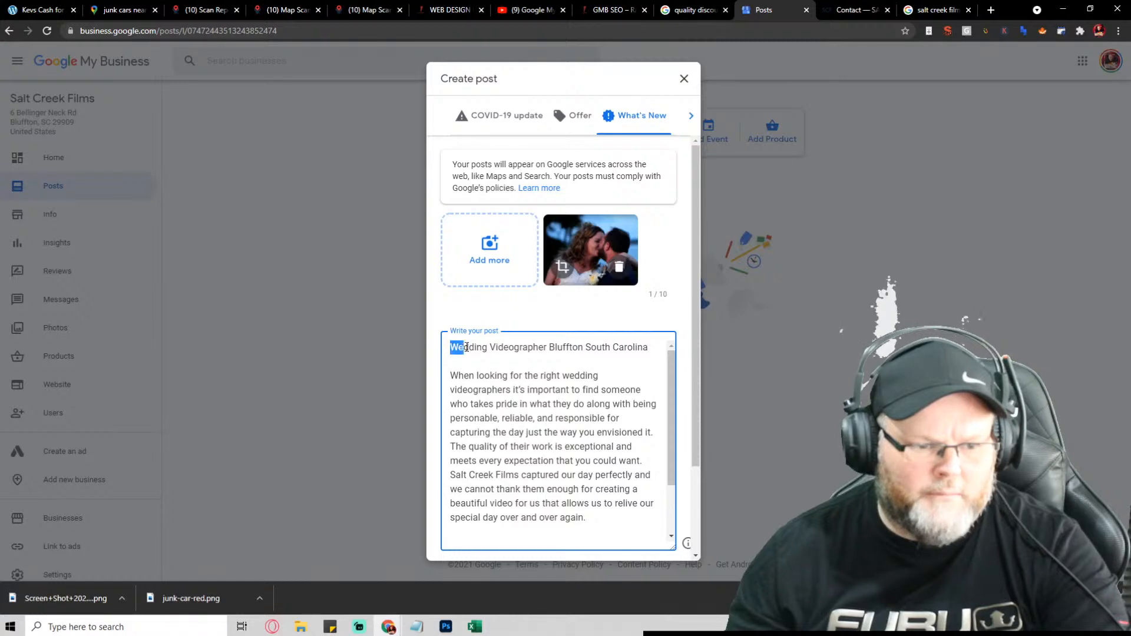
left_click_drag(466, 348, 532, 347)
left_click(584, 347)
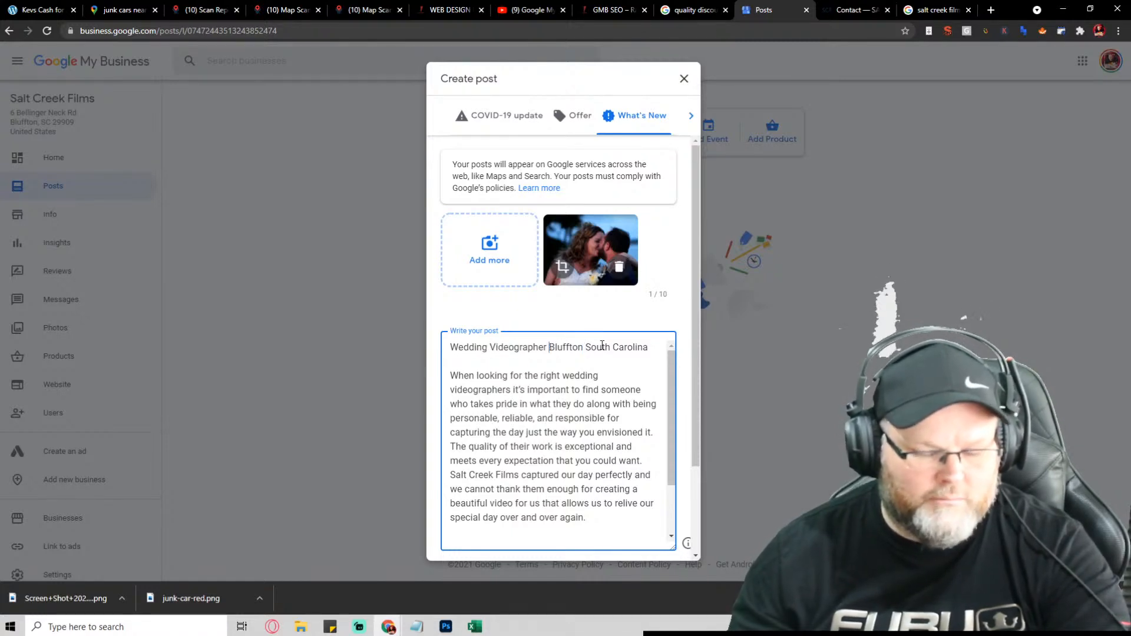
type("-")
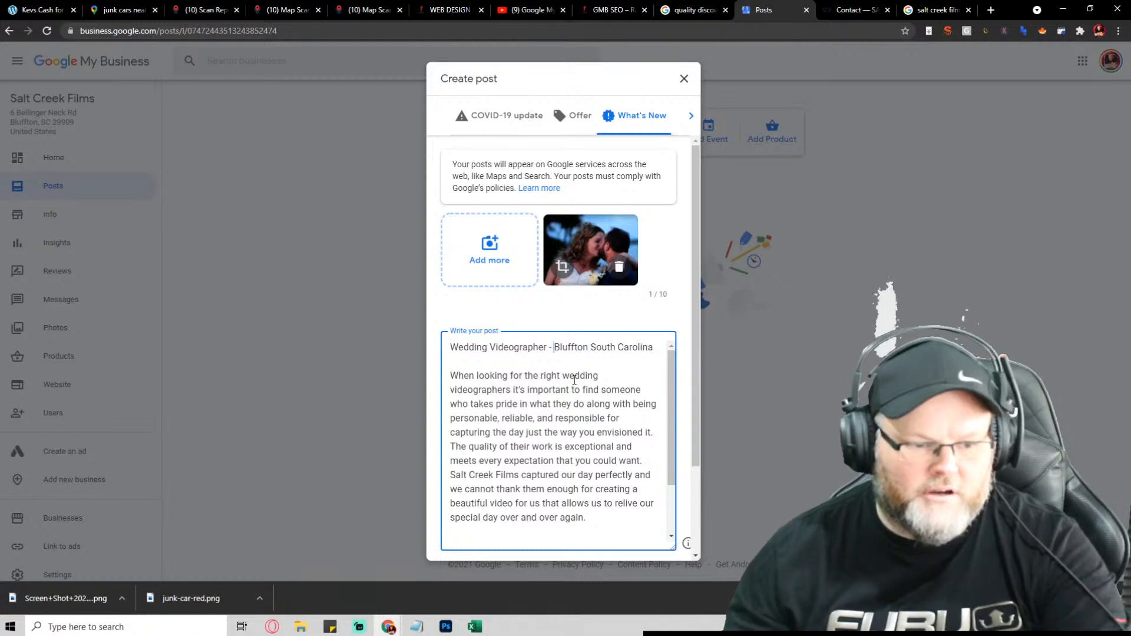
scroll(535, 388, "down", 2)
scroll(569, 454, "down", 1)
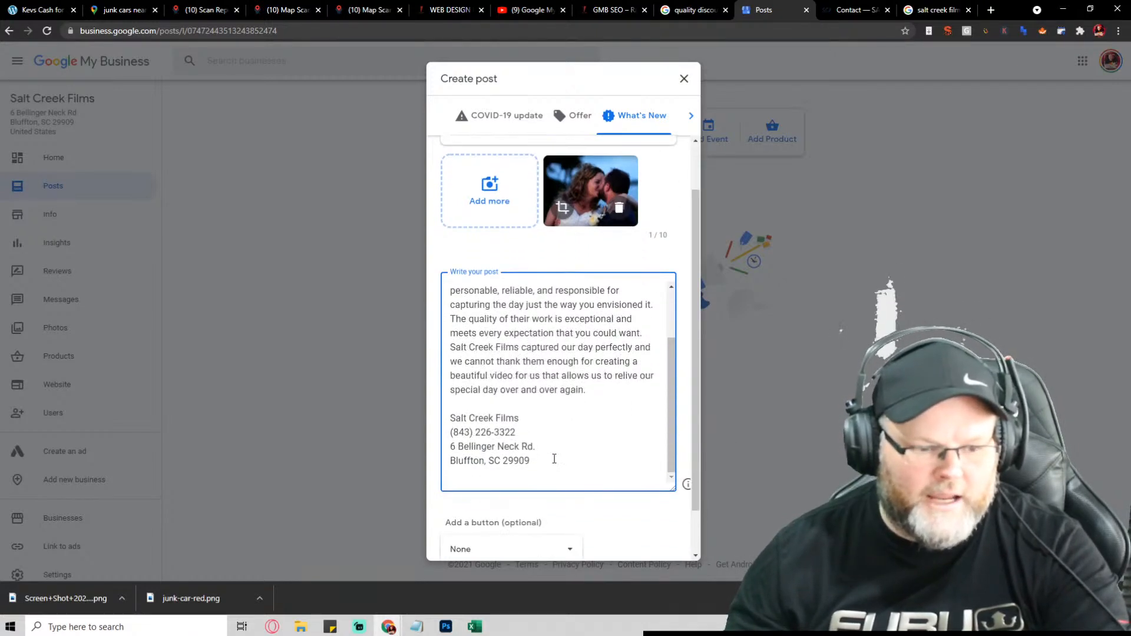
left_click(855, 9)
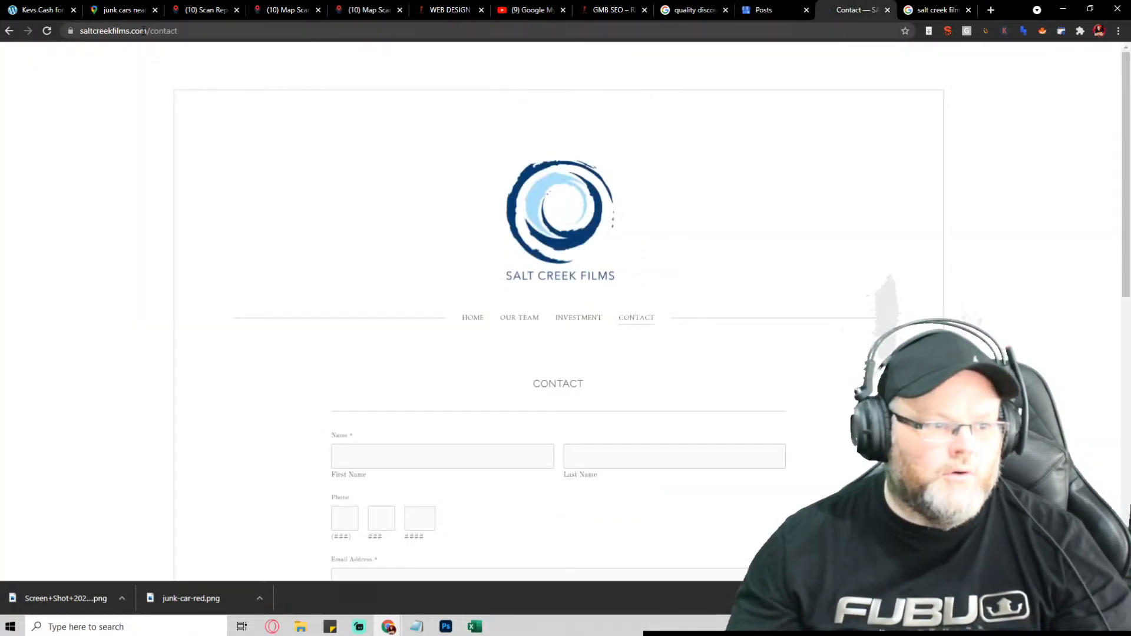
left_click_drag(145, 31, 55, 49)
key("ctrl+c")
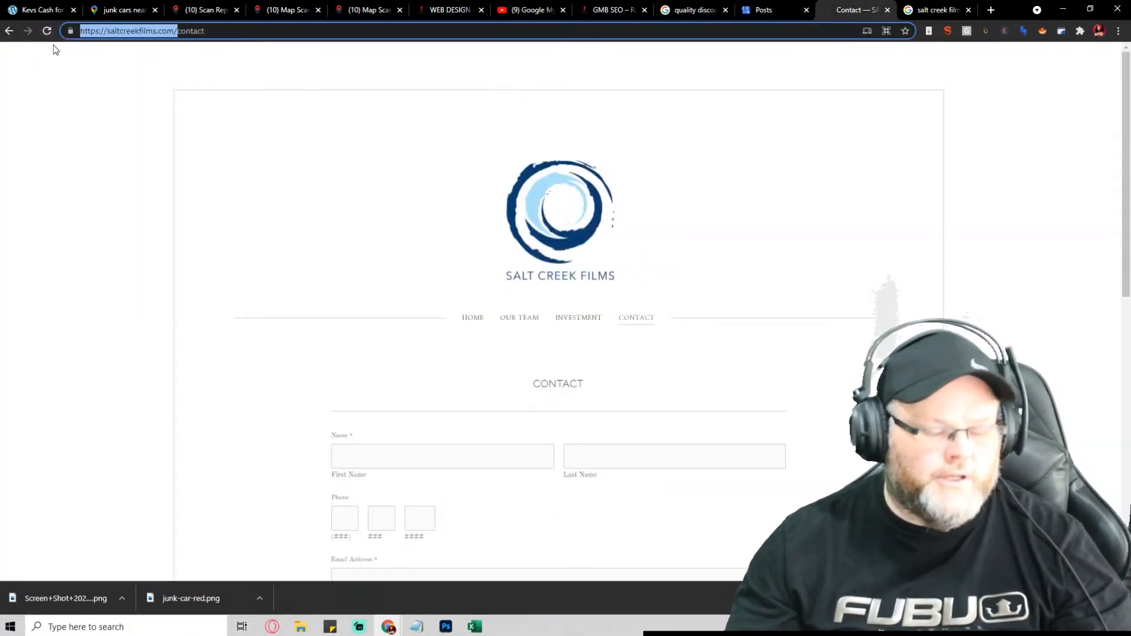
left_click(760, 12)
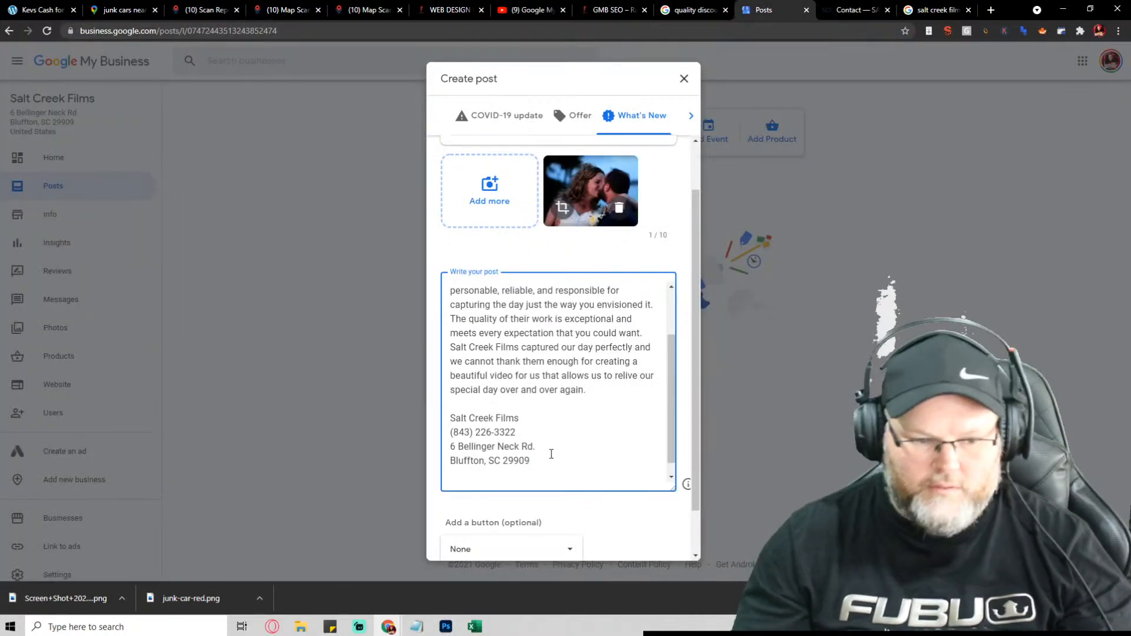
key("ctrl+v")
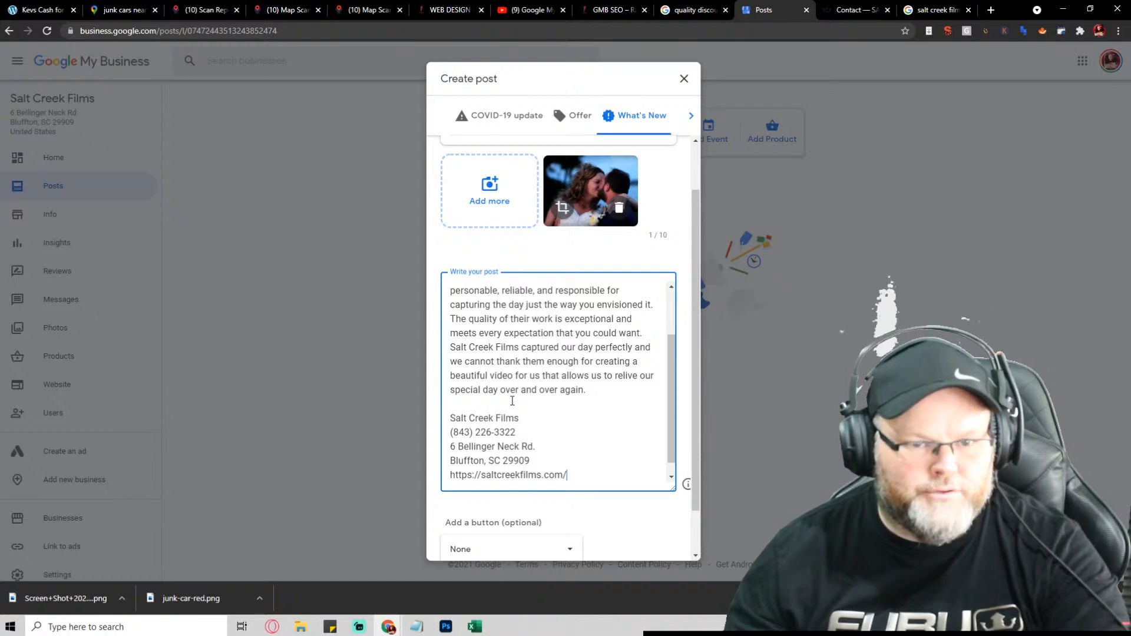
key("Return")
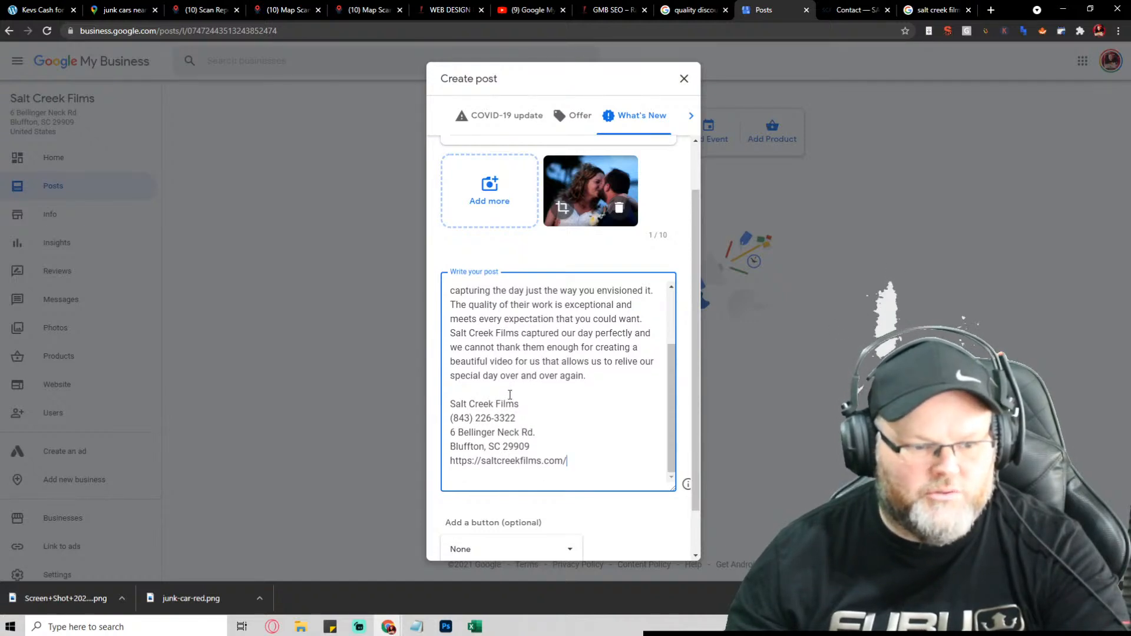
Step: Search Google for "google my business" in the Contact page's browser tab and open the list of managed businesses
left_click(851, 10)
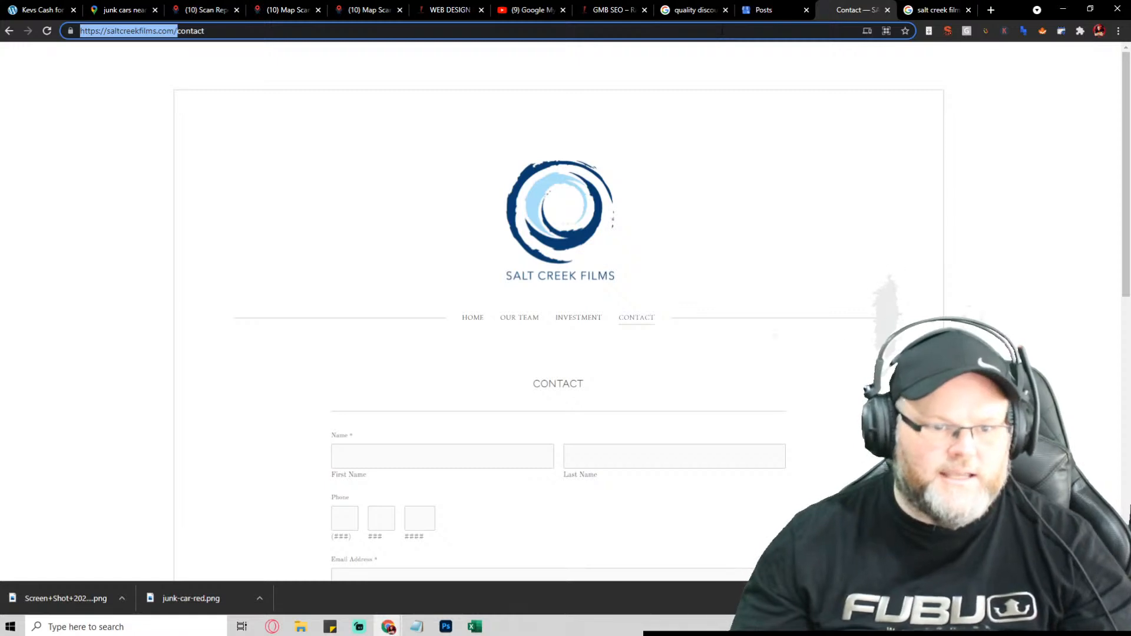
left_click_drag(722, 30, 722, 29)
type("google.com")
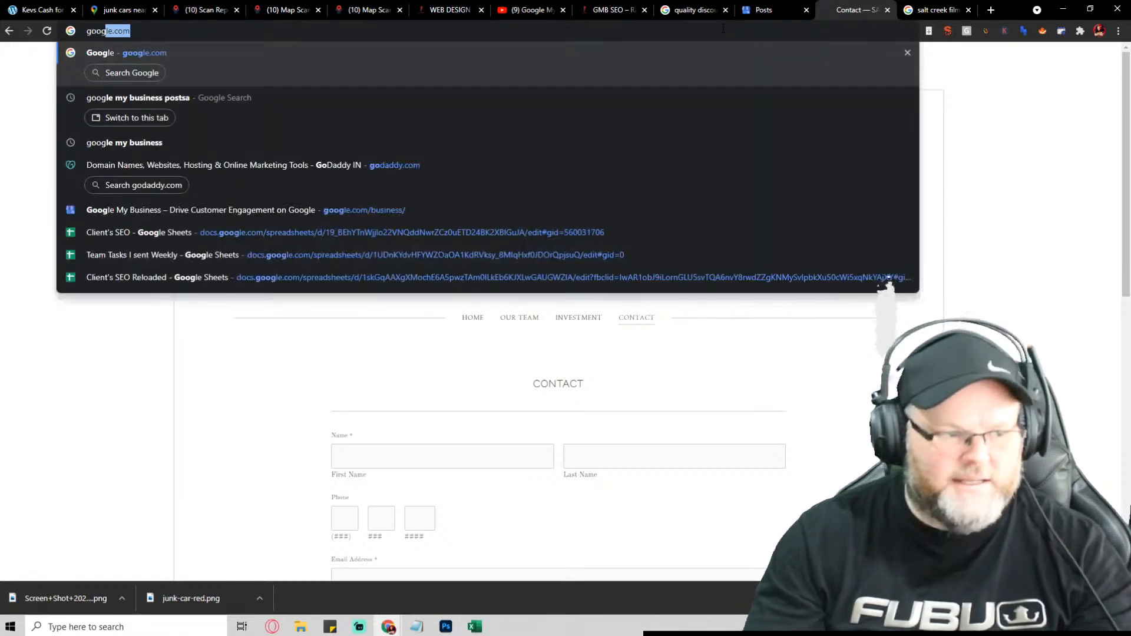
key("Return")
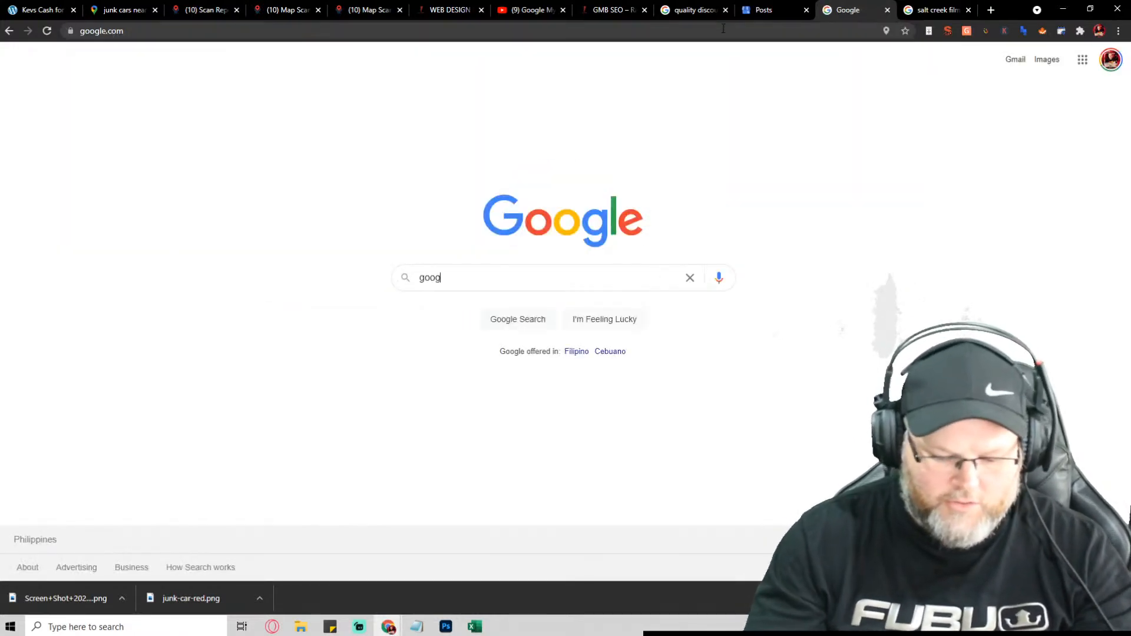
type("google my business")
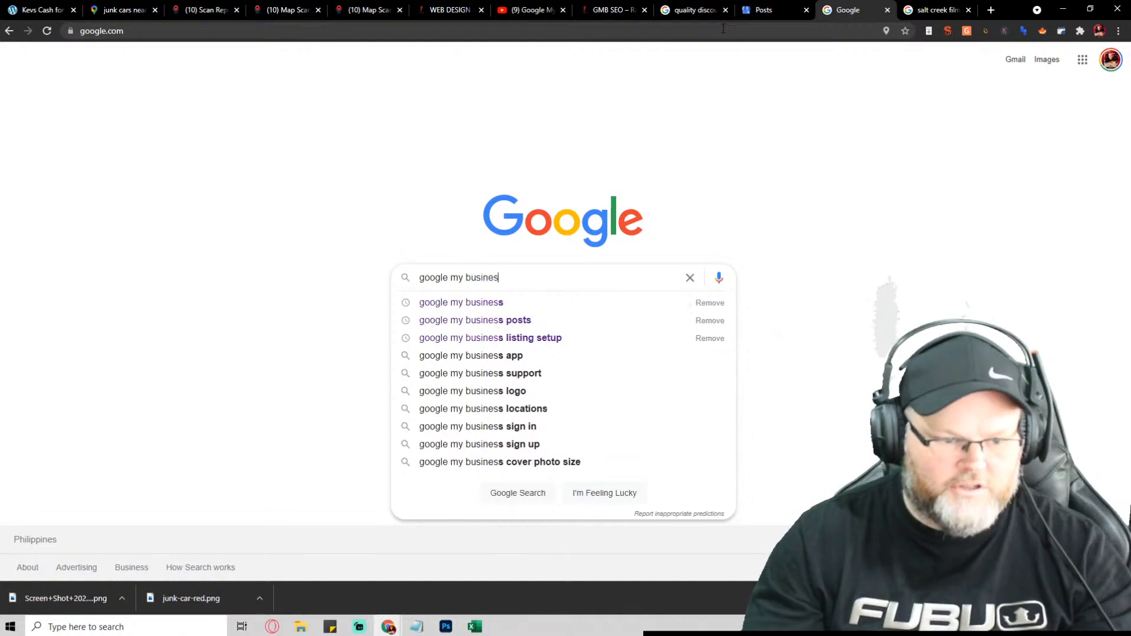
key("Return")
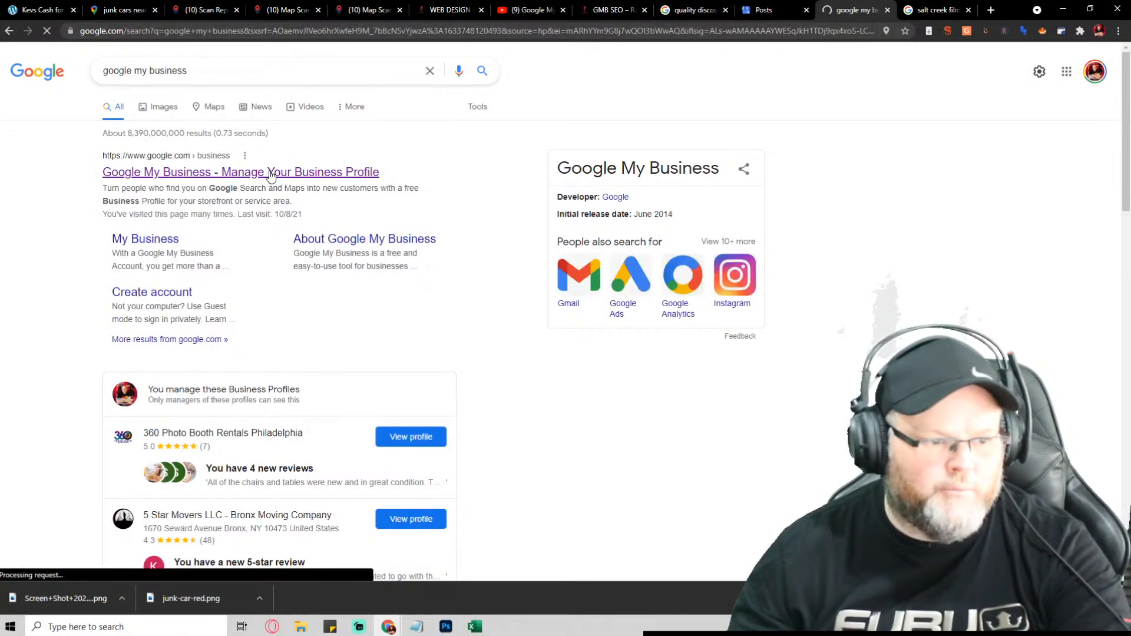
left_click(270, 176)
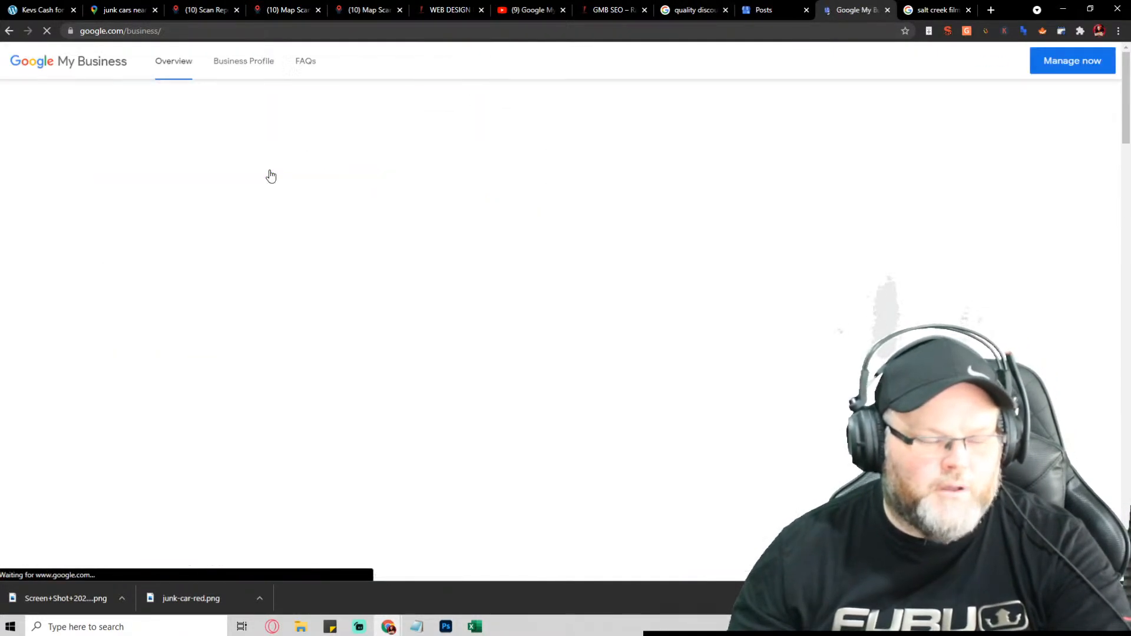
left_click(979, 115)
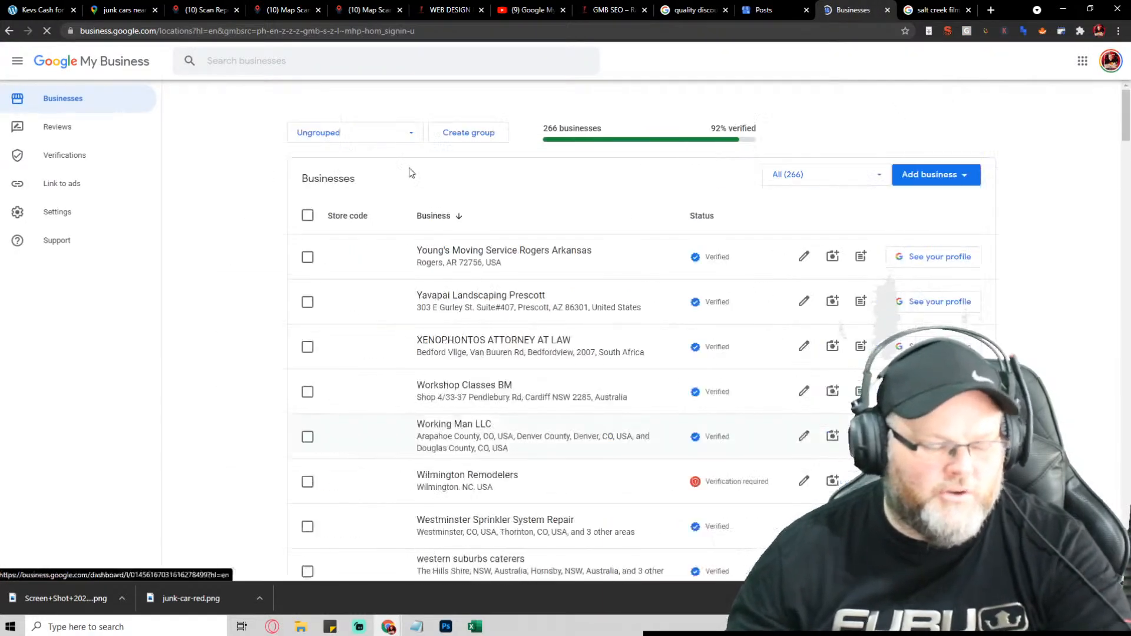
Step: Open the posts of Young's Moving Service Rogers Arkansas and view the sharing options with the copyable link for its latest post
left_click(516, 254)
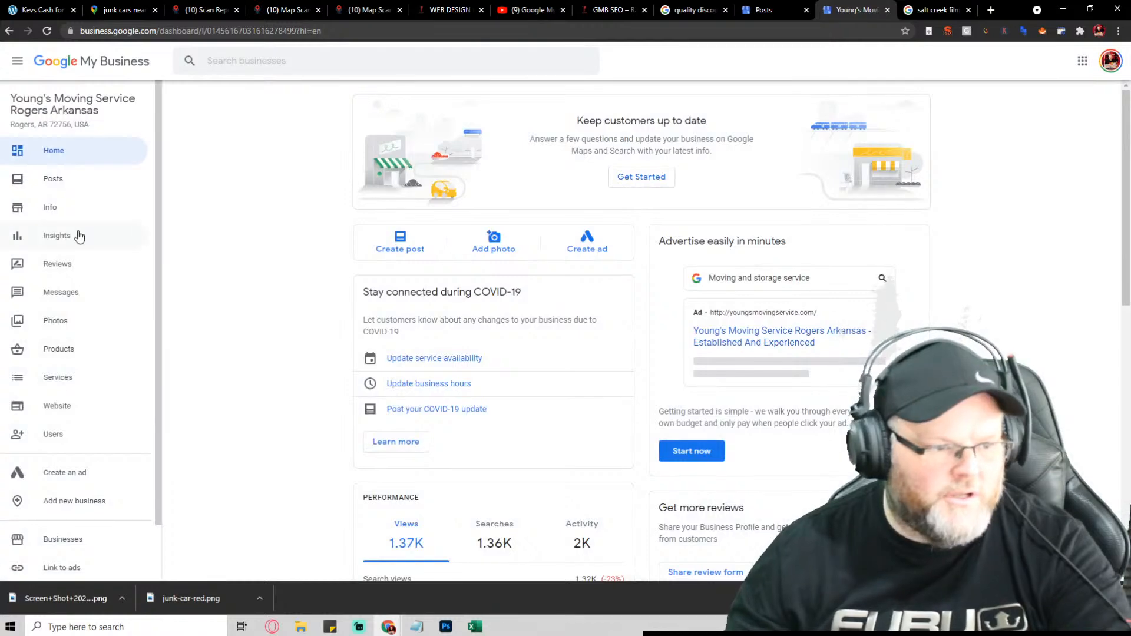
left_click(60, 181)
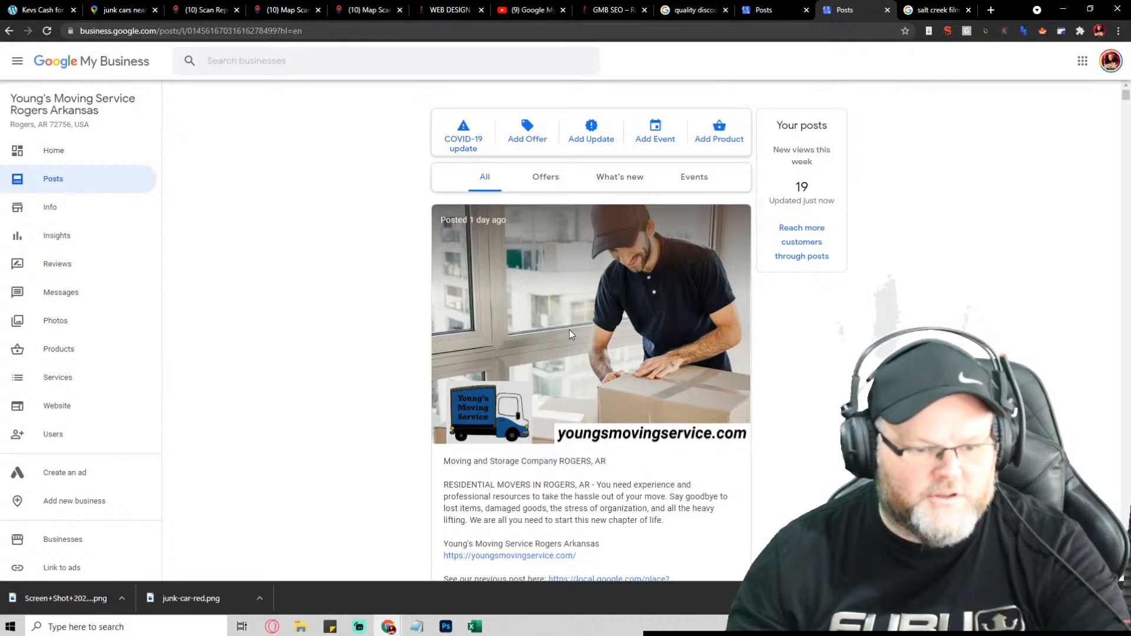
scroll(571, 334, "down", 7)
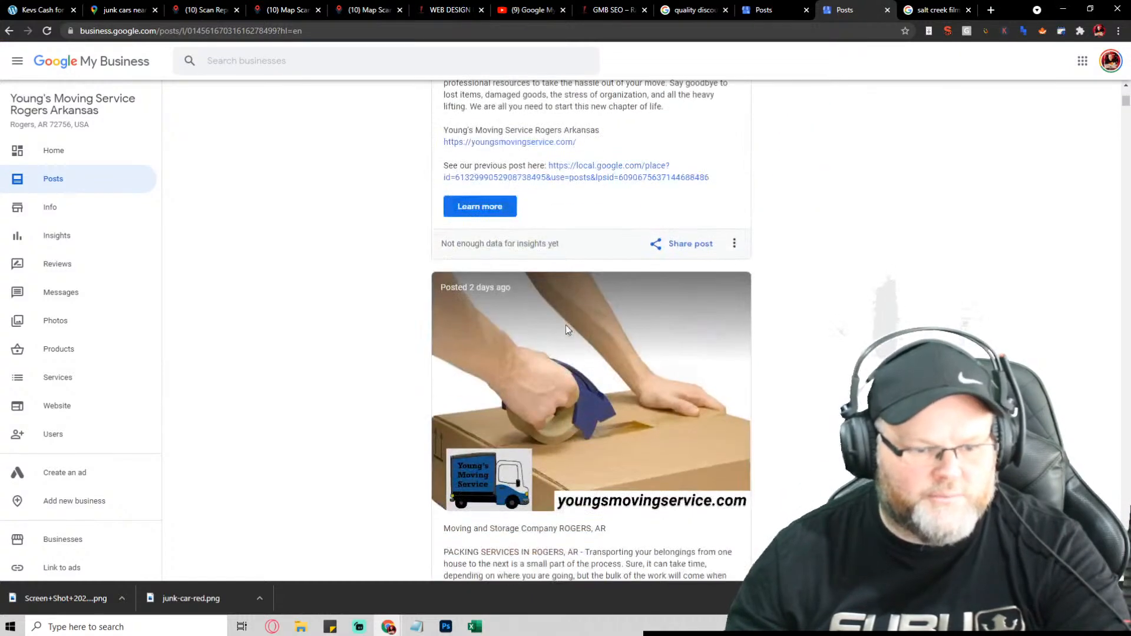
left_click(683, 244)
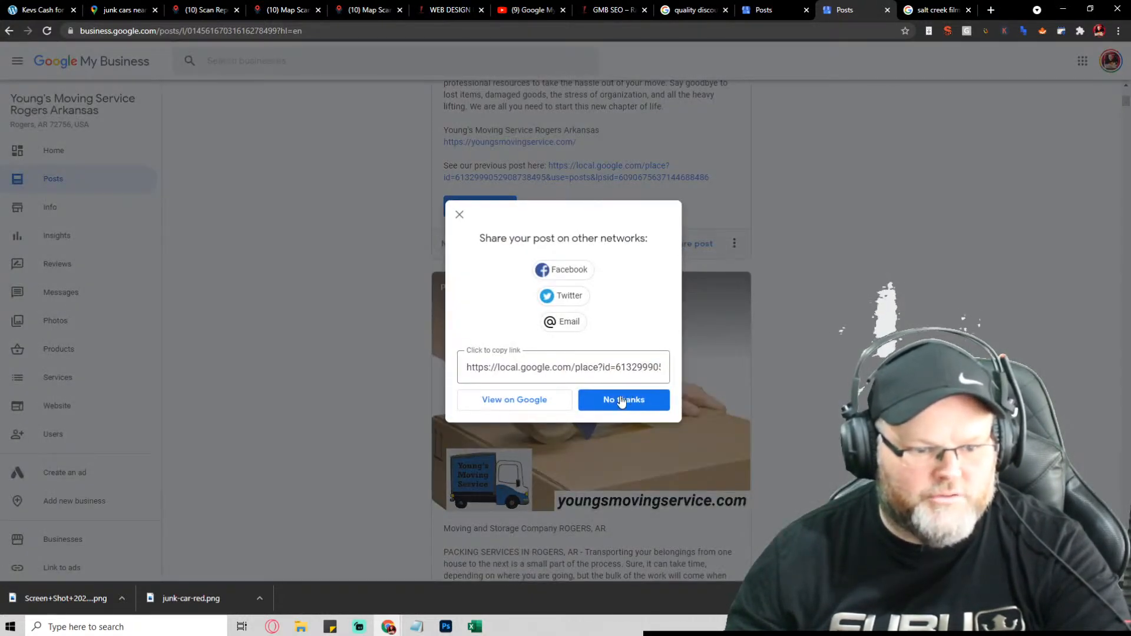
Step: Return to the Salt Creek Films post draft, review its content, and add a "Learn more" button
left_click(776, 15)
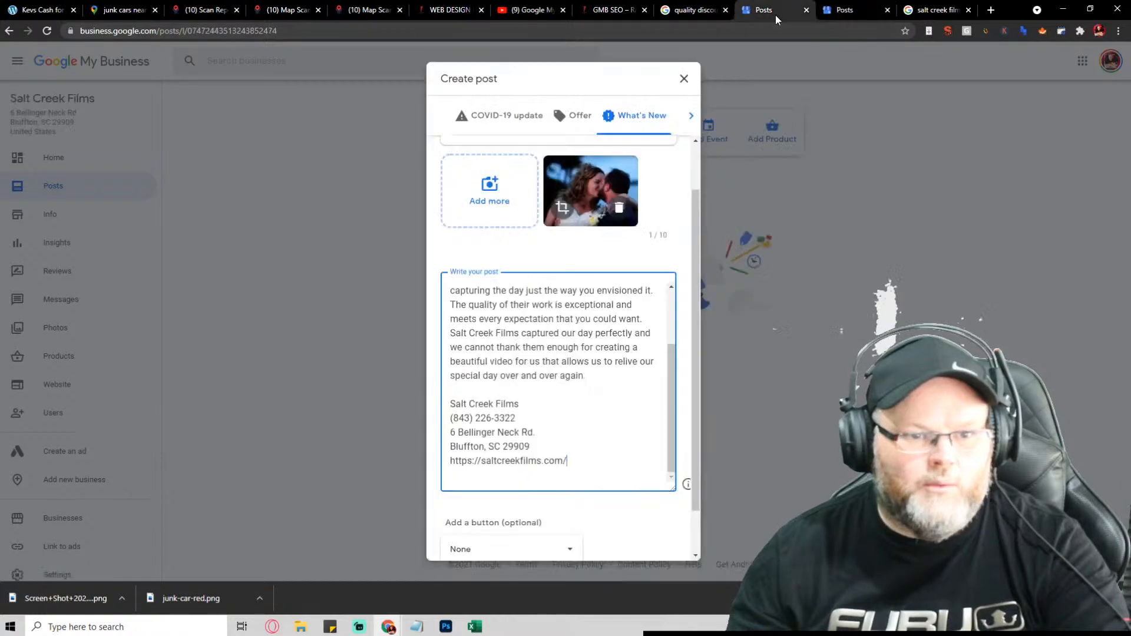
scroll(555, 345, "up", 2)
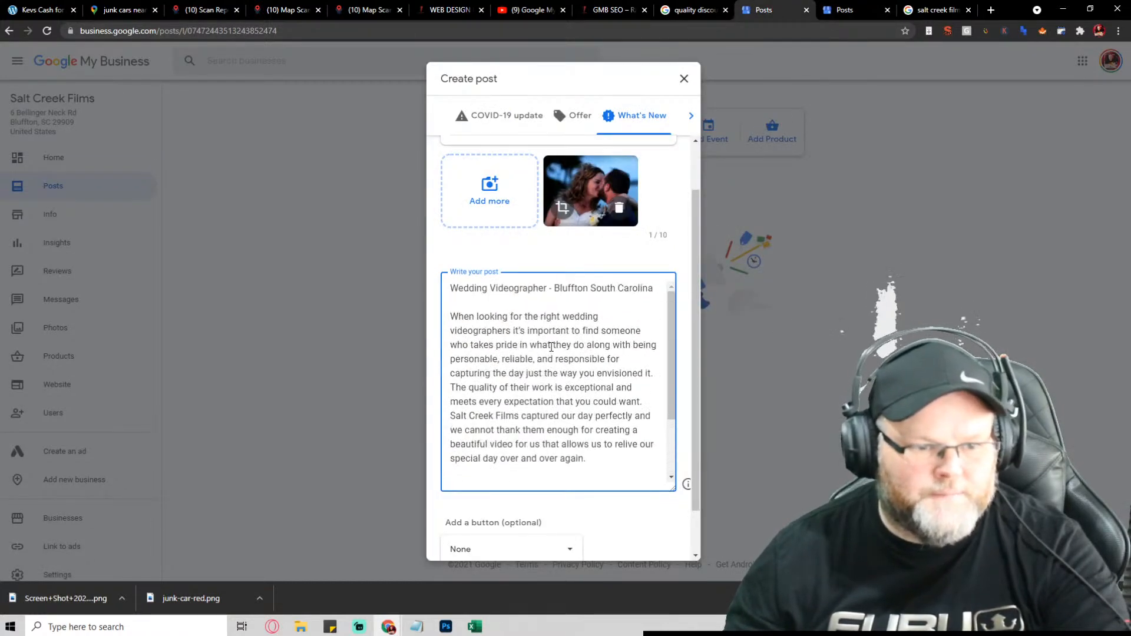
scroll(610, 193, "up", 1)
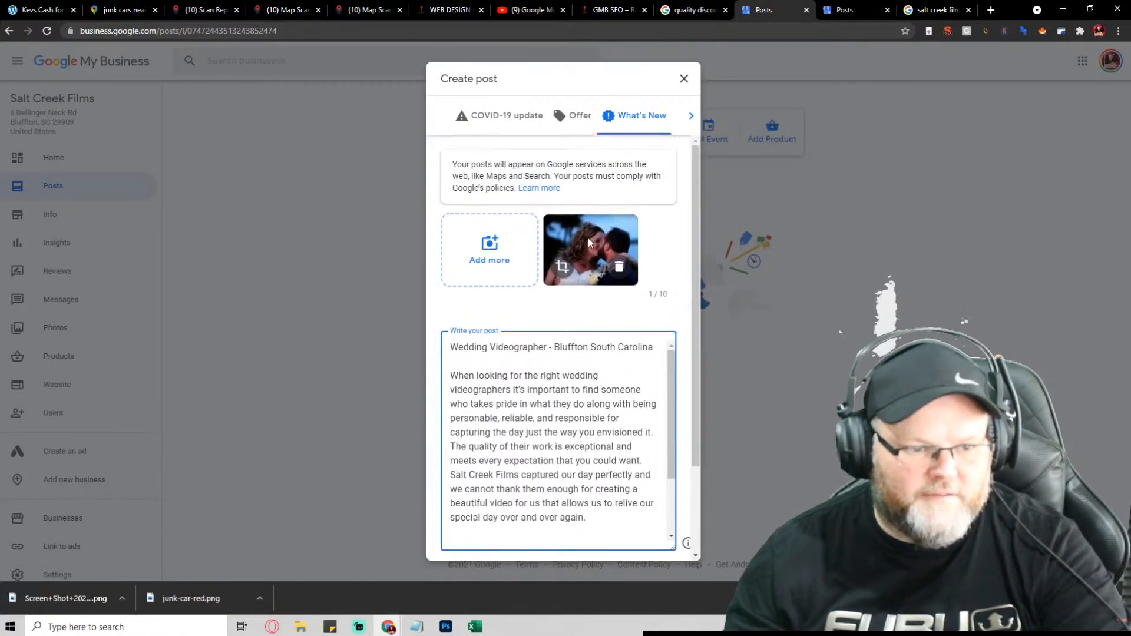
scroll(589, 194, "down", 2)
scroll(566, 418, "down", 2)
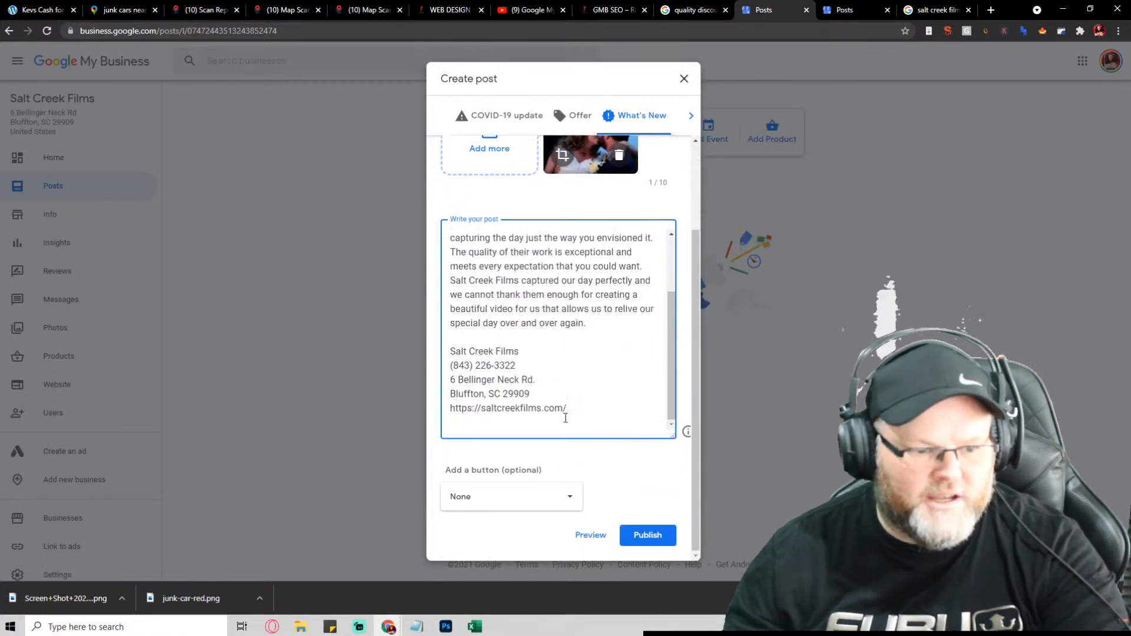
left_click(570, 502)
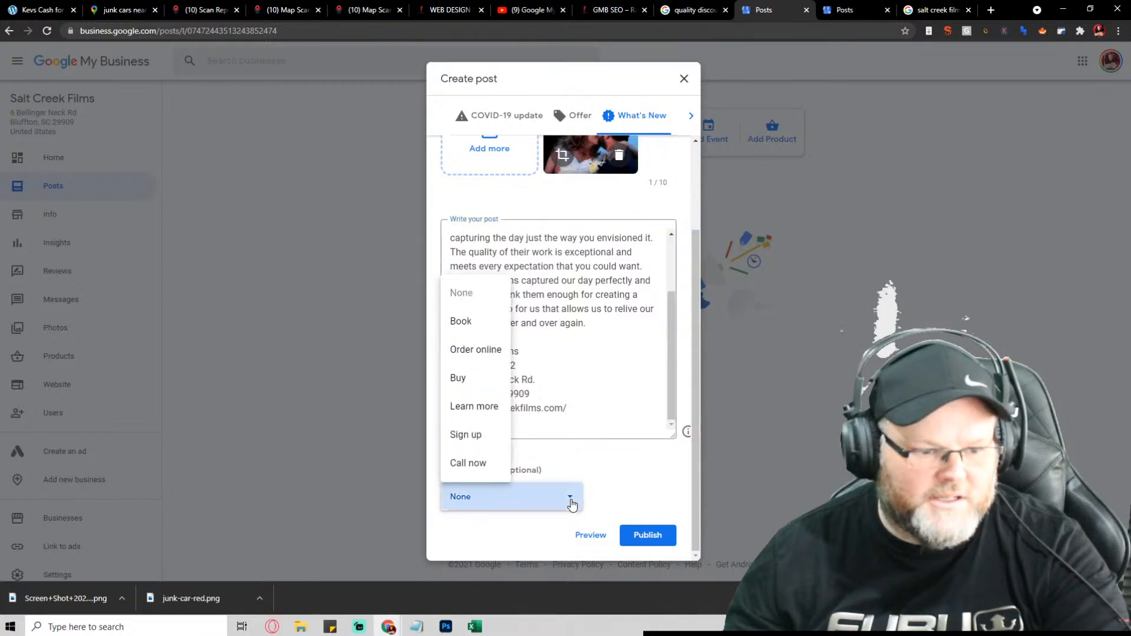
left_click(617, 470)
left_click(549, 508)
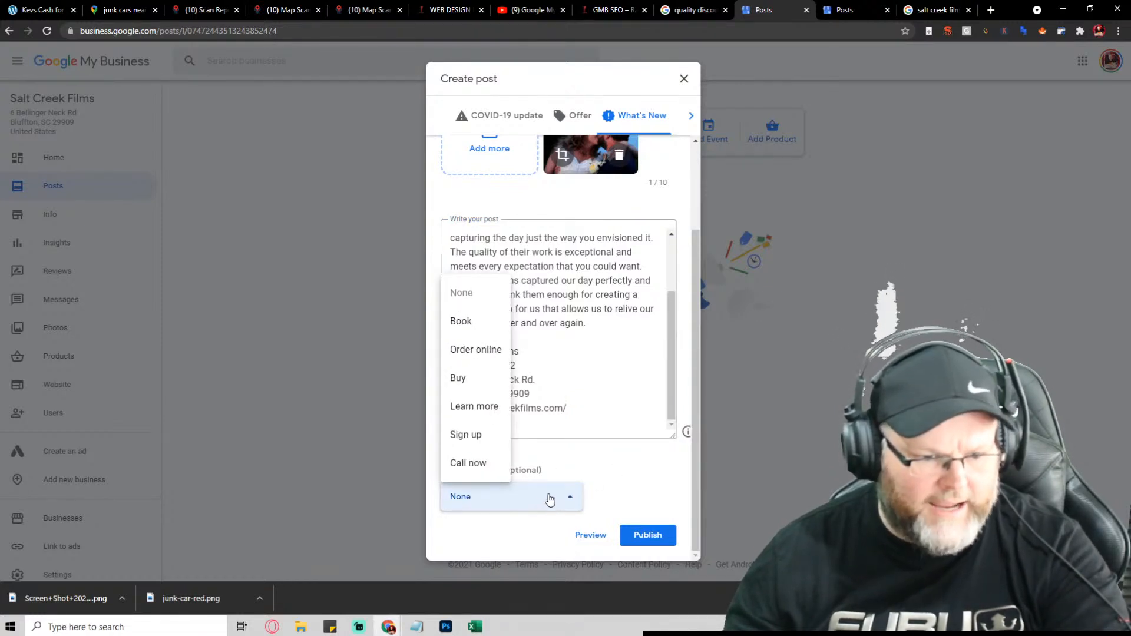
left_click(487, 406)
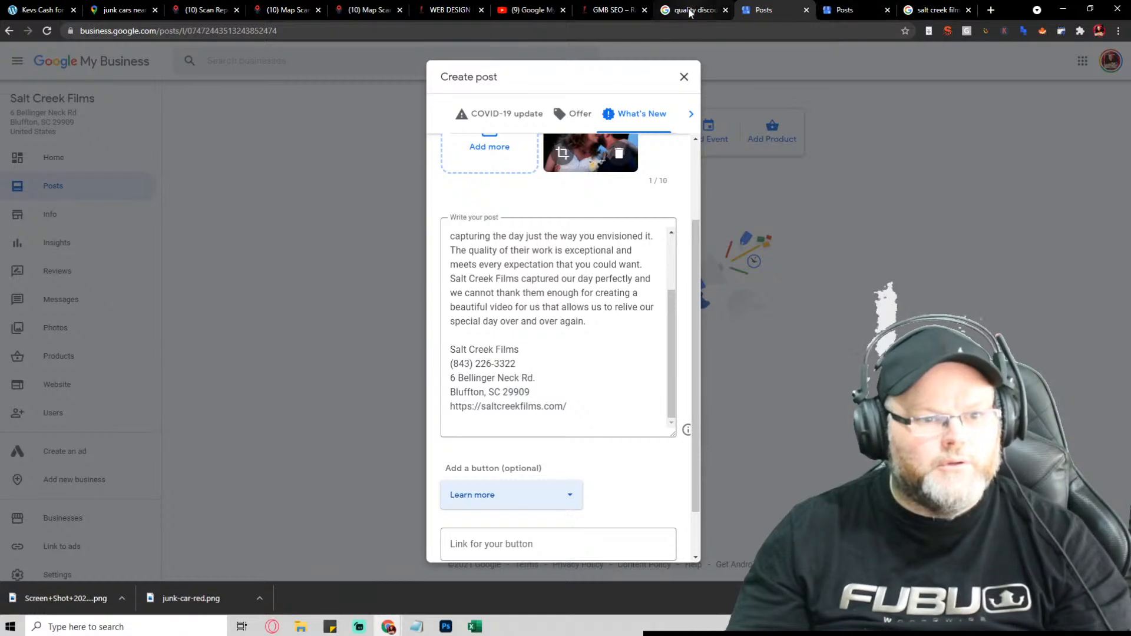
Step: Copy the address of the Wedding Films page from the Salt Creek Films website and return to the post draft
left_click(943, 12)
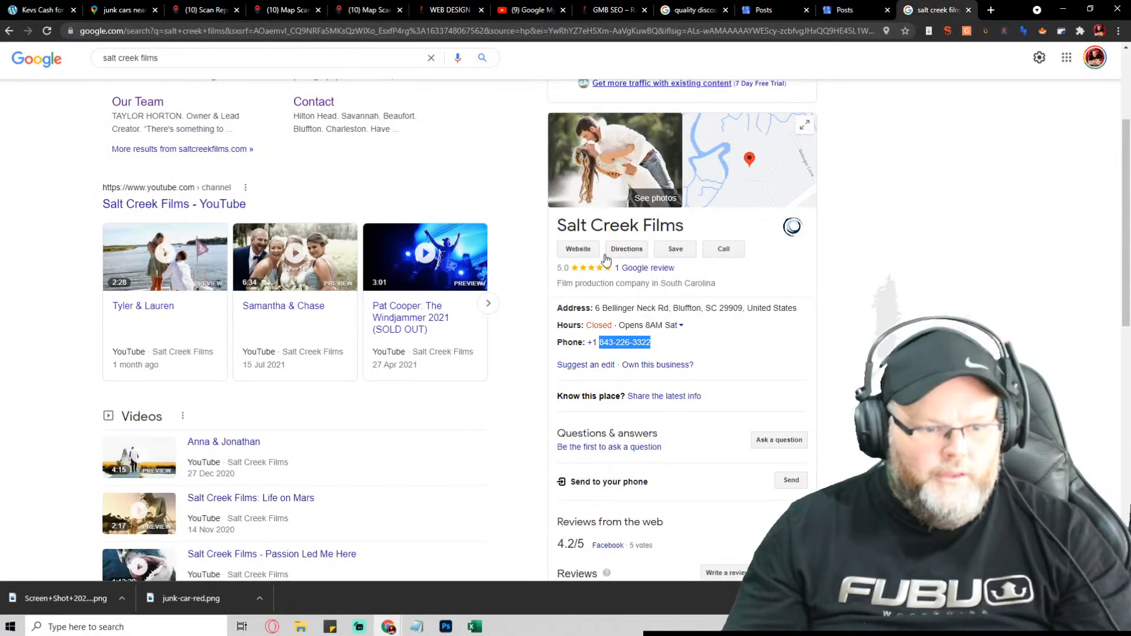
left_click(577, 249)
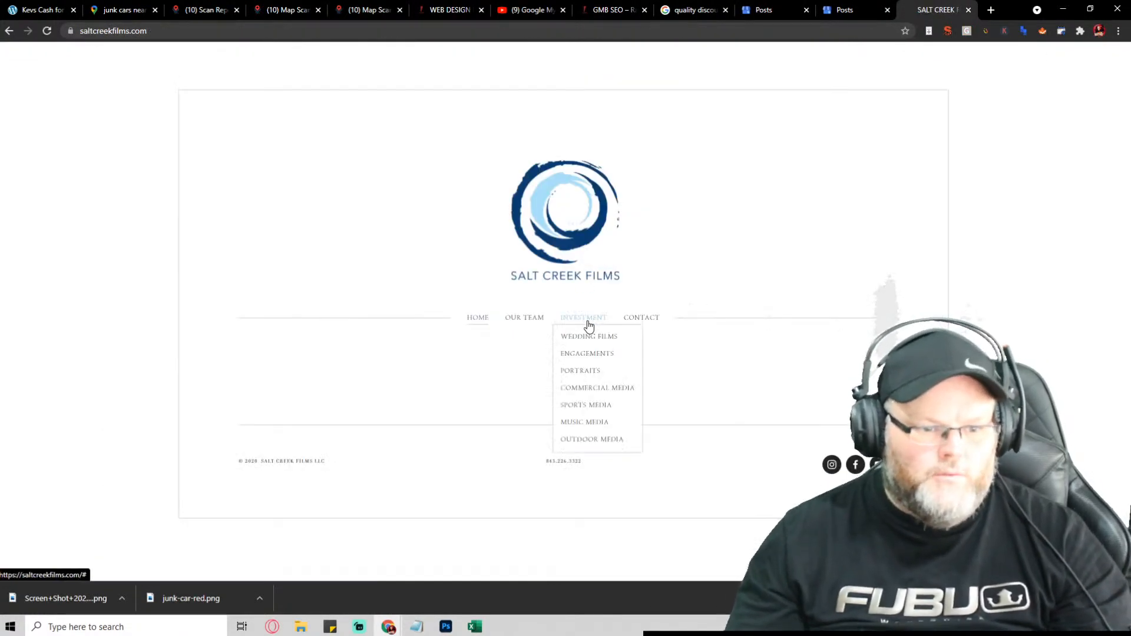
left_click(589, 340)
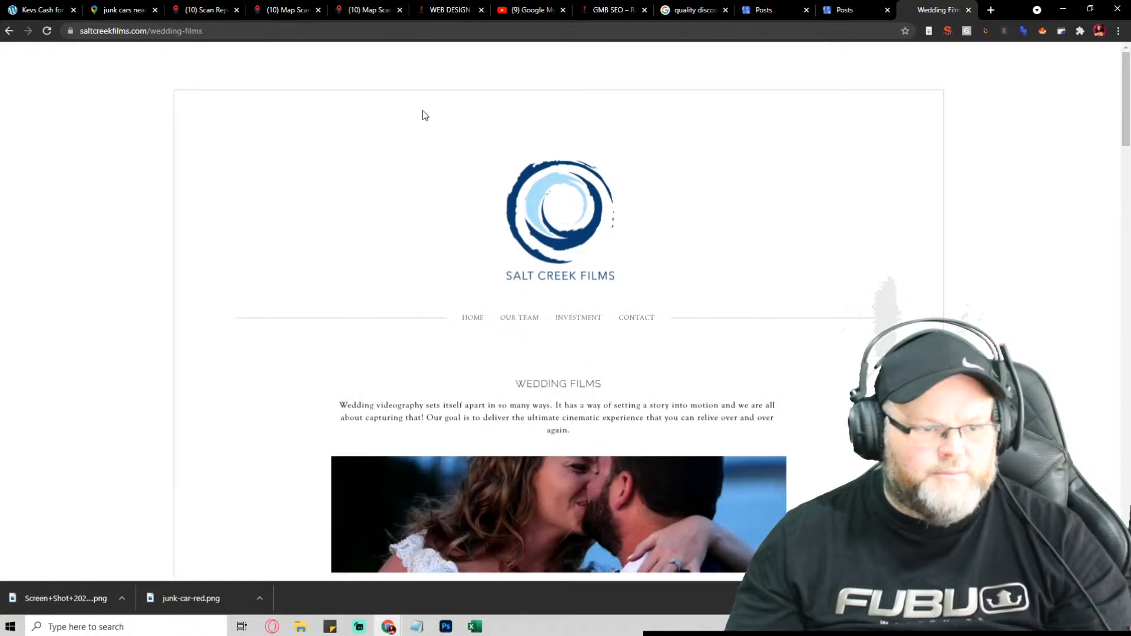
left_click(431, 31)
key("ctrl+c")
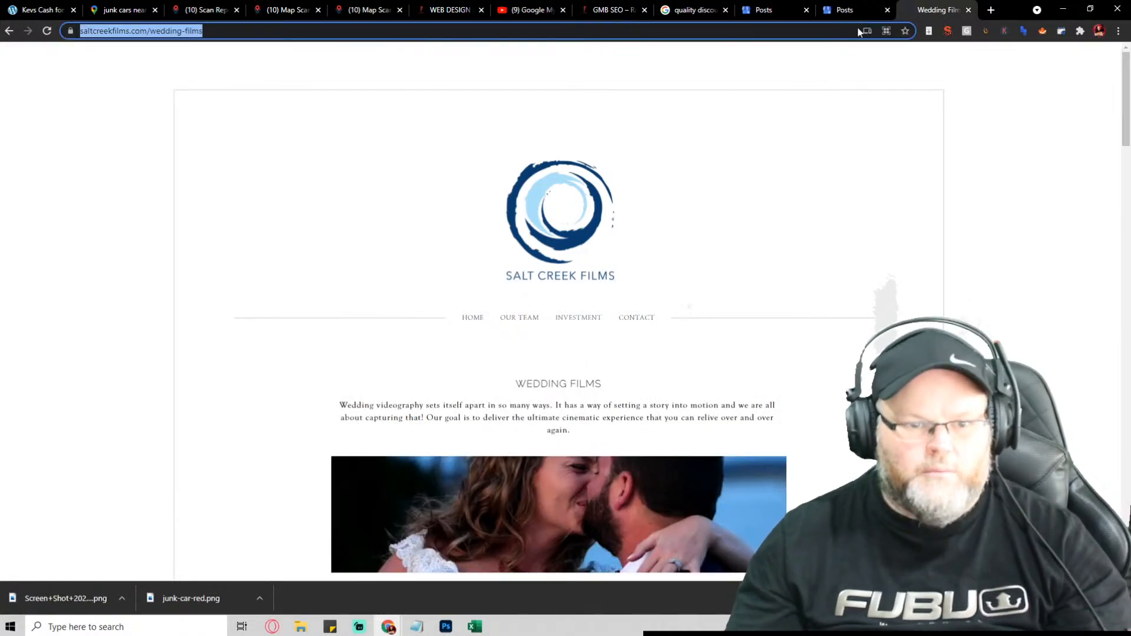
left_click(857, 10)
left_click(748, 7)
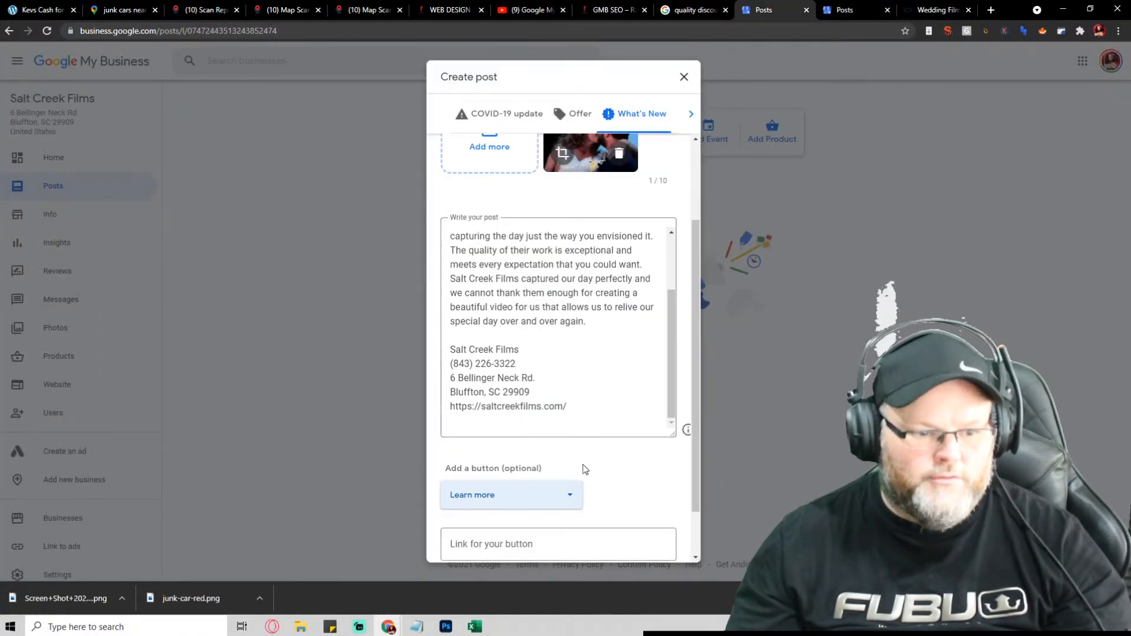
scroll(583, 464, "down", 1)
left_click(576, 487)
key("ctrl+v")
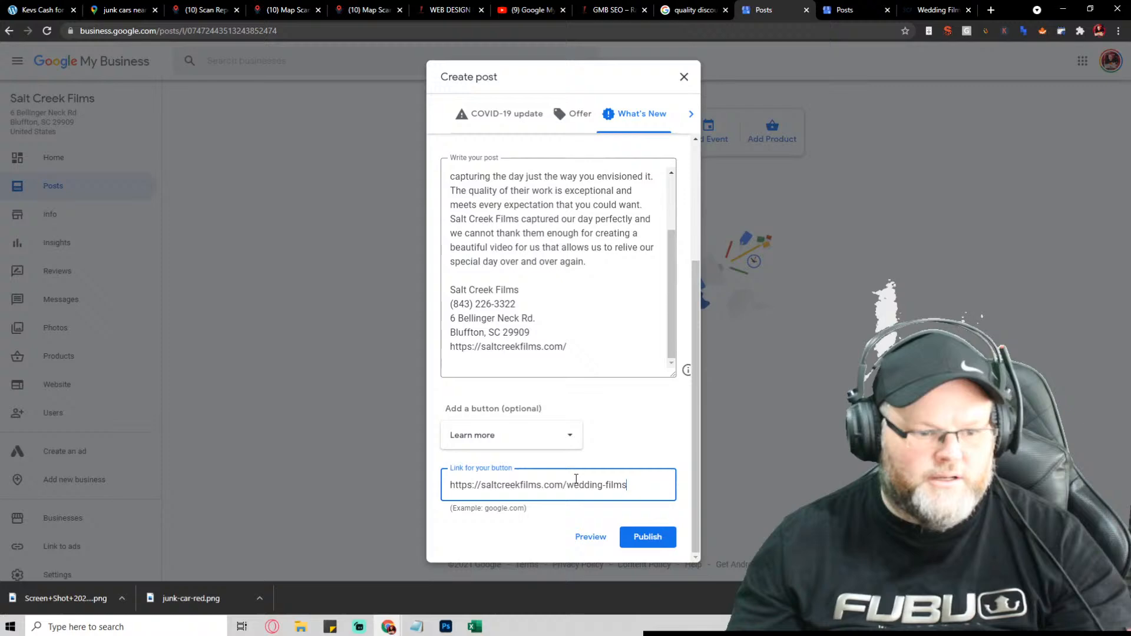
left_click(651, 538)
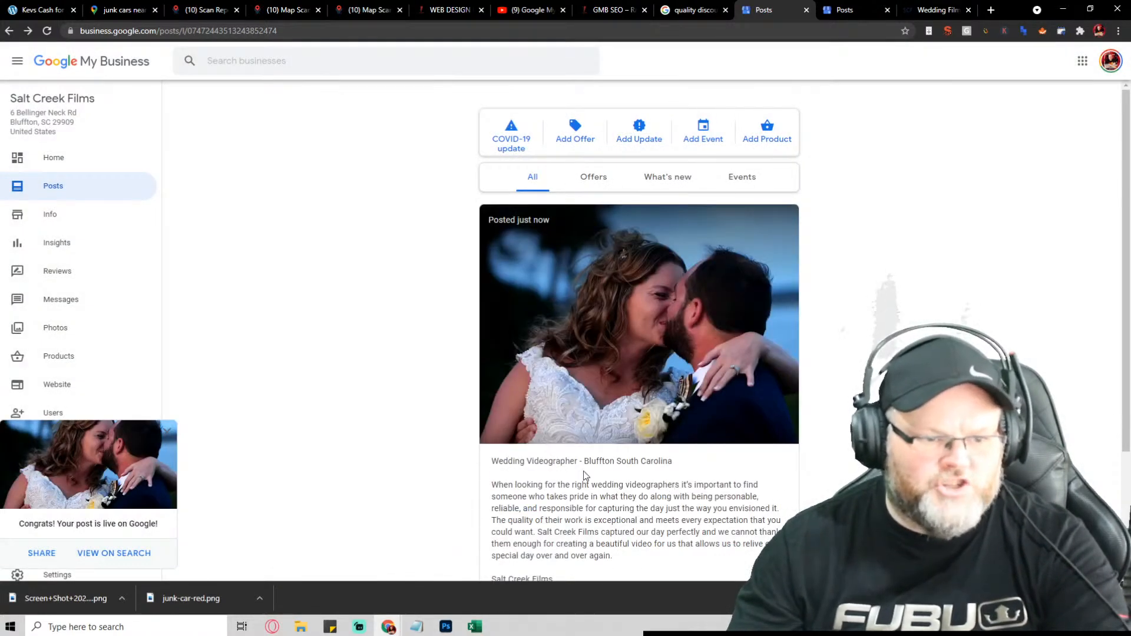
scroll(621, 472, "down", 3)
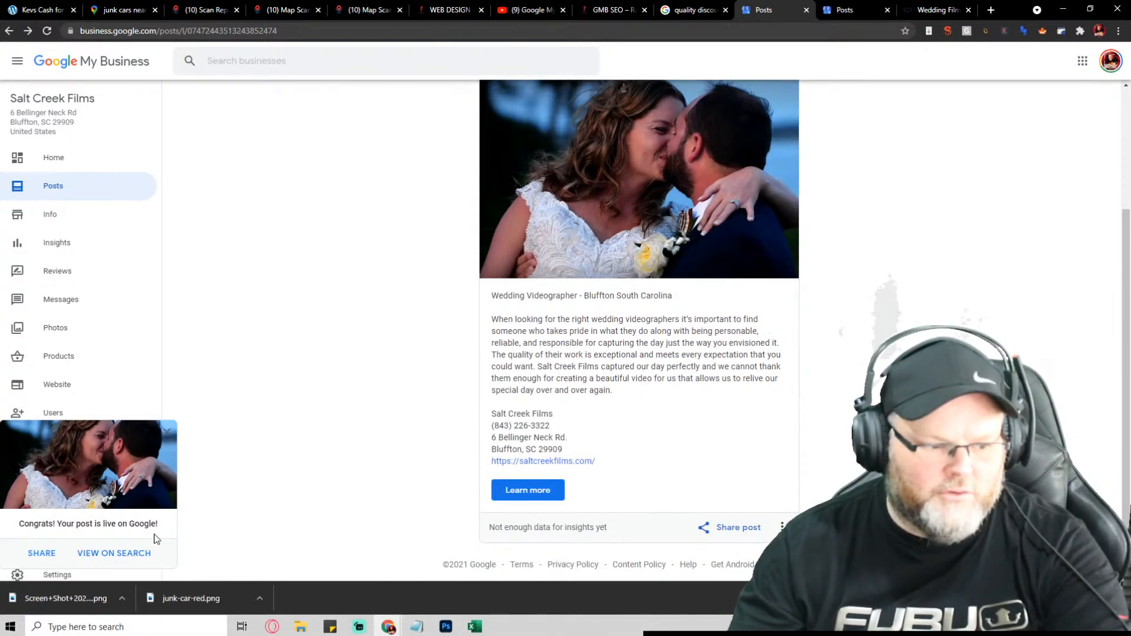
Step: View the published post's listing on Google Search, close those results and return to the Salt Creek Films posts
left_click(132, 553)
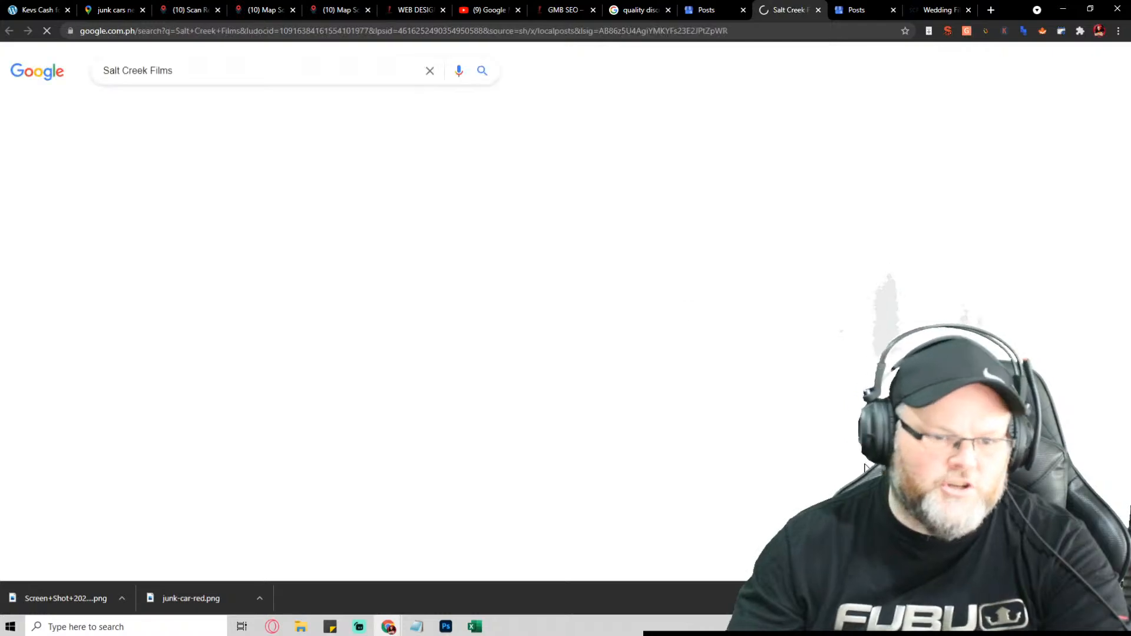
scroll(866, 465, "down", 7)
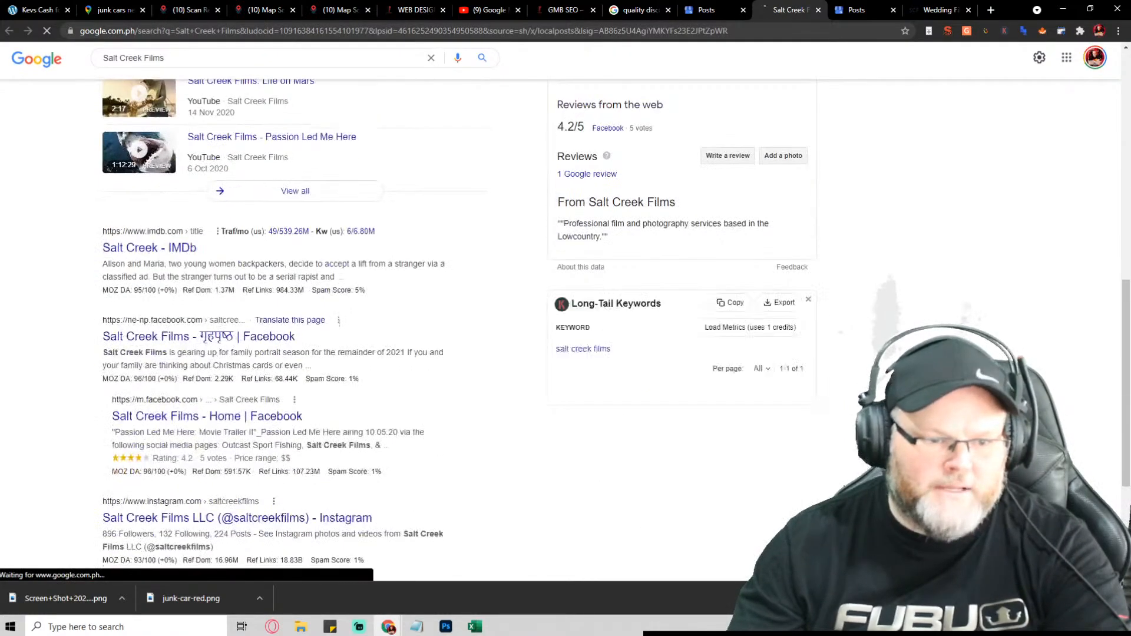
scroll(765, 458, "up", 7)
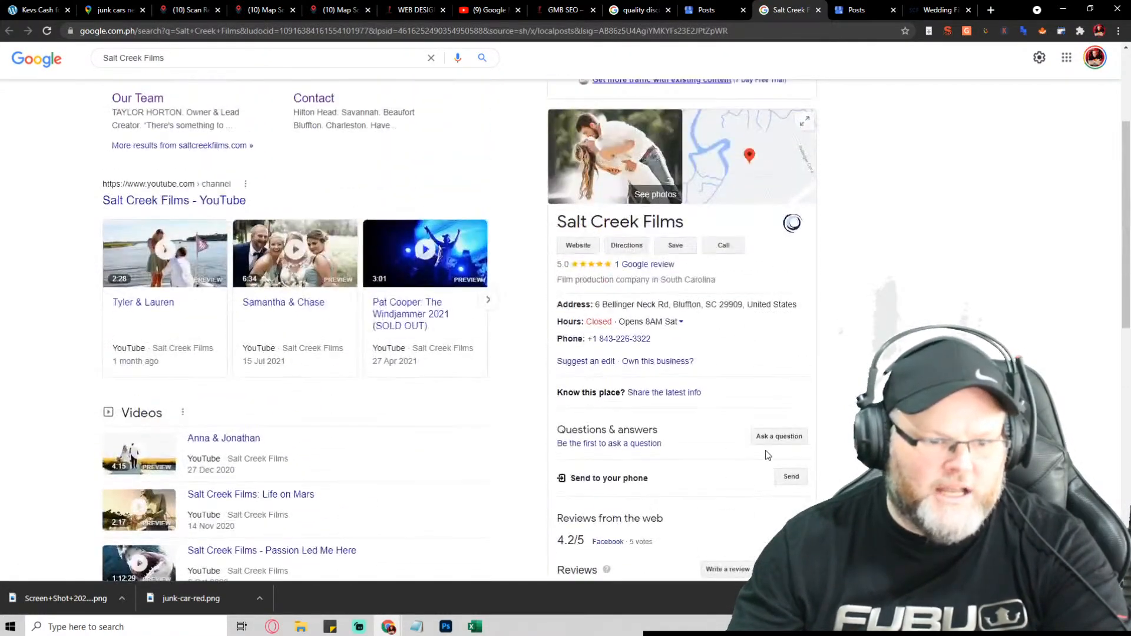
left_click(818, 10)
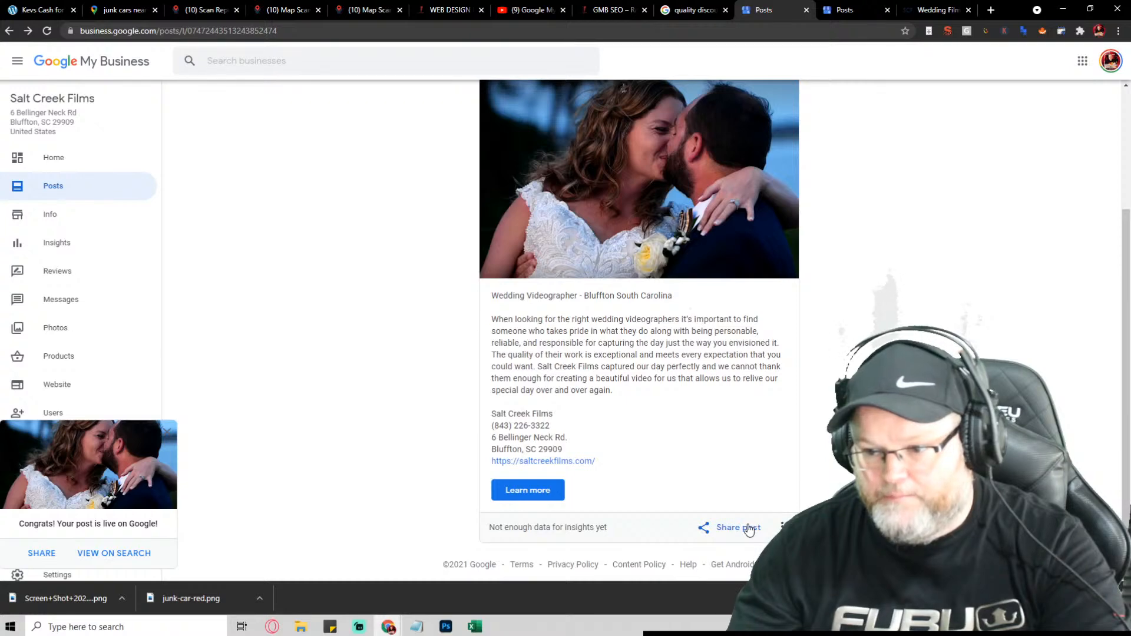
scroll(701, 462, "up", 3)
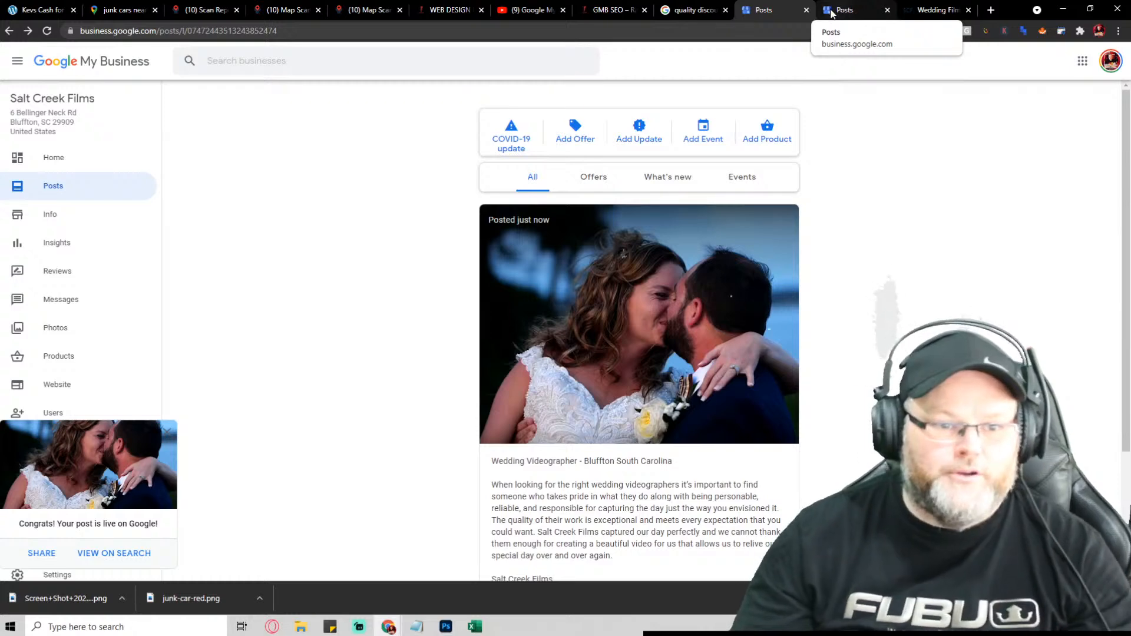
Step: Examine the Wedding Films and Engagements pages of the Salt Creek Films website for further post material
left_click(937, 10)
scroll(642, 224, "down", 5)
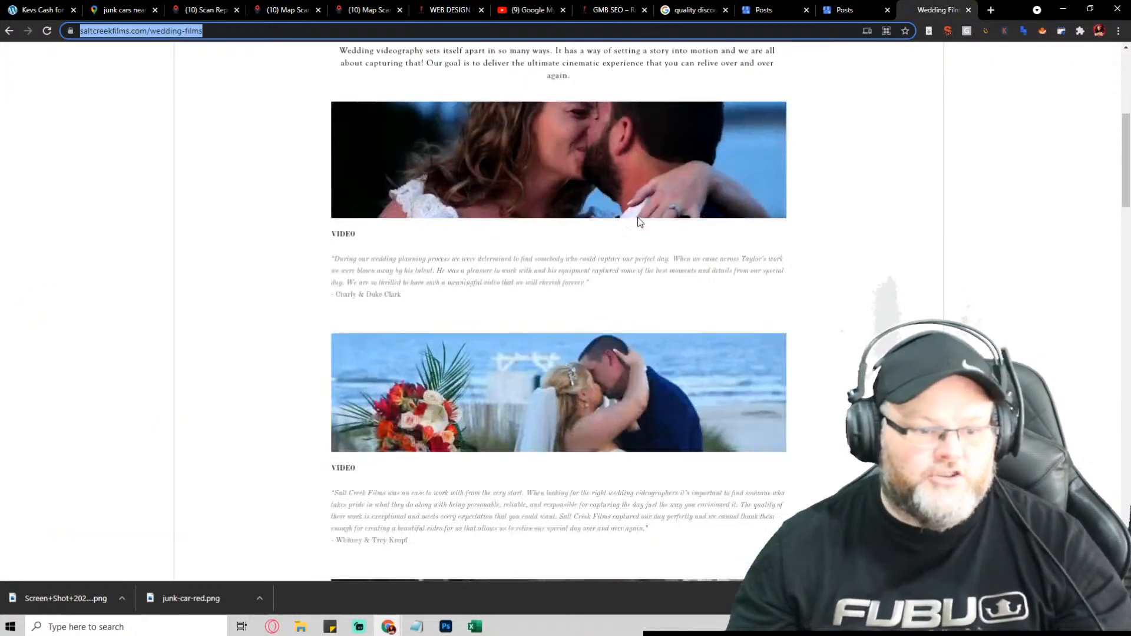
scroll(630, 212, "down", 2)
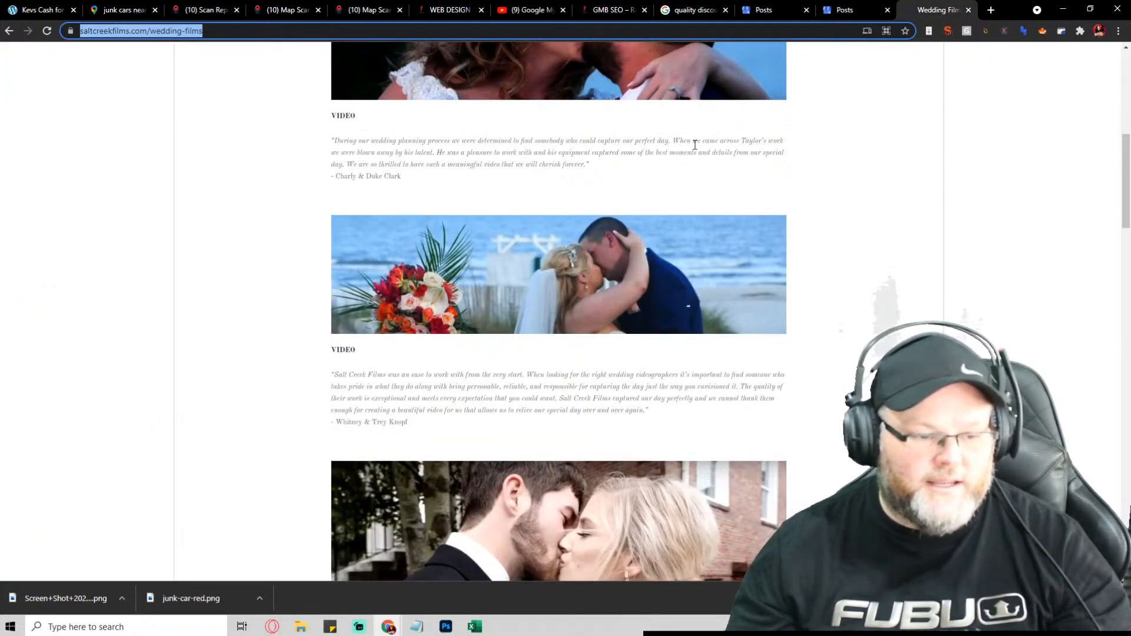
scroll(694, 146, "up", 6)
mouse_move(586, 204)
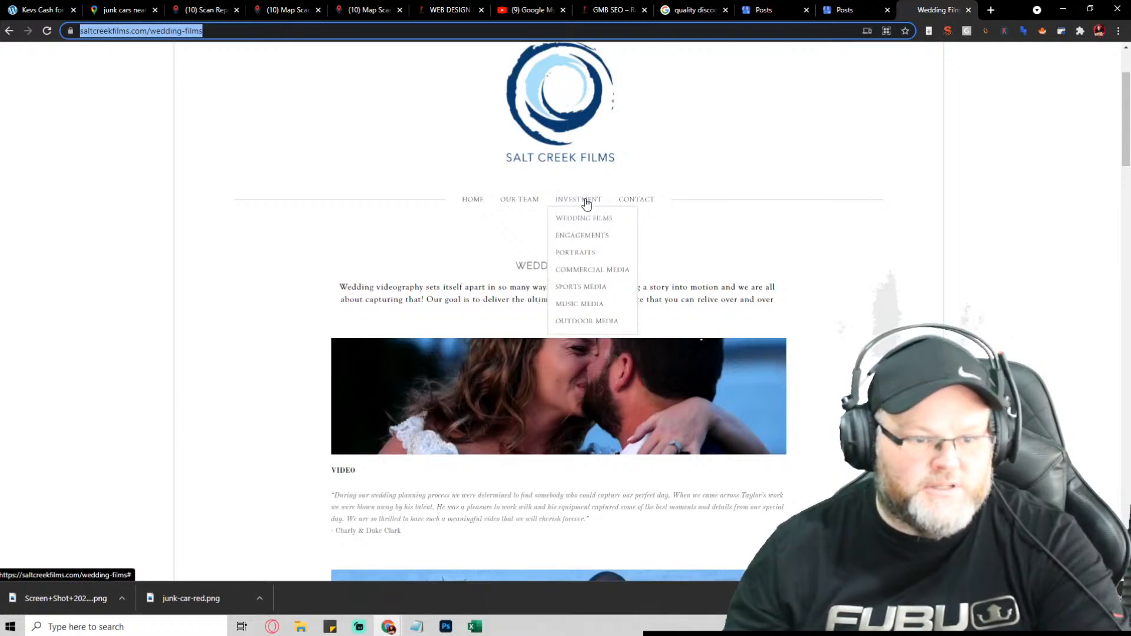
left_click(585, 236)
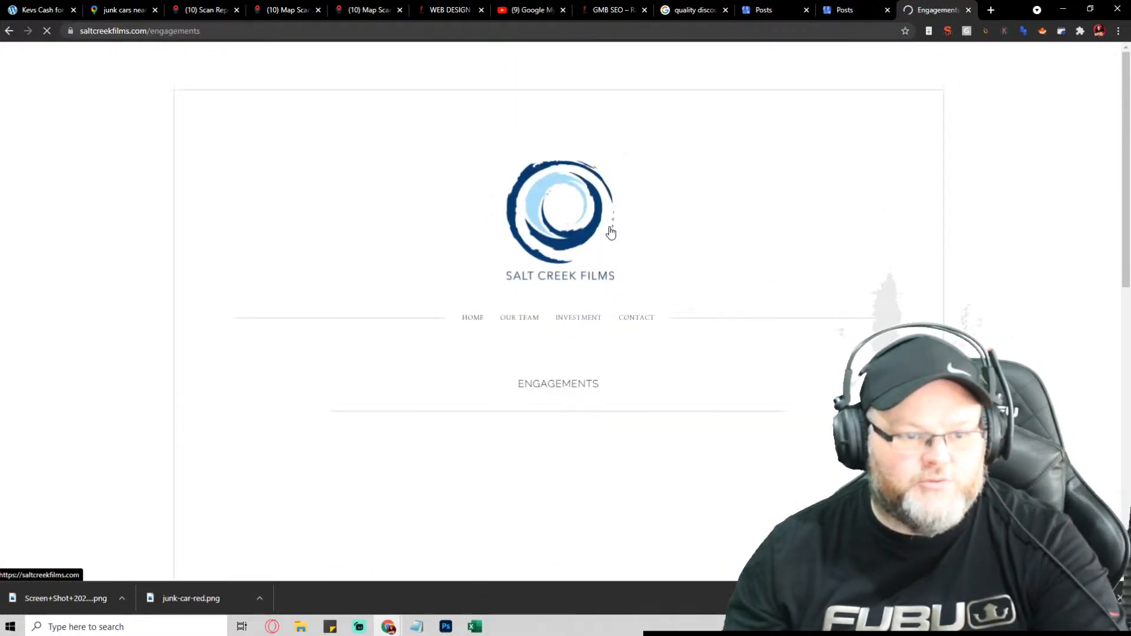
scroll(610, 231, "down", 4)
scroll(610, 230, "down", 6)
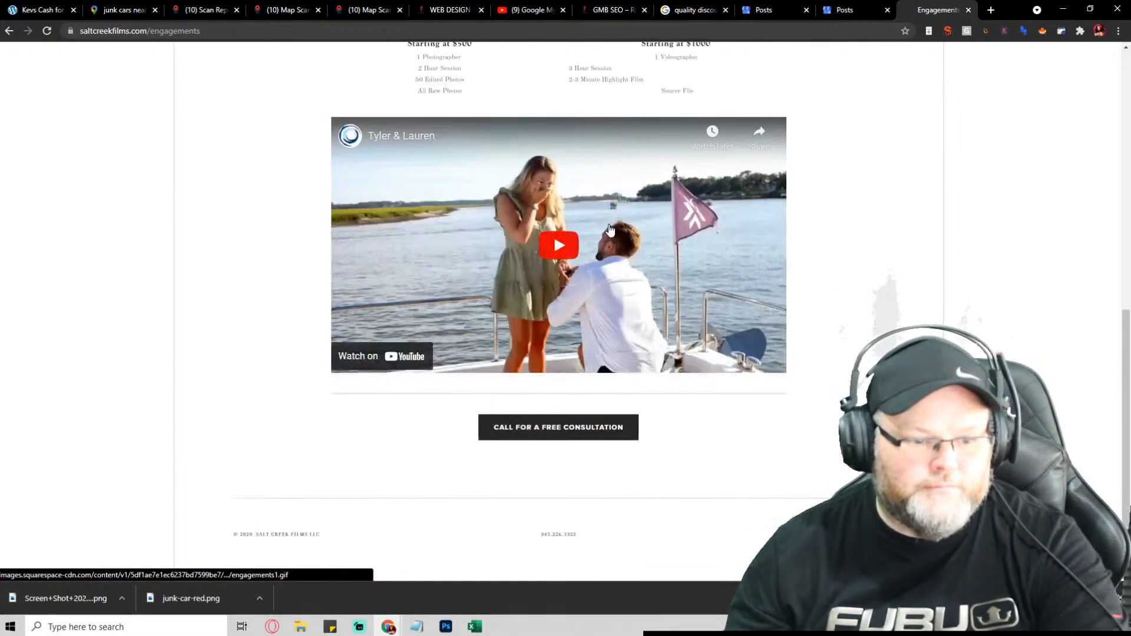
scroll(609, 230, "up", 10)
Step: Browse the Portraits and Commercial Media pages of the website for further post material
mouse_move(578, 321)
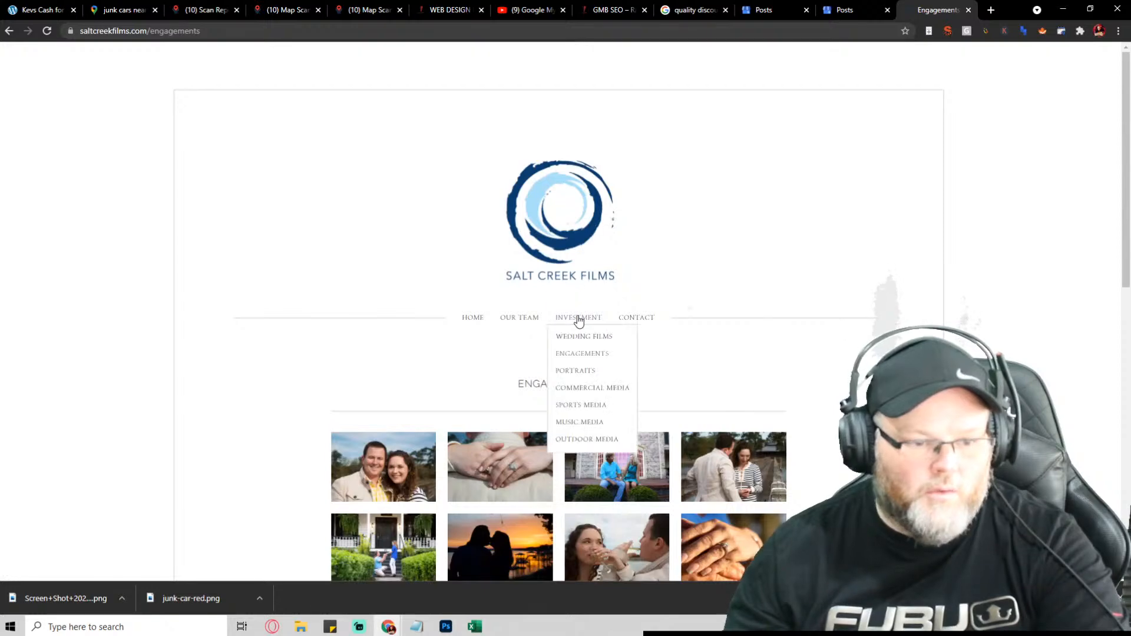
left_click(585, 370)
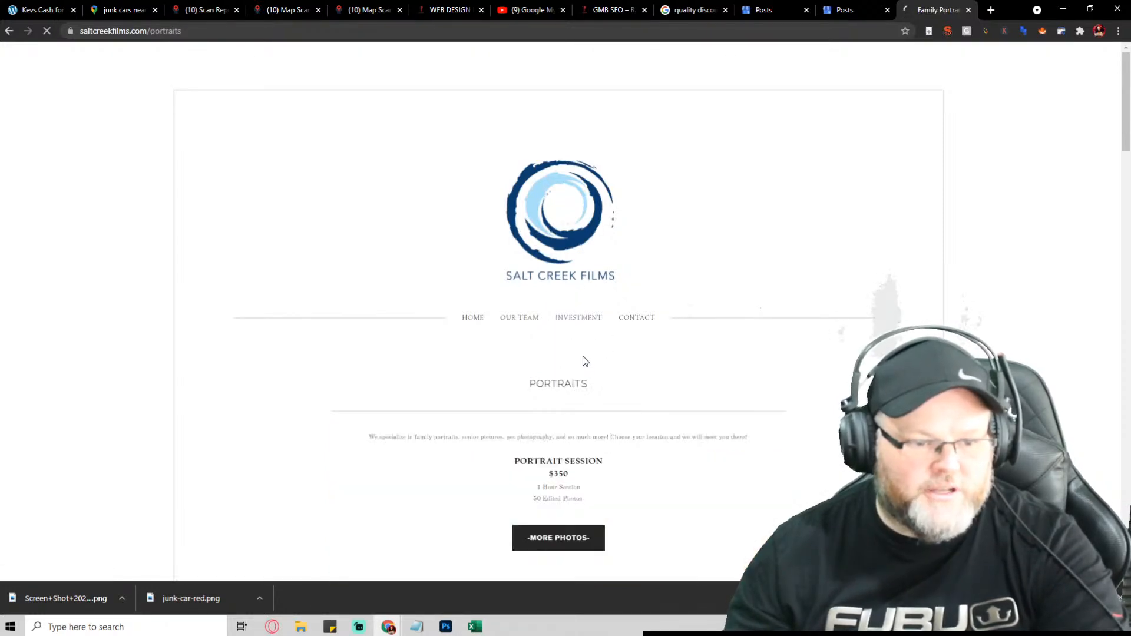
scroll(579, 349, "down", 5)
scroll(578, 343, "up", 4)
scroll(580, 336, "up", 2)
mouse_move(582, 322)
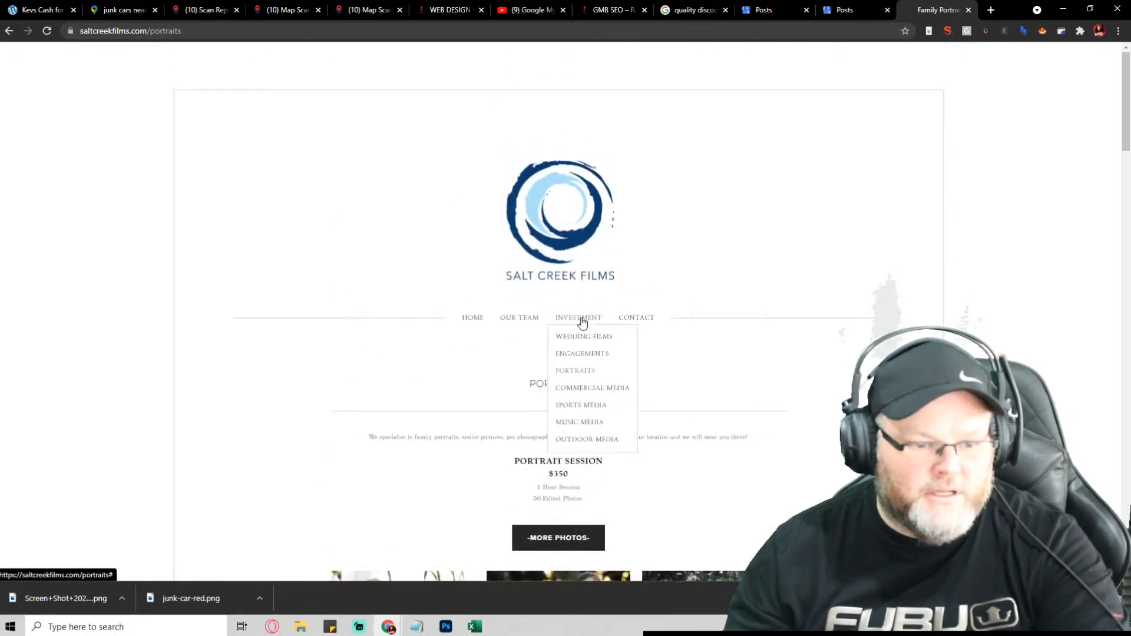
left_click(587, 389)
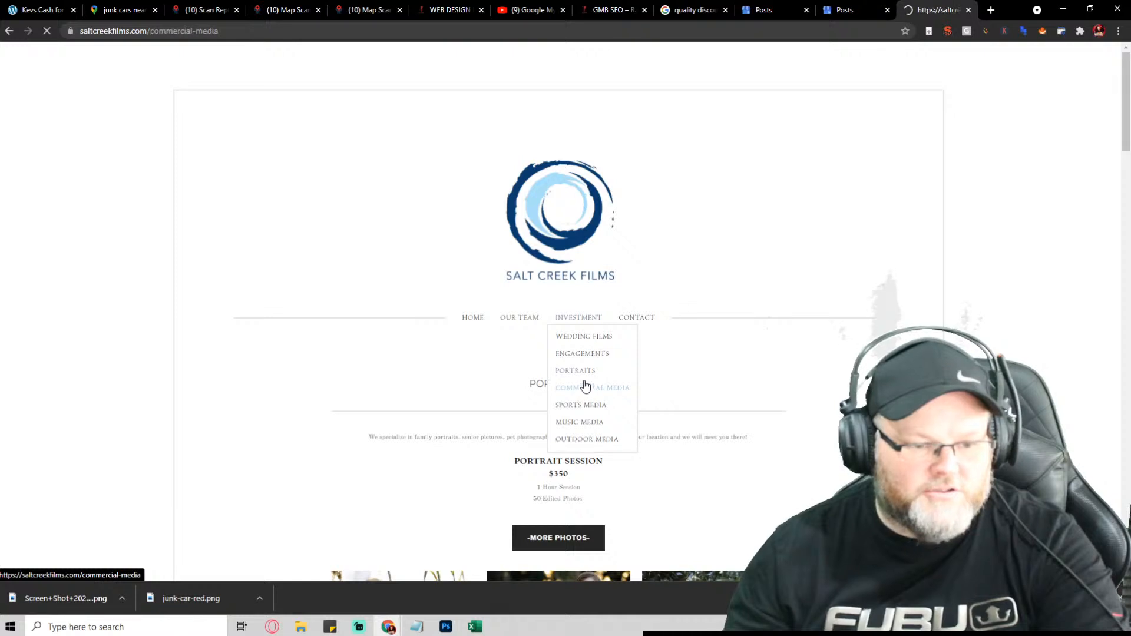
scroll(578, 372, "down", 3)
Step: Return to the Wedding Films page and select the full testimonial beneath the third wedding photo
mouse_move(576, 145)
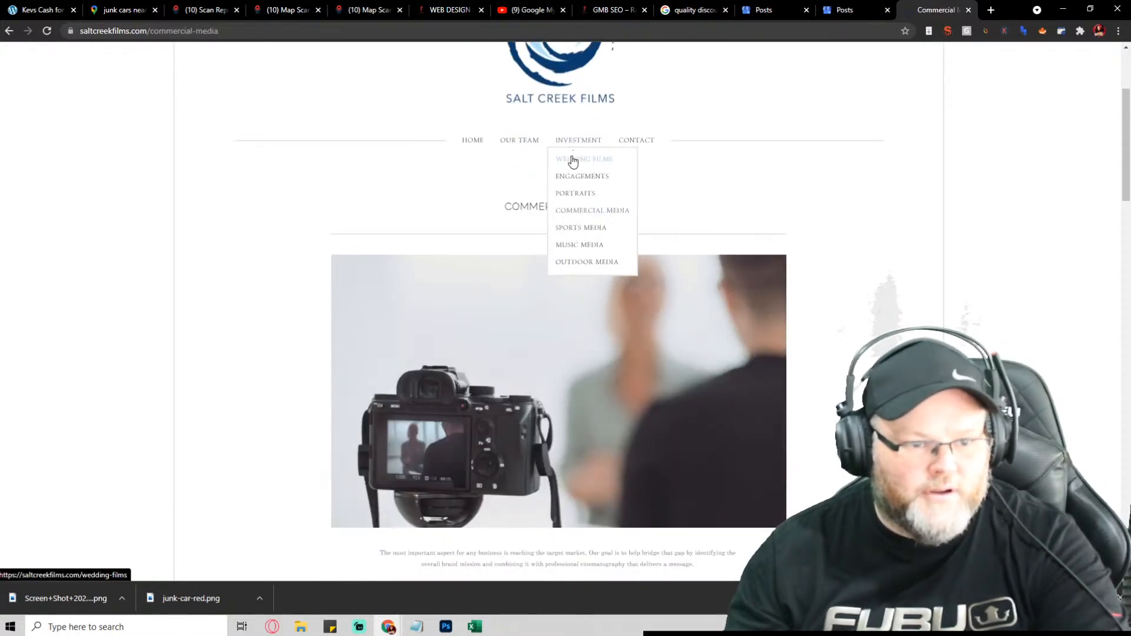
scroll(566, 181, "down", 5)
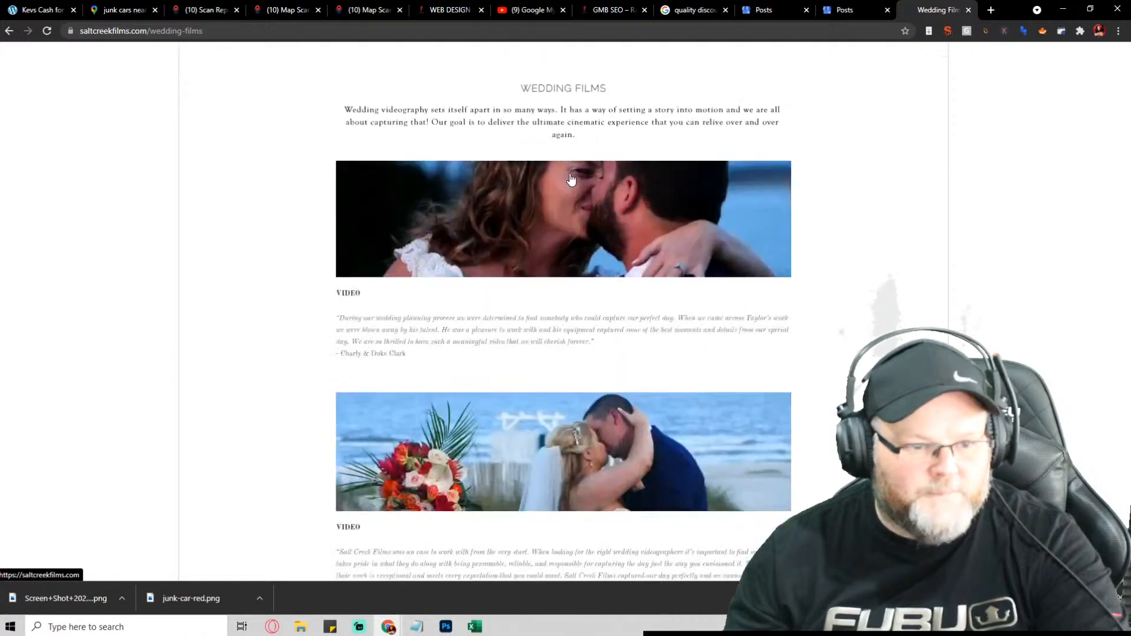
scroll(567, 180, "down", 5)
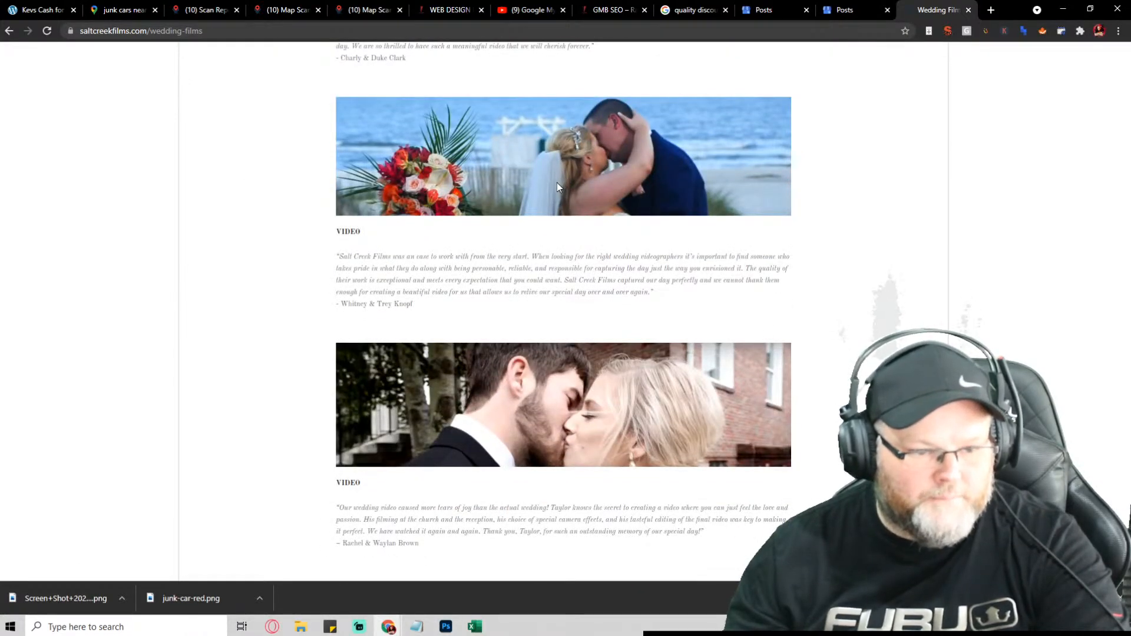
triple_click(522, 278)
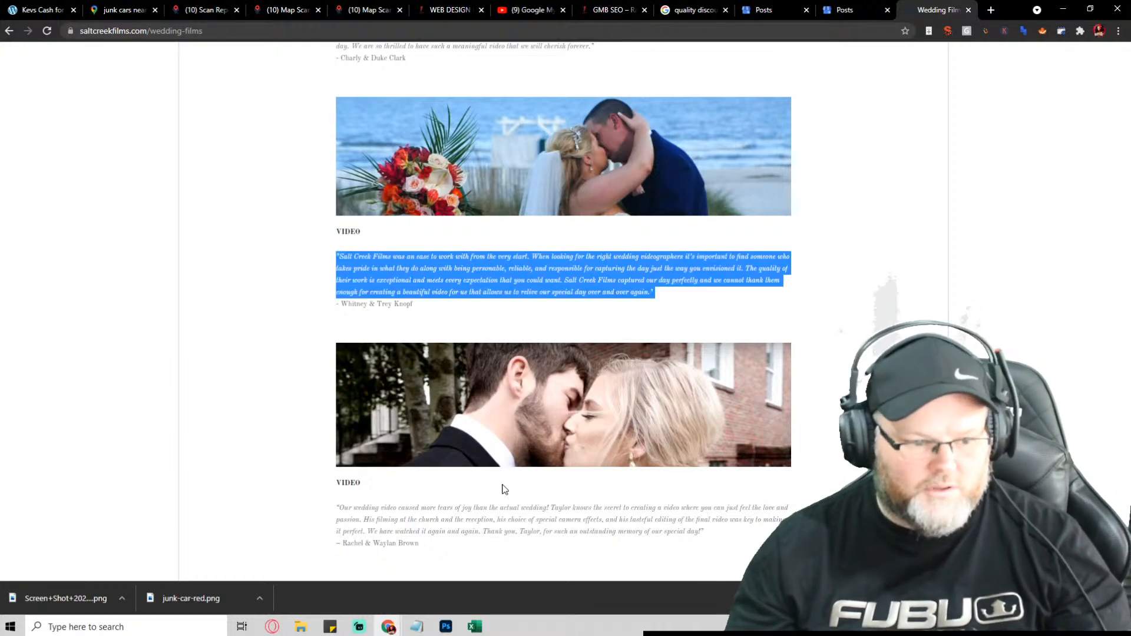
double_click(495, 532)
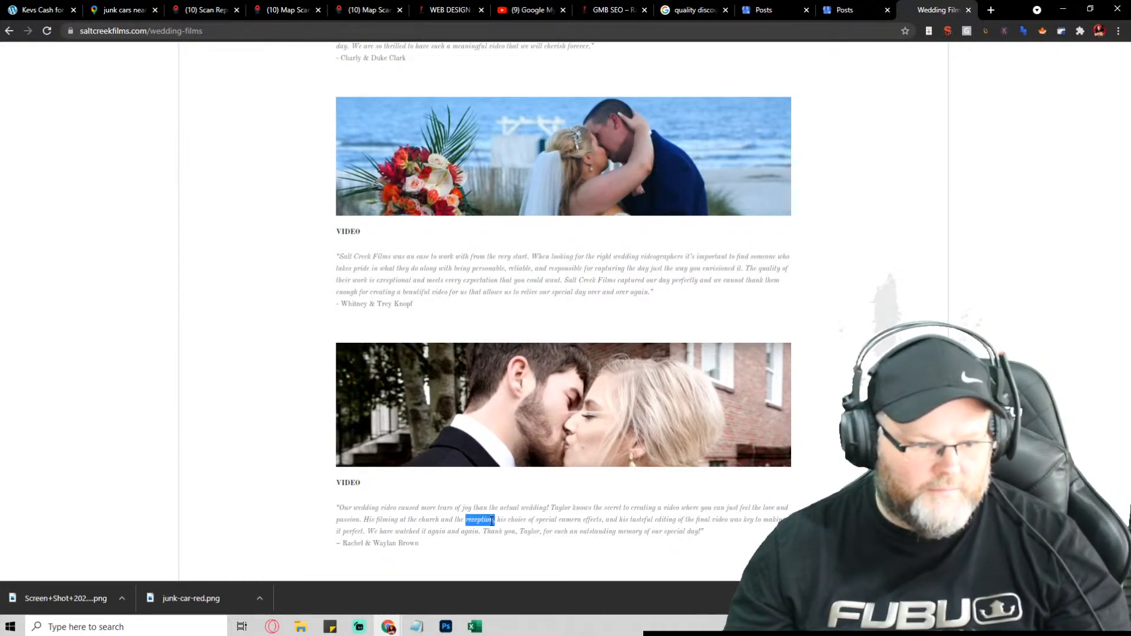
left_click_drag(707, 533, 335, 507)
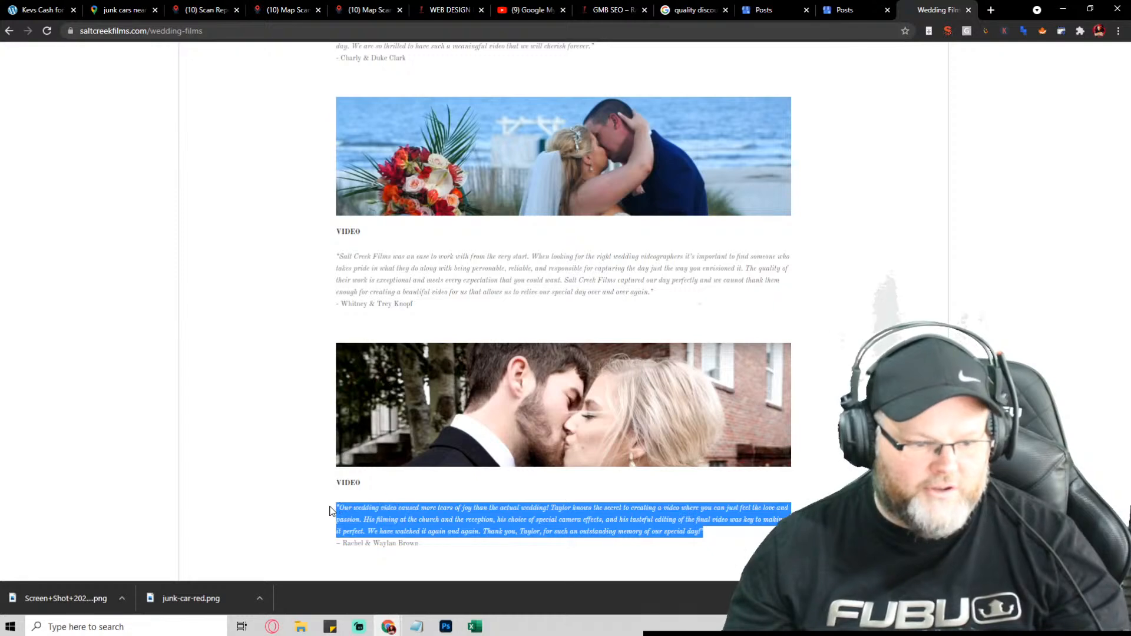
Step: Save the third wedding photo to the Desktop as the PNG image Screen+Shot+2020-02-19+at+11.53.09+PM
right_click(502, 376)
left_click(530, 397)
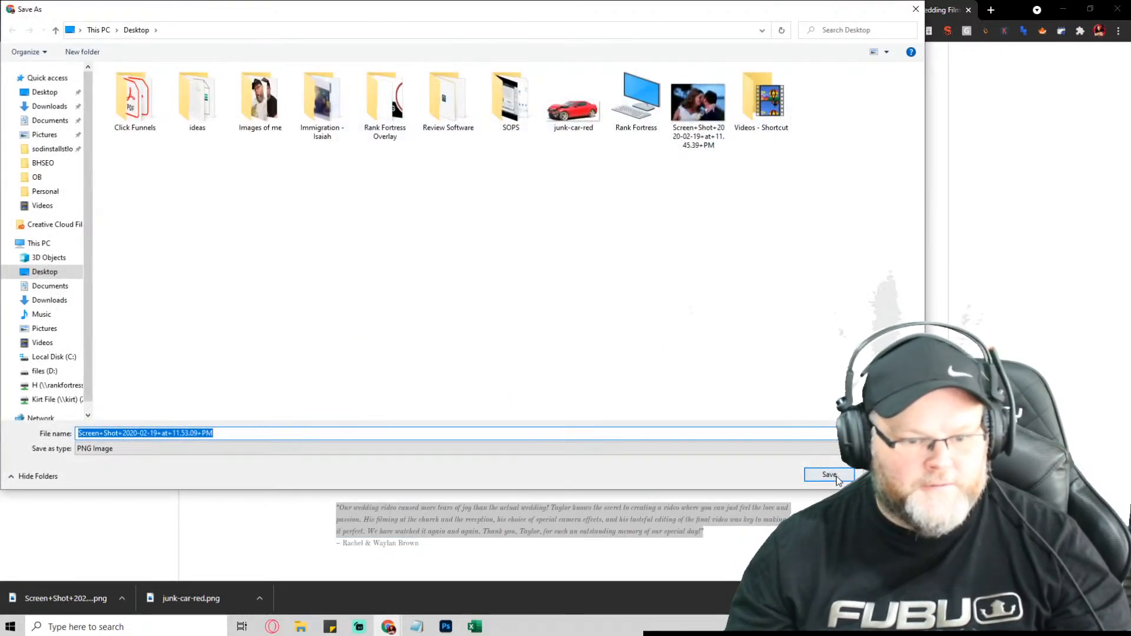
left_click(837, 480)
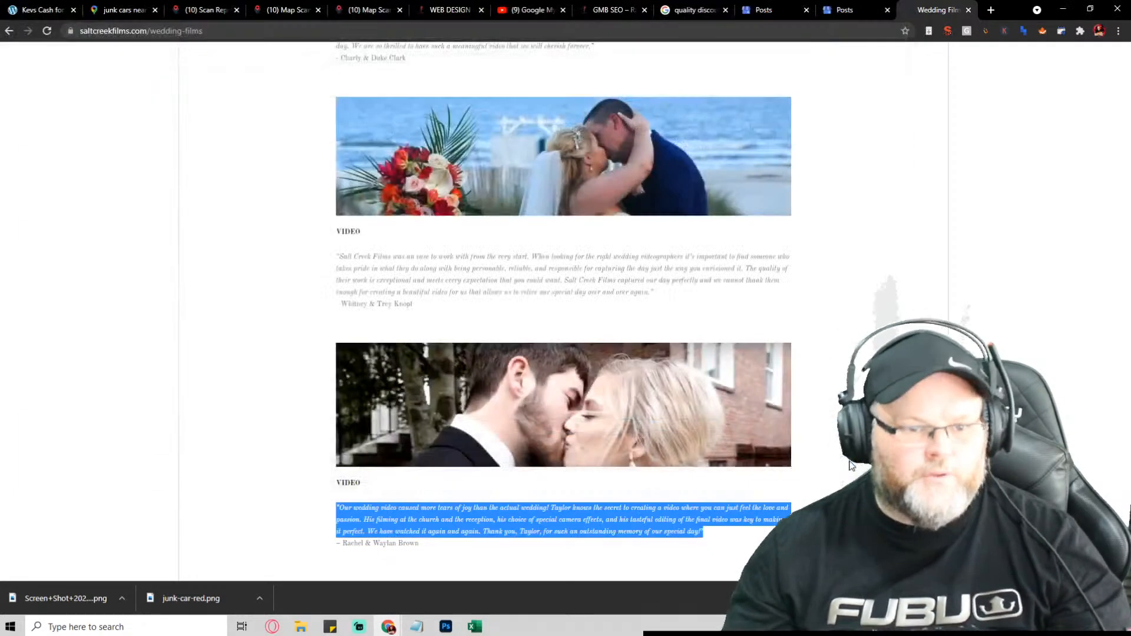
Step: Start a new What's New post for Salt Creek Films and open the computer's file selection for its photo
left_click(791, 10)
left_click(791, 10)
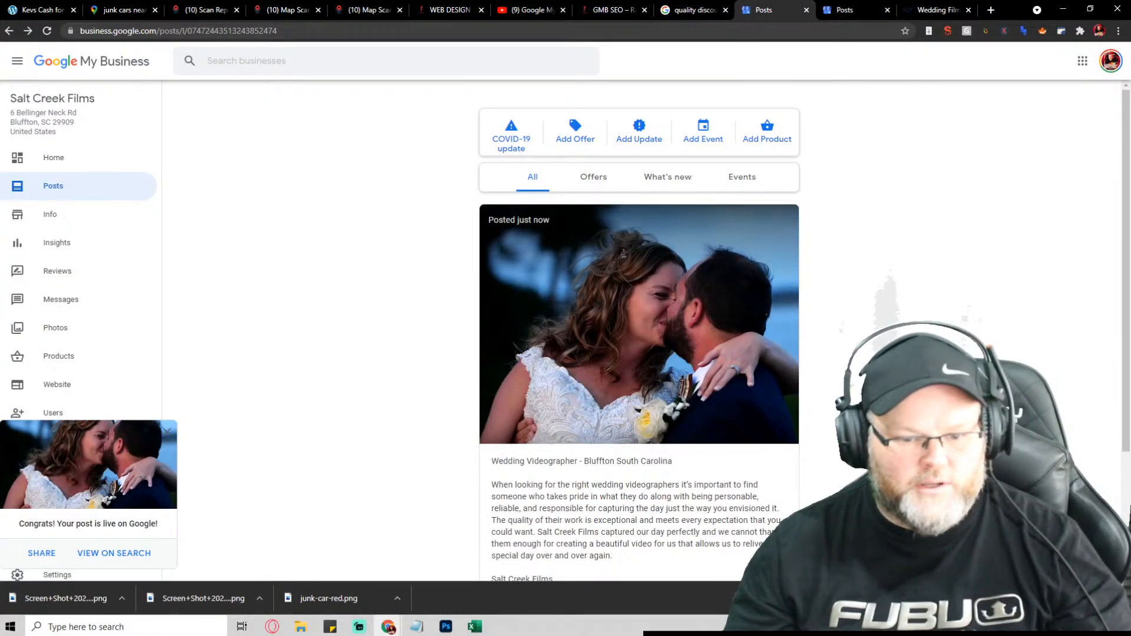
left_click(512, 139)
left_click(610, 164)
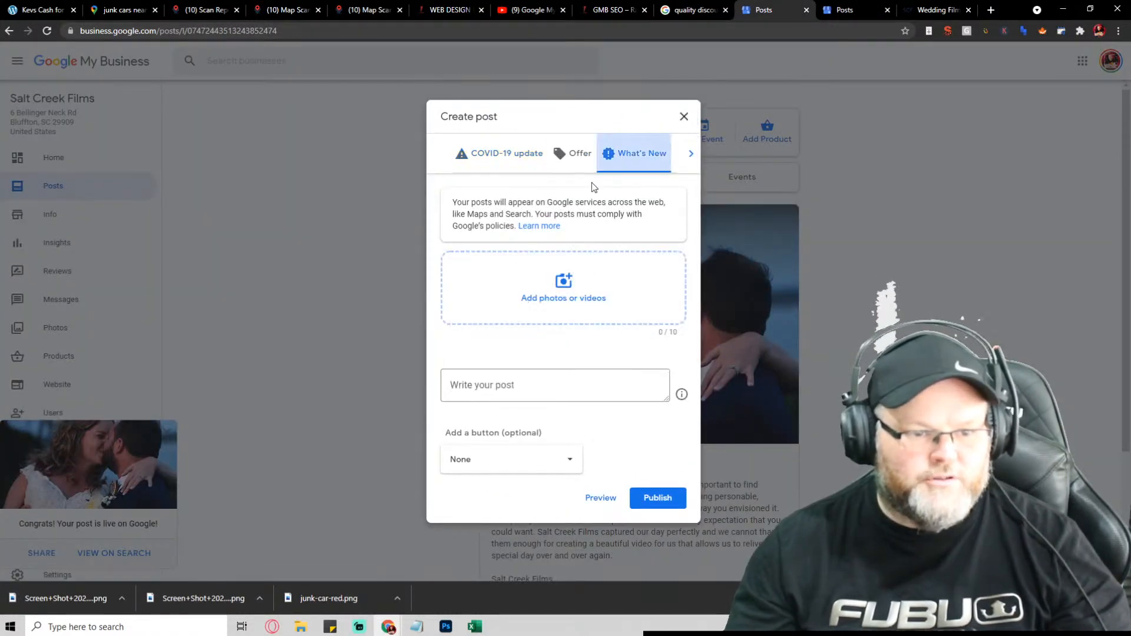
left_click(569, 271)
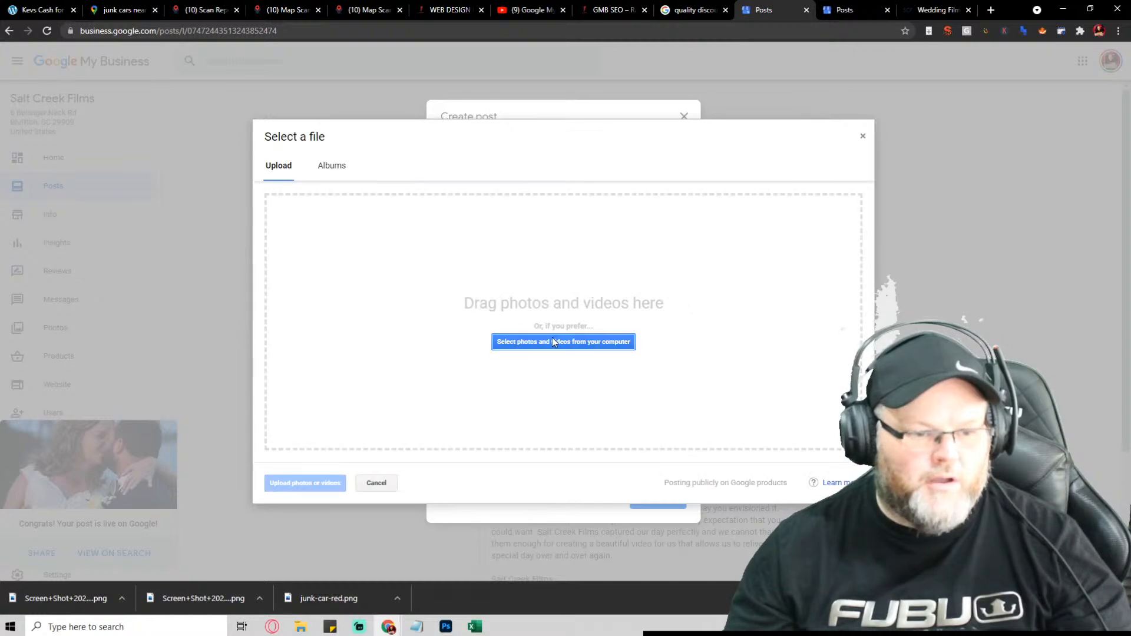
left_click(563, 340)
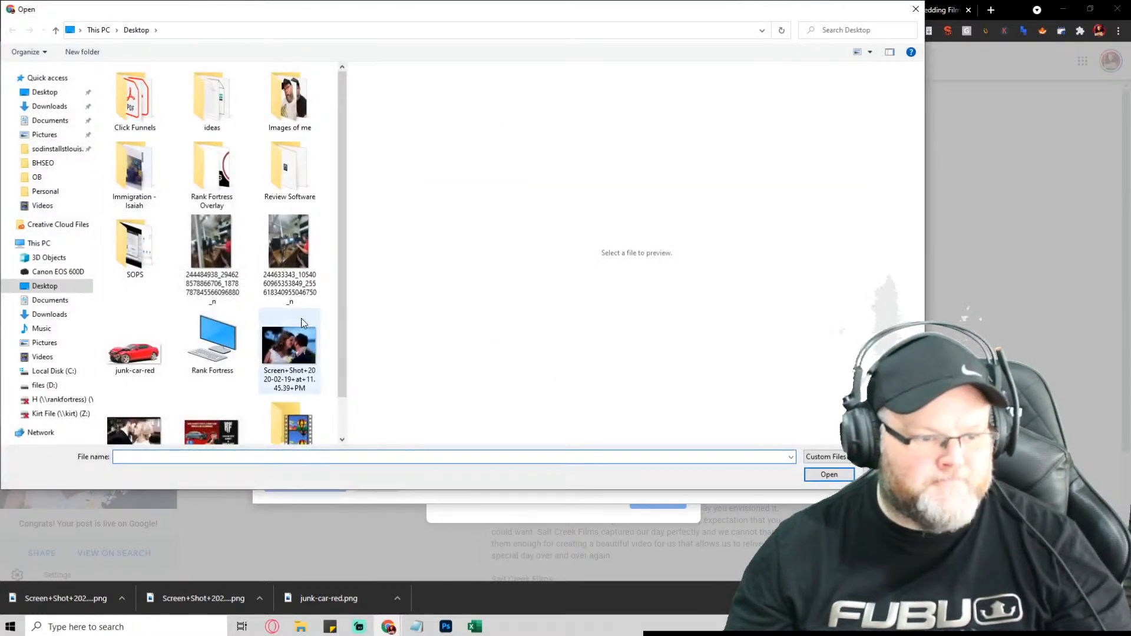
Step: Add the photo of the kissing bride and groom from the Desktop folder to the post
scroll(134, 401, "down", 1)
left_click(135, 401)
left_click(825, 473)
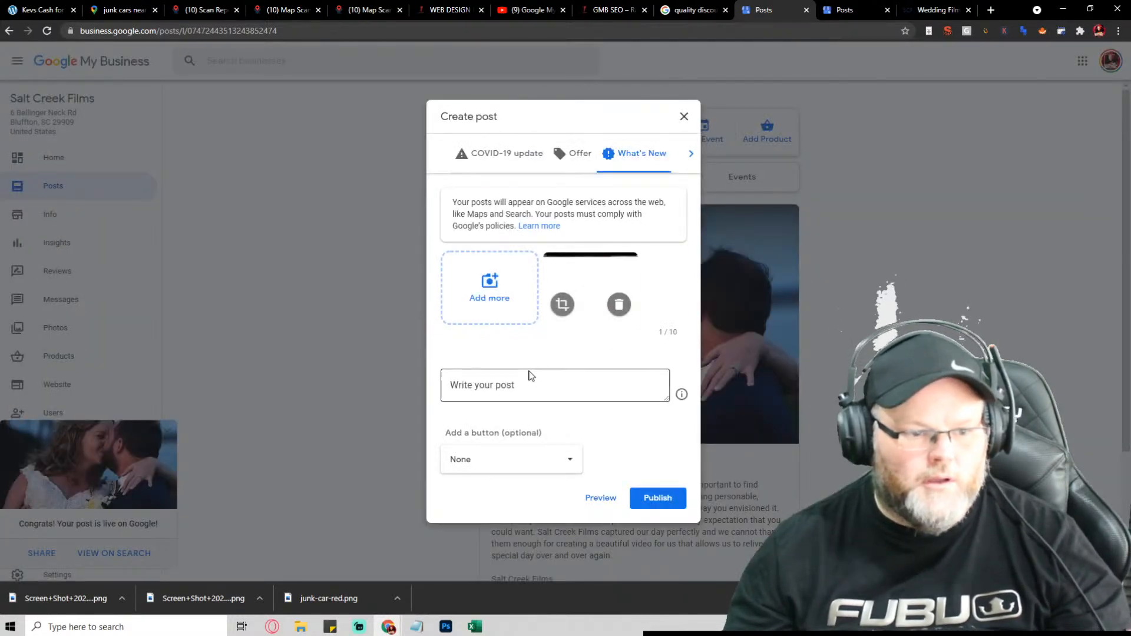
Step: Write the post headline "Wedding Videographer - Bluffton South Carolina" and insert the copied customer testimonial below it
left_click(530, 375)
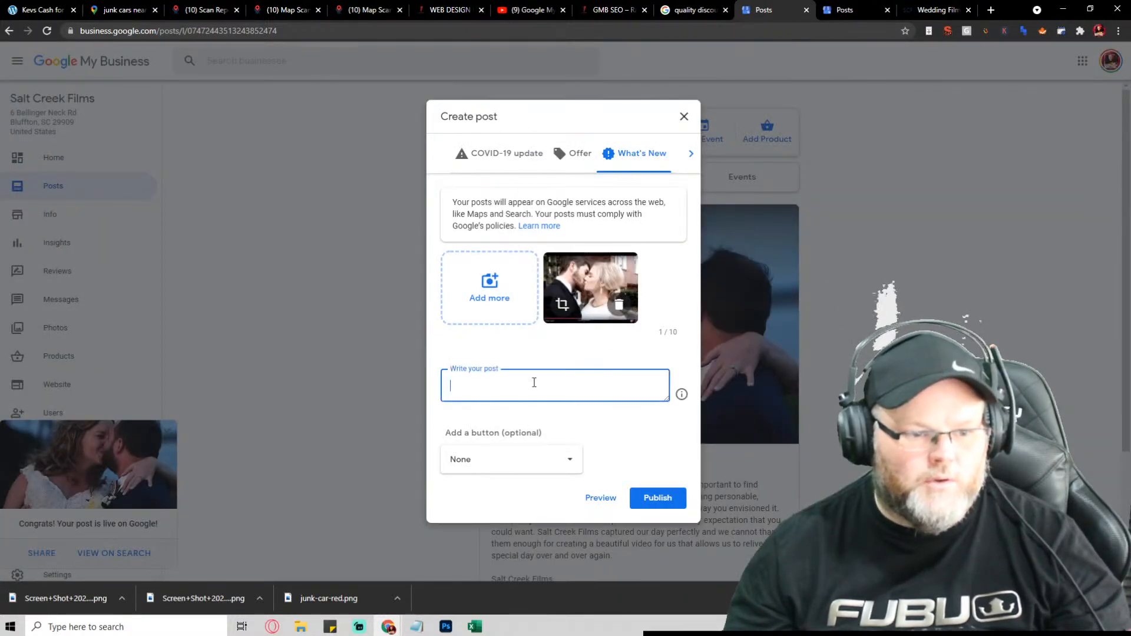
type("Wedding Videographer - Bluffto")
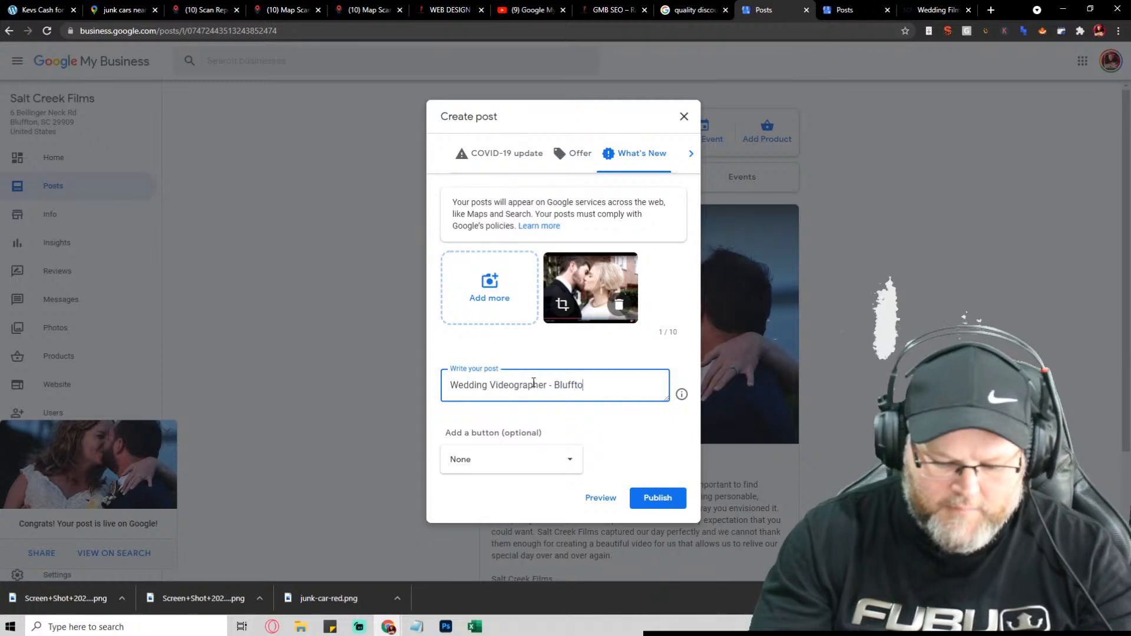
type("n Sout")
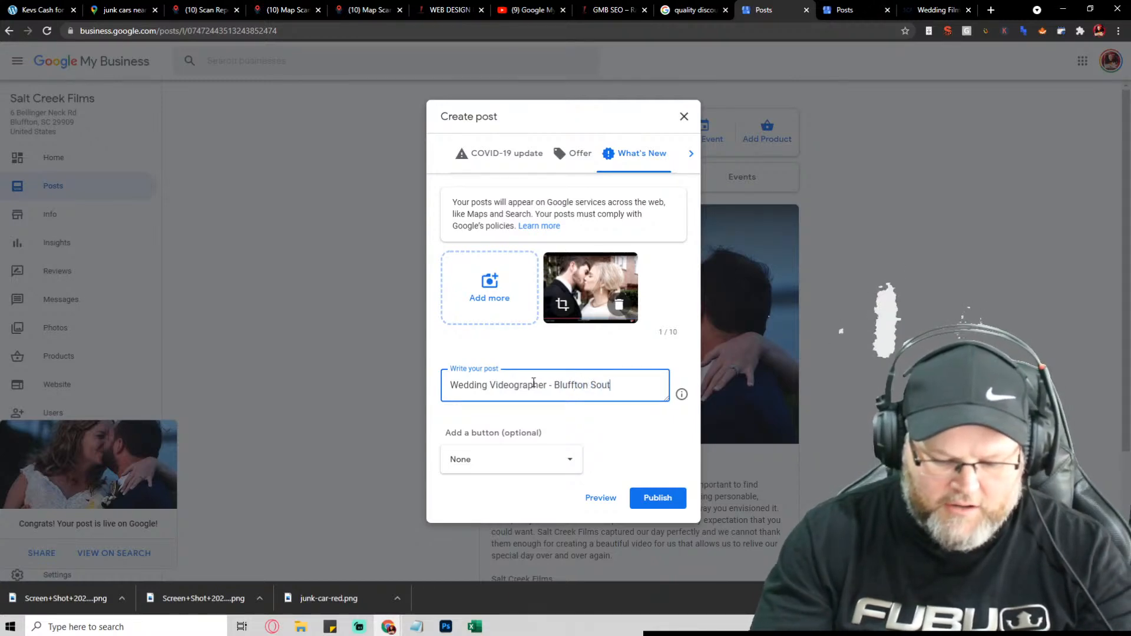
type("h Carolina")
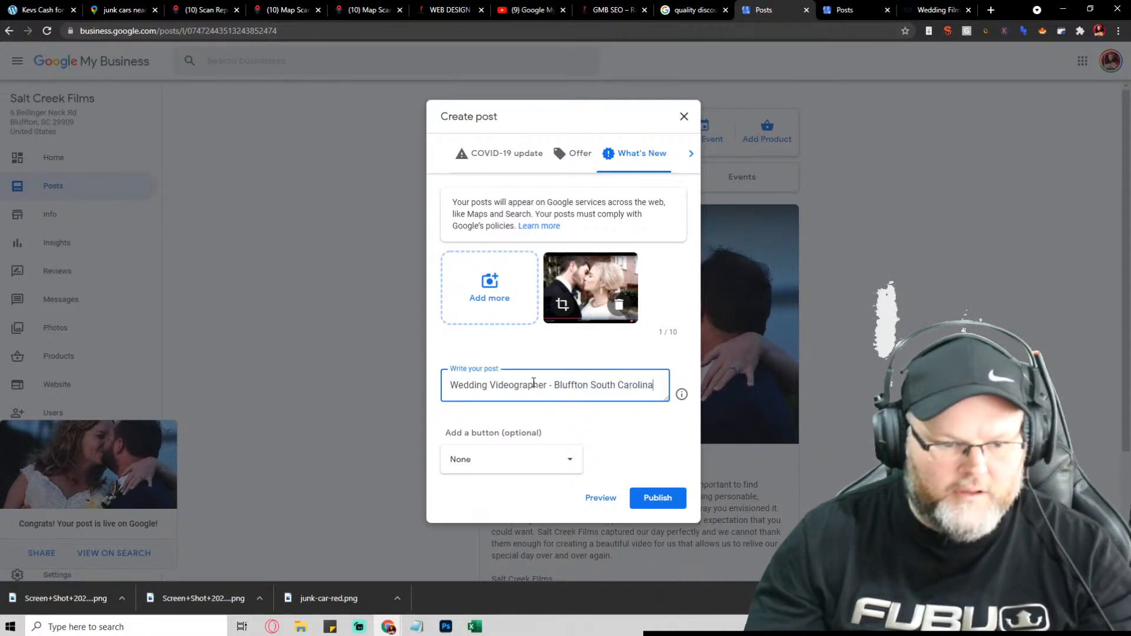
key("Return")
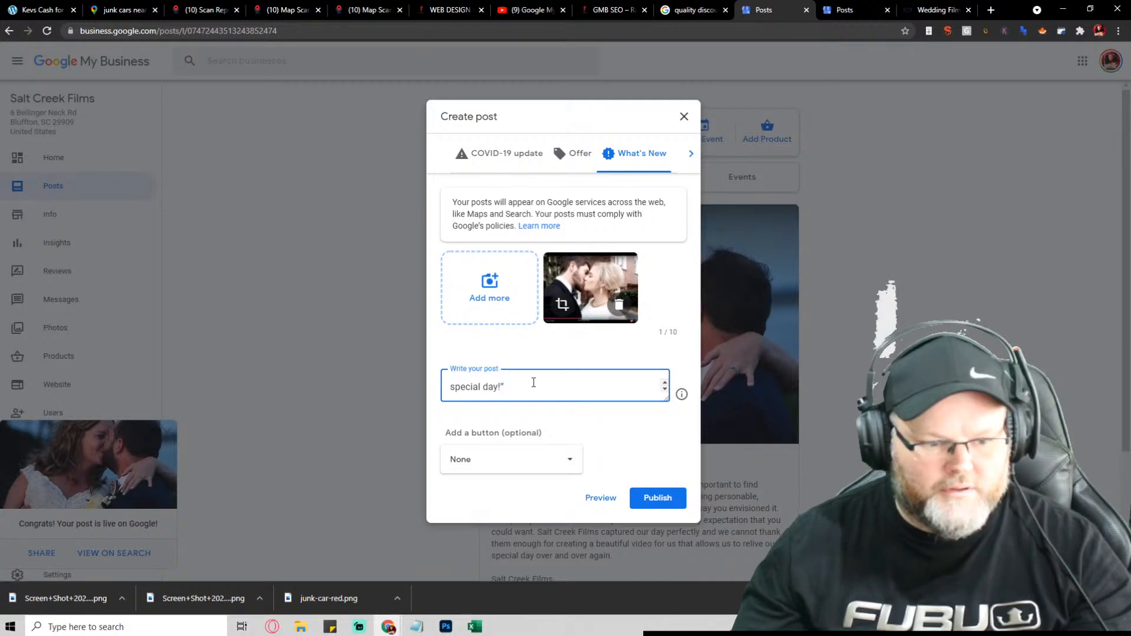
Step: Remove the quotation marks around the testimonial and enlarge the post text box
key("Up")
key("Up")
key("Up")
key("Up")
key("Up")
key("Up")
key("Up")
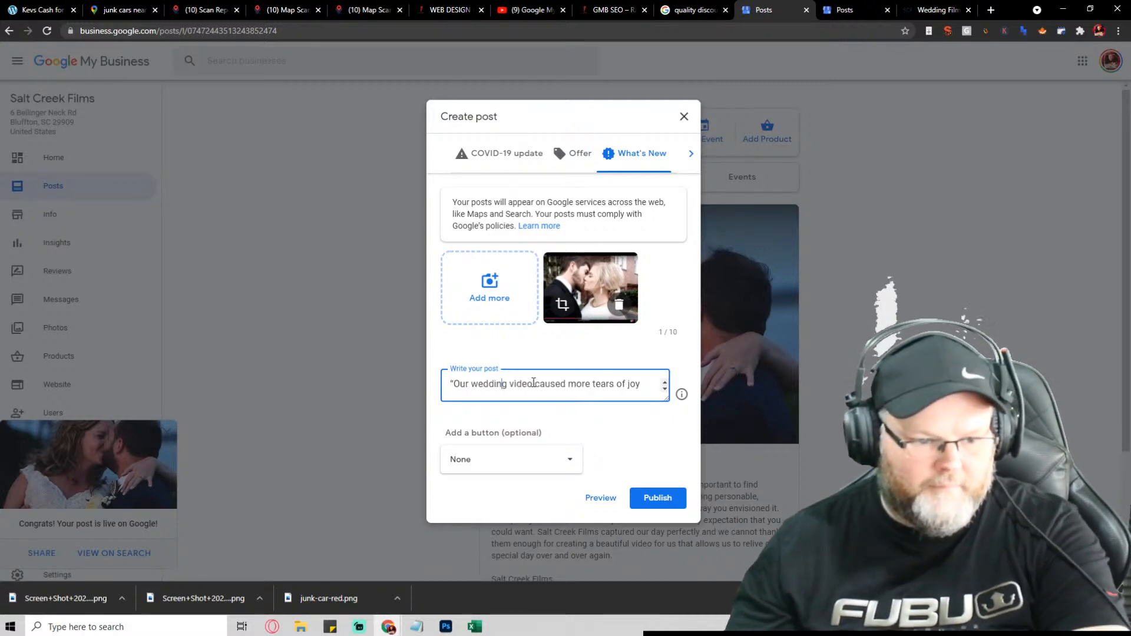
key("Down")
key("Down")
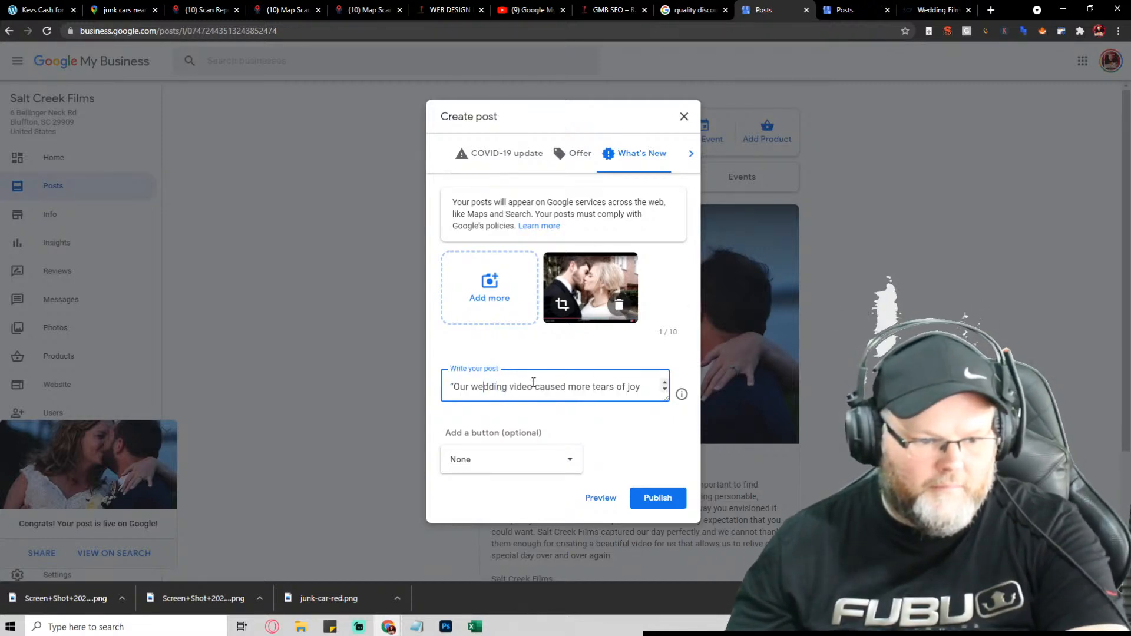
key("BackSpace")
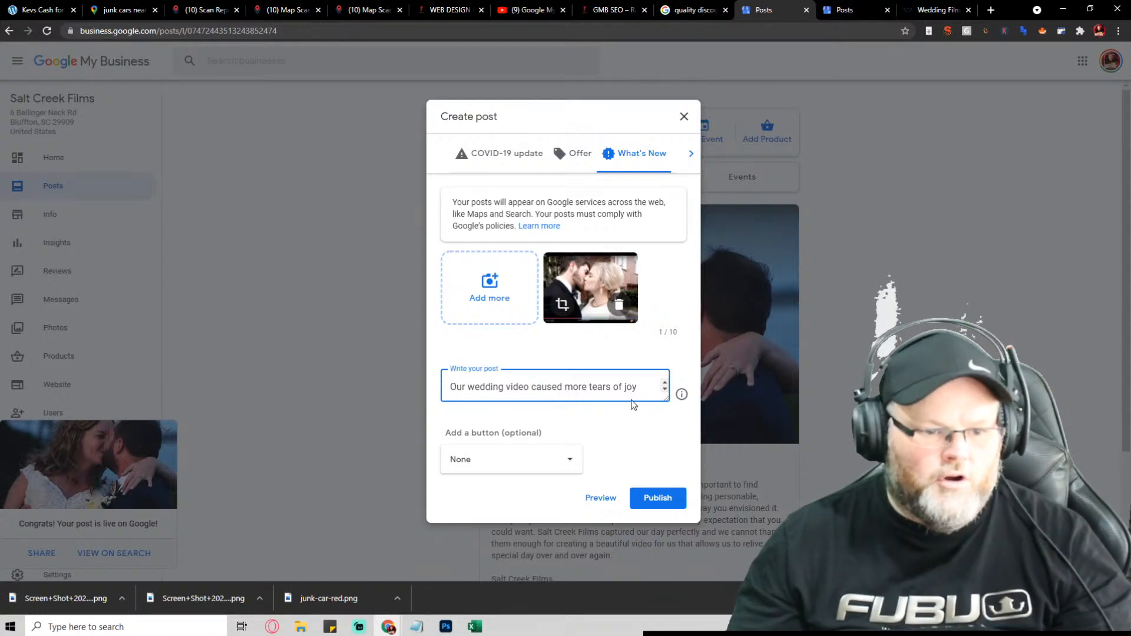
left_click_drag(666, 399, 659, 453)
scroll(579, 415, "down", 2)
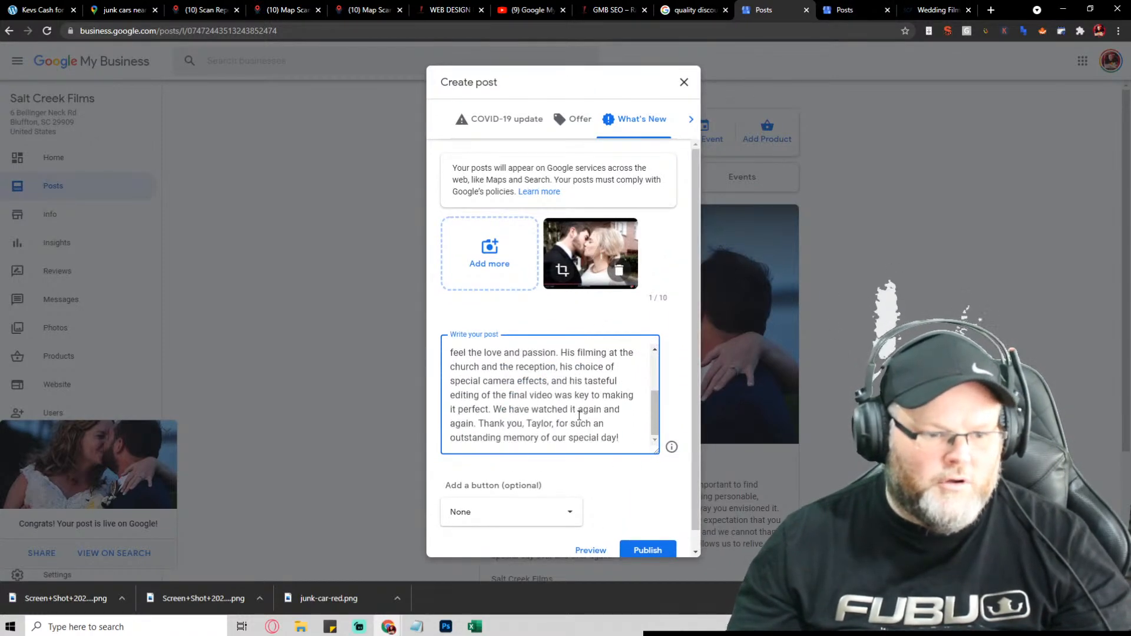
Step: Add the business name "Salt Creek Films" and the business's postal address on separate lines below the testimonial
key("Return")
key("Return")
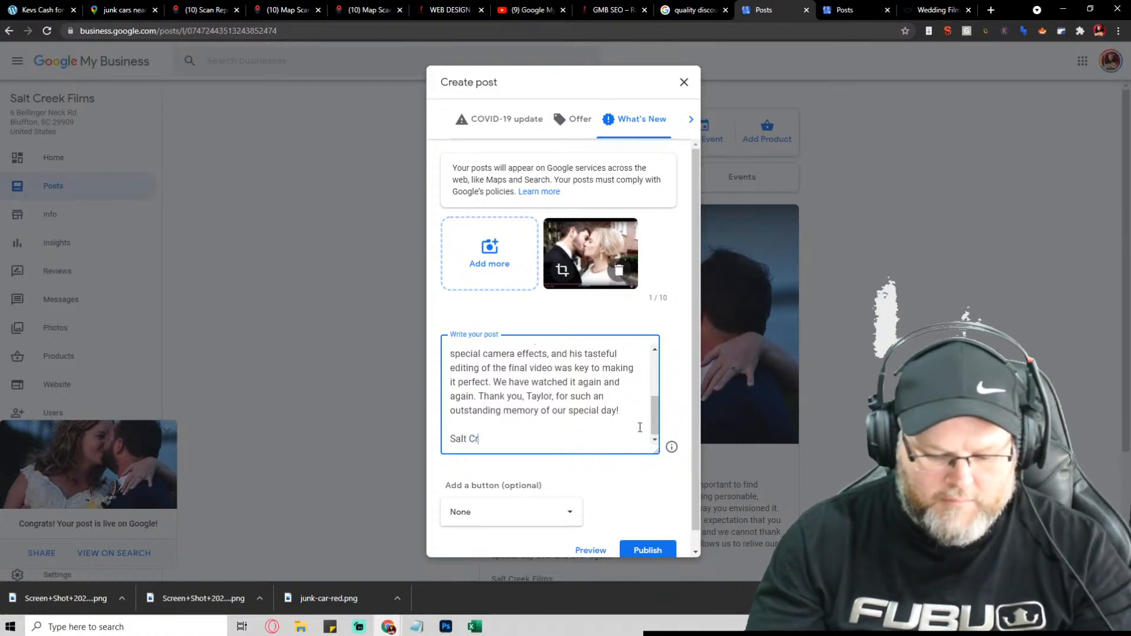
type("Salt Creek Films")
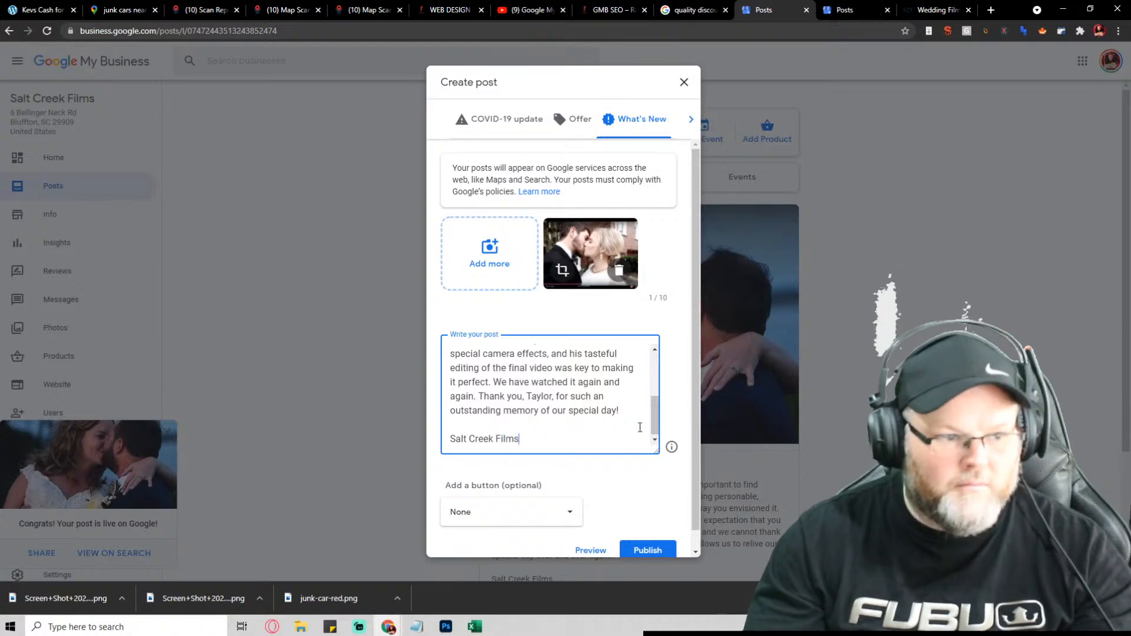
key("Return")
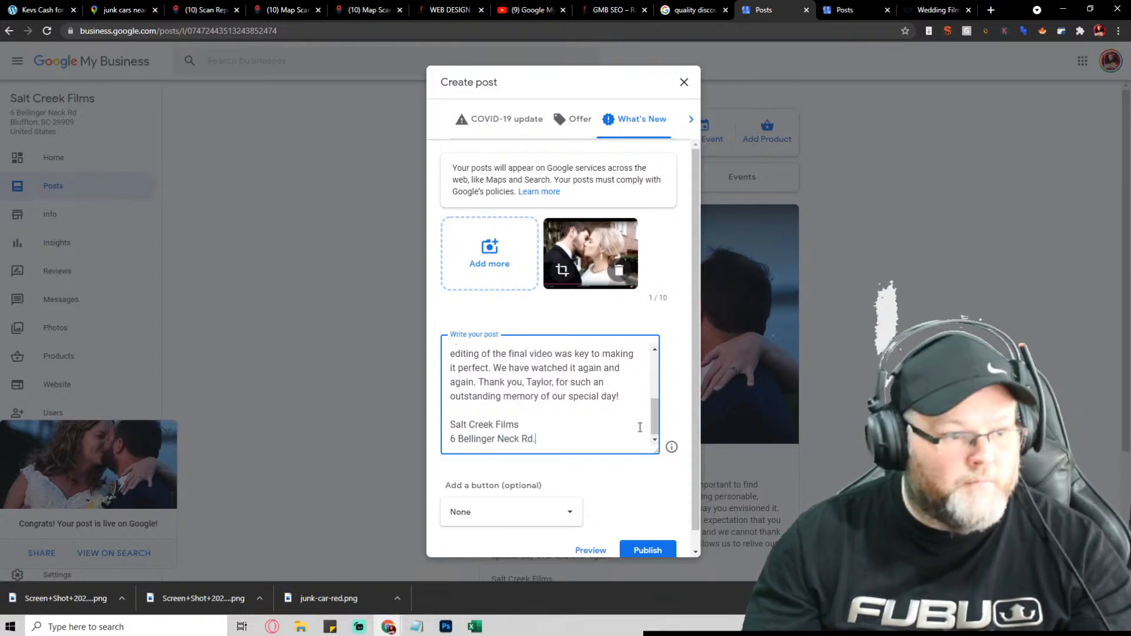
key("Return")
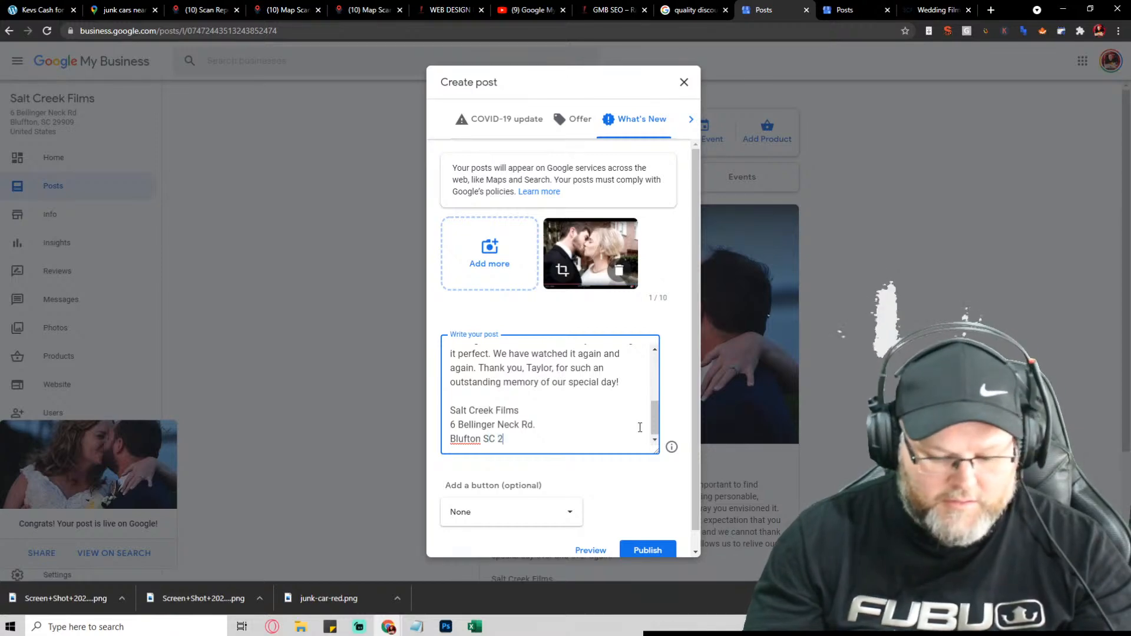
key("Return")
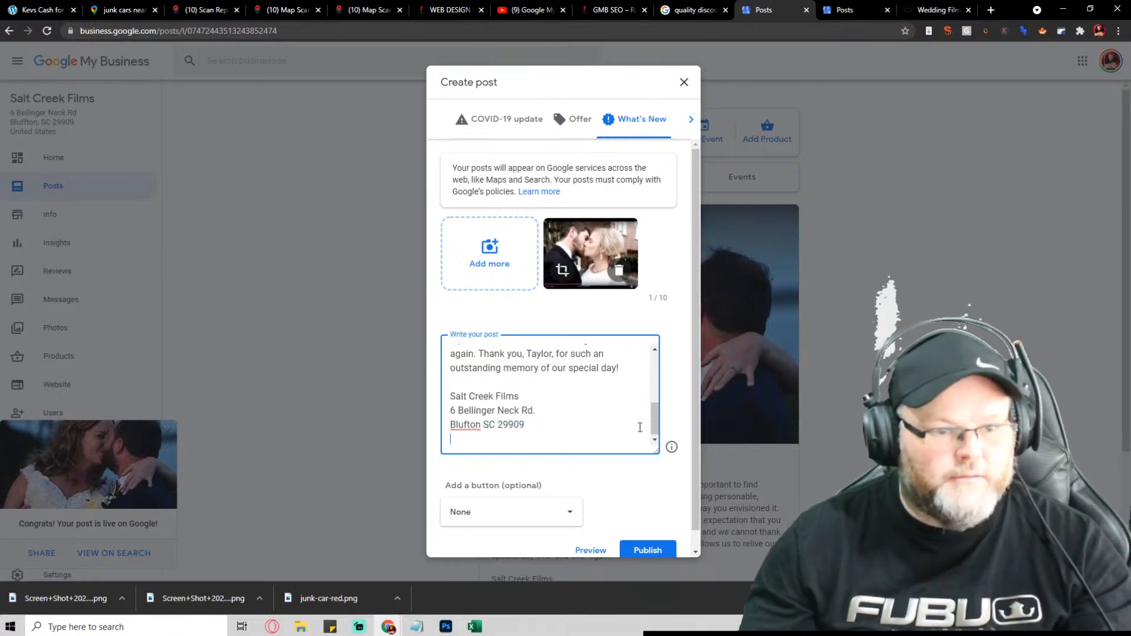
key("ctrl+z")
key("ctrl+y")
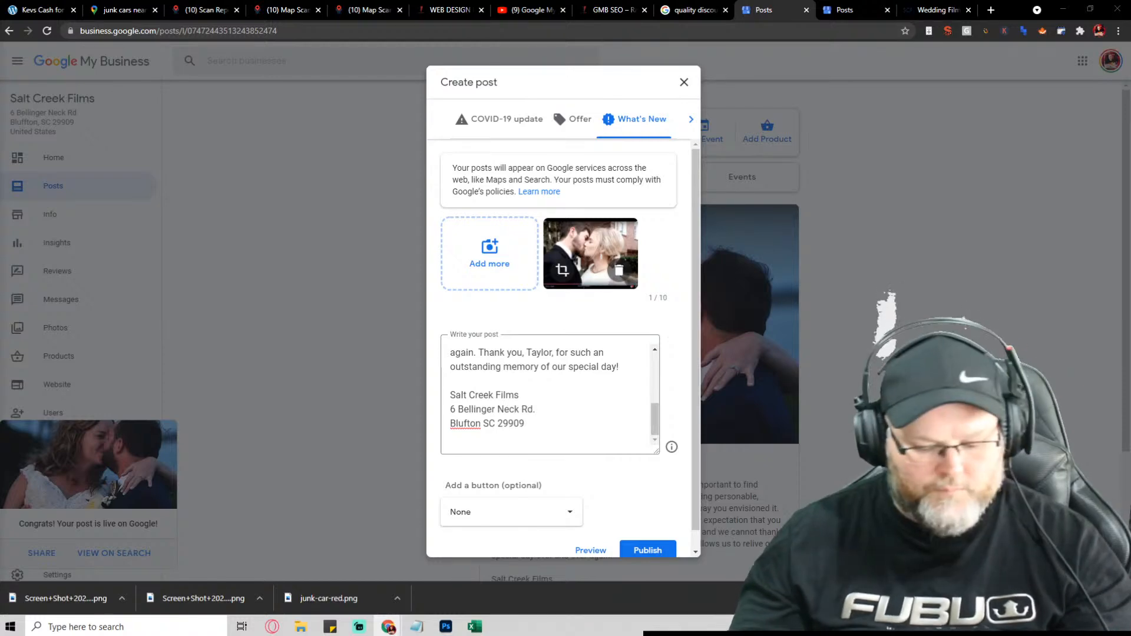
left_click(560, 425)
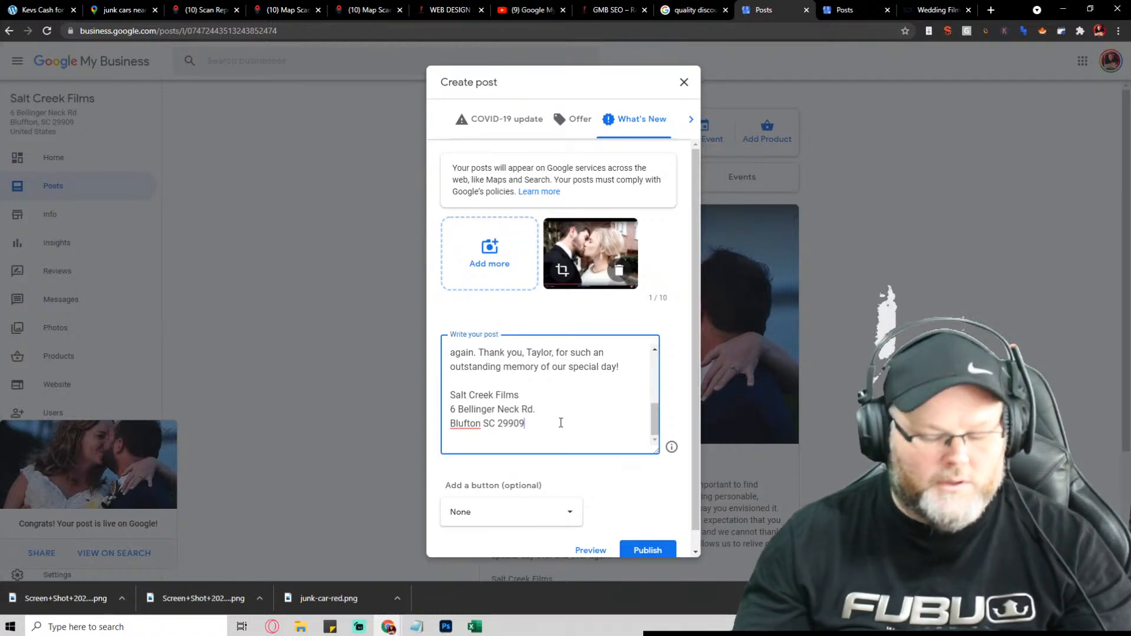
key("Return")
type("https://saltcreekfilms.com/wedding-film")
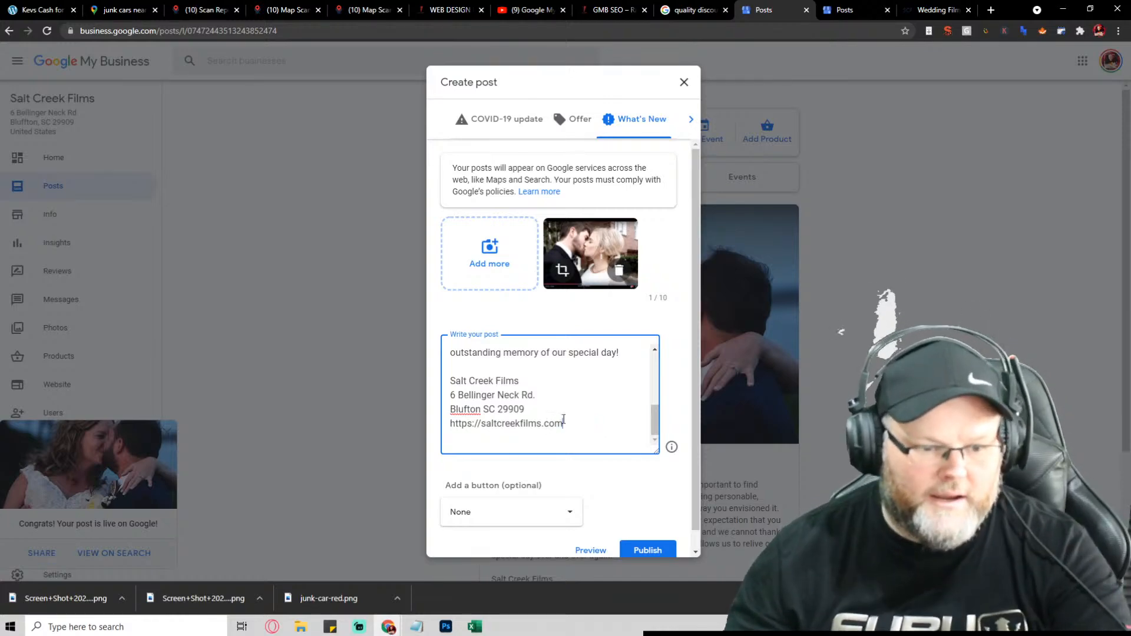
scroll(564, 419, "down", 1)
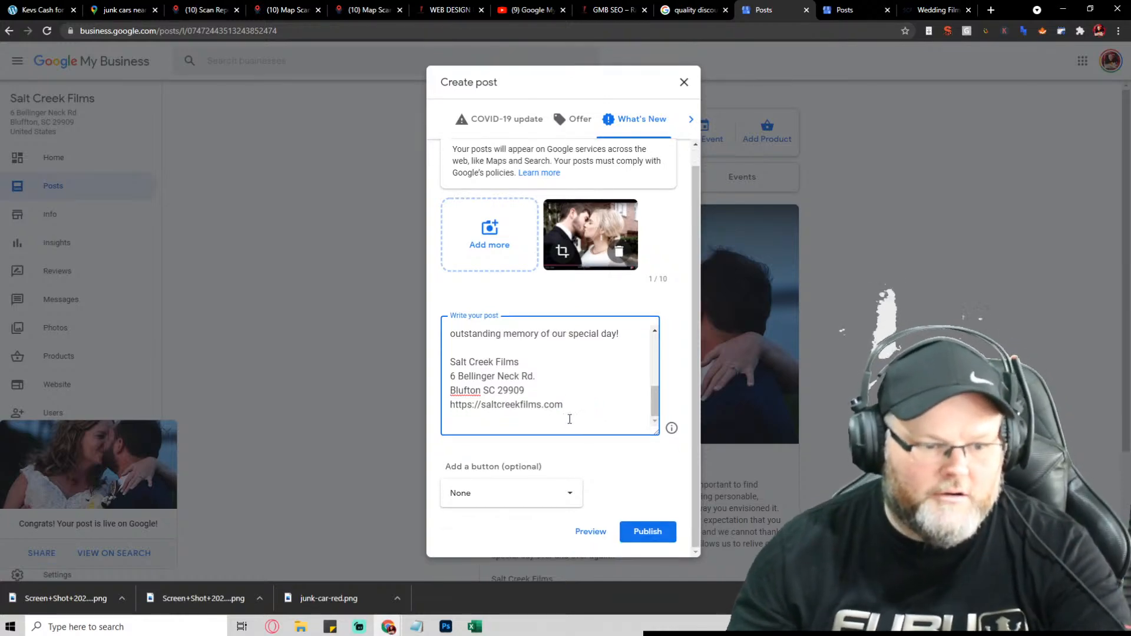
Step: In the second Posts browser tab, find the Salt Creek Films business by searching "salt" and open its posts page
left_click(850, 8)
left_click(8, 31)
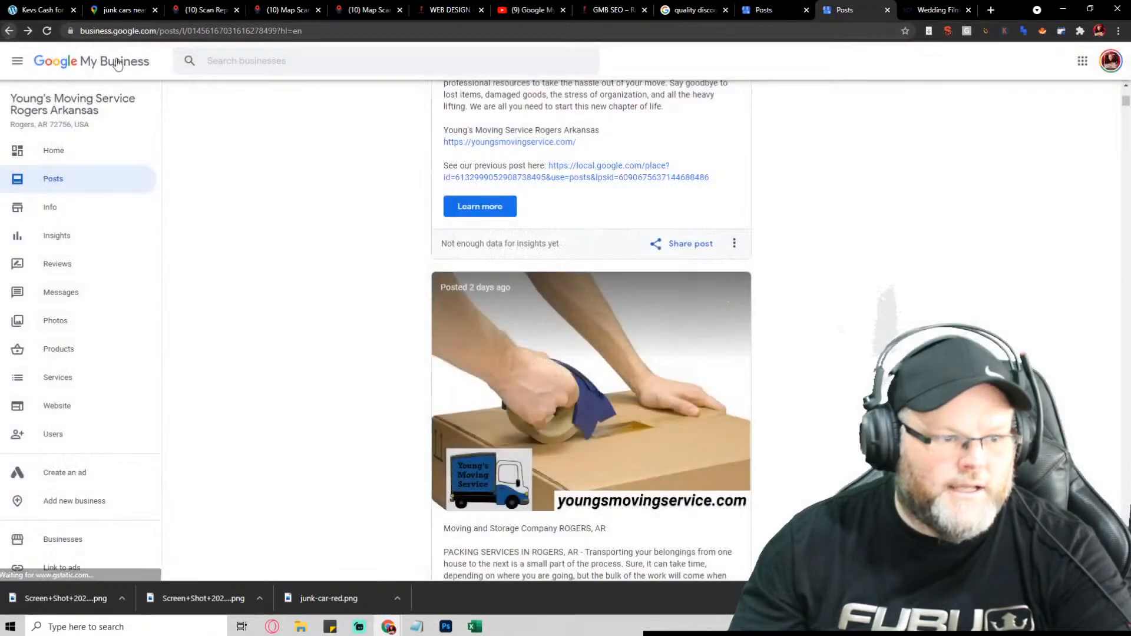
left_click(315, 52)
type("salt")
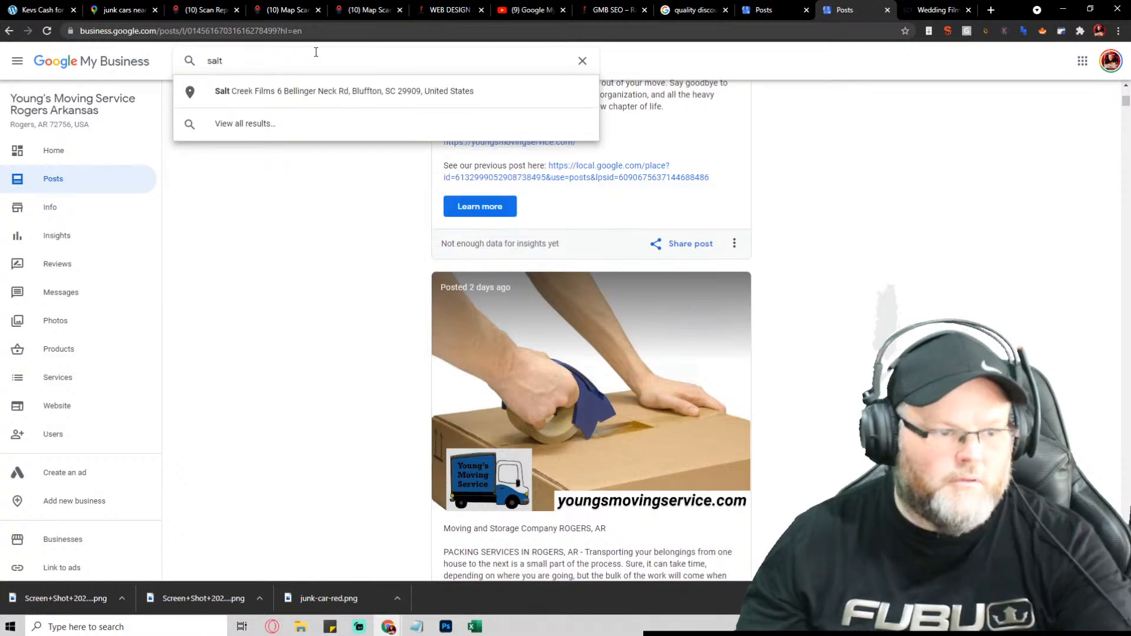
left_click(363, 92)
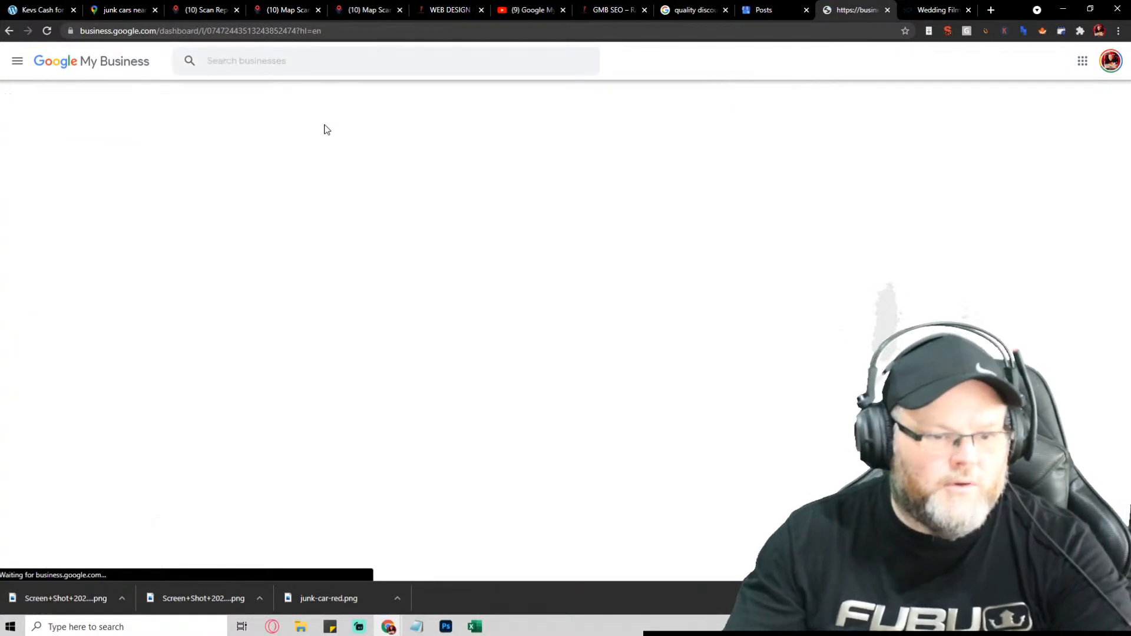
left_click(58, 194)
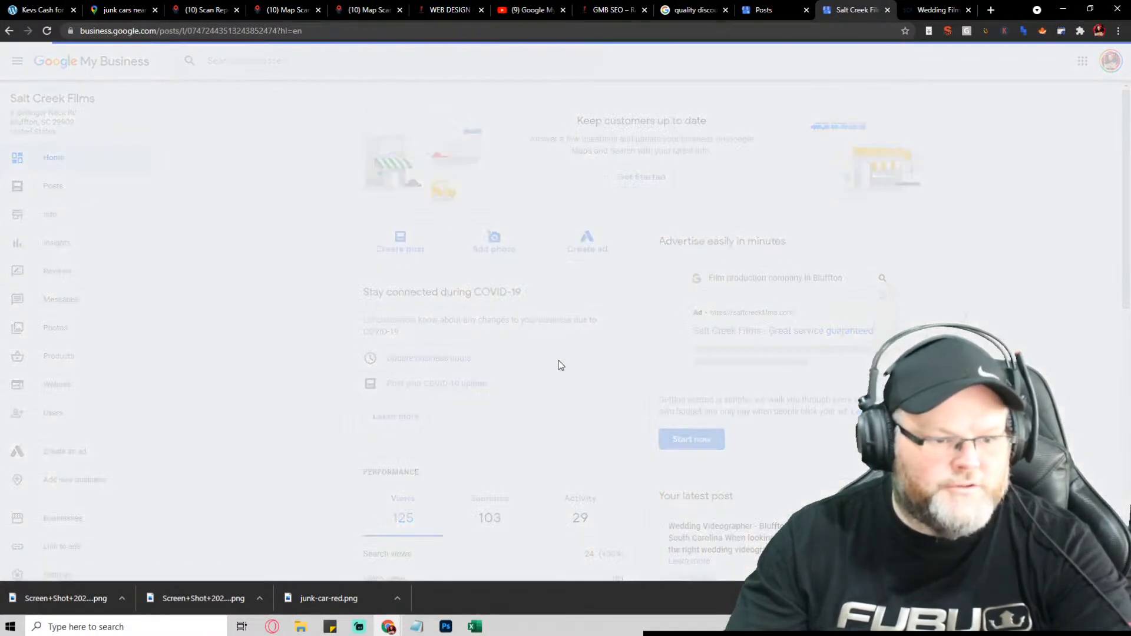
Step: Review the rejected wedding videographer post and copy its full text, from the headline to the website link
scroll(560, 359, "down", 3)
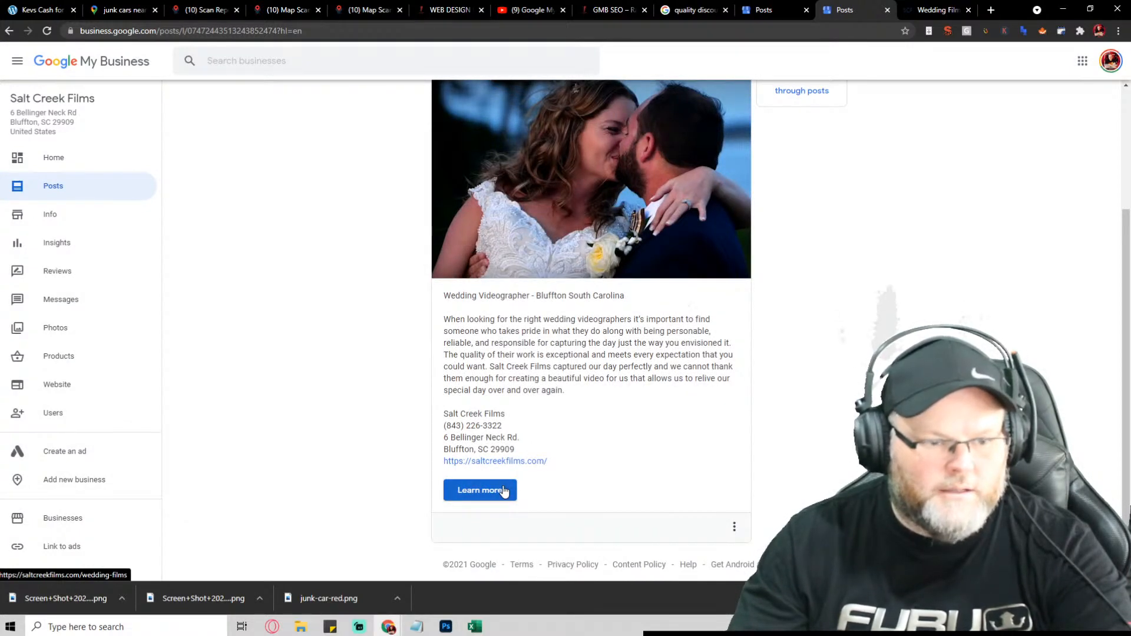
scroll(701, 398, "up", 3)
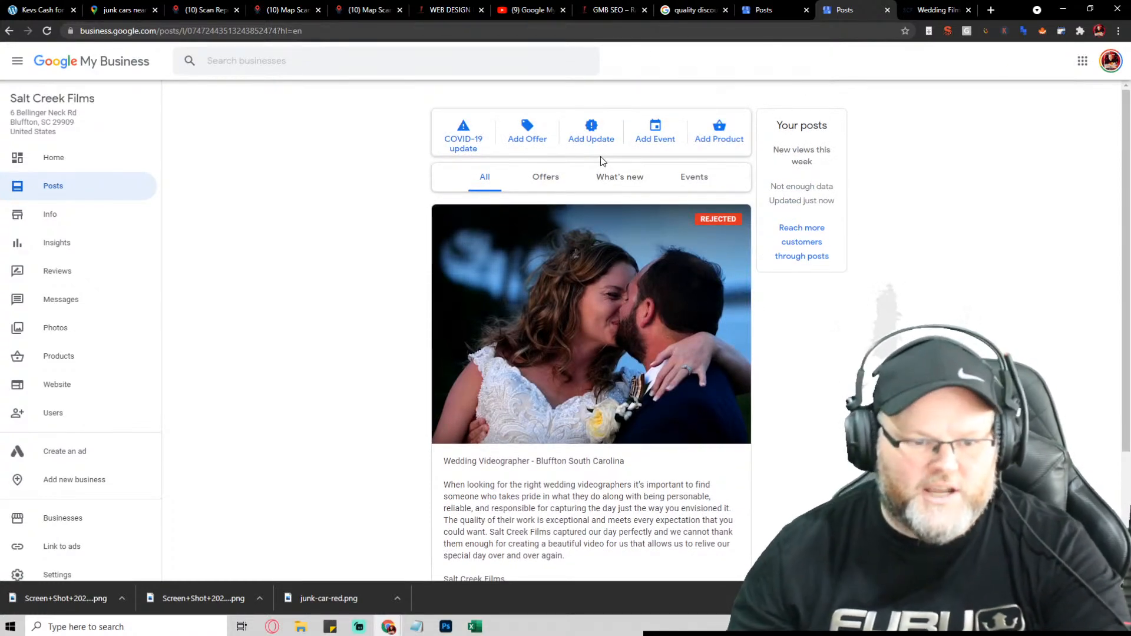
scroll(598, 161, "down", 1)
scroll(599, 160, "down", 3)
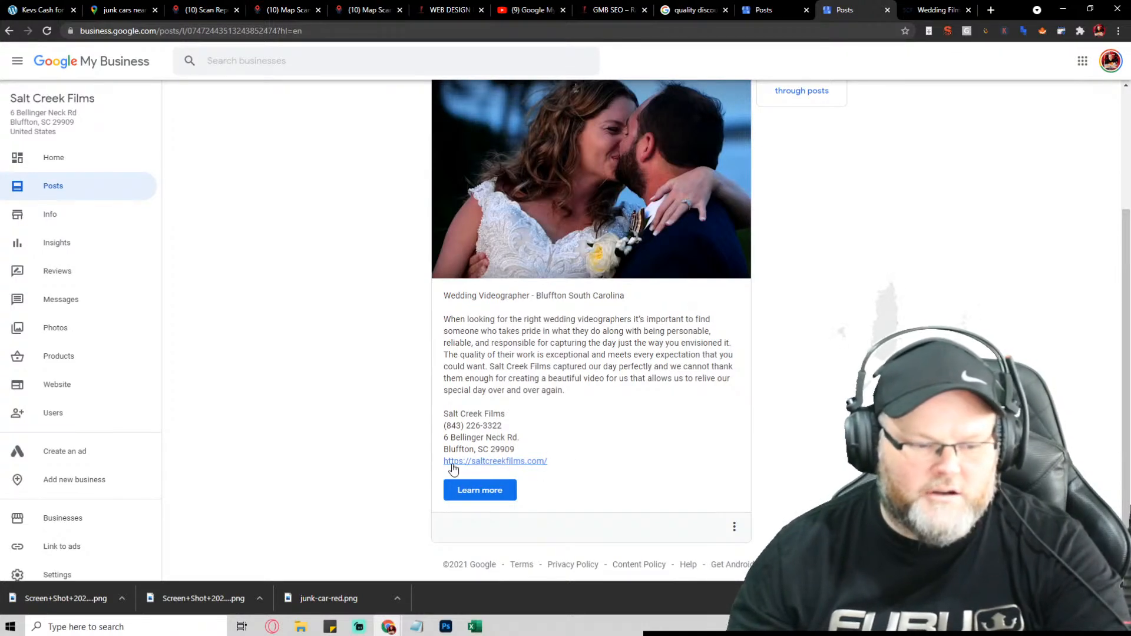
left_click(734, 526)
left_click(845, 477)
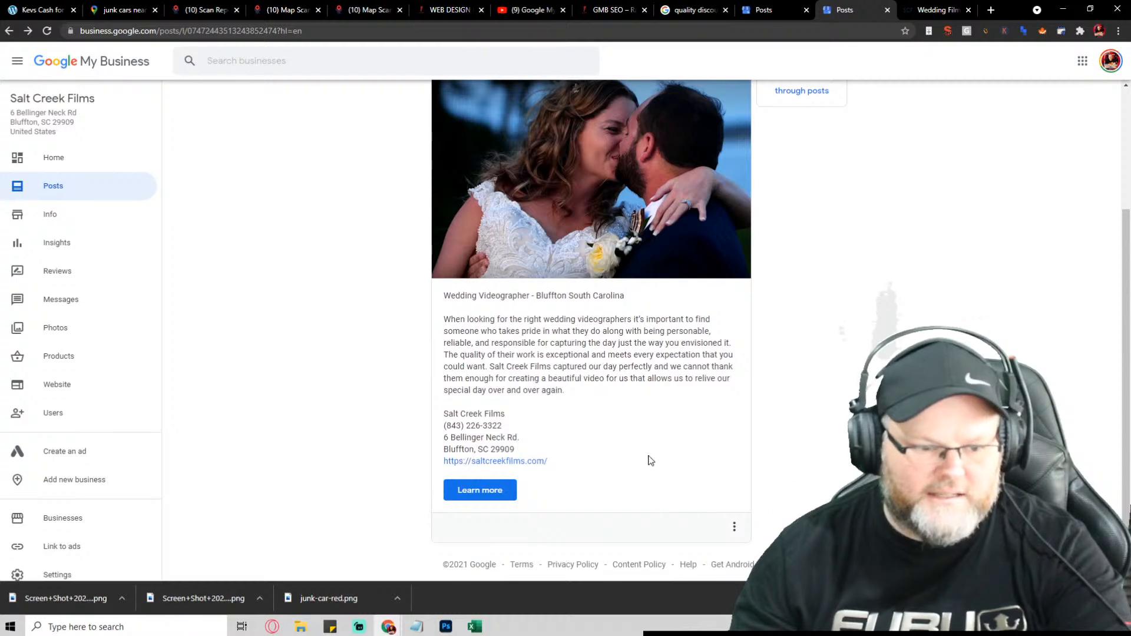
left_click_drag(572, 466, 437, 292)
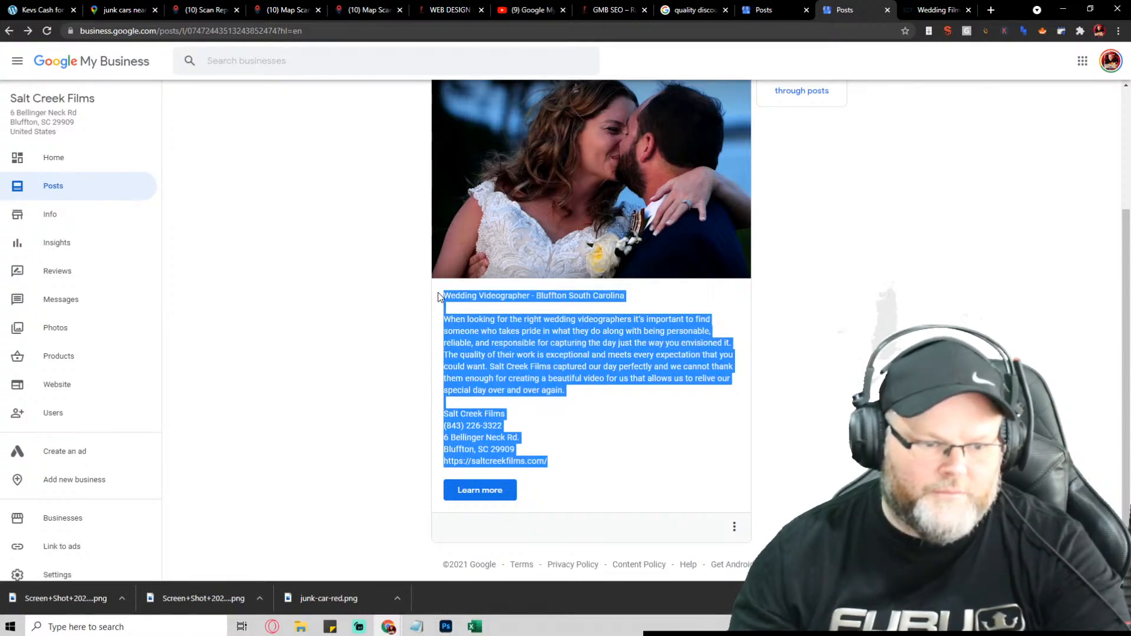
scroll(703, 379, "up", 3)
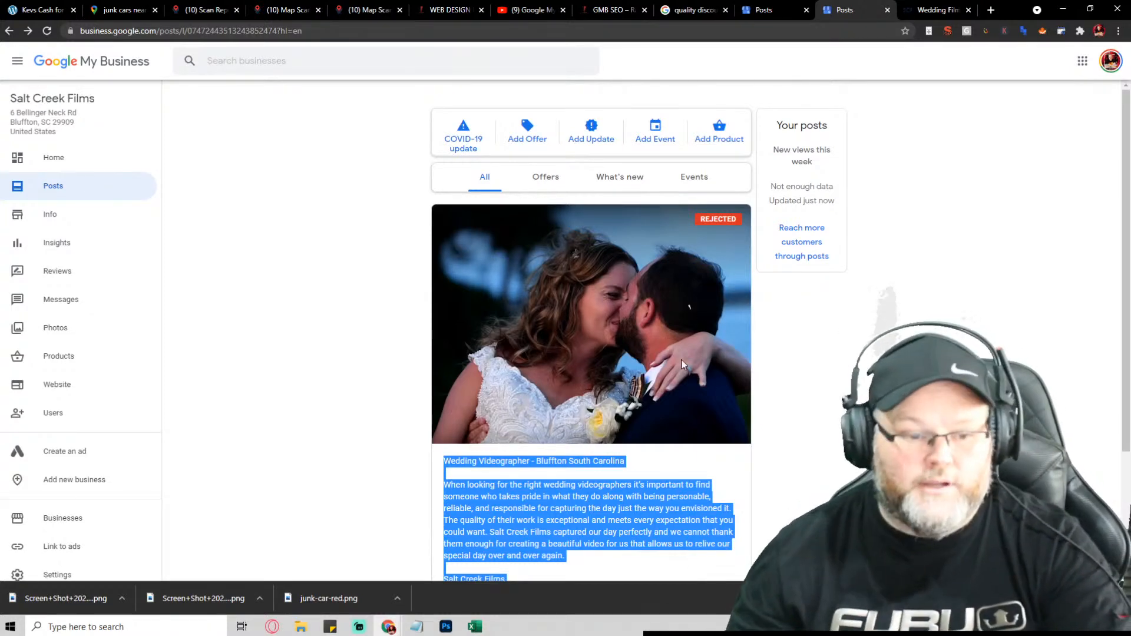
scroll(626, 366, "down", 3)
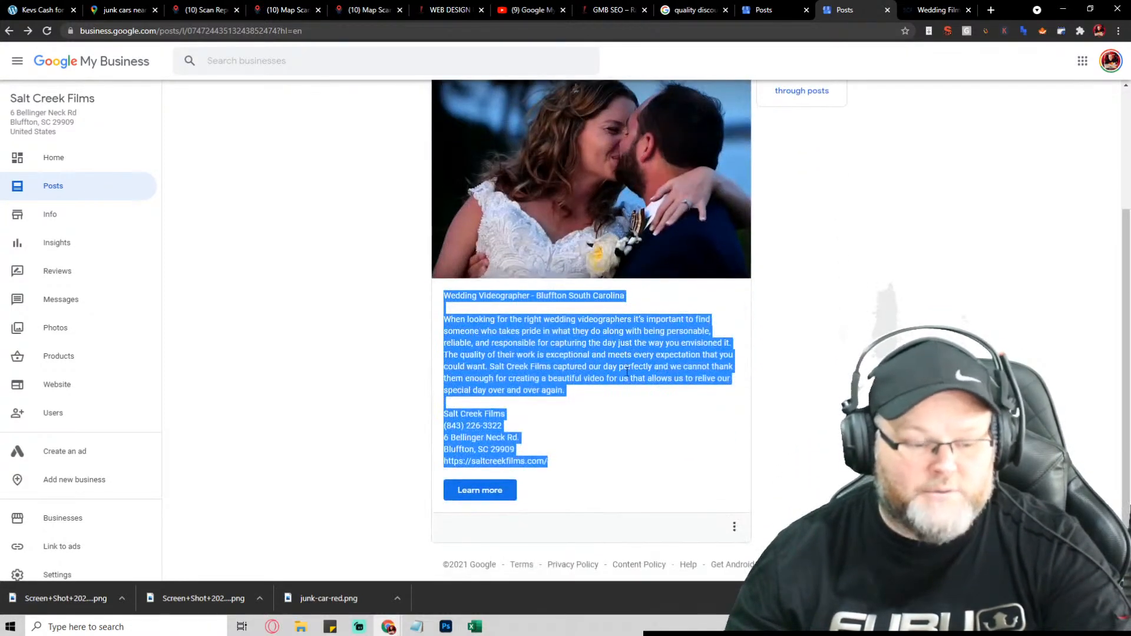
scroll(626, 442, "up", 3)
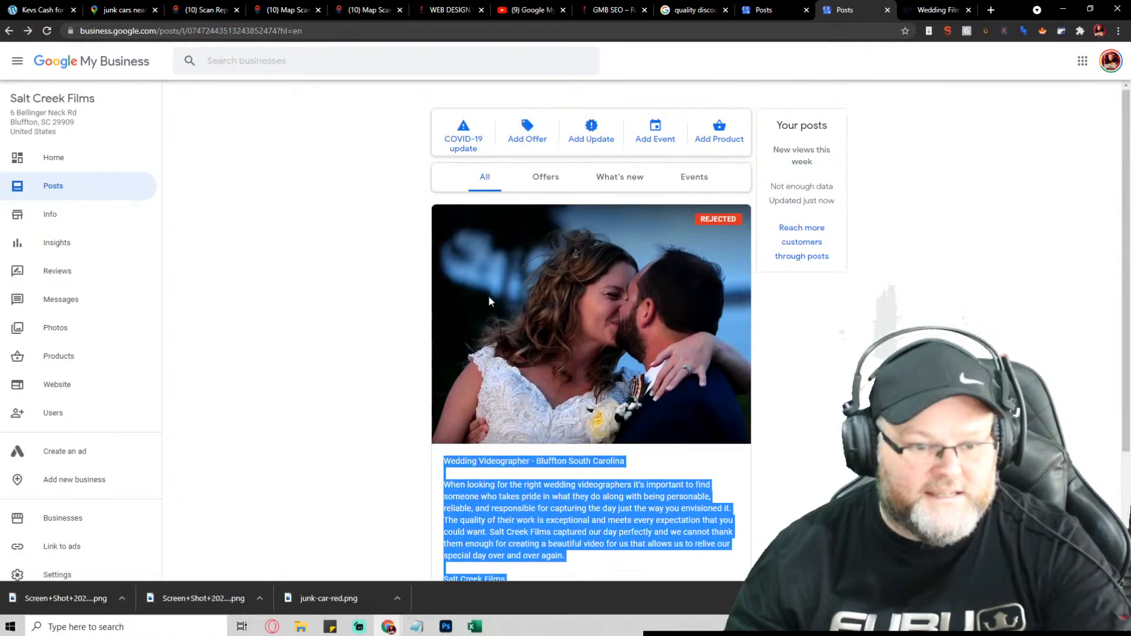
scroll(690, 313, "down", 3)
right_click(558, 339)
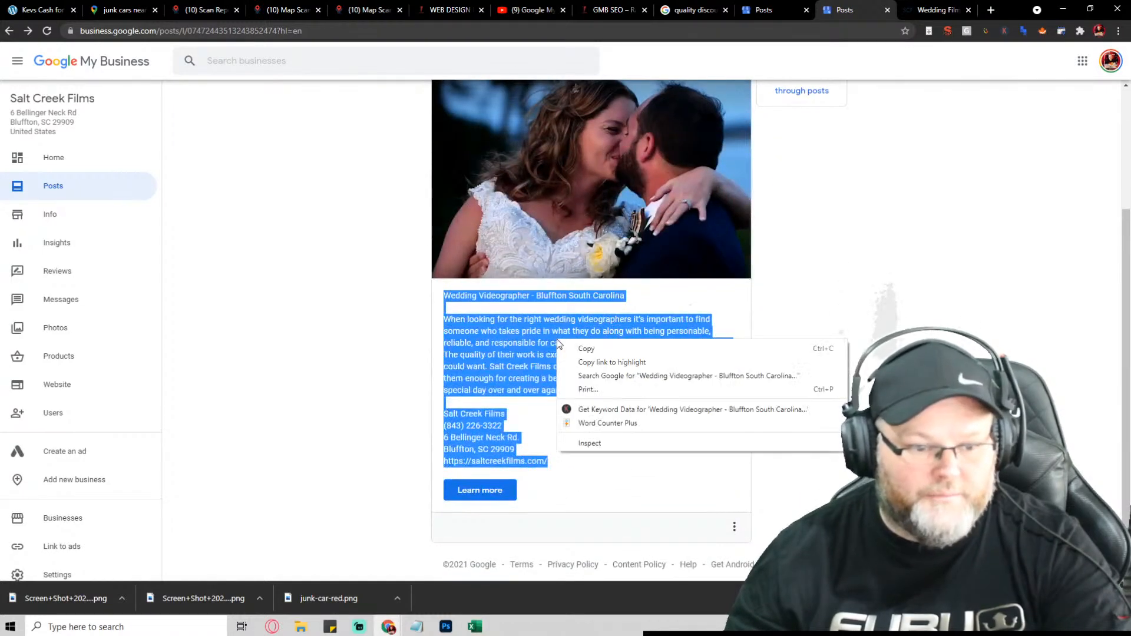
left_click(571, 344)
Step: Delete the rejected wedding videographer post and start creating a new post
left_click(734, 526)
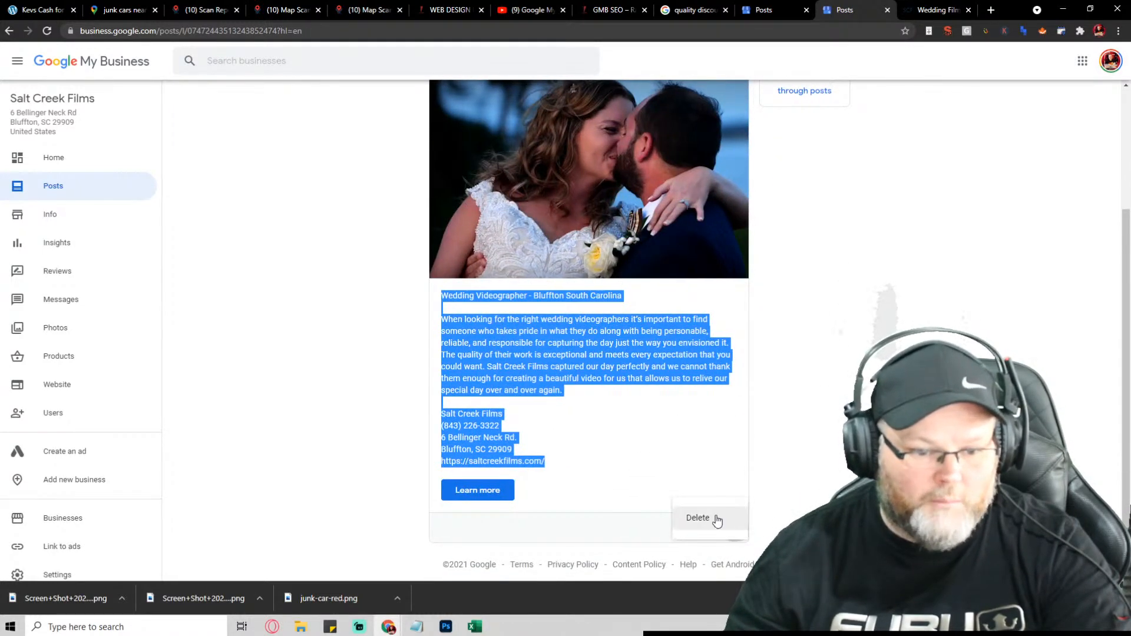
left_click(693, 507)
left_click(662, 342)
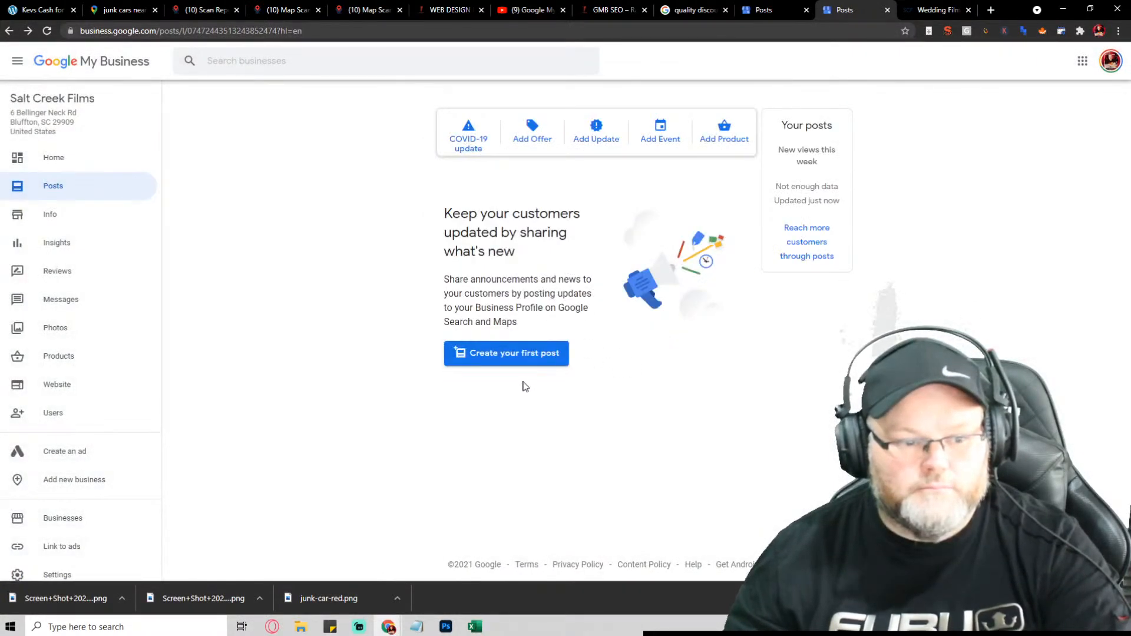
left_click(515, 355)
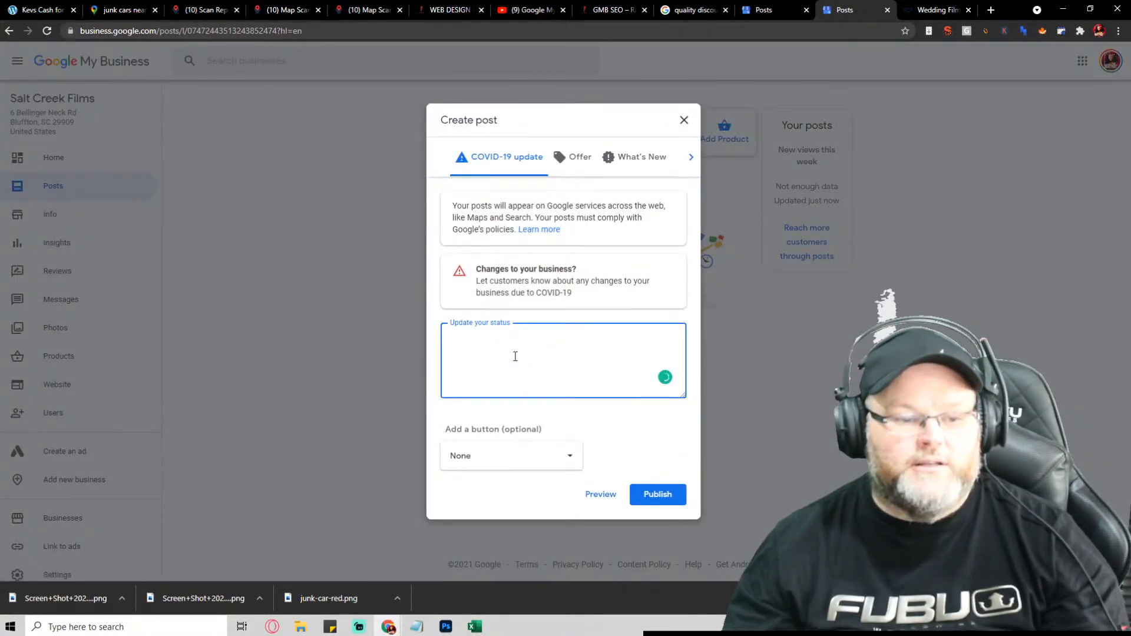
Step: Make it a What's New post and upload the Desktop photo Screen+Shot+2020-02-19+at+11.45.39+PM
left_click(633, 157)
left_click(558, 284)
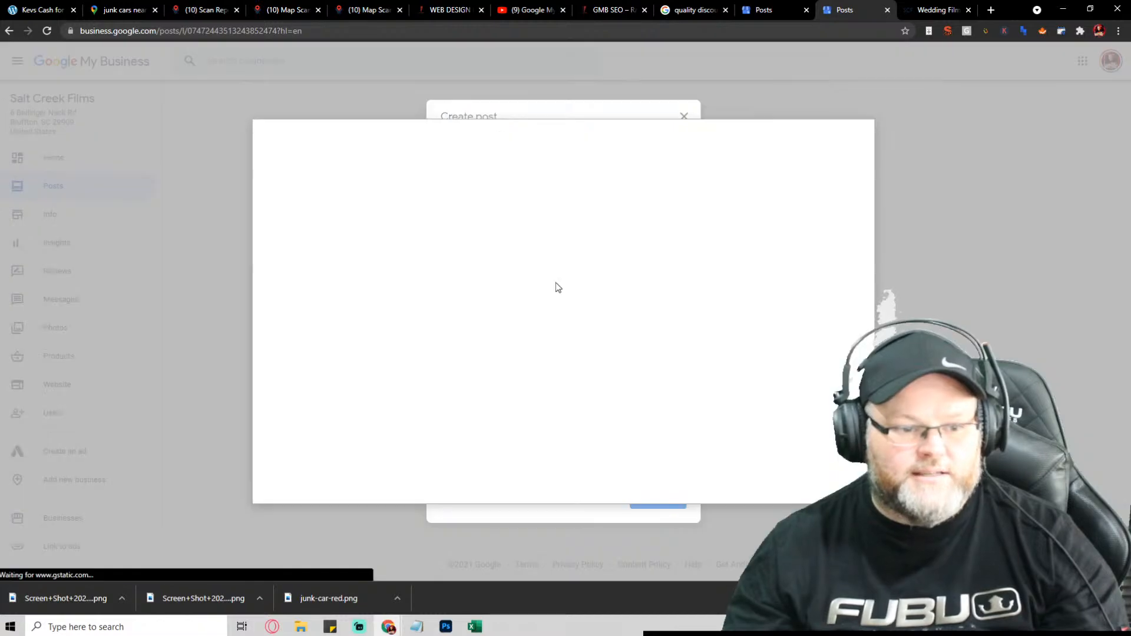
left_click(560, 343)
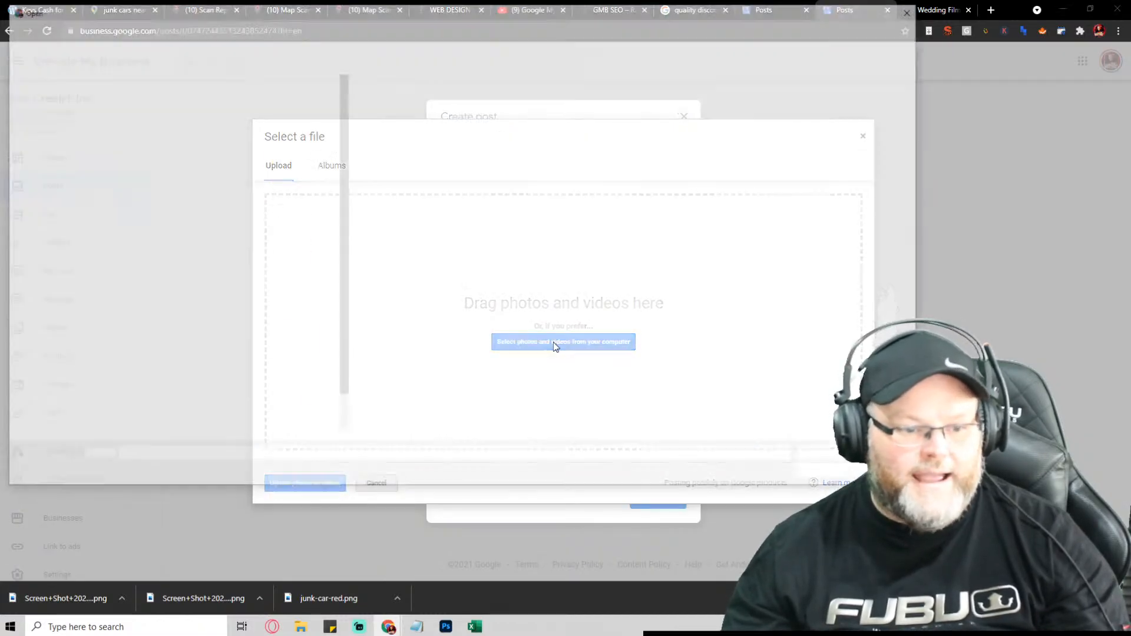
left_click(289, 347)
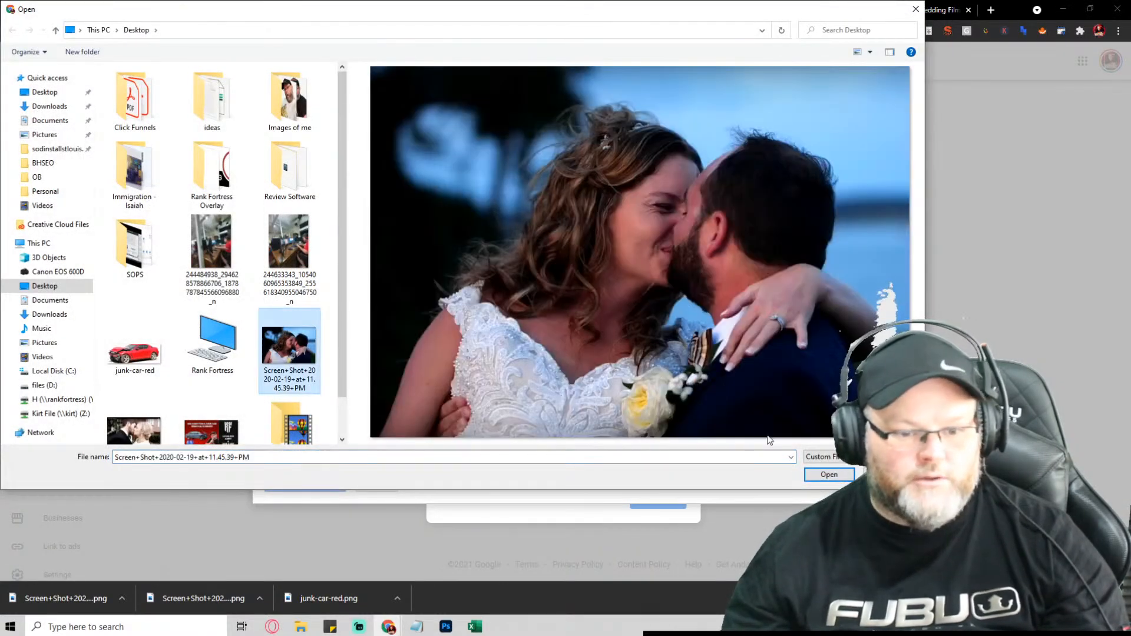
scroll(247, 354, "down", 1)
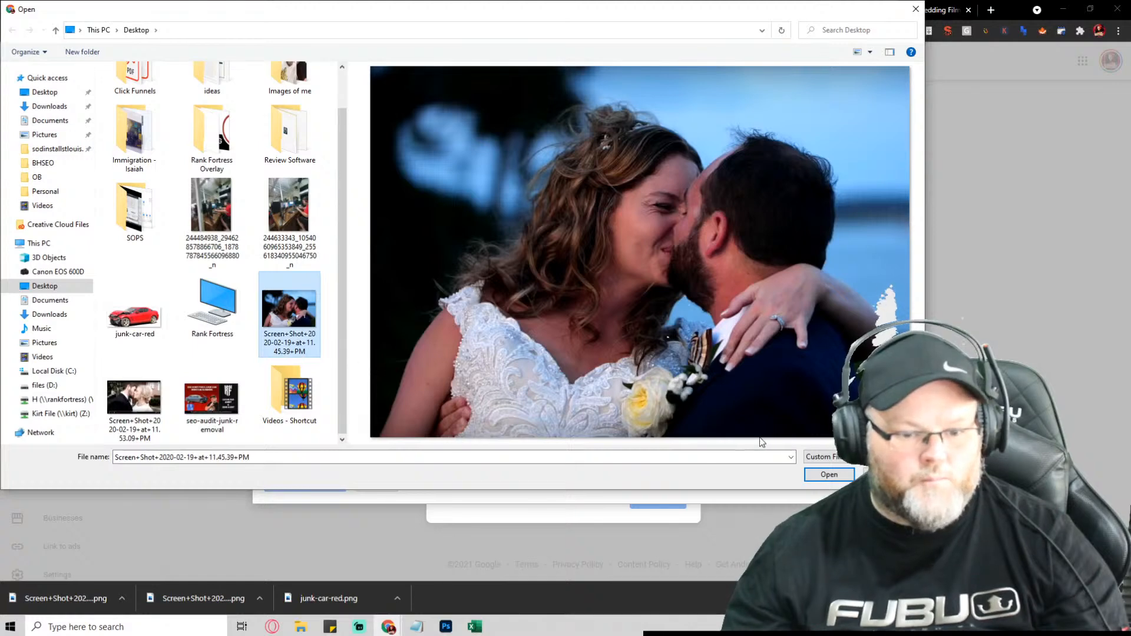
left_click(828, 474)
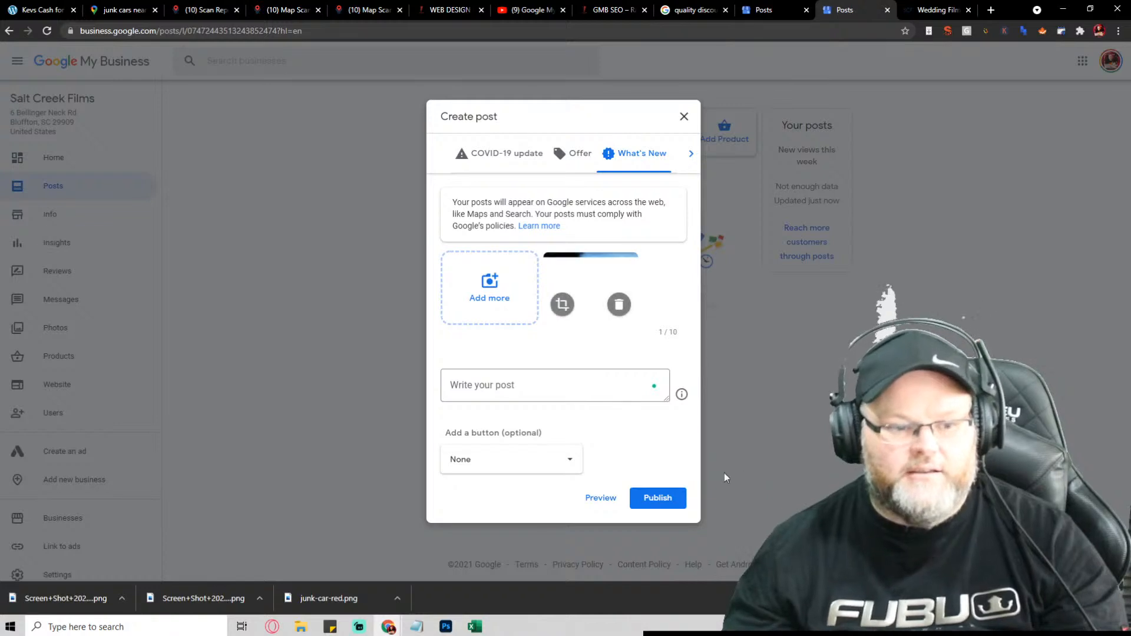
left_click(560, 384)
key("ctrl+v")
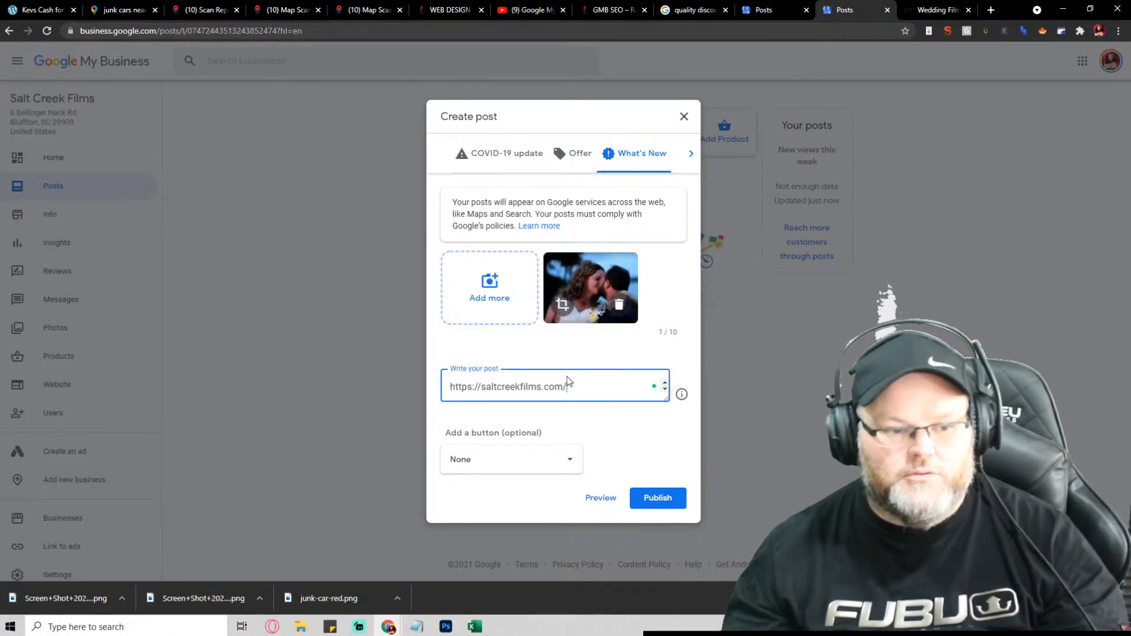
scroll(602, 386, "up", 2)
scroll(602, 385, "down", 3)
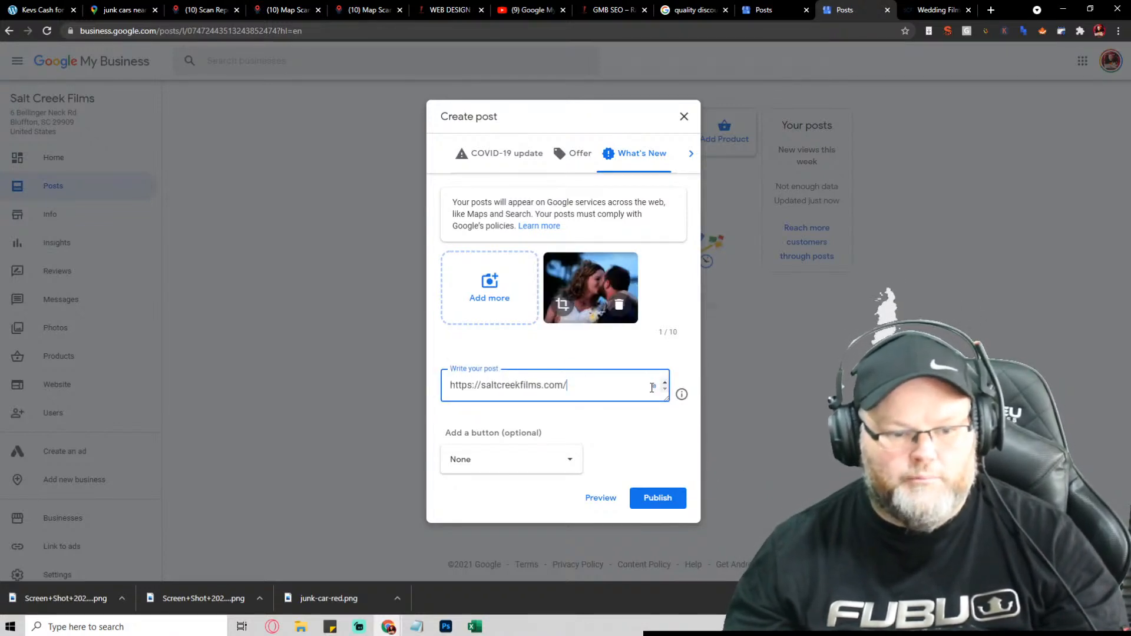
left_click_drag(665, 400, 661, 505)
left_click_drag(583, 489, 440, 497)
key("ctrl+c")
key("BackSpace")
key("BackSpace")
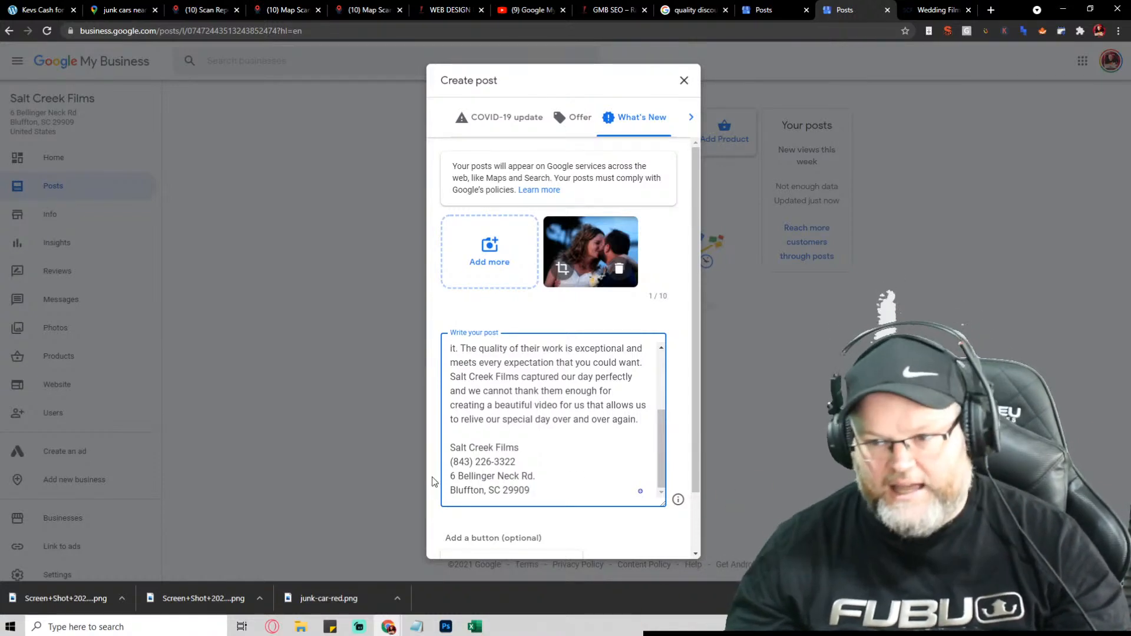
scroll(553, 483, "down", 2)
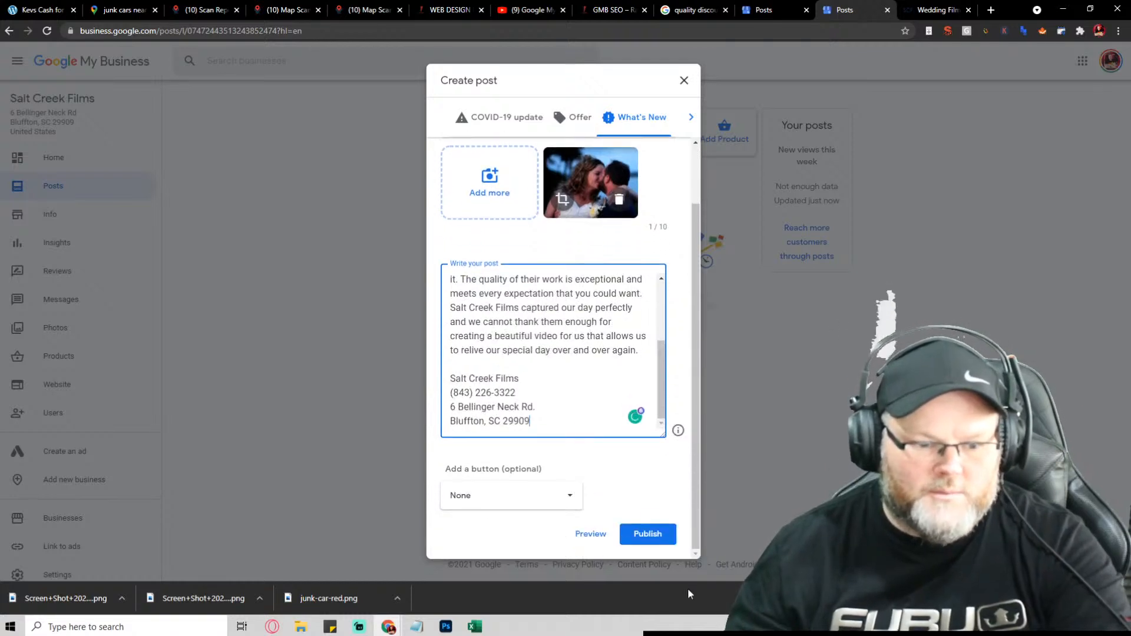
left_click(548, 495)
left_click(463, 405)
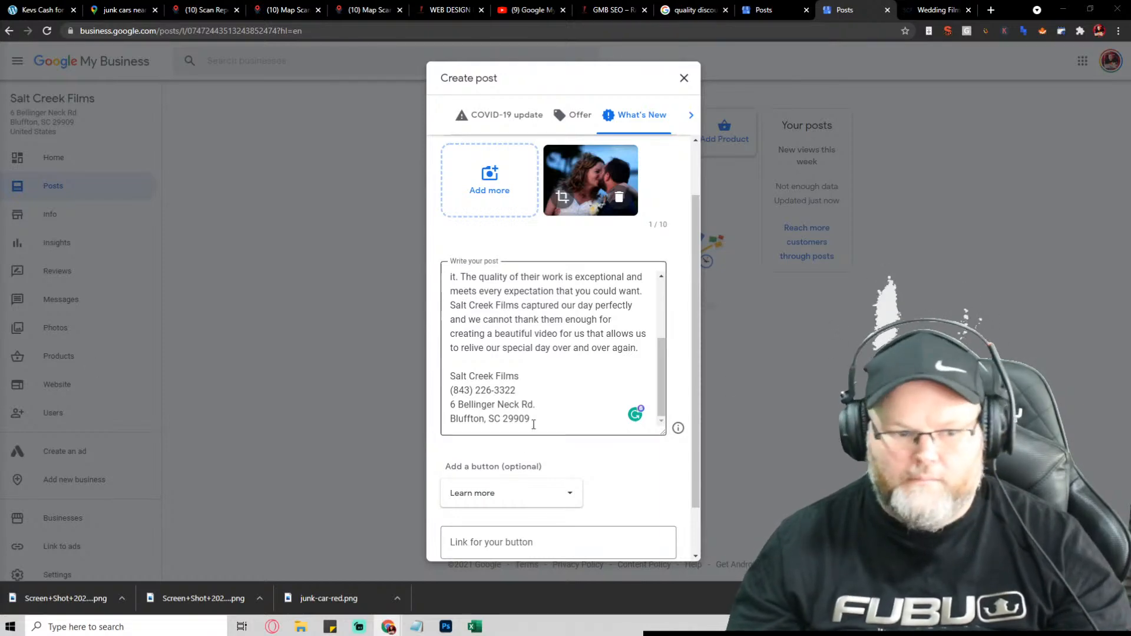
left_click(601, 540)
key("ctrl+v")
scroll(602, 518, "down", 2)
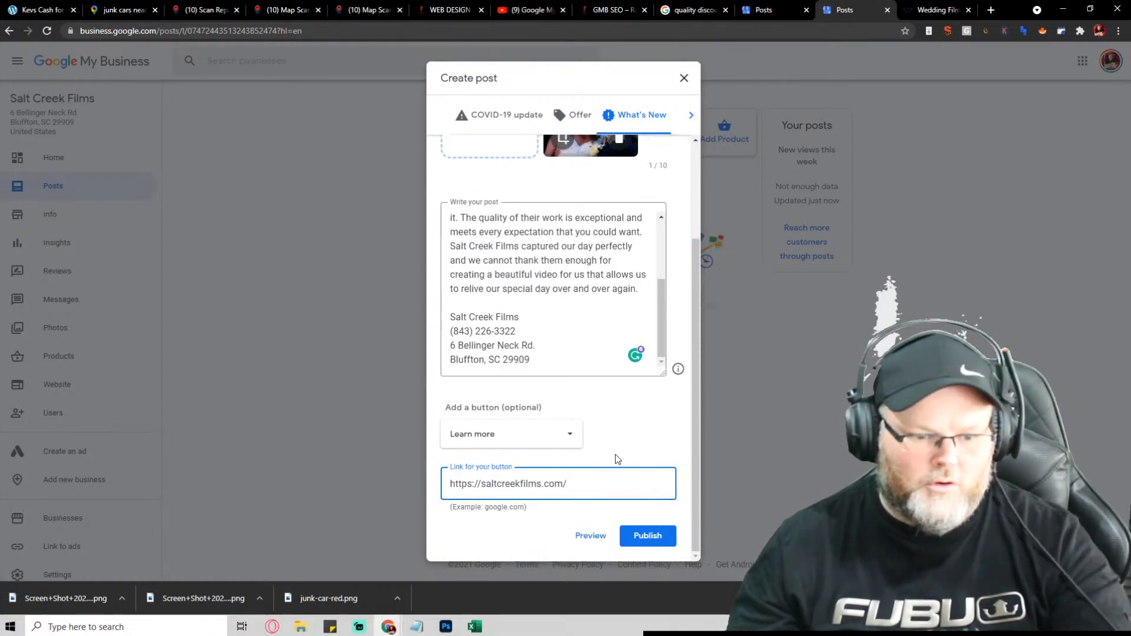
left_click(648, 536)
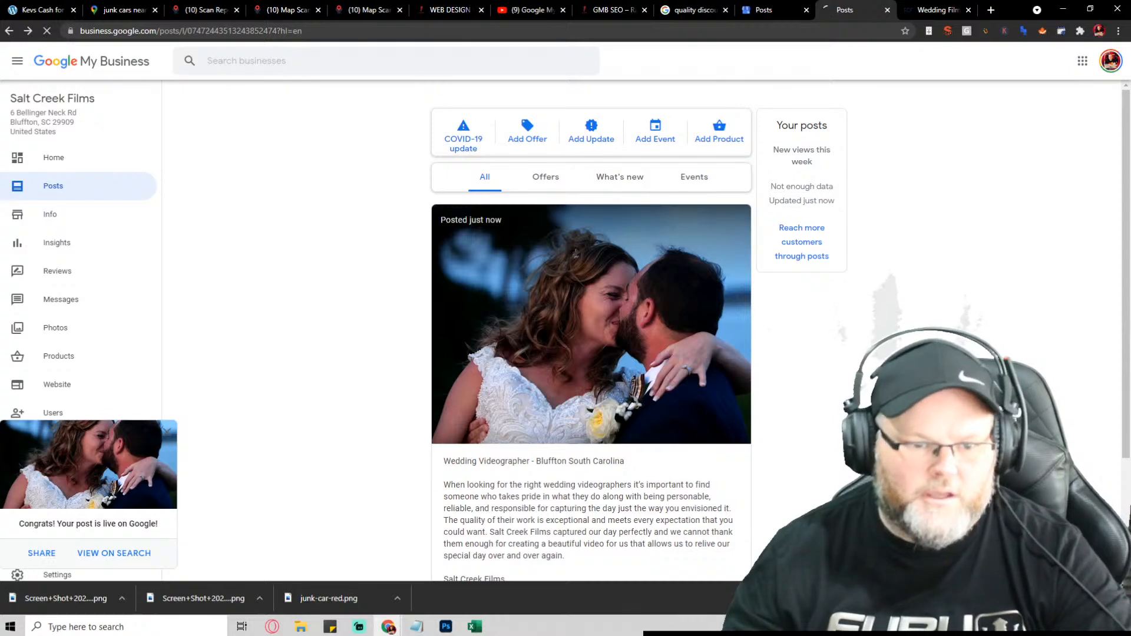
Step: Reload the posts page, review the newly published wedding videographer post and select its full text from headline to address
key("F5")
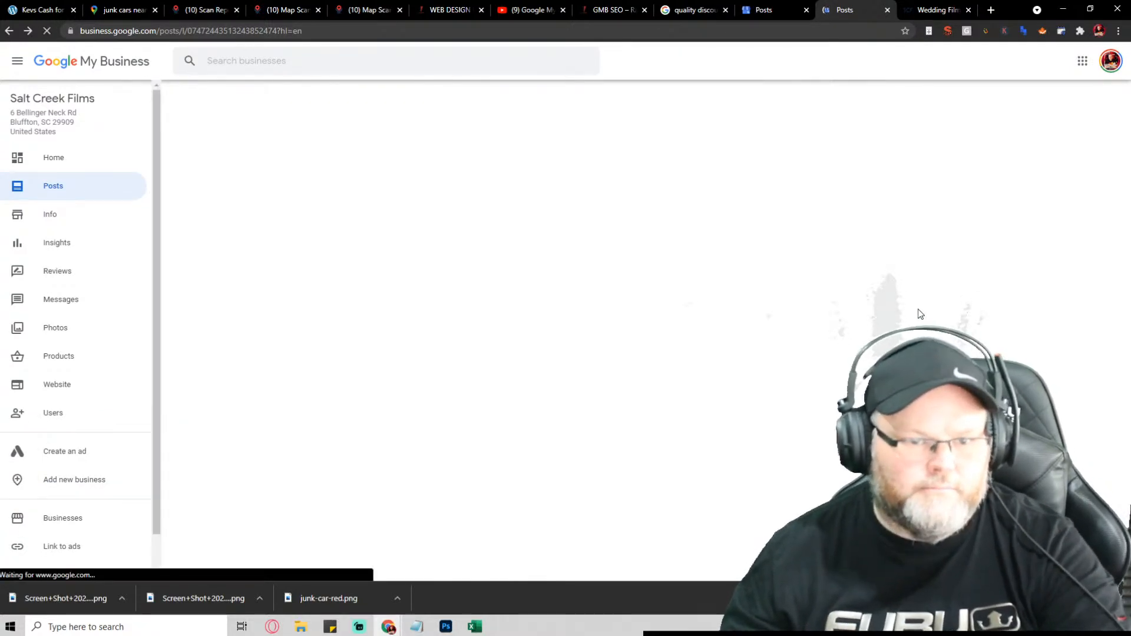
scroll(914, 323, "down", 5)
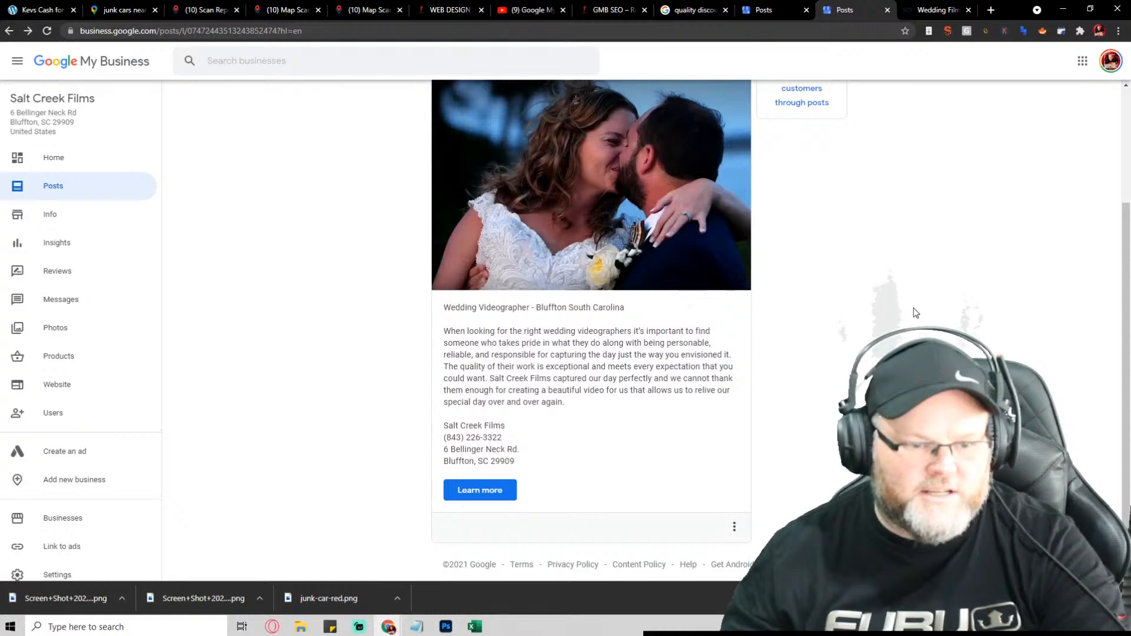
scroll(911, 312, "up", 2)
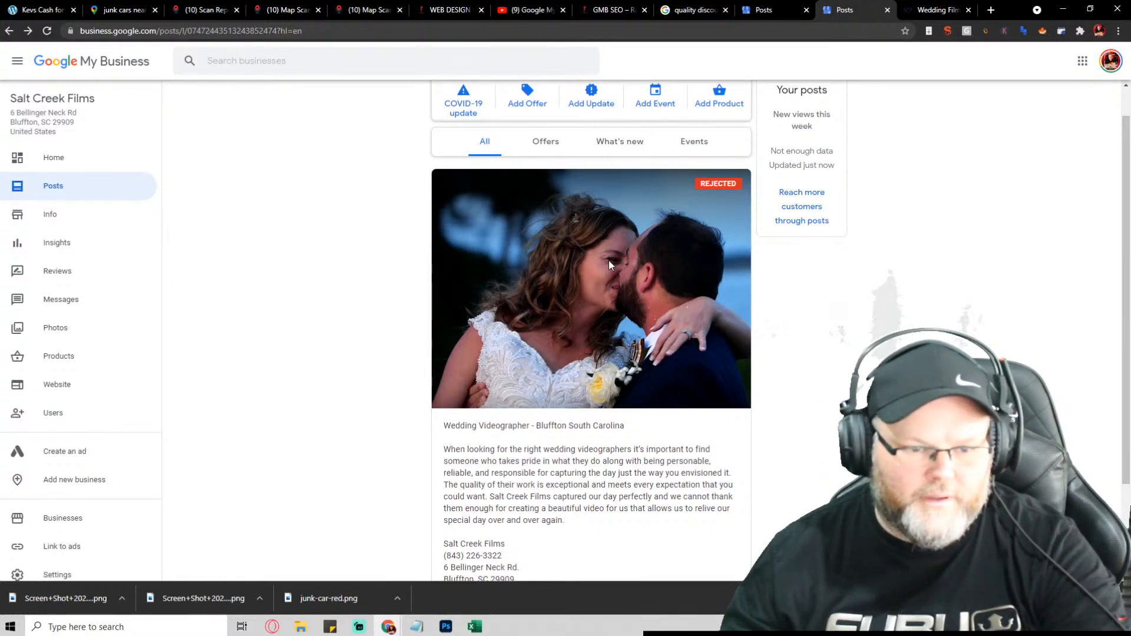
scroll(609, 260, "down", 2)
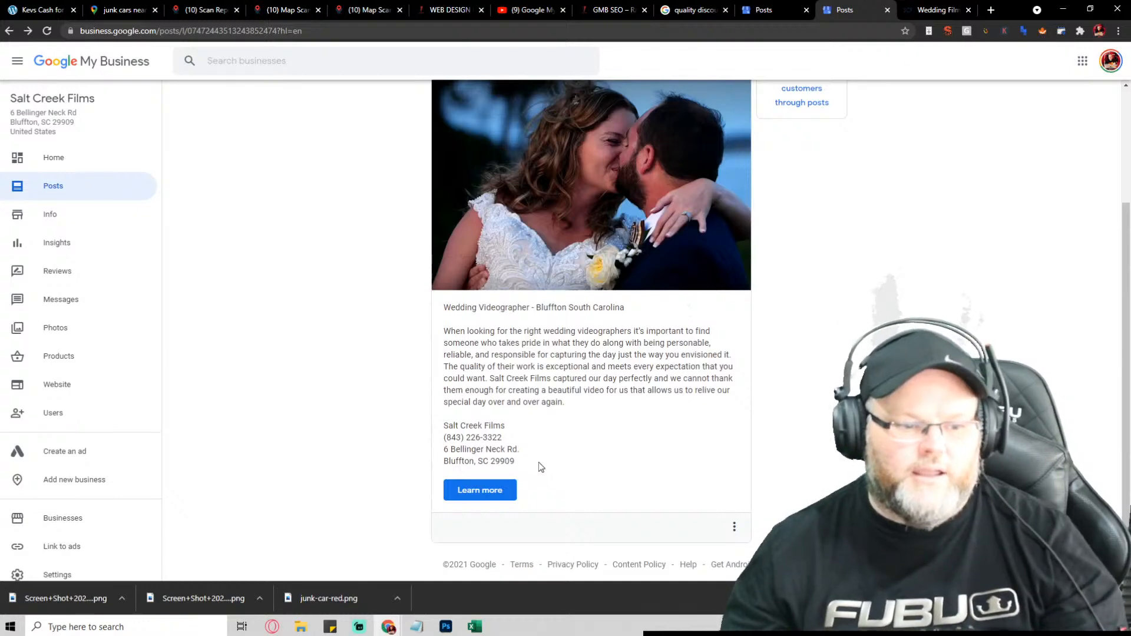
left_click_drag(541, 467, 433, 317)
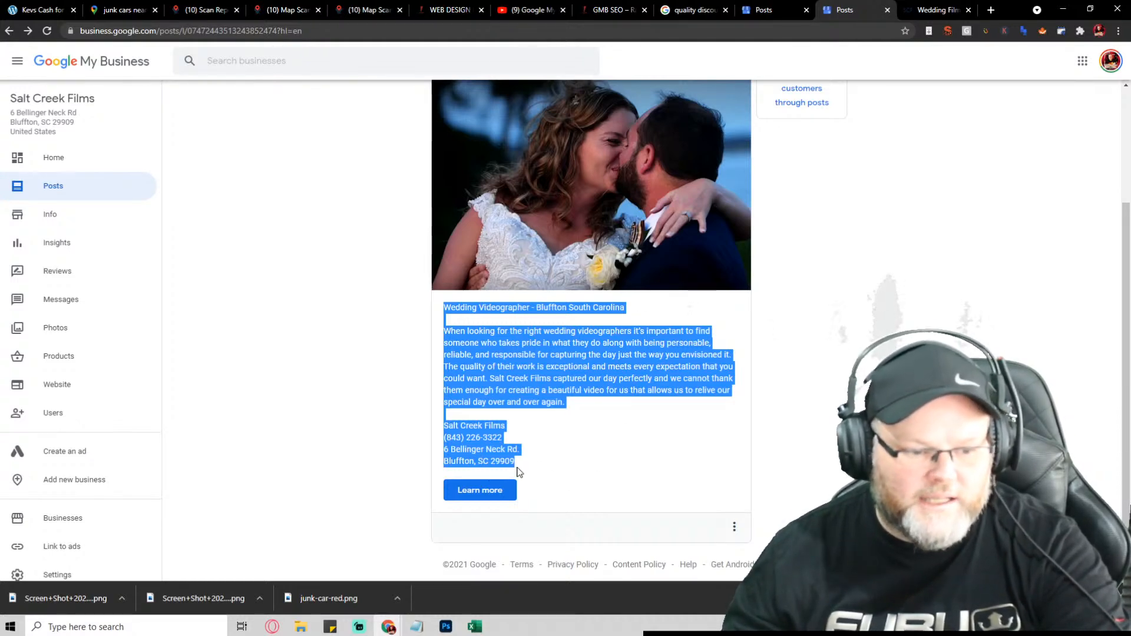
Step: Delete the newly published wedding videographer post and open the photo upload for a new What's New post
left_click(734, 527)
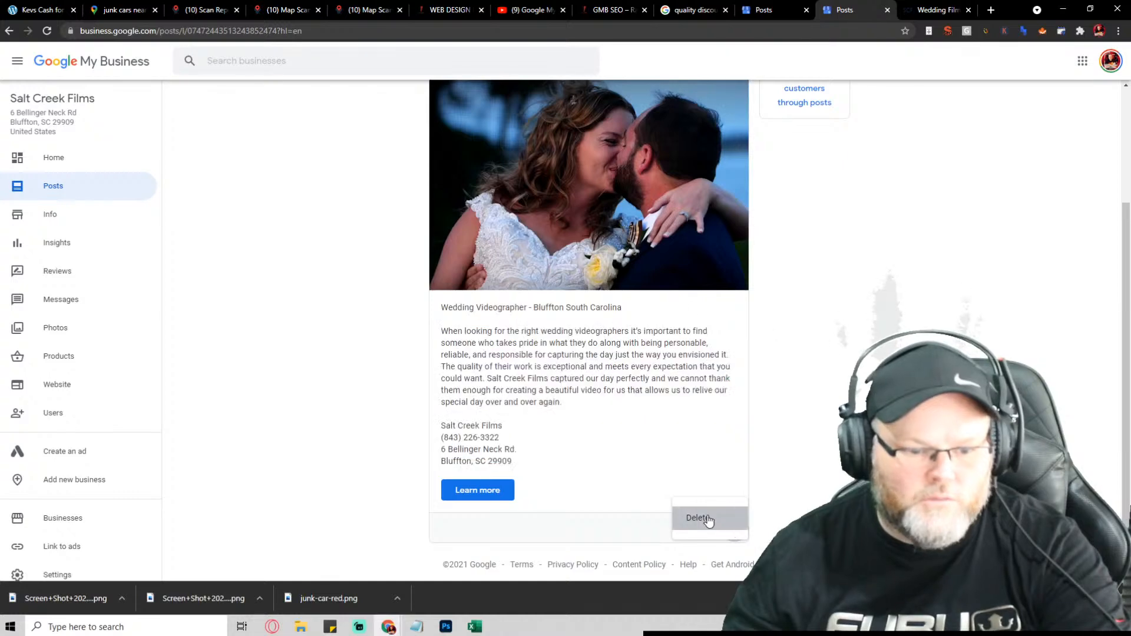
left_click(704, 519)
left_click(663, 344)
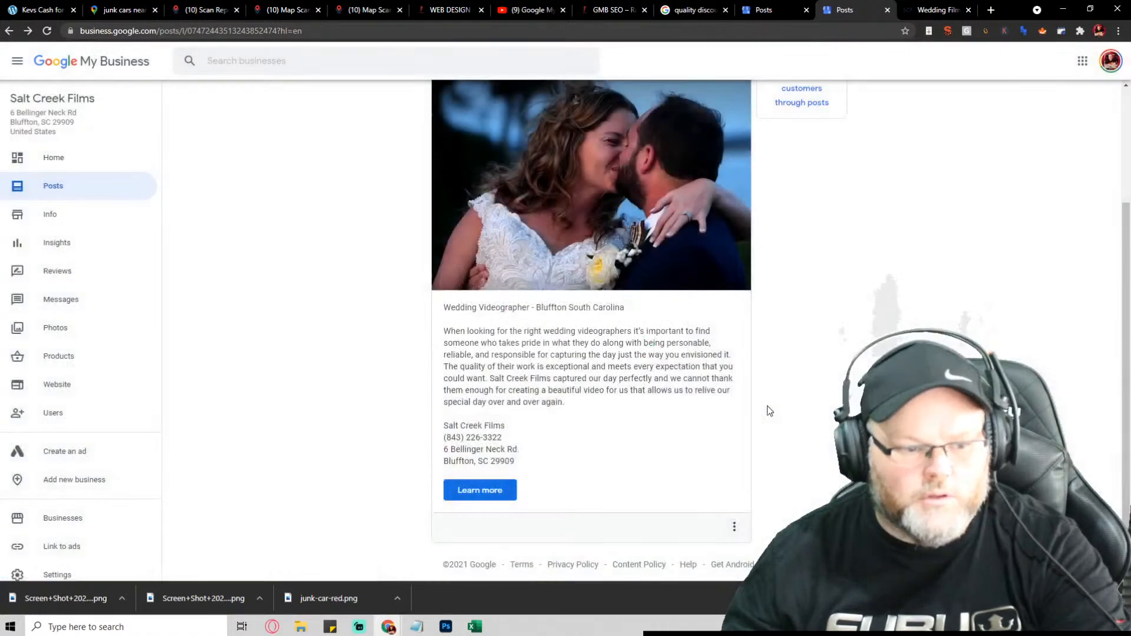
left_click(500, 355)
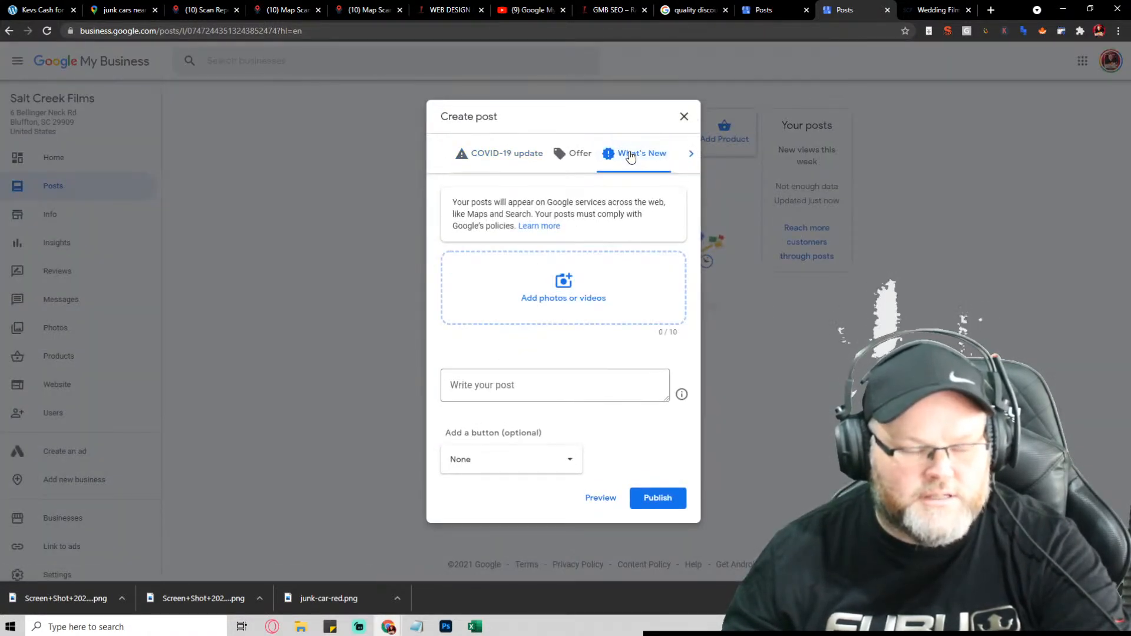
left_click(560, 284)
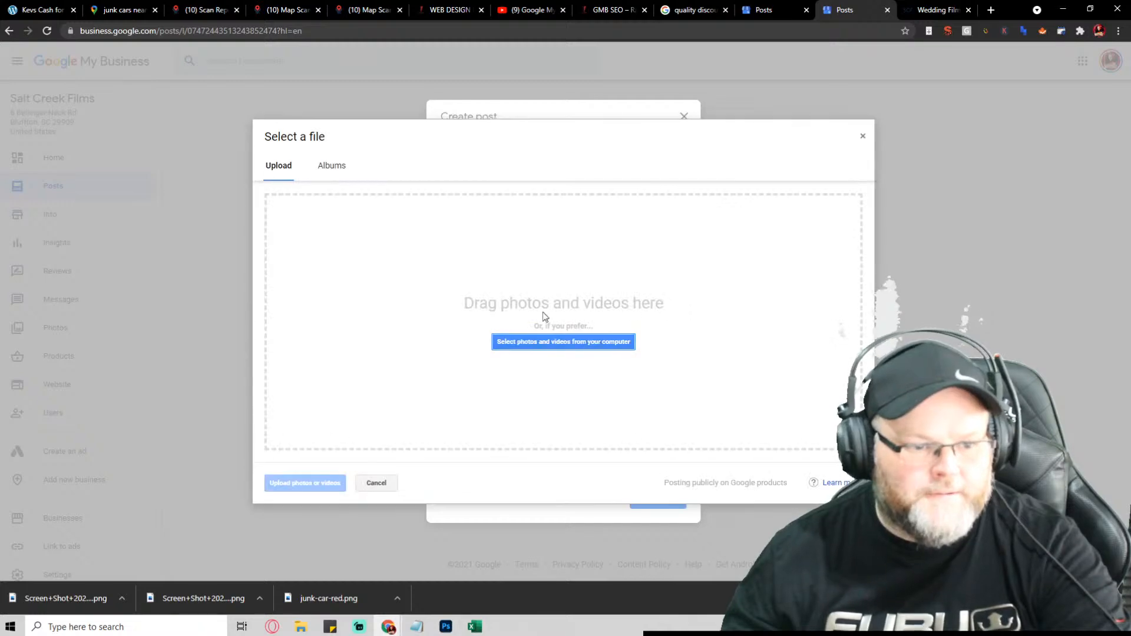
left_click(567, 346)
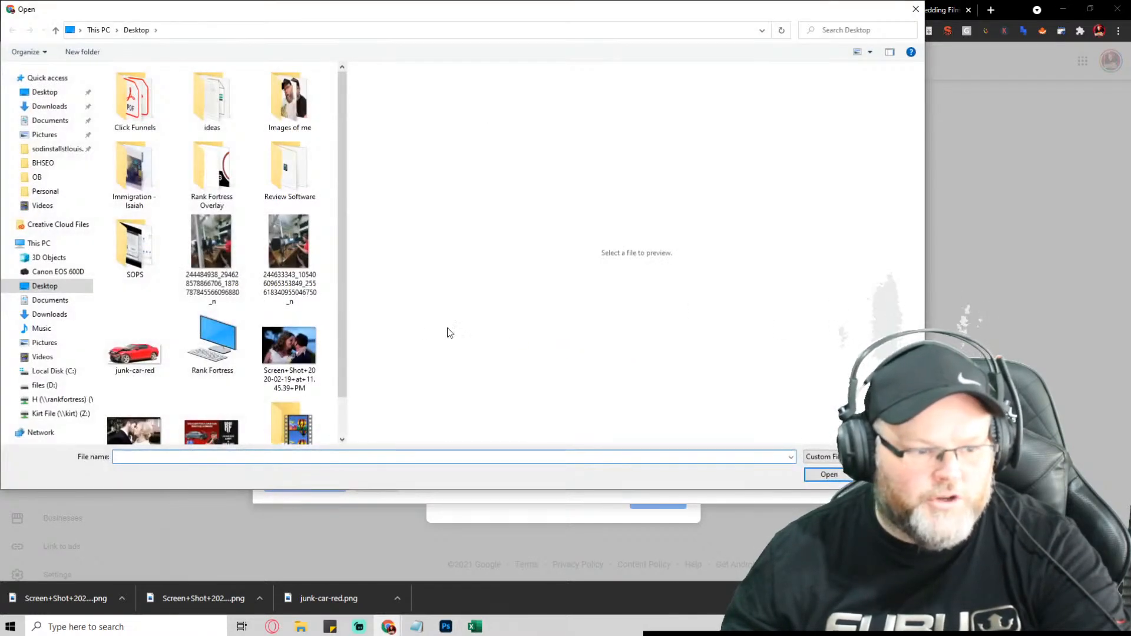
scroll(302, 347, "down", 1)
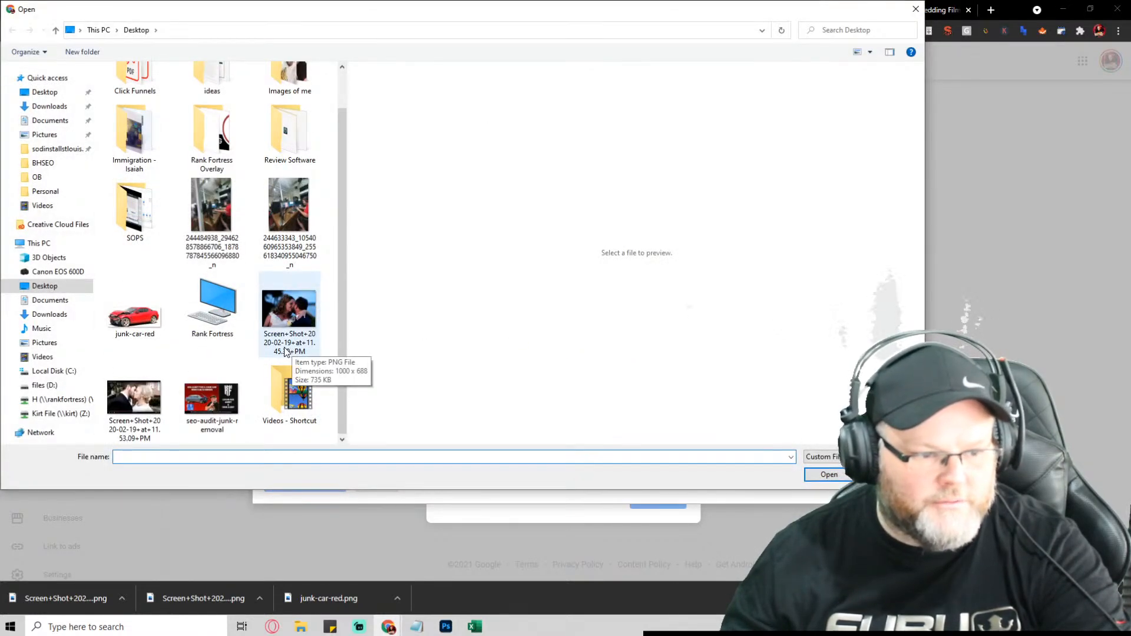
double_click(285, 351)
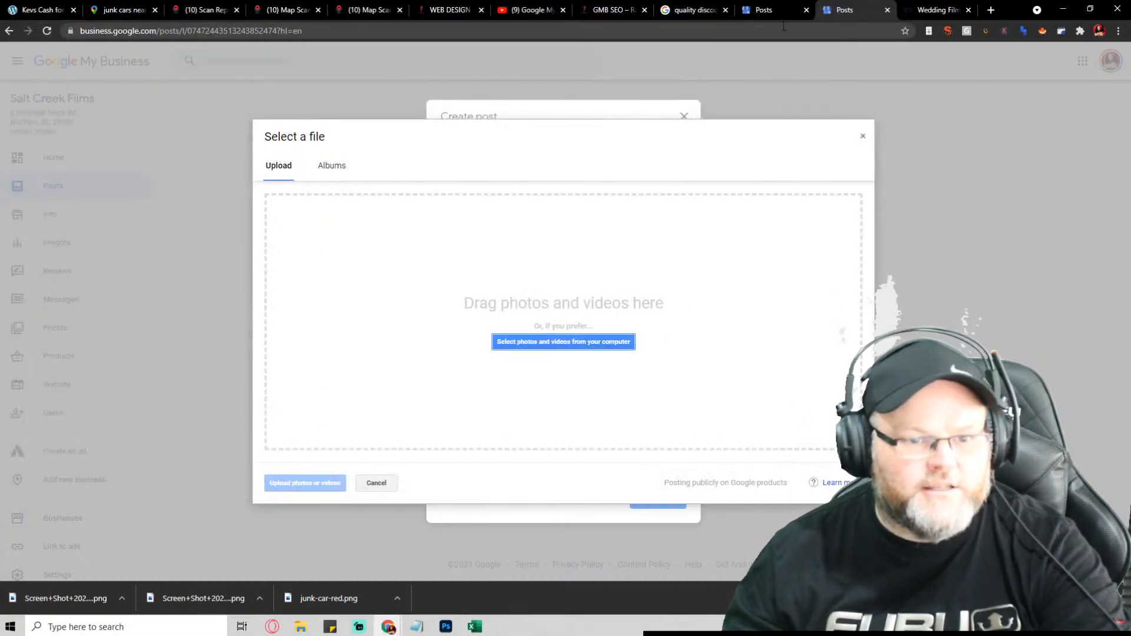
Step: On the Wedding Films page, save the couple's lawn photo as Screen+Shot+2020-02-19+at+11.59.00+PM on the Desktop and select the testimonial below it
left_click(937, 10)
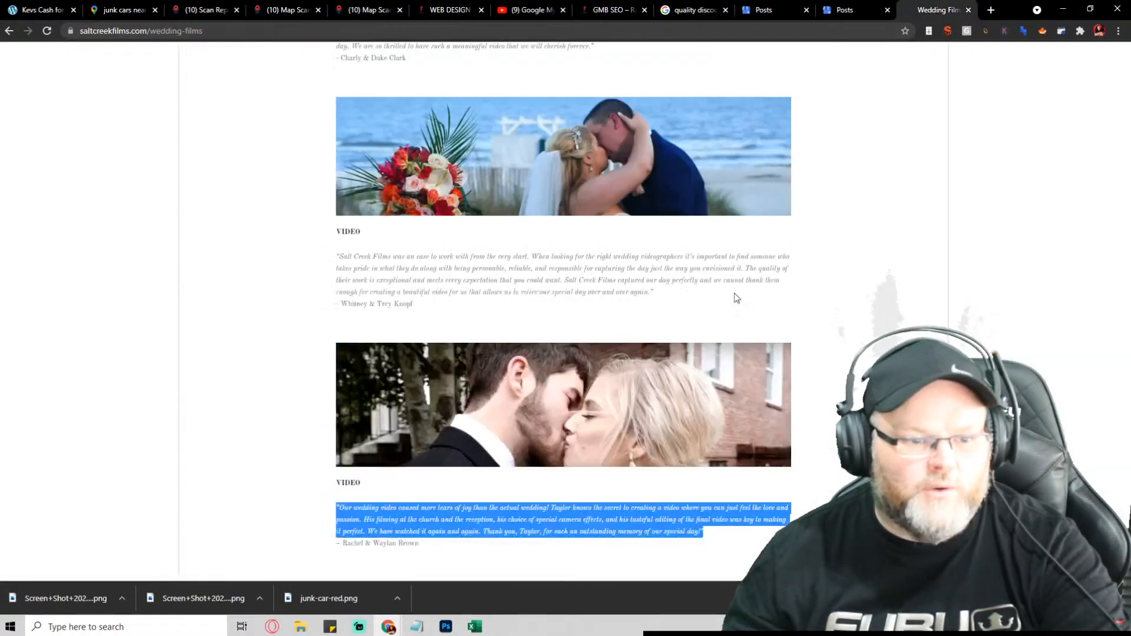
scroll(731, 306, "down", 10)
right_click(574, 241)
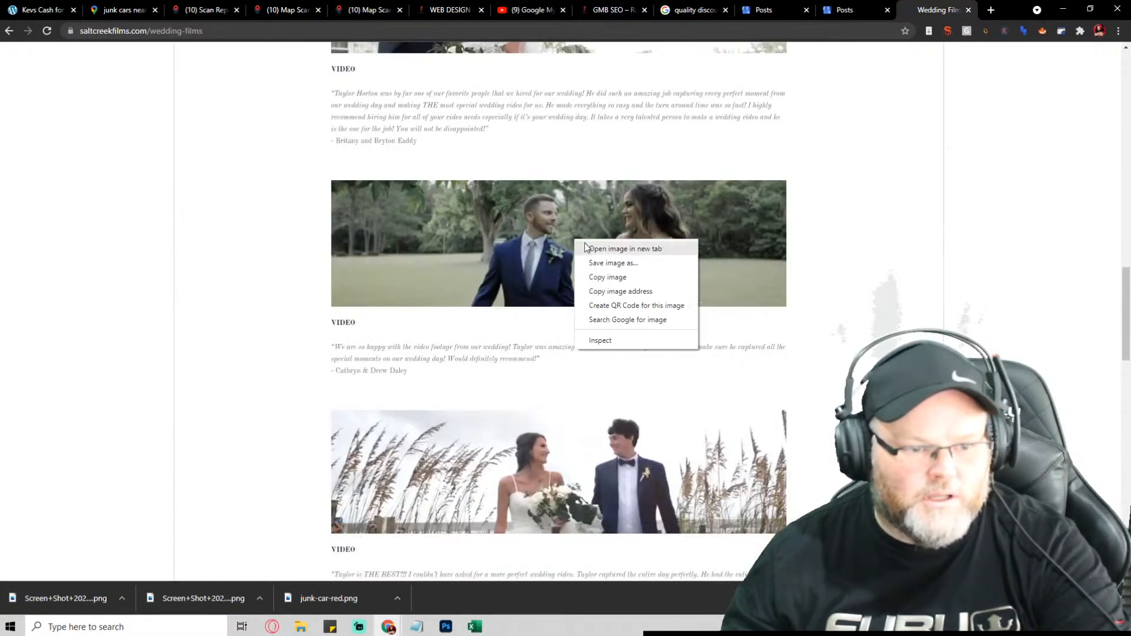
left_click(601, 262)
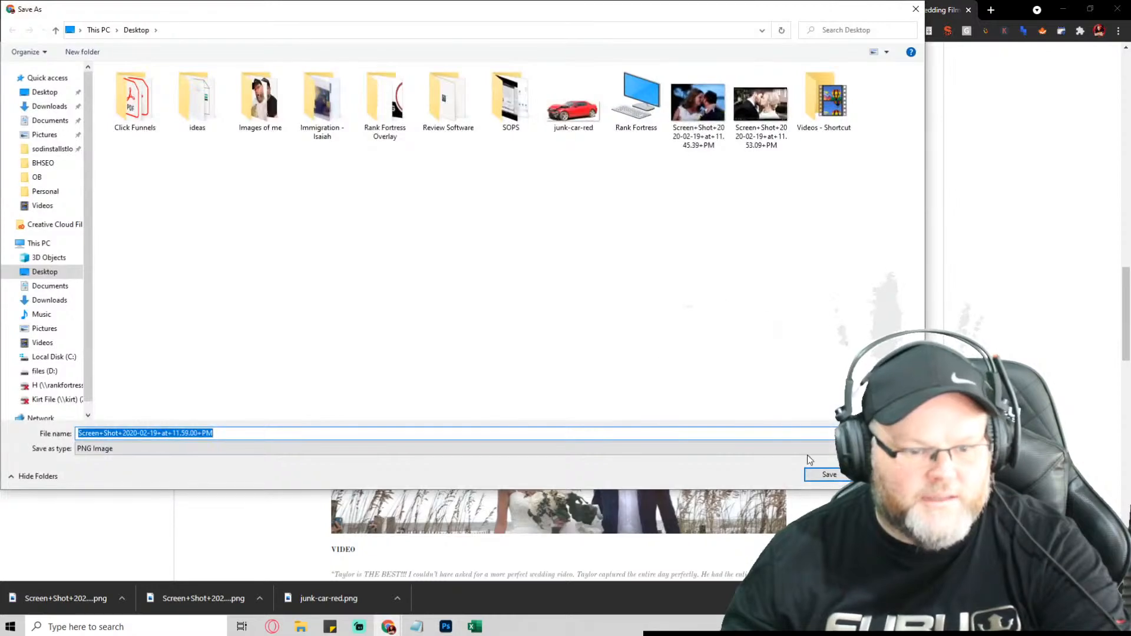
key("Return")
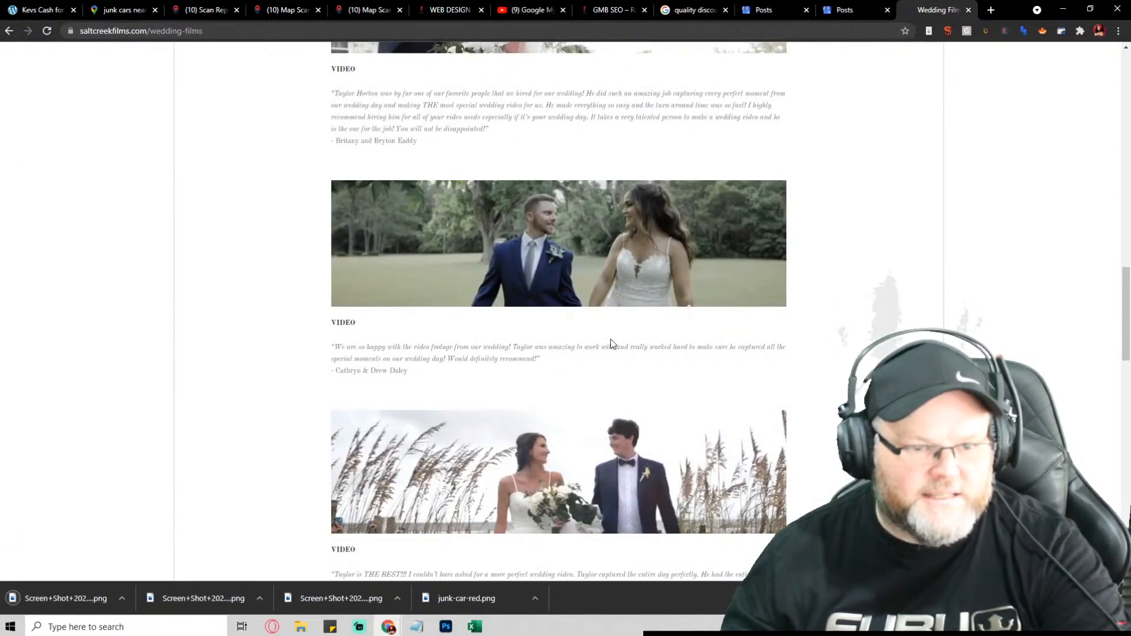
left_click_drag(546, 361, 329, 345)
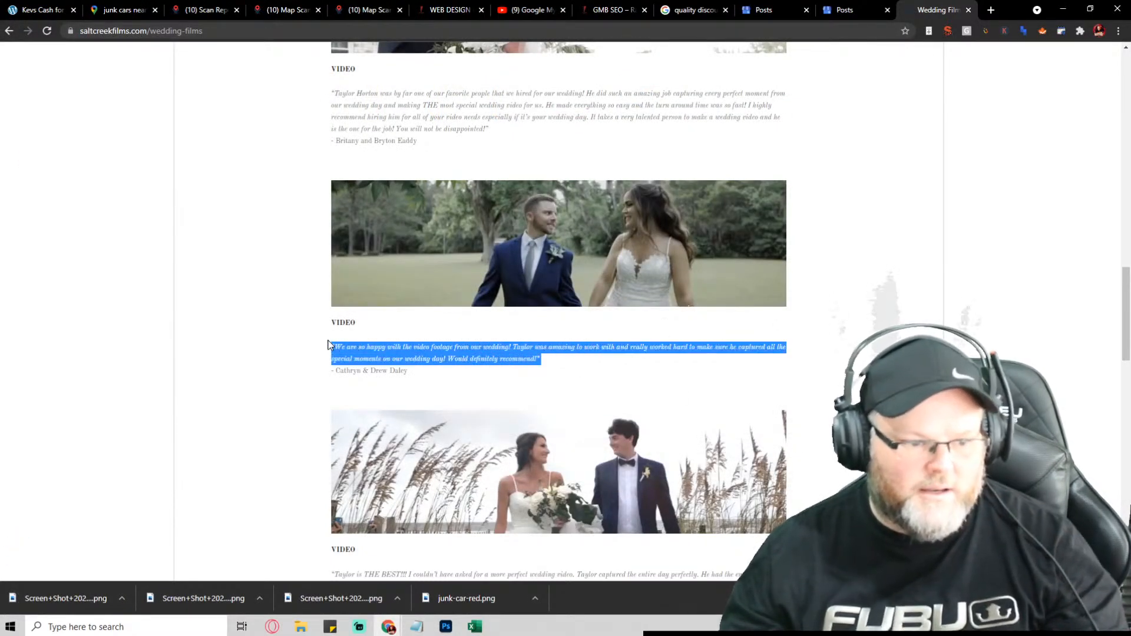
Step: Discard the unfinished post draft in the first Posts browser tab and close that tab
left_click(834, 11)
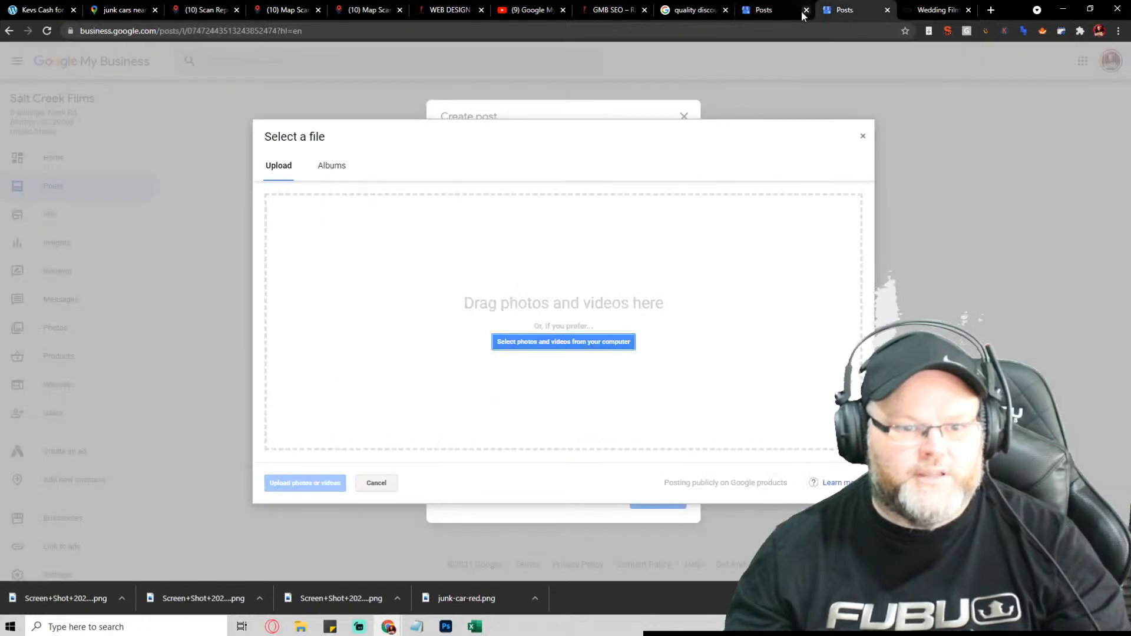
left_click(765, 9)
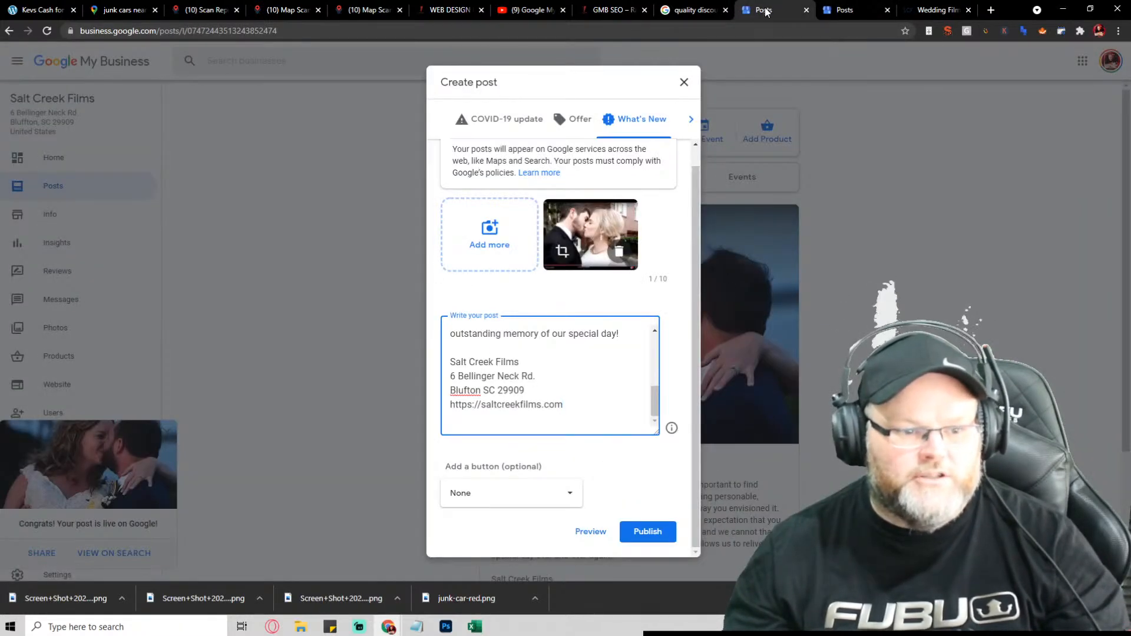
left_click(684, 83)
left_click(806, 10)
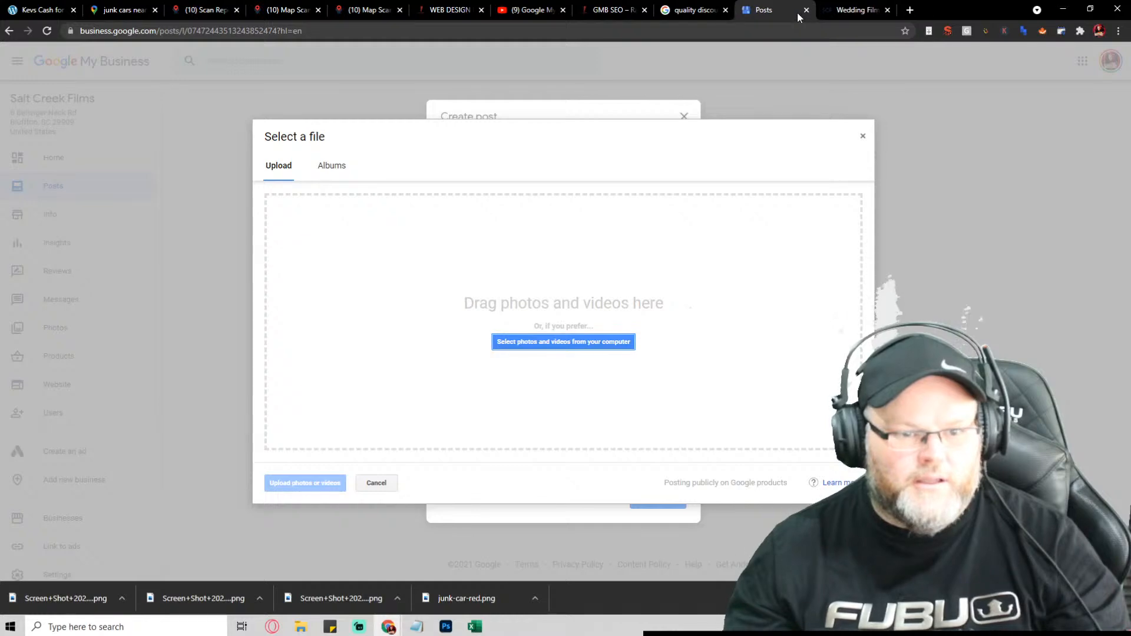
Step: Upload the Desktop photo Screen+Shot+2020-02-19+at+11.59.00+PM to the new What's New post
left_click(559, 341)
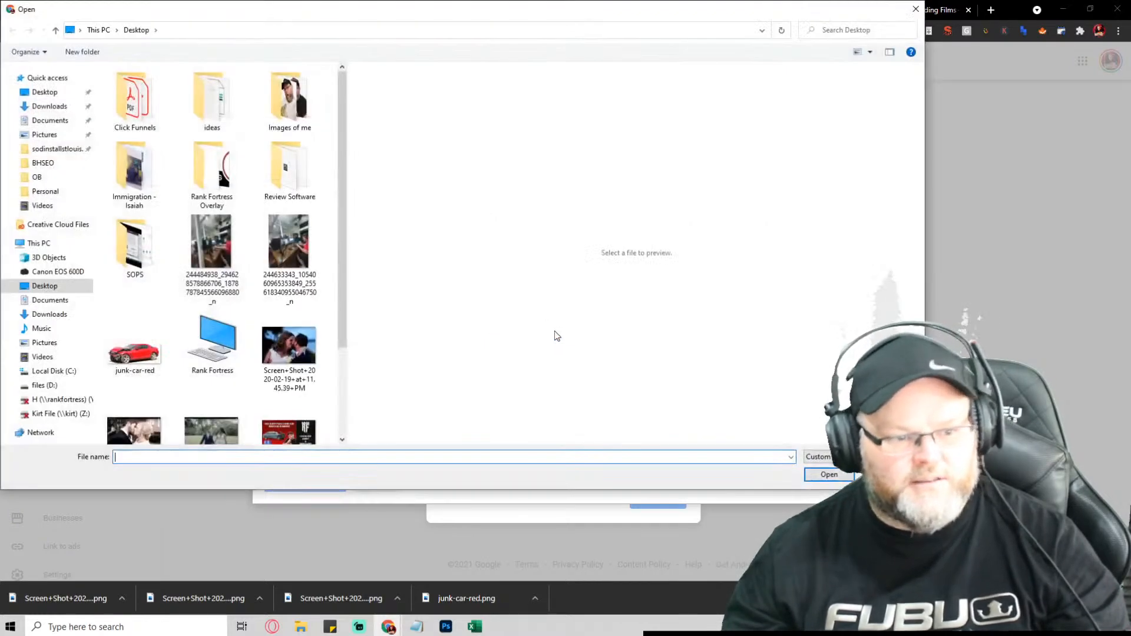
scroll(315, 308, "down", 2)
left_click(212, 330)
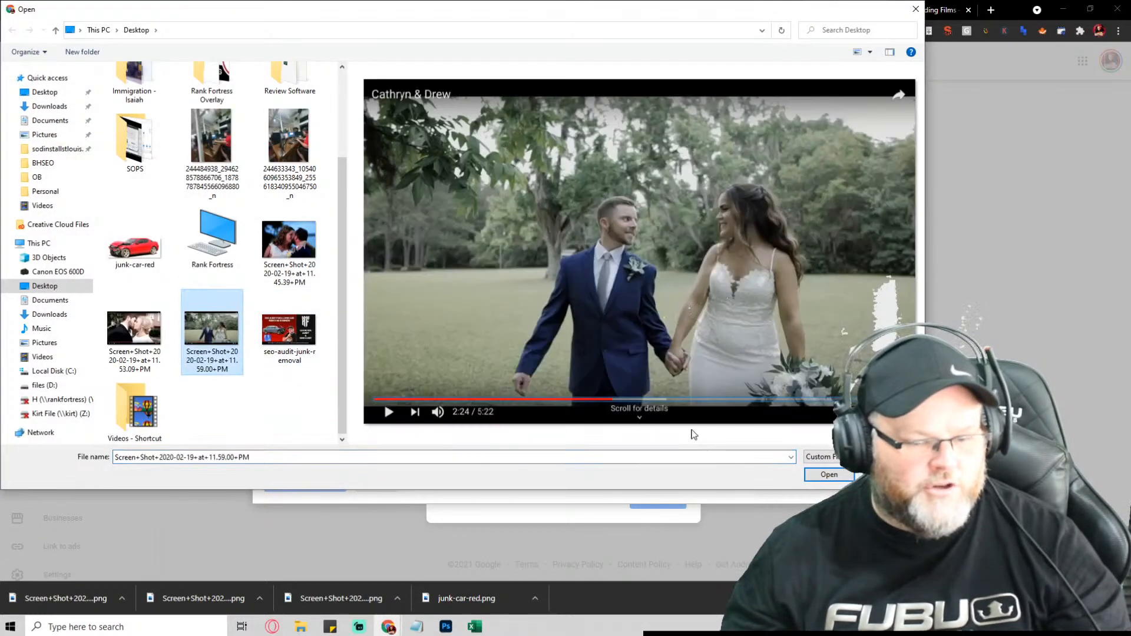
left_click(829, 474)
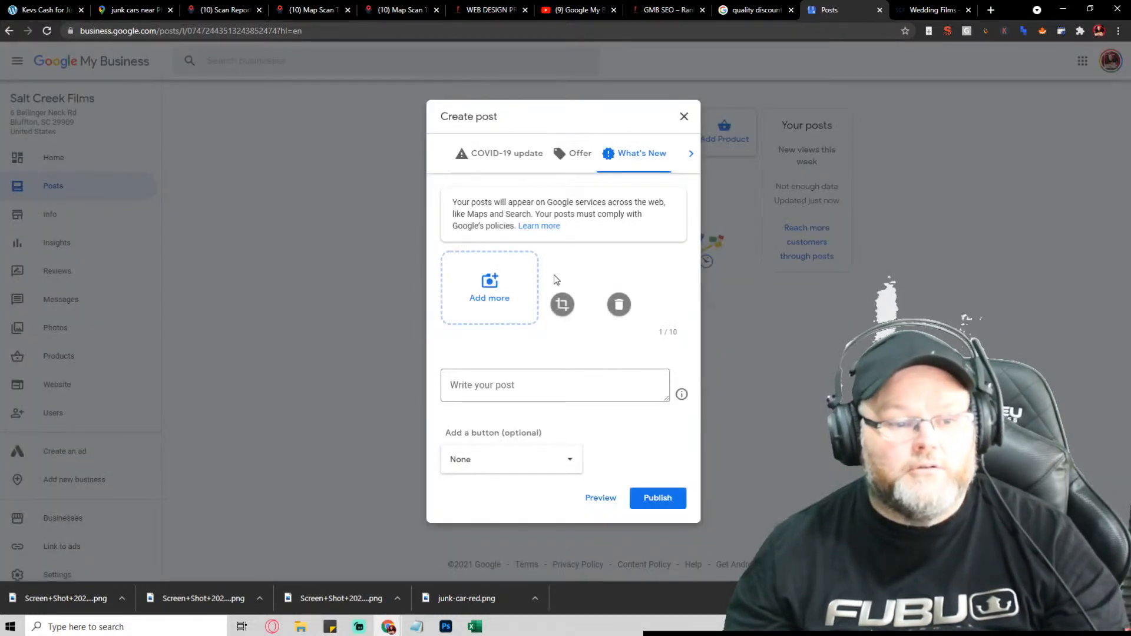
Step: Paste the copied testimonial as the post text, remove its quotation marks, and look back at the Wedding Films page
left_click(535, 387)
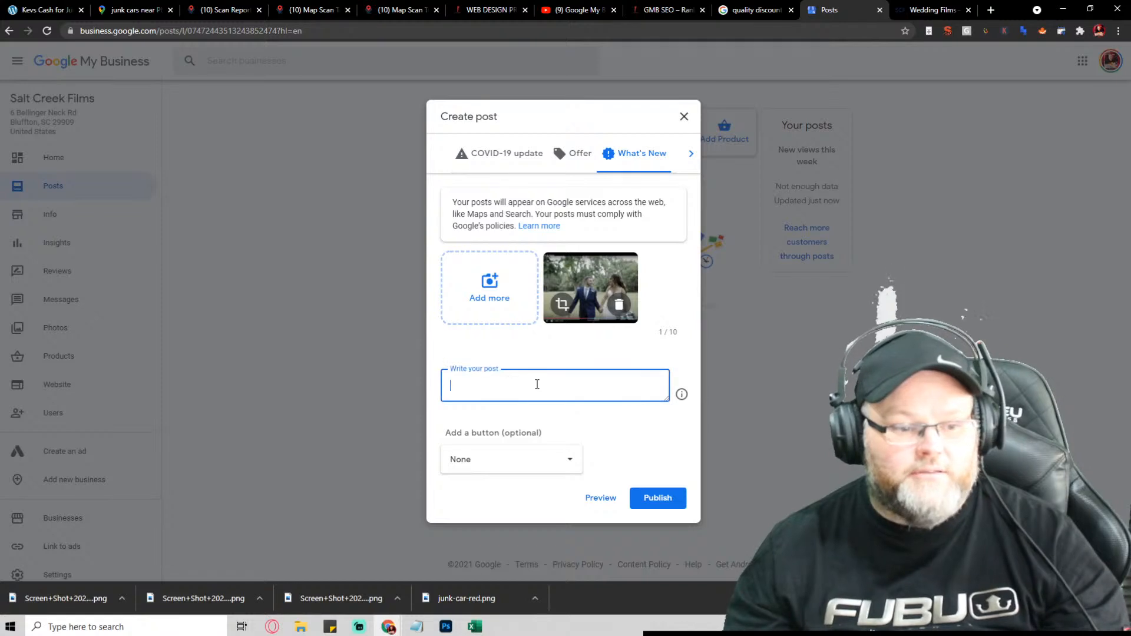
key("ctrl+v")
scroll(529, 384, "up", 3)
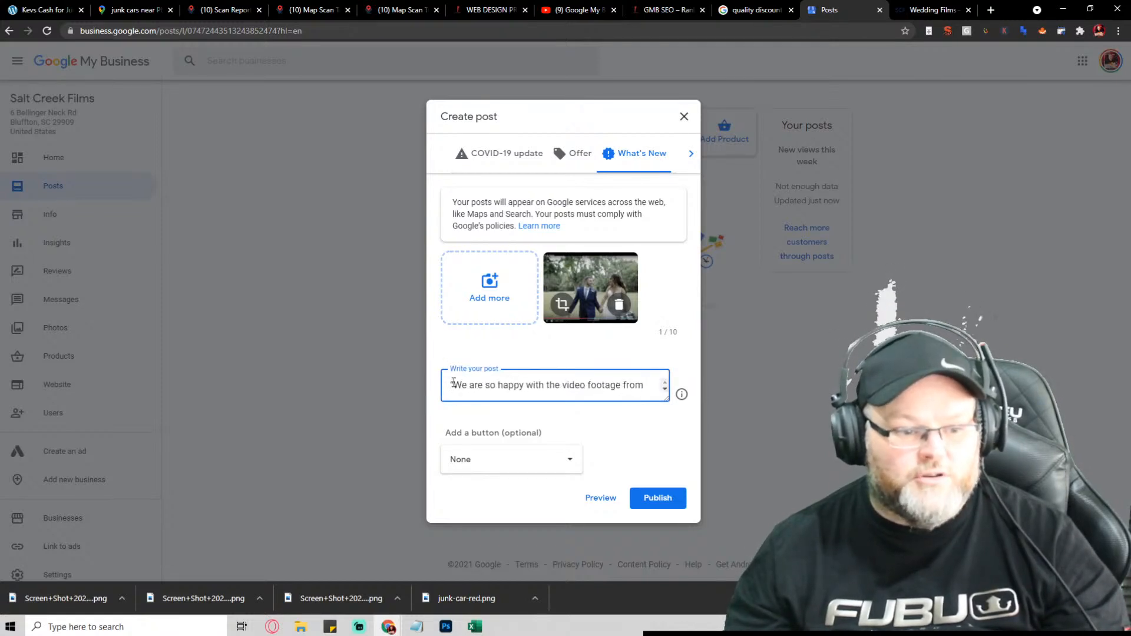
scroll(490, 385, "down", 3)
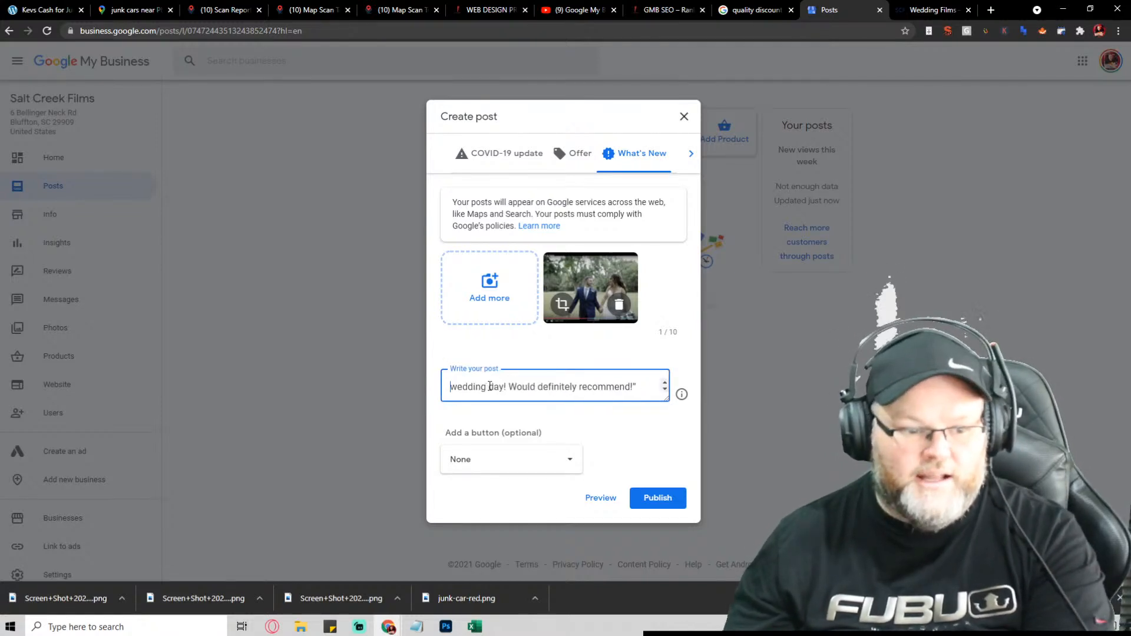
scroll(490, 386, "up", 3)
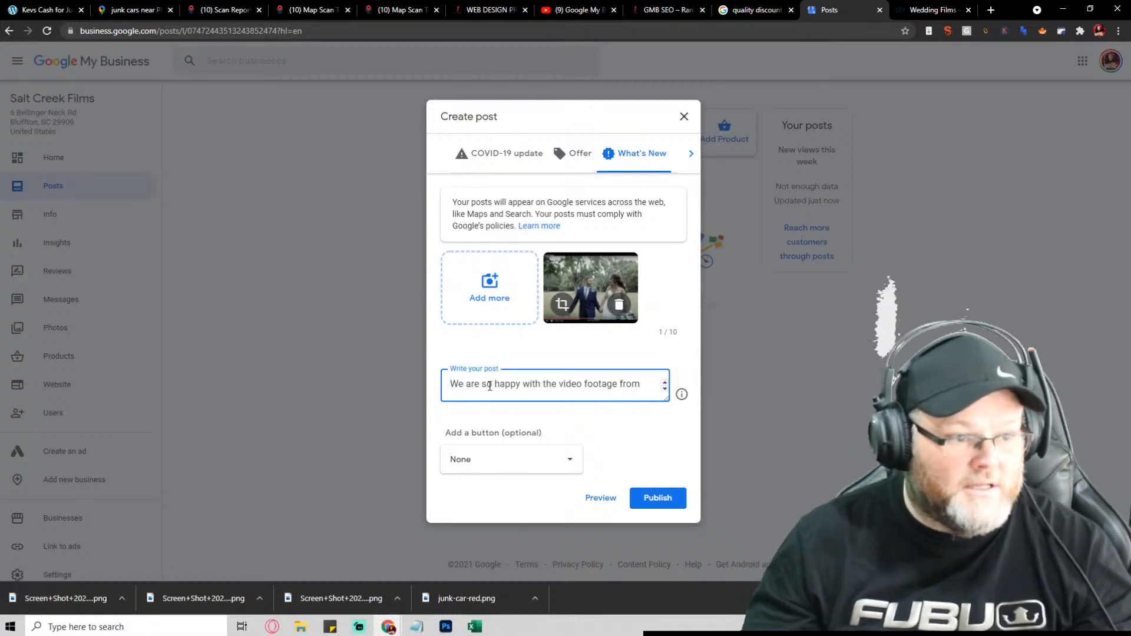
left_click(927, 14)
scroll(795, 253, "down", 10)
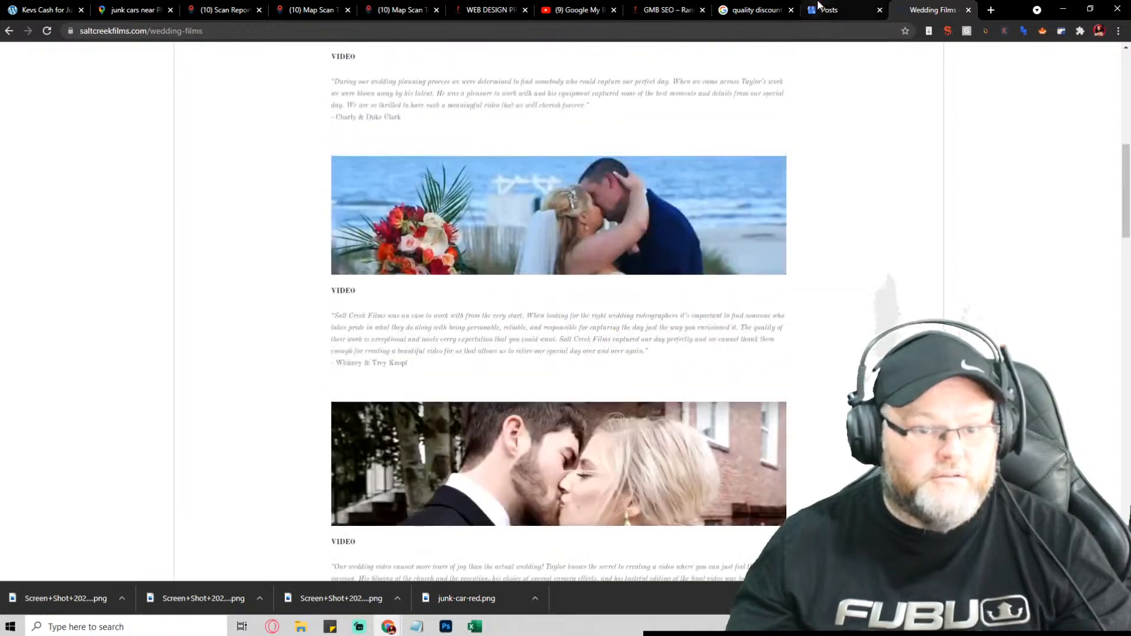
left_click(821, 9)
scroll(557, 389, "down", 3)
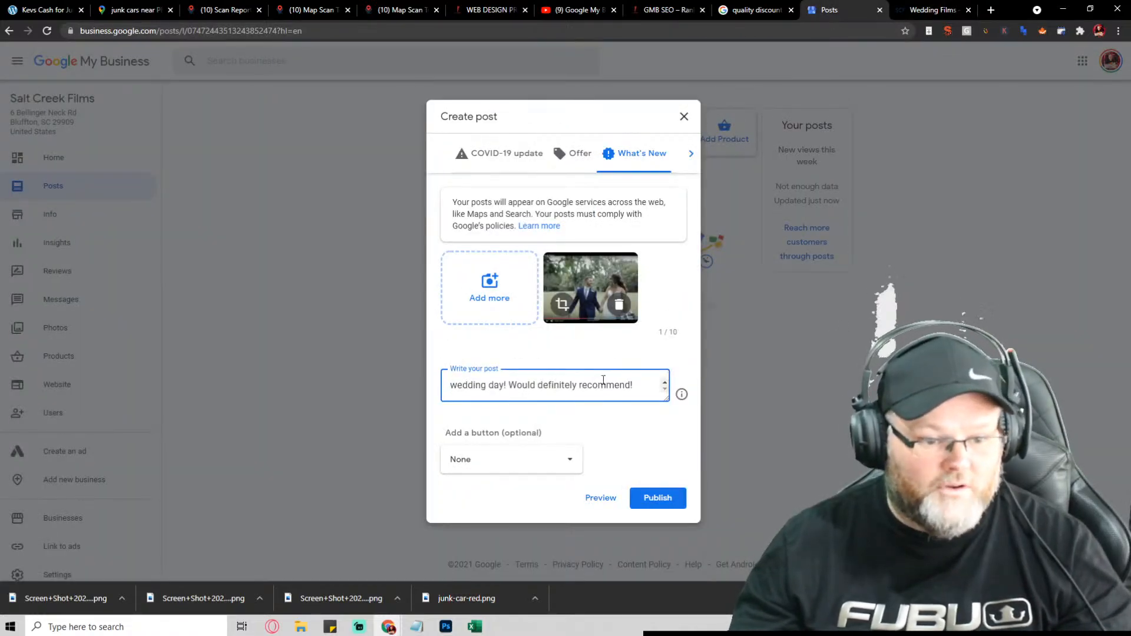
Step: Below the testimonial, add the business name Salt Creek Films followed by its street address and city, state and ZIP lines
key("Return")
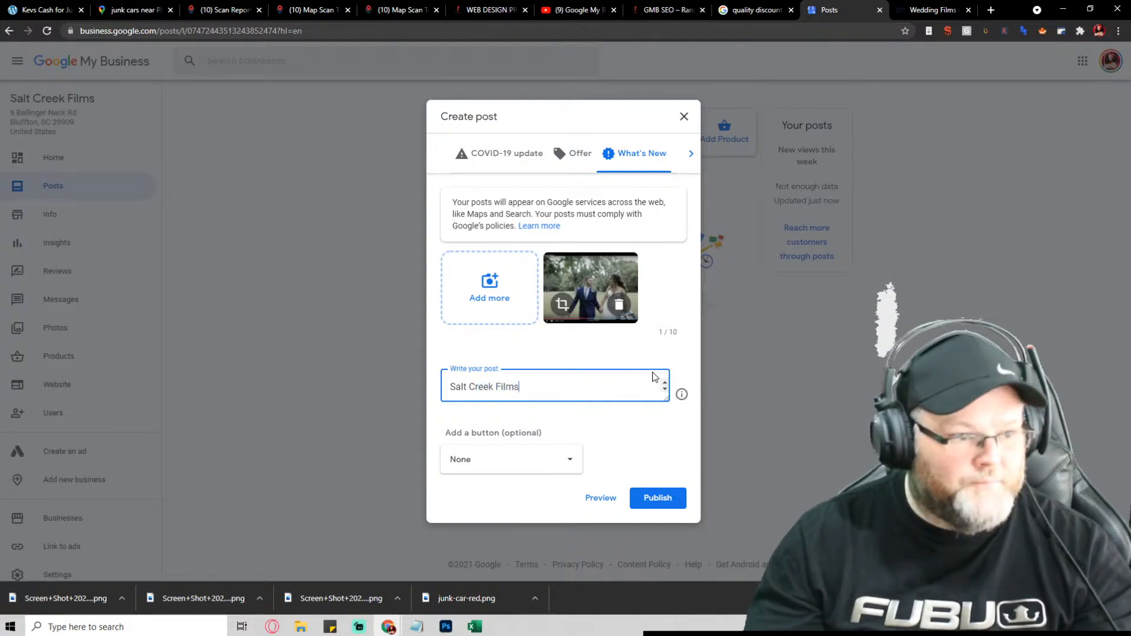
key("Return")
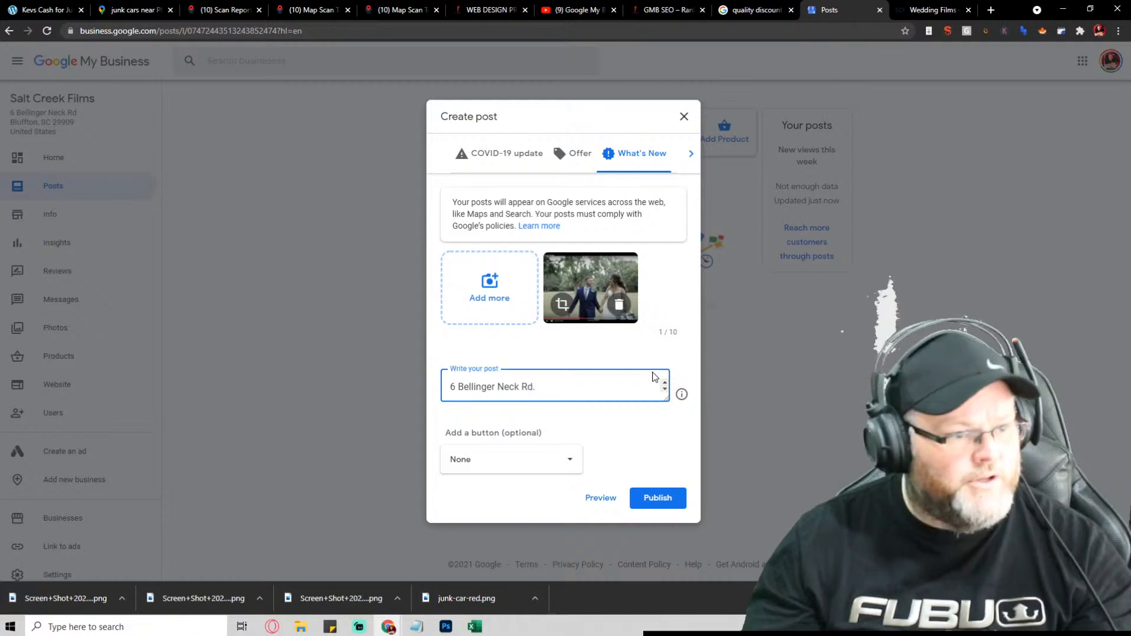
key("ctrl+a")
key("BackSpace")
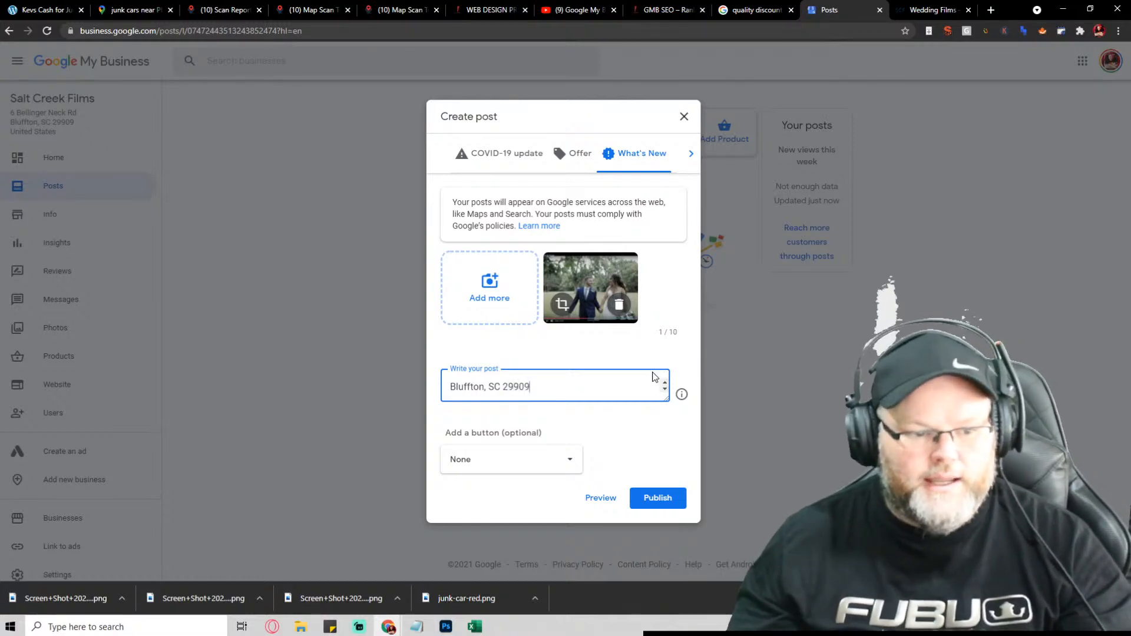
Step: Add the heading "Wedding Videographer - Bluffton SC" above the testimonial, separated from it by a blank line
scroll(654, 377, "up", 5)
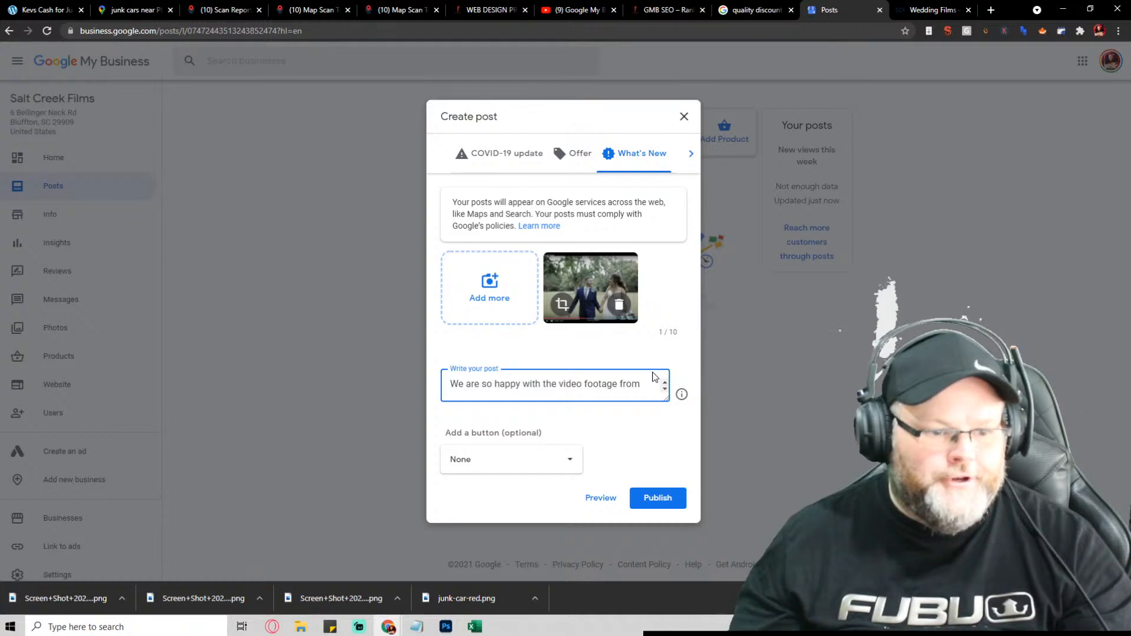
type("Wedding Vi")
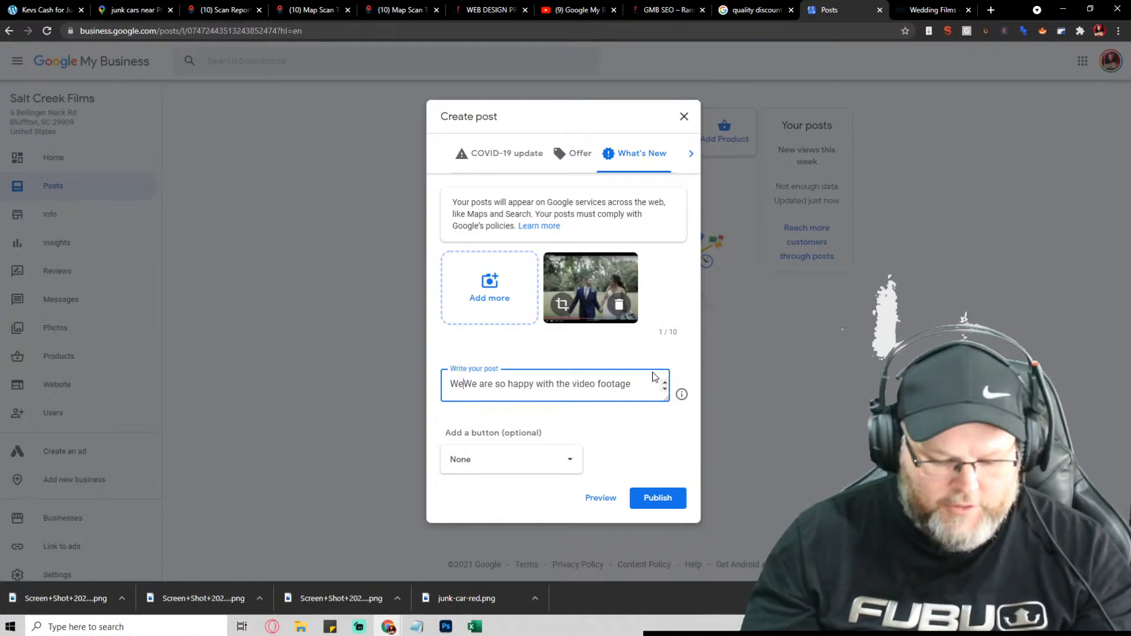
type("deographer")
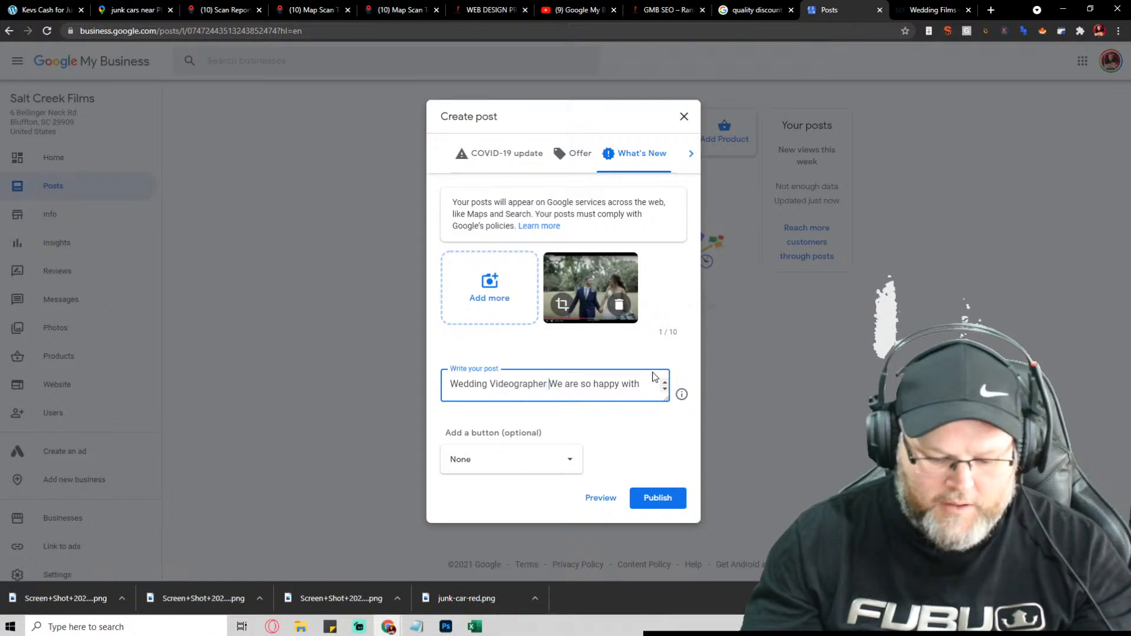
type(" Bluffto")
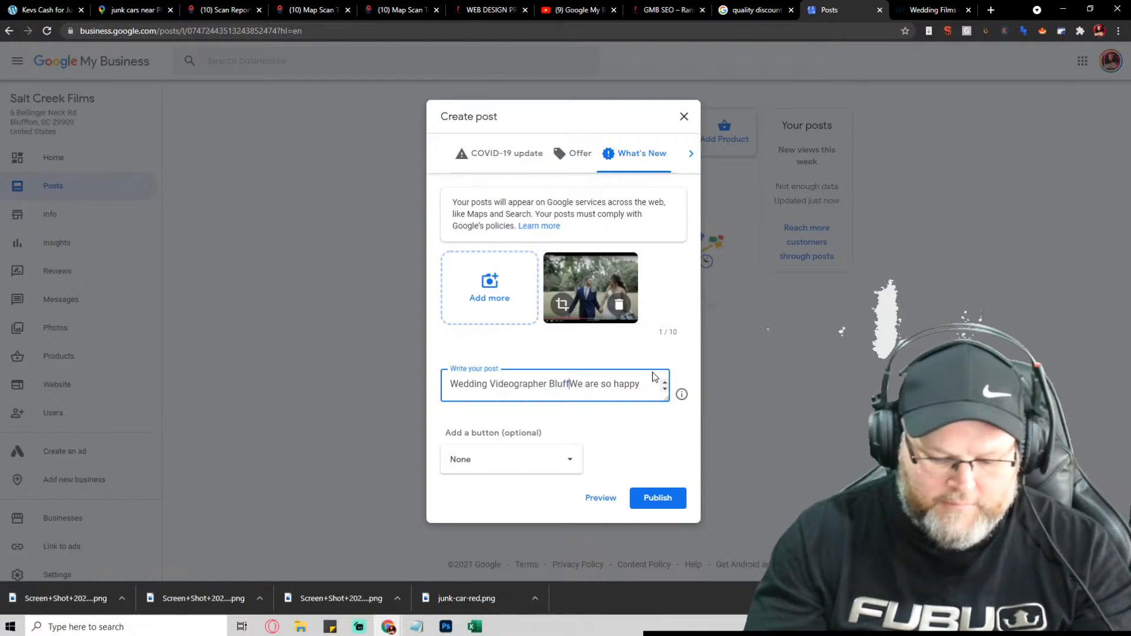
type("n SC")
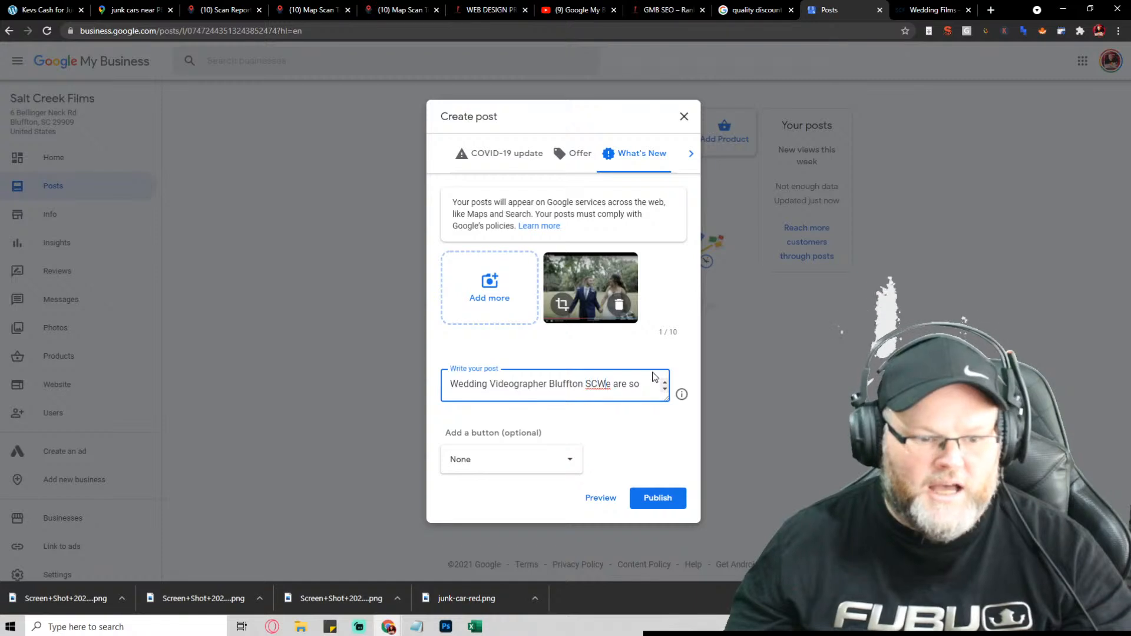
key("Return")
key("Up")
key("Up")
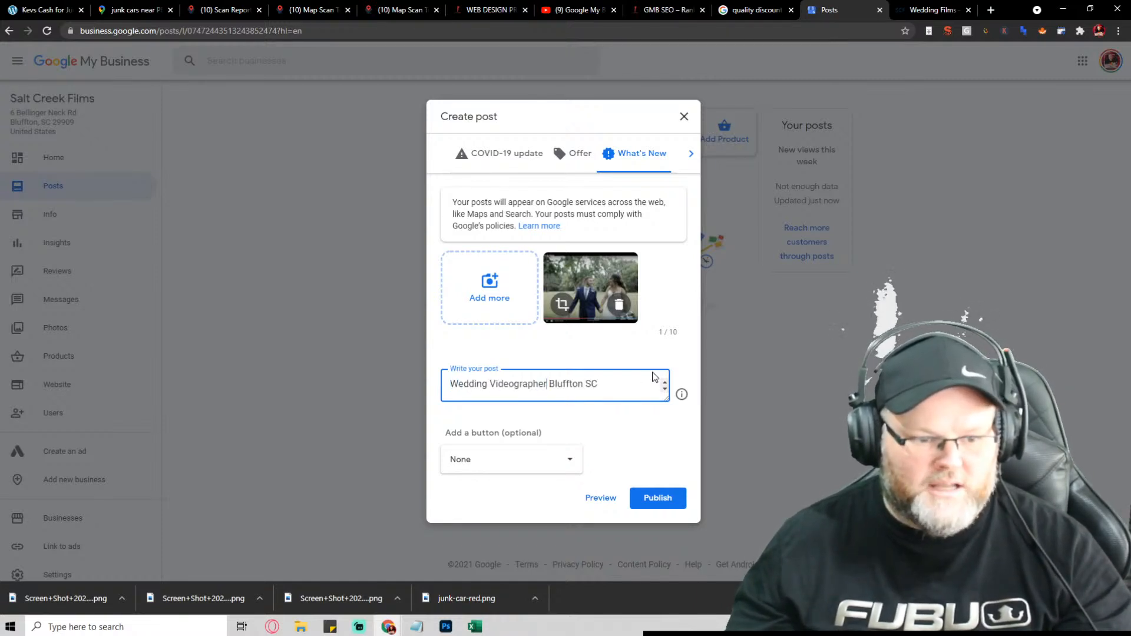
type("-")
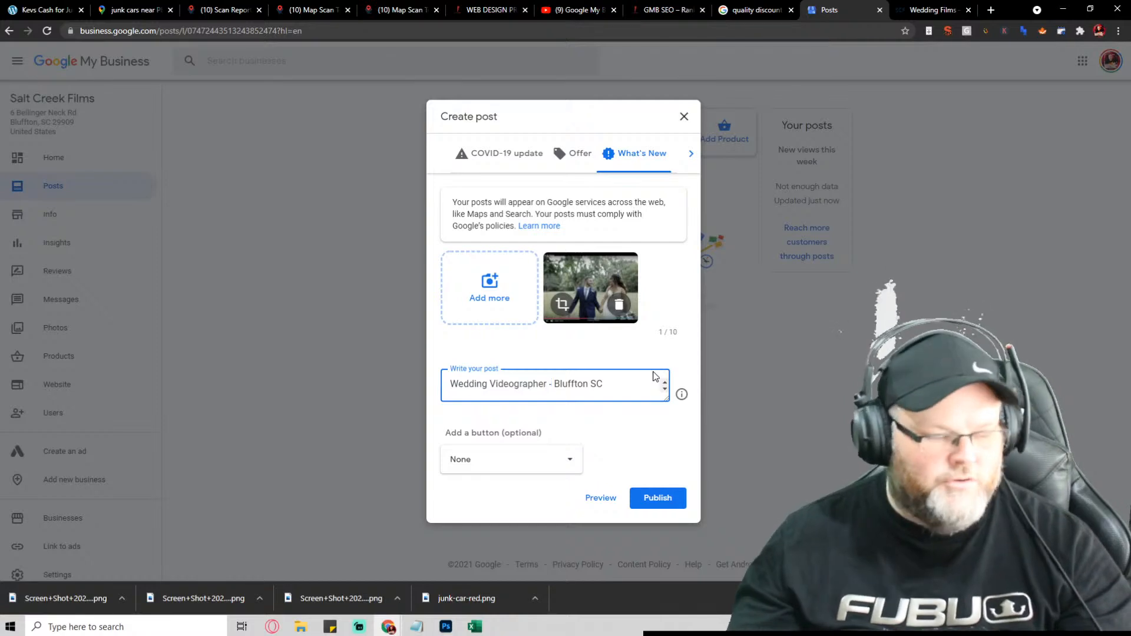
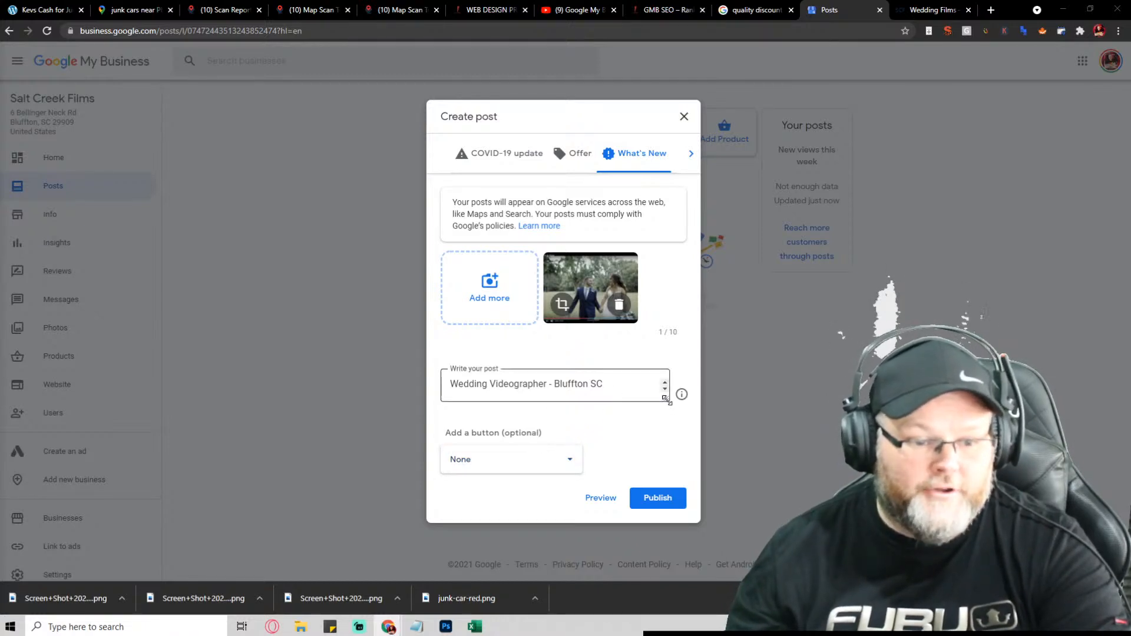
Step: Enlarge the post text box and review the heading, testimonial and business details
left_click_drag(666, 399, 675, 478)
scroll(537, 434, "down", 1)
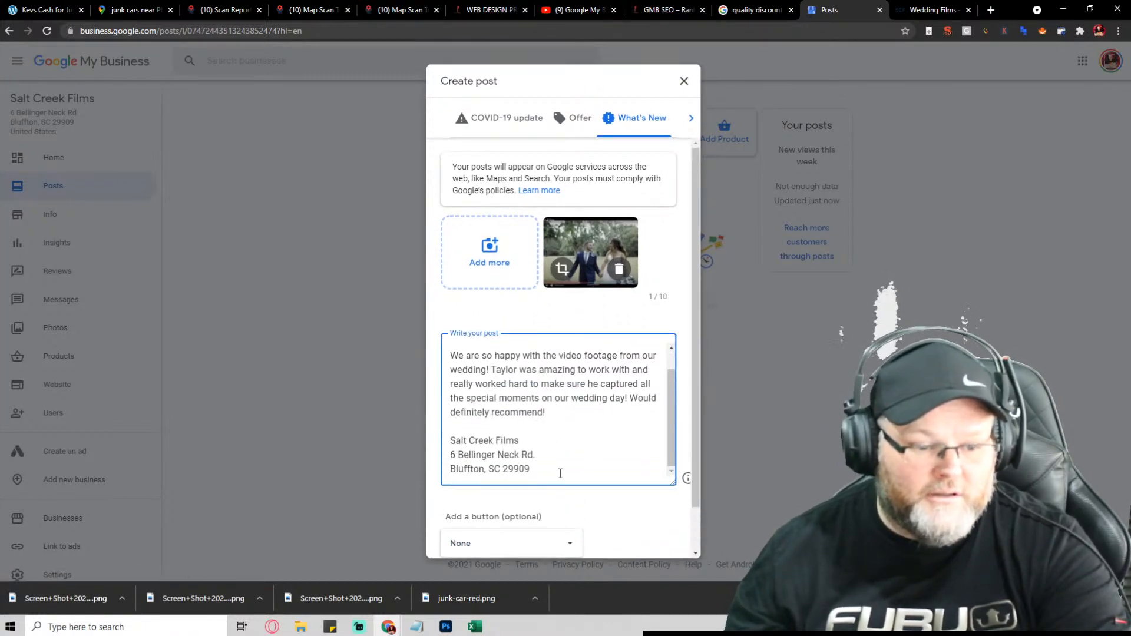
scroll(554, 460, "up", 1)
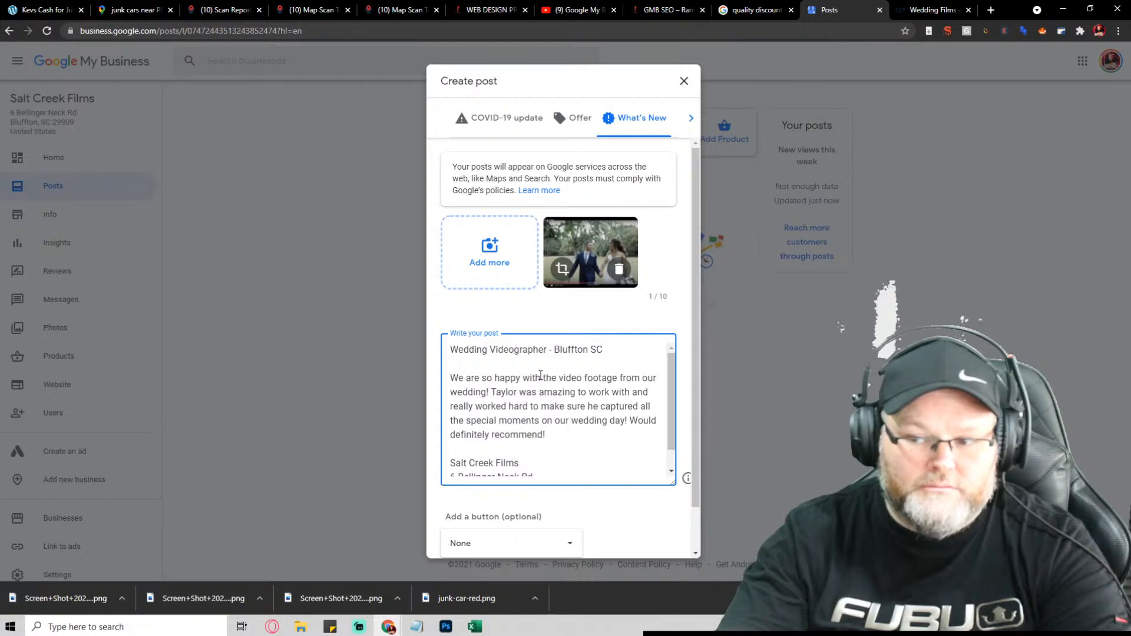
scroll(580, 460, "down", 1)
left_click(571, 544)
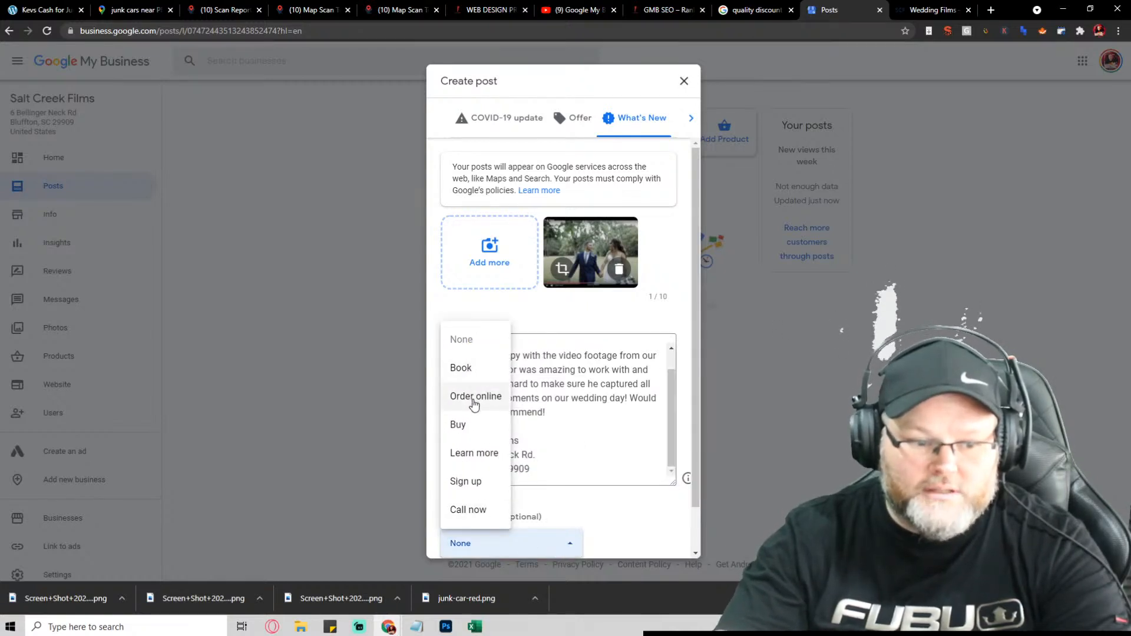
left_click(476, 452)
scroll(518, 507, "down", 2)
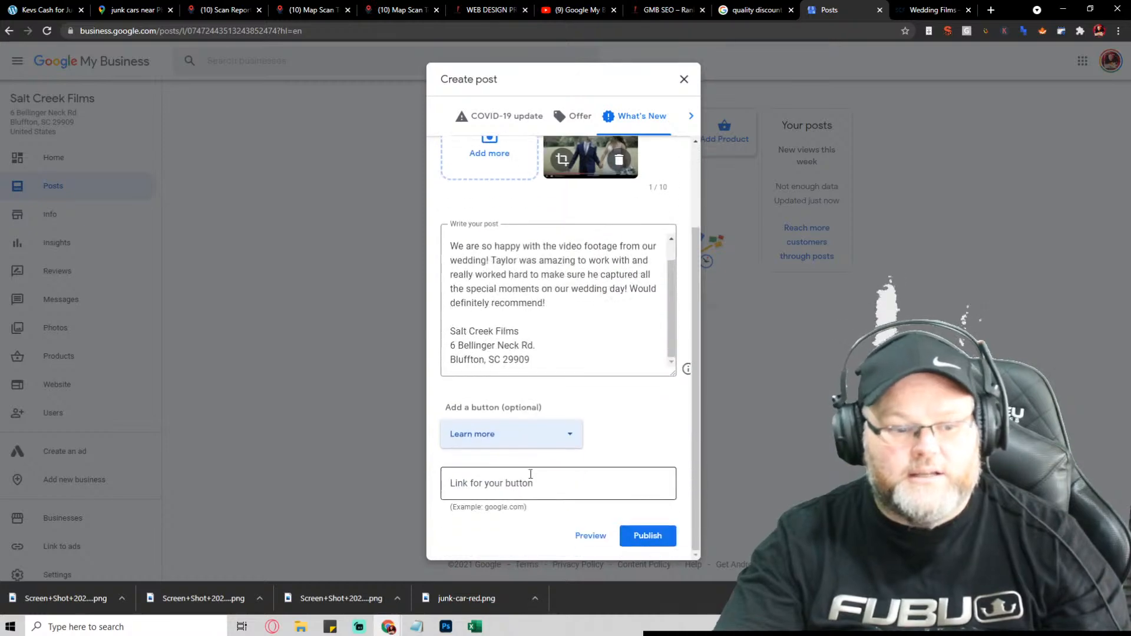
left_click(530, 480)
type("https://saltcreekfilms.com/wedding-films")
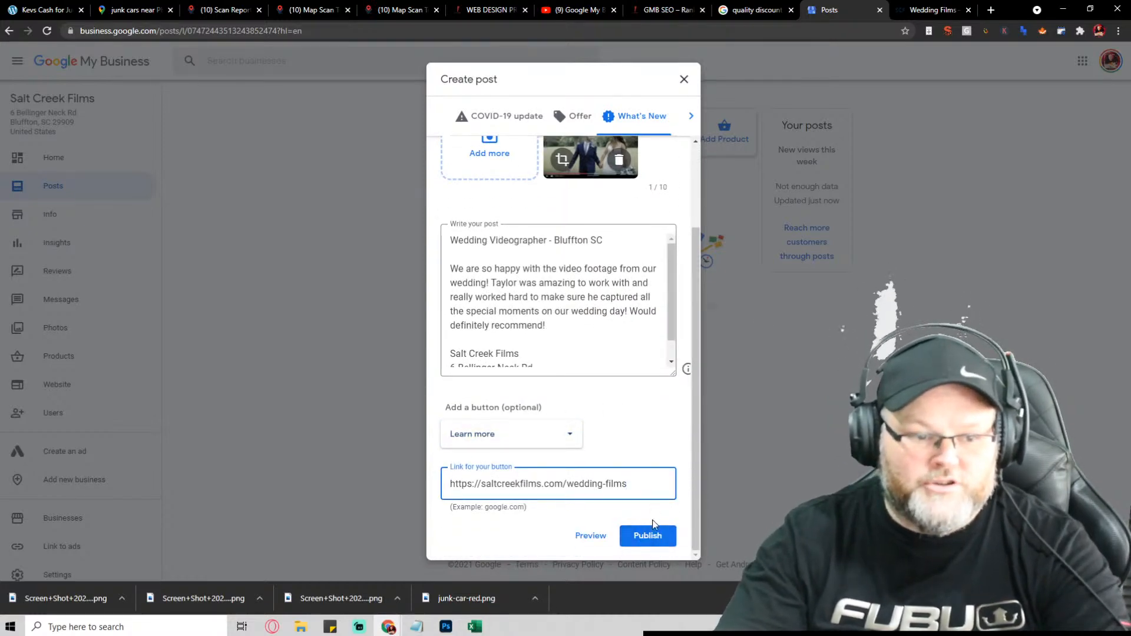
Step: Recheck the post text and publish the What's New post
scroll(558, 323, "down", 1)
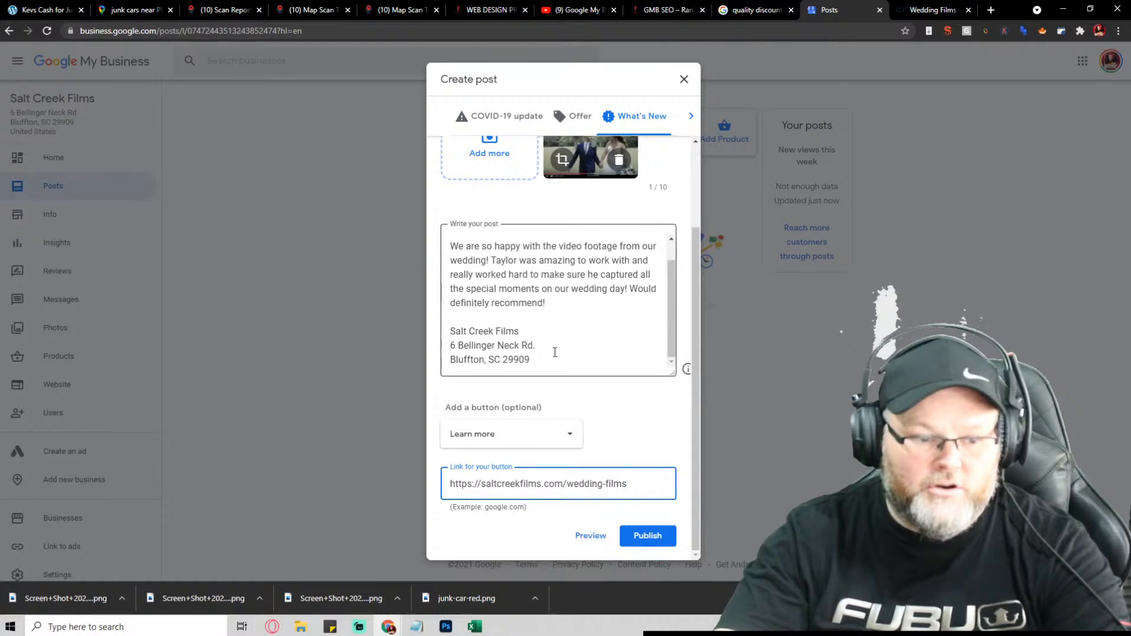
scroll(506, 325, "up", 1)
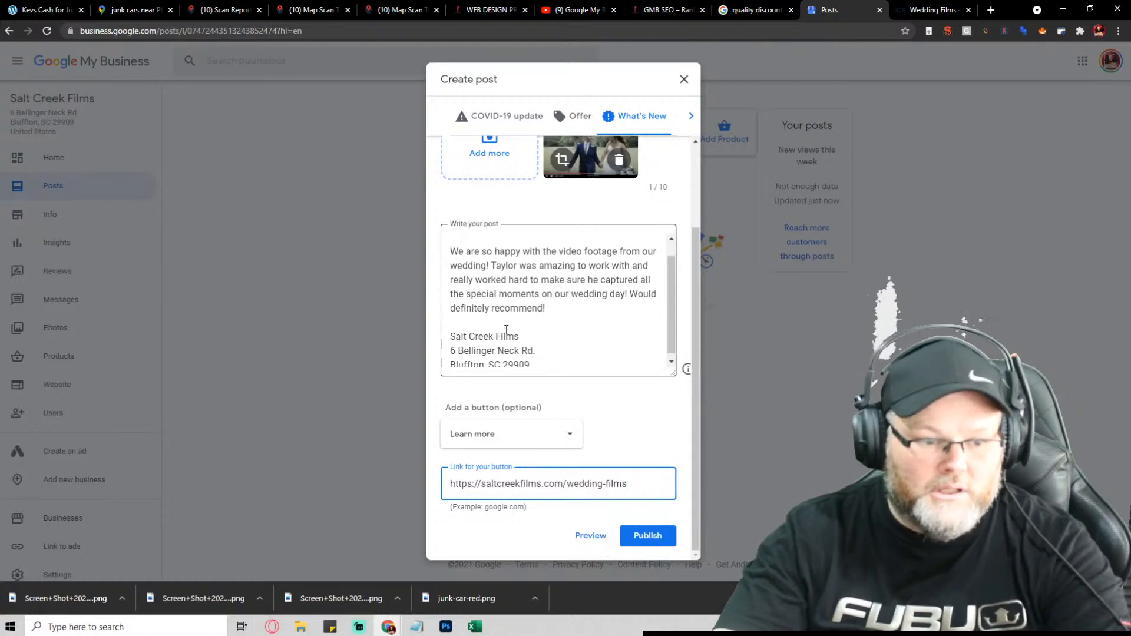
left_click(647, 536)
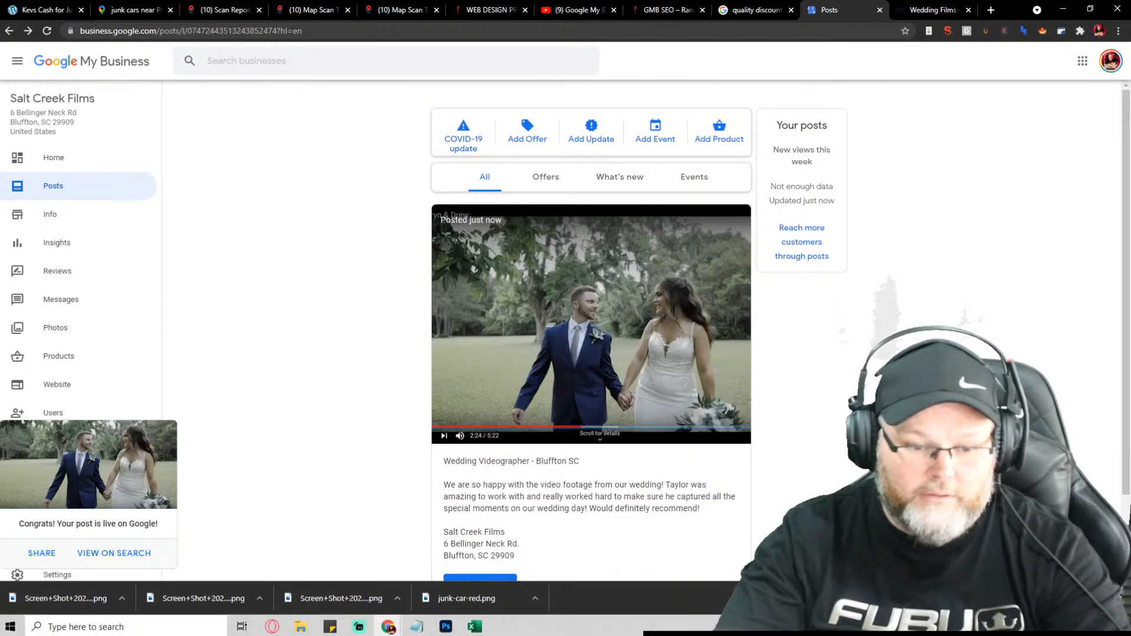
Step: Reload the posts page repeatedly and check the status of the newly published wedding videographer post
key("F5")
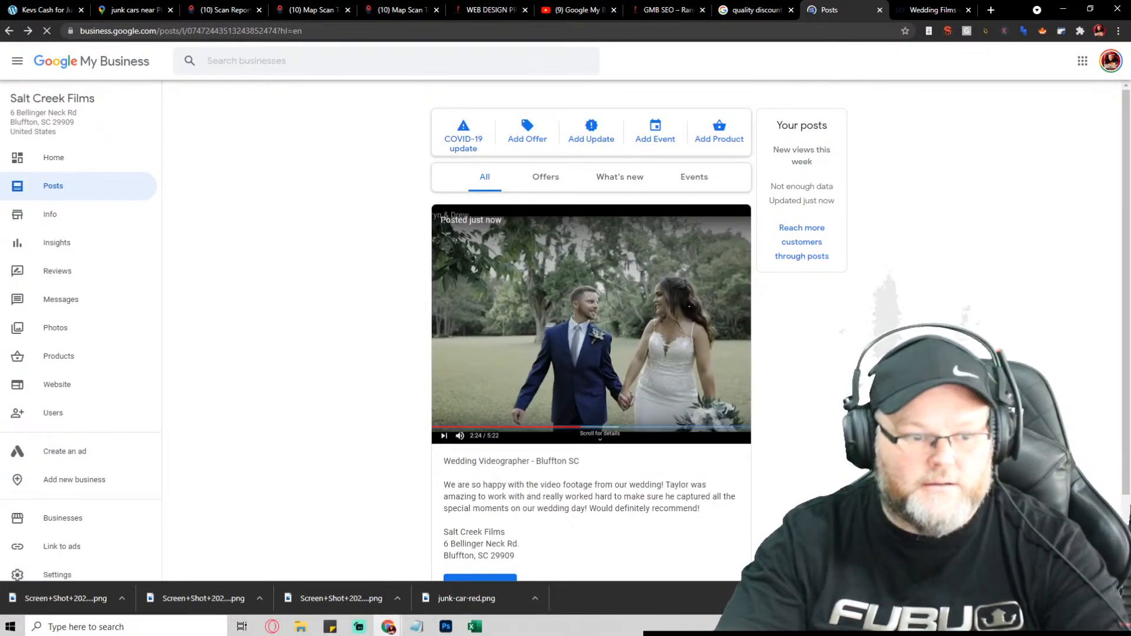
key("F5")
key("F5")
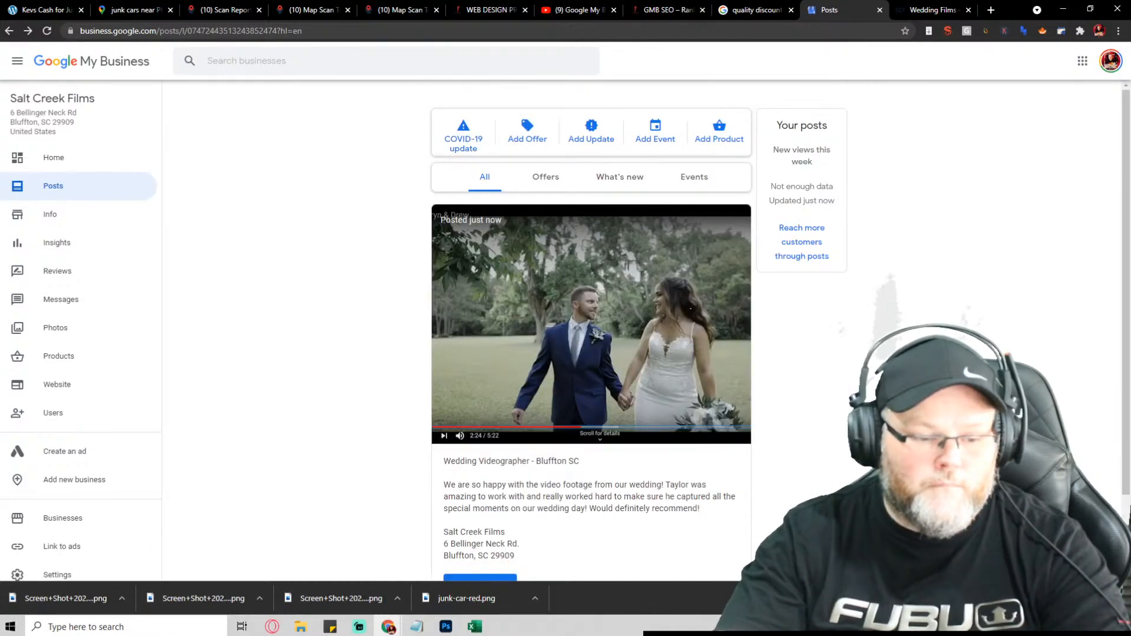
key("F5")
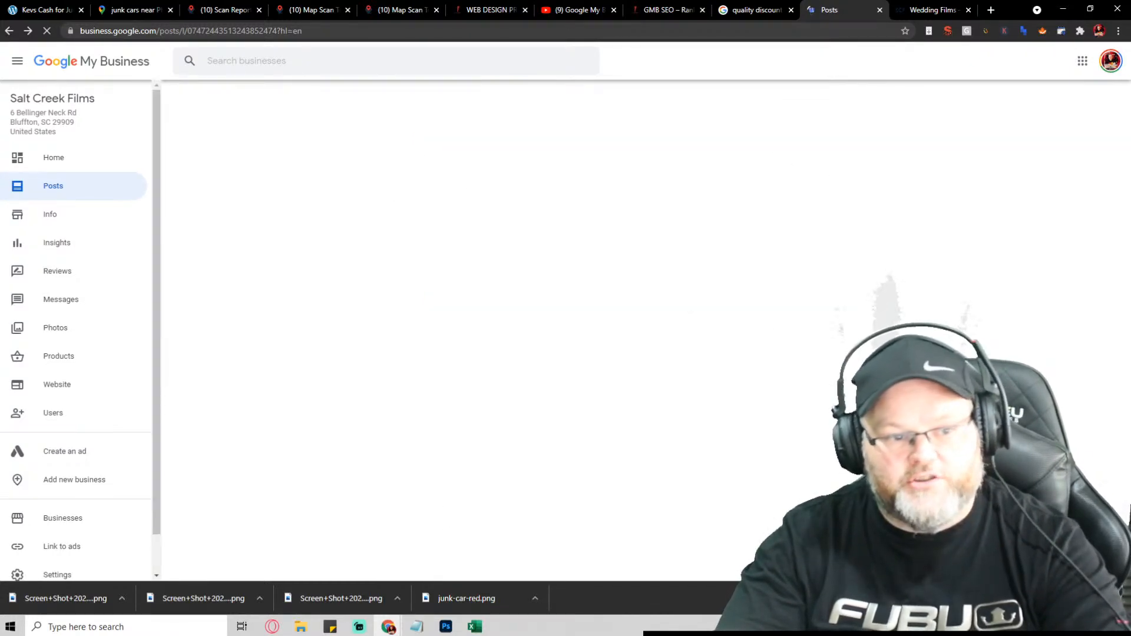
scroll(864, 471, "down", 2)
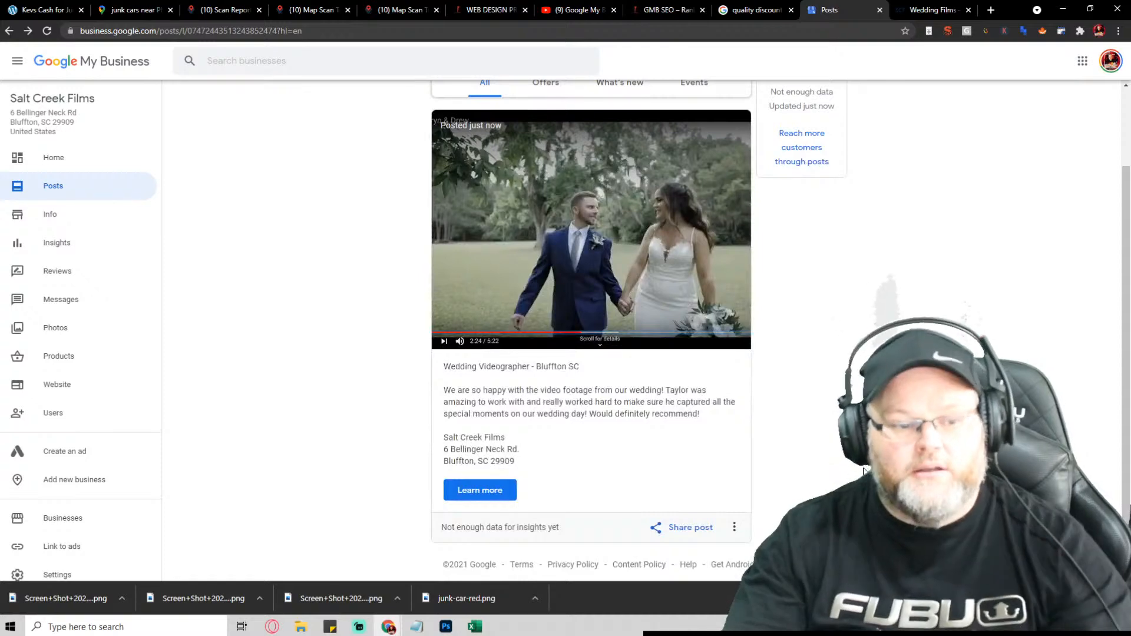
key("F5")
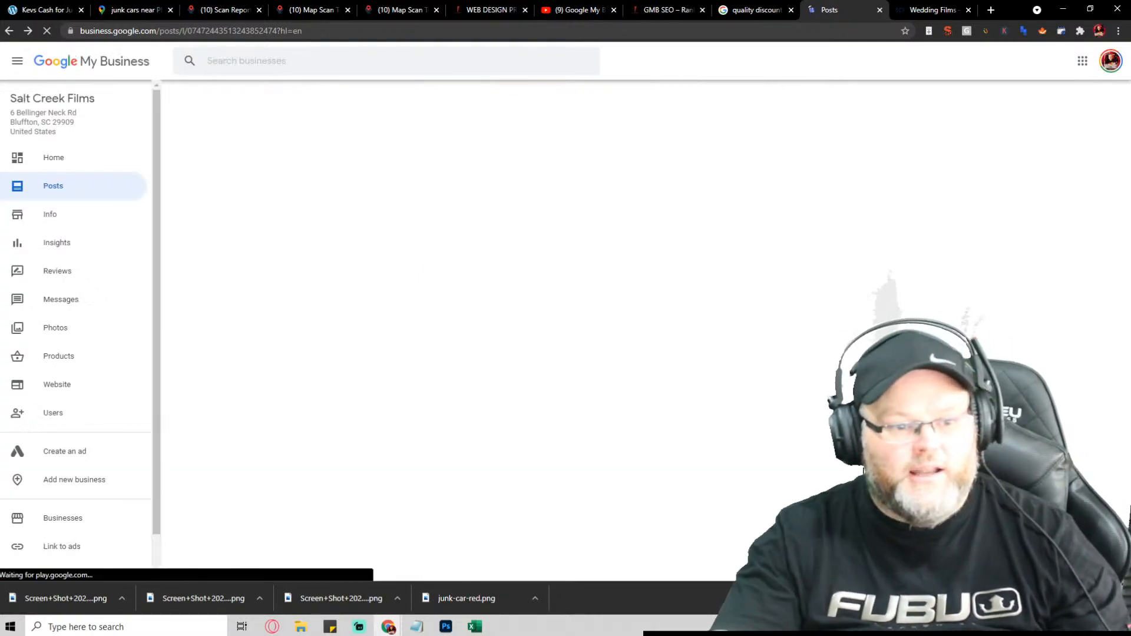
scroll(816, 404, "down", 2)
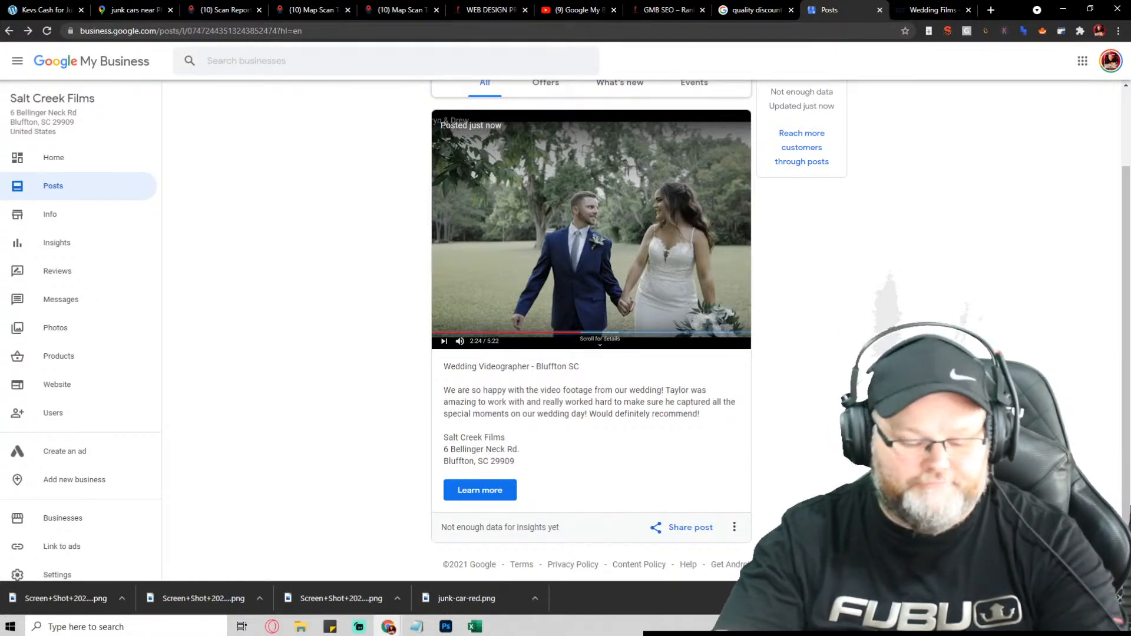
key("F5")
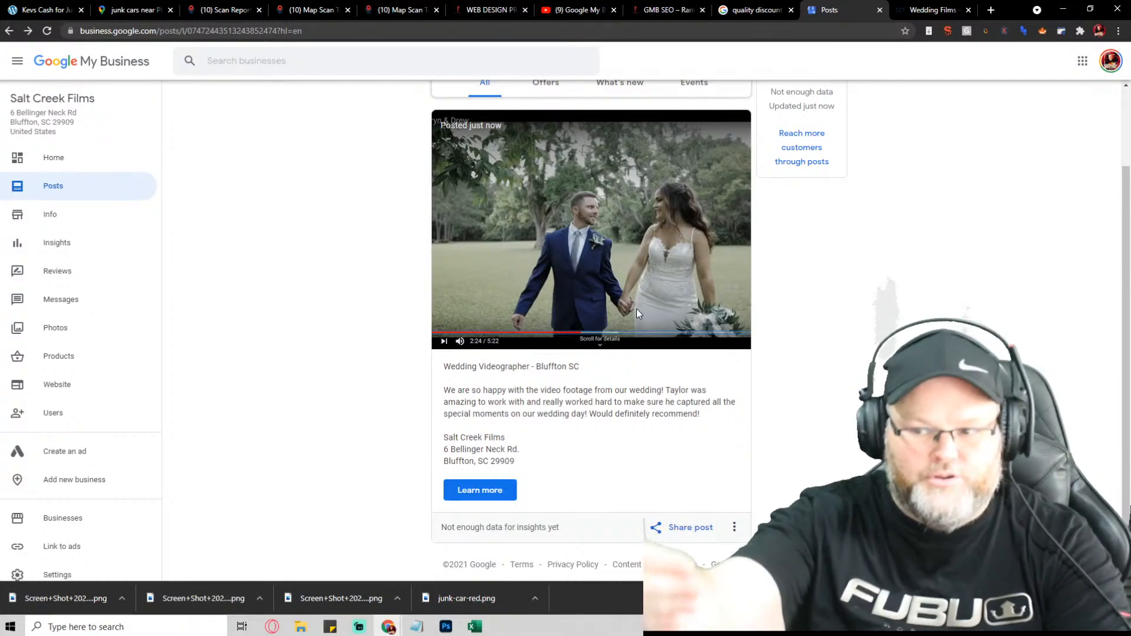
Step: View the published post's sharing options, close them, and reload the posts page to recheck its status
left_click(689, 530)
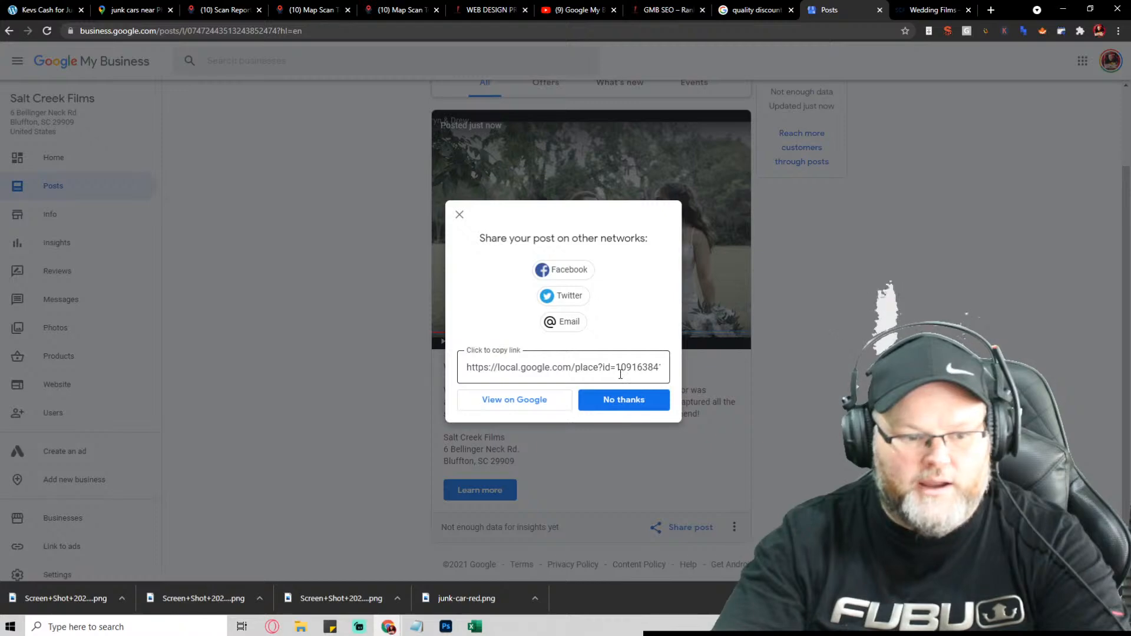
left_click(459, 215)
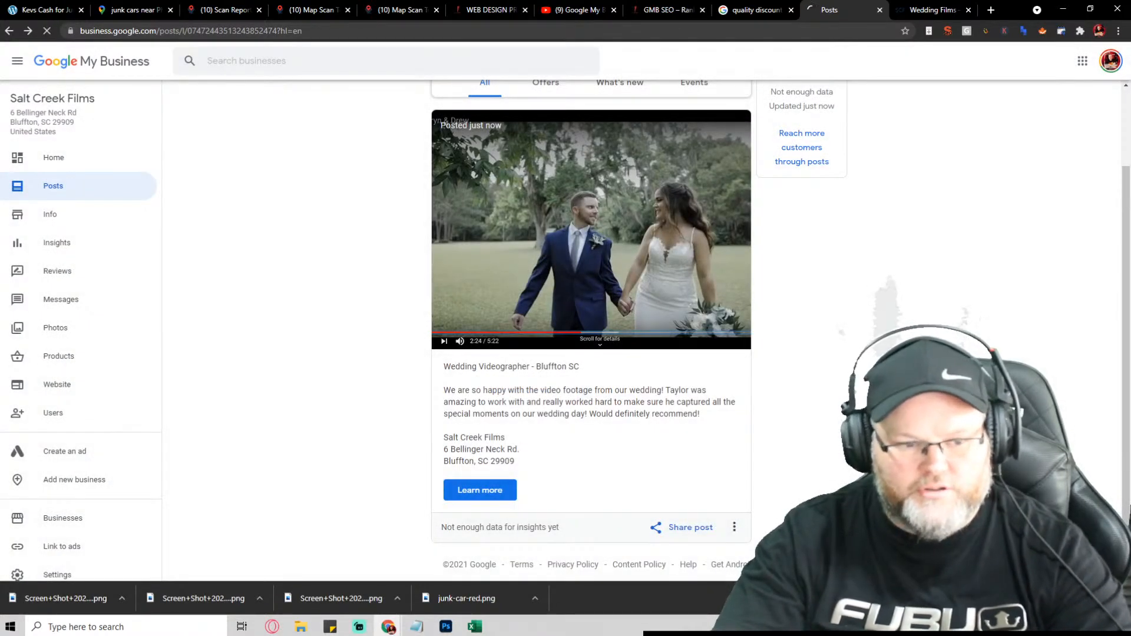
key("F5")
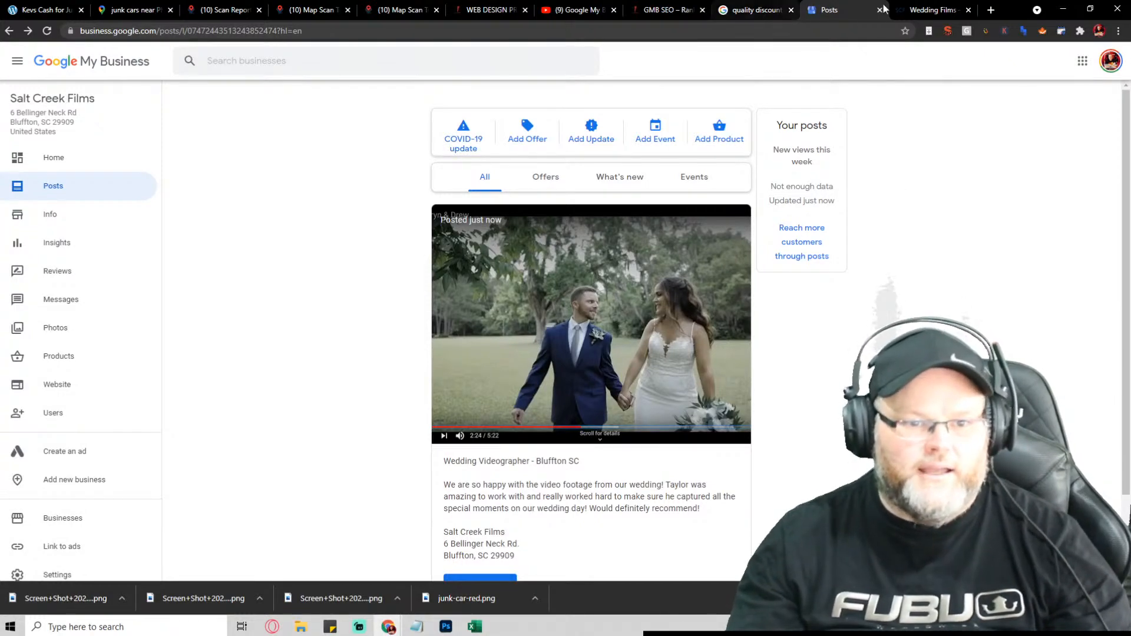
Step: Save the beach wedding photo of the couple among tall grass from the Wedding Films page to the Desktop as a PNG
left_click(939, 9)
scroll(661, 382, "down", 20)
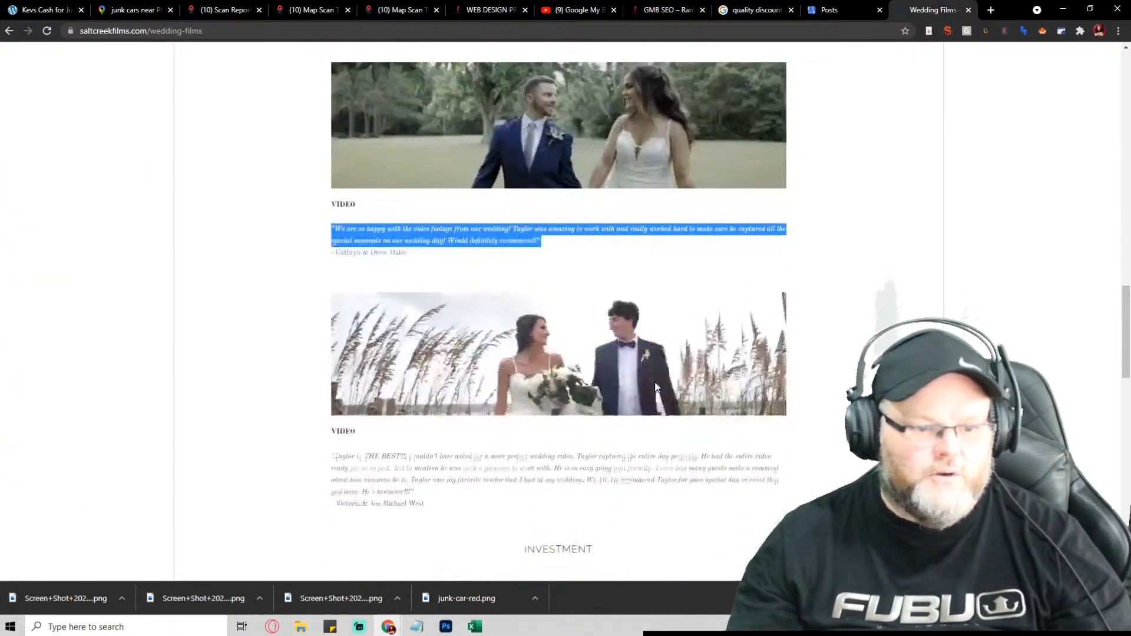
scroll(654, 384, "up", 5)
scroll(650, 380, "down", 6)
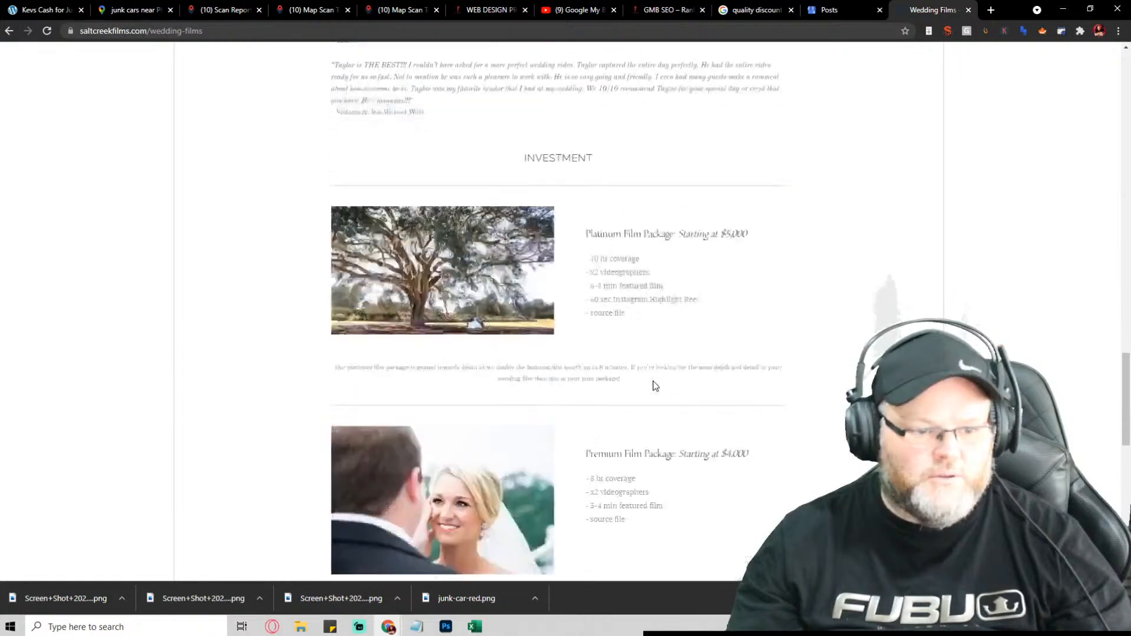
scroll(641, 371, "up", 10)
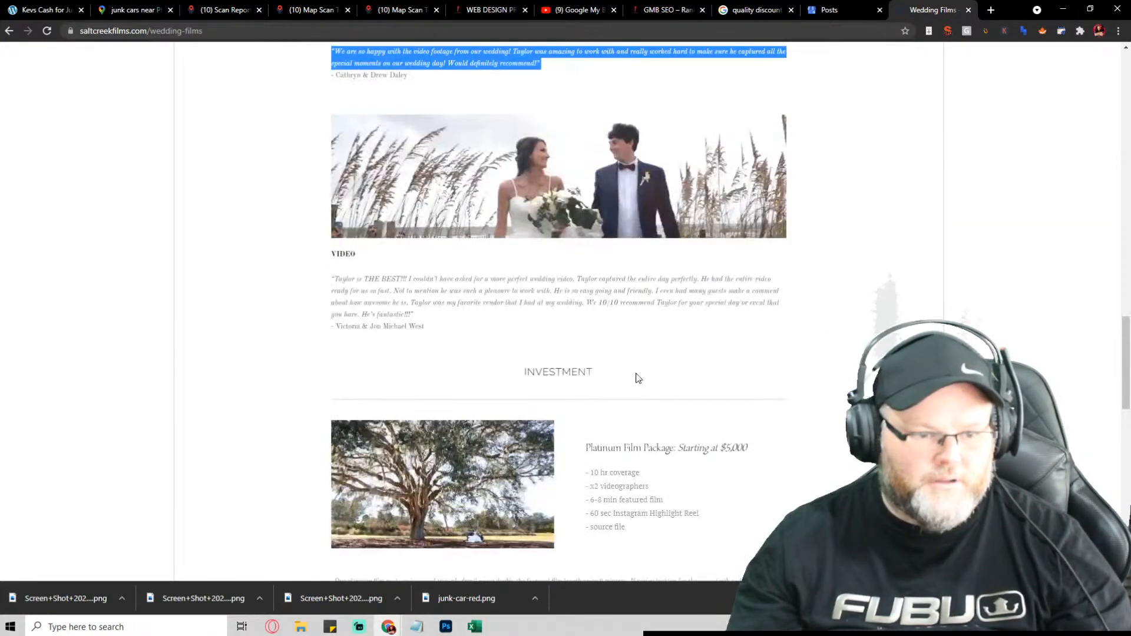
scroll(582, 346, "down", 1)
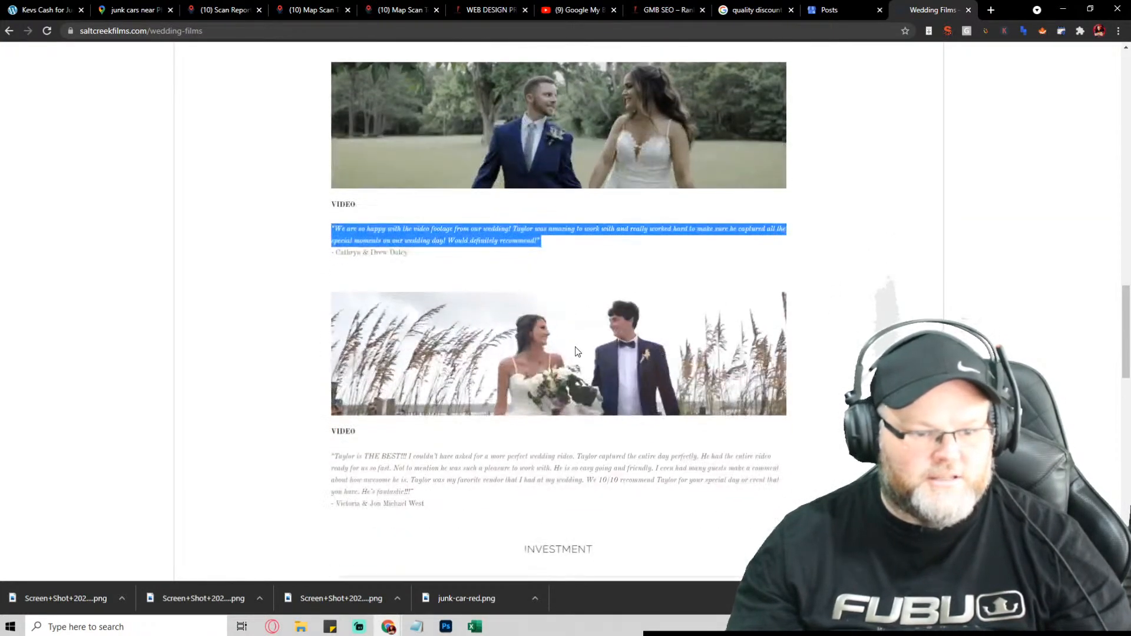
right_click(578, 349)
left_click(595, 368)
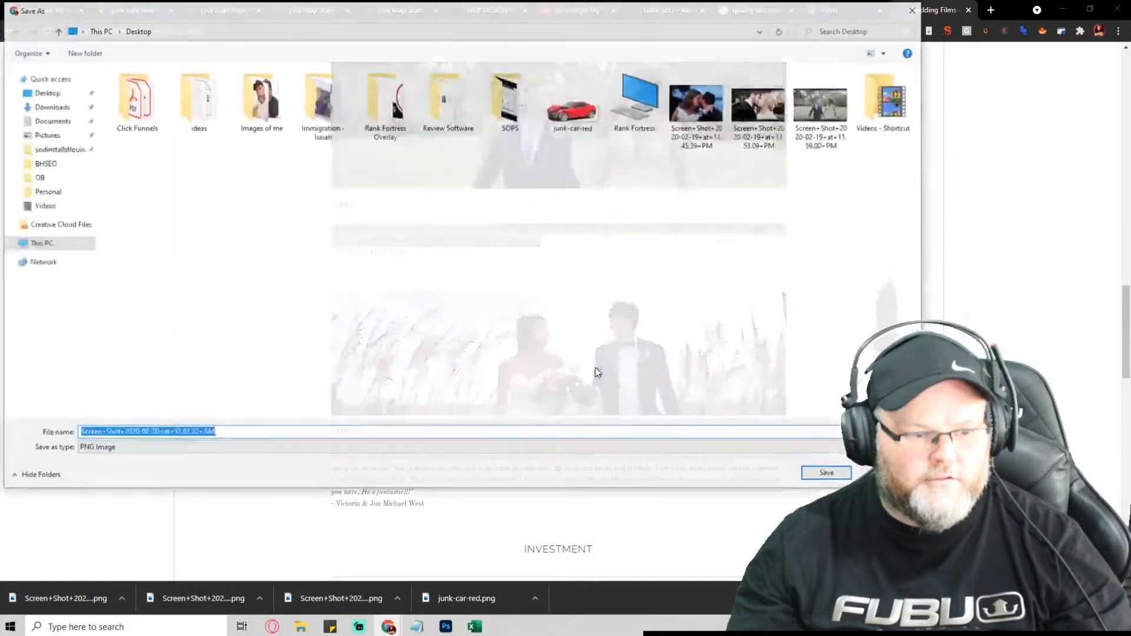
left_click(829, 475)
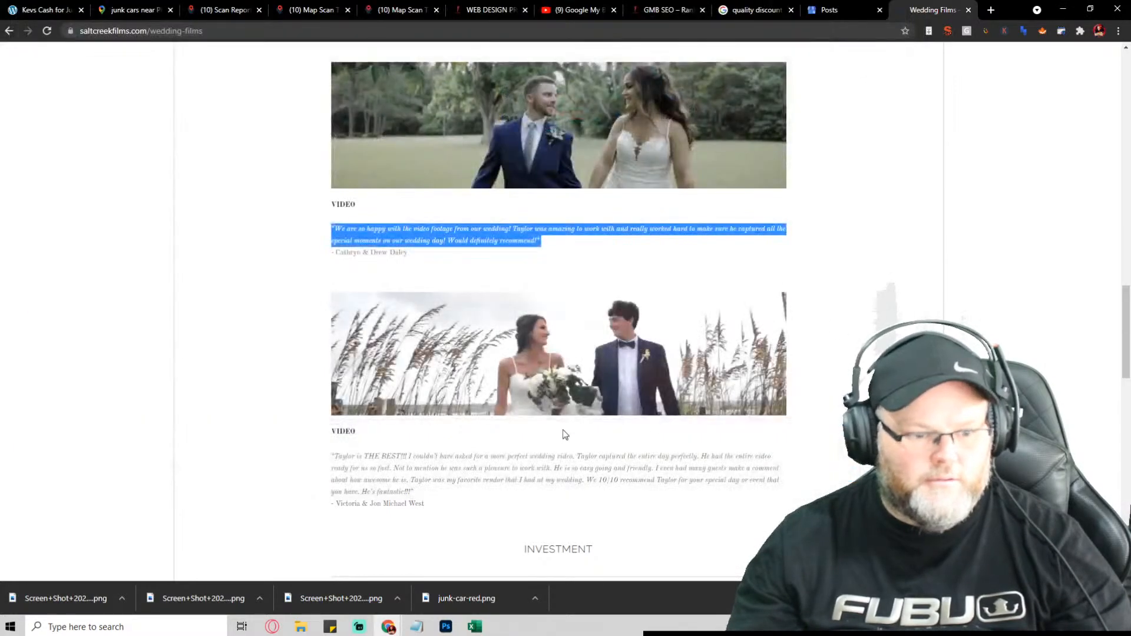
Step: Select the full testimonial below the beach wedding photo and return to the Google My Business posts page
scroll(506, 399, "down", 3)
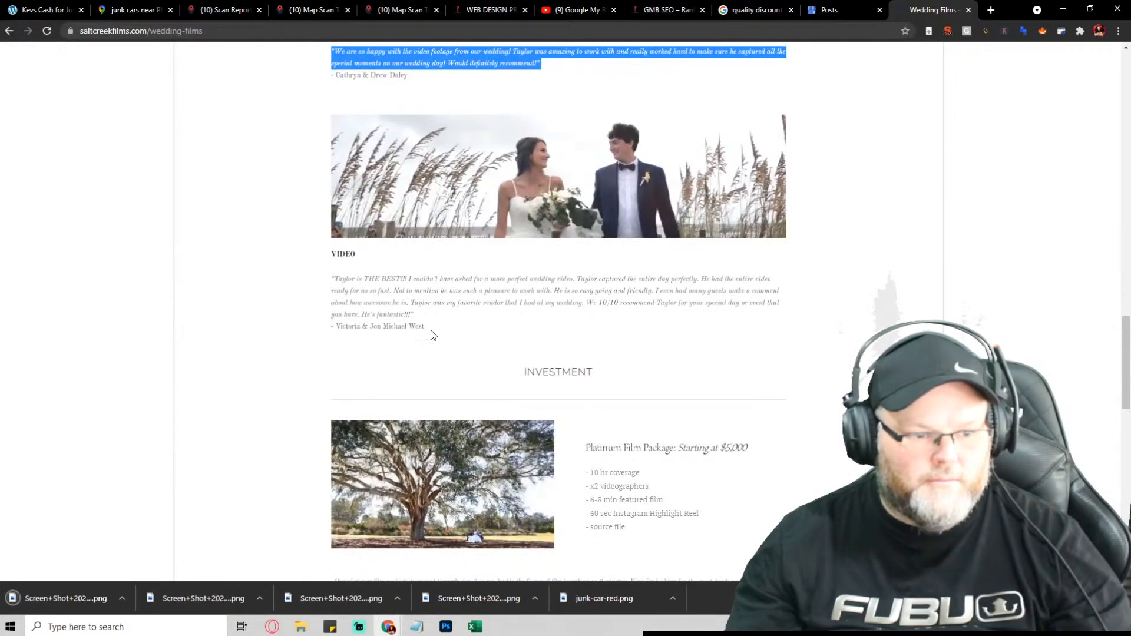
left_click_drag(346, 301, 325, 286)
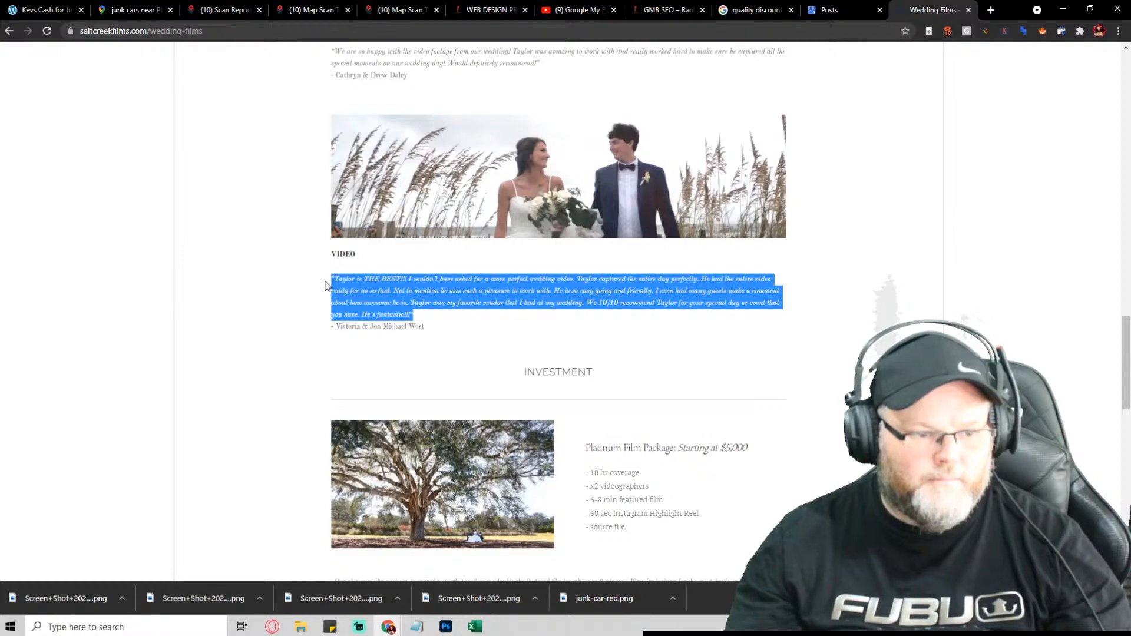
left_click(834, 10)
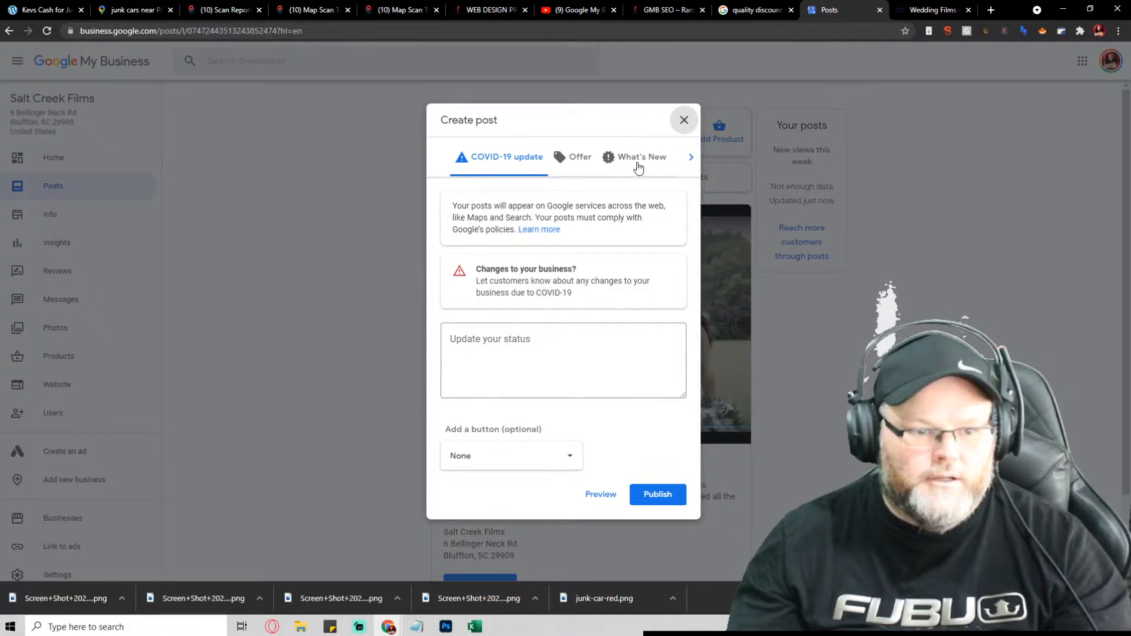
left_click(684, 121)
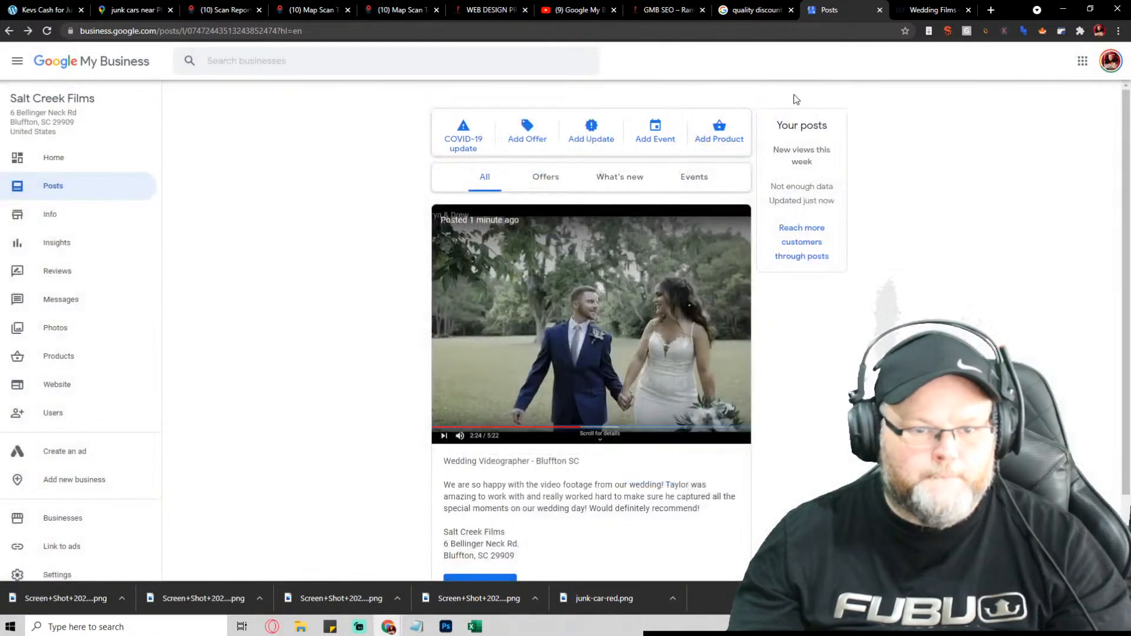
Step: Copy the share link of the published wedding videographer post and close its sharing options
scroll(621, 489, "down", 2)
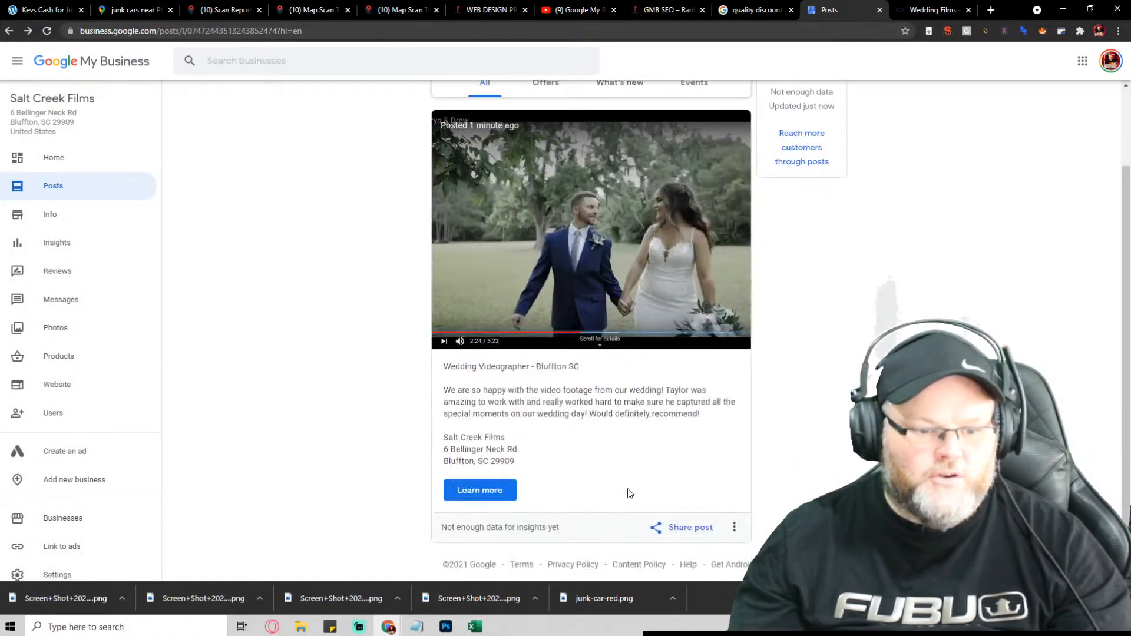
left_click(681, 529)
left_click(576, 369)
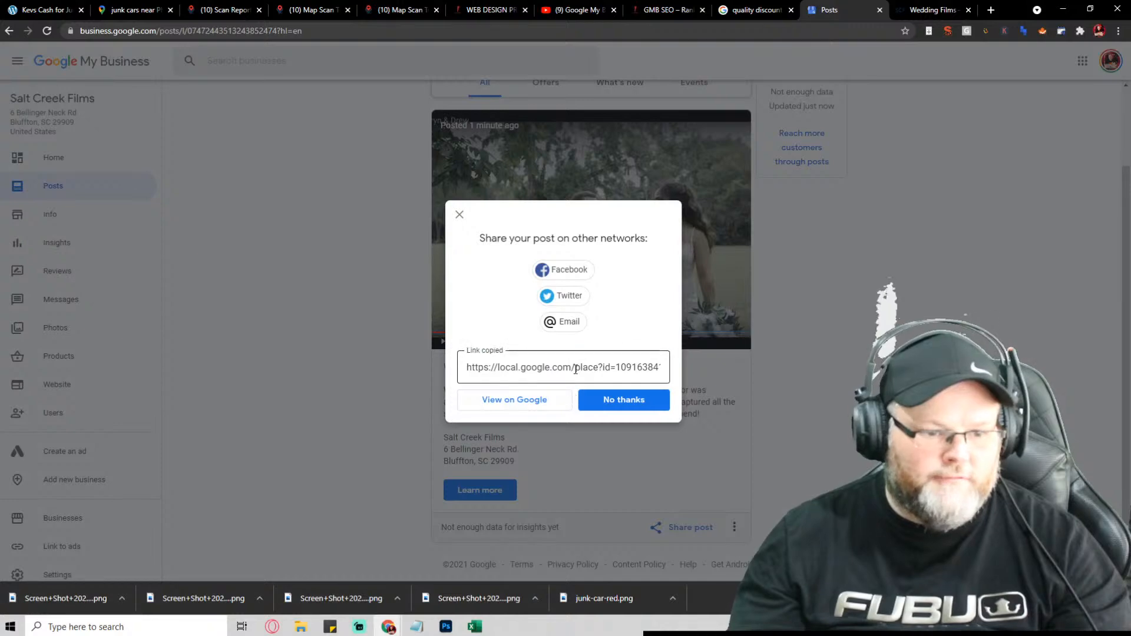
triple_click(575, 369)
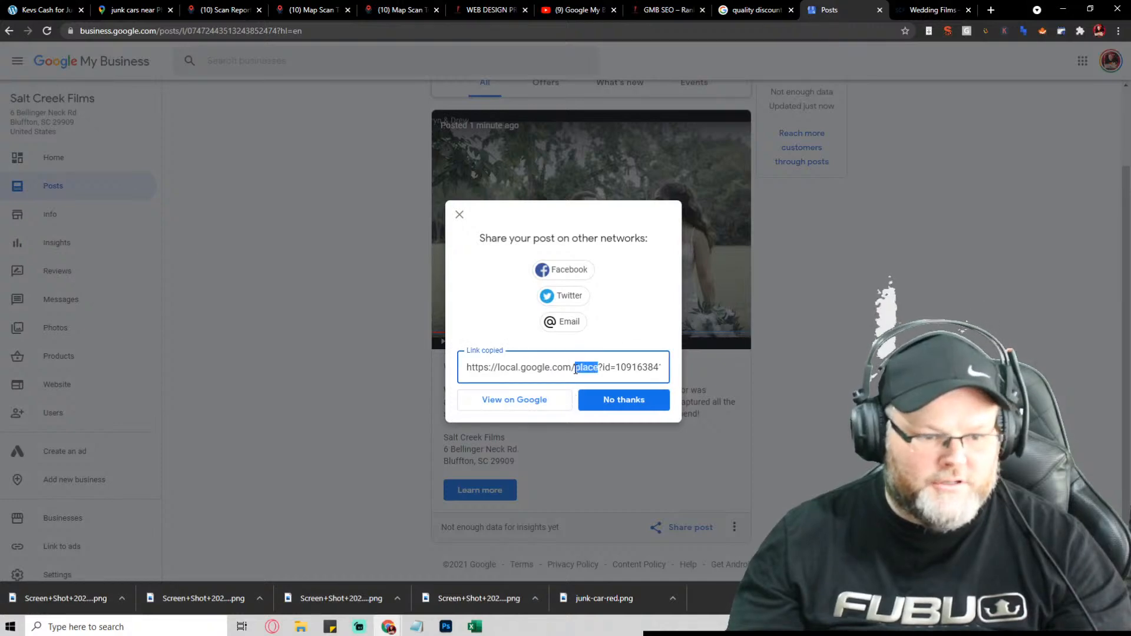
left_click(687, 534)
Step: Switch to Notepad, paste the copied post link below the daisy chain notes, and return to the browser
mouse_move(416, 628)
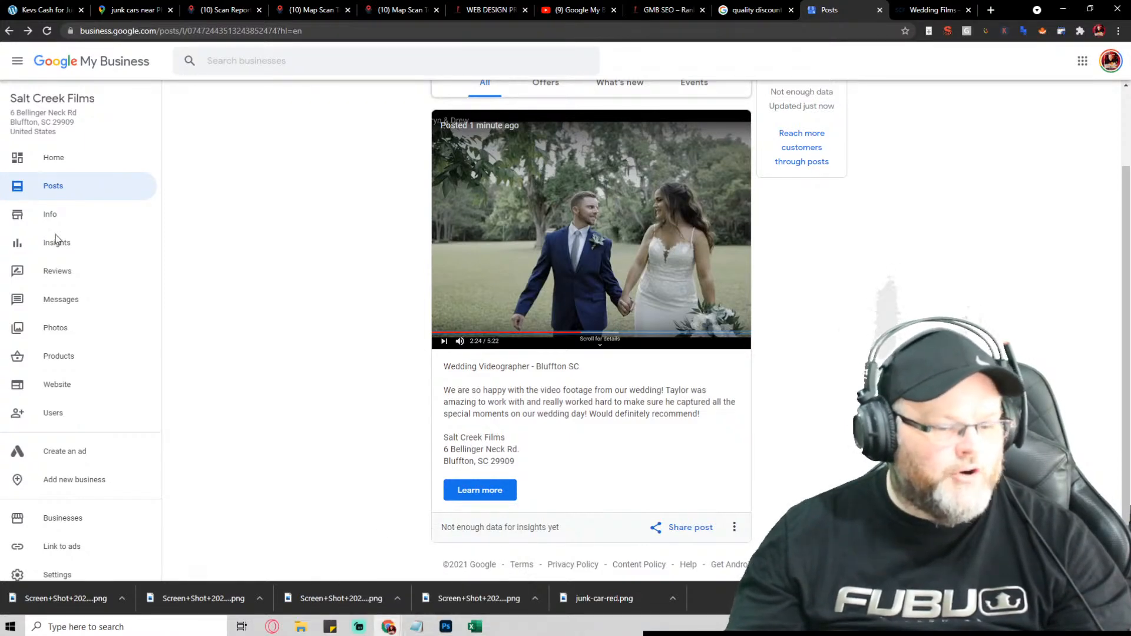
left_click(373, 585)
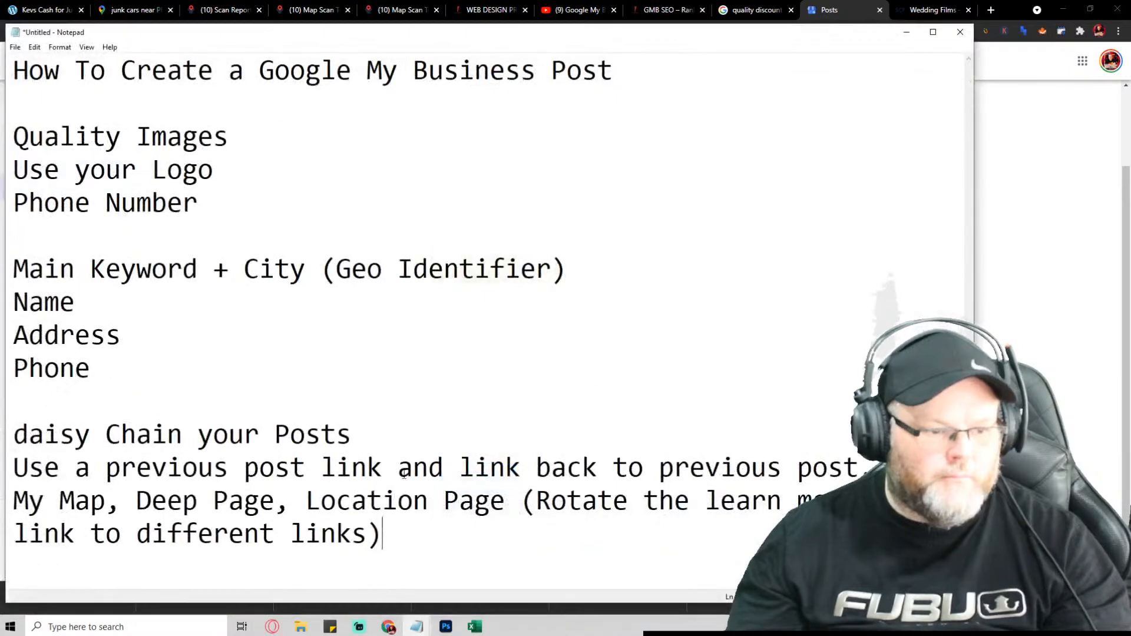
key("Return")
key("Return")
key("ctrl+v")
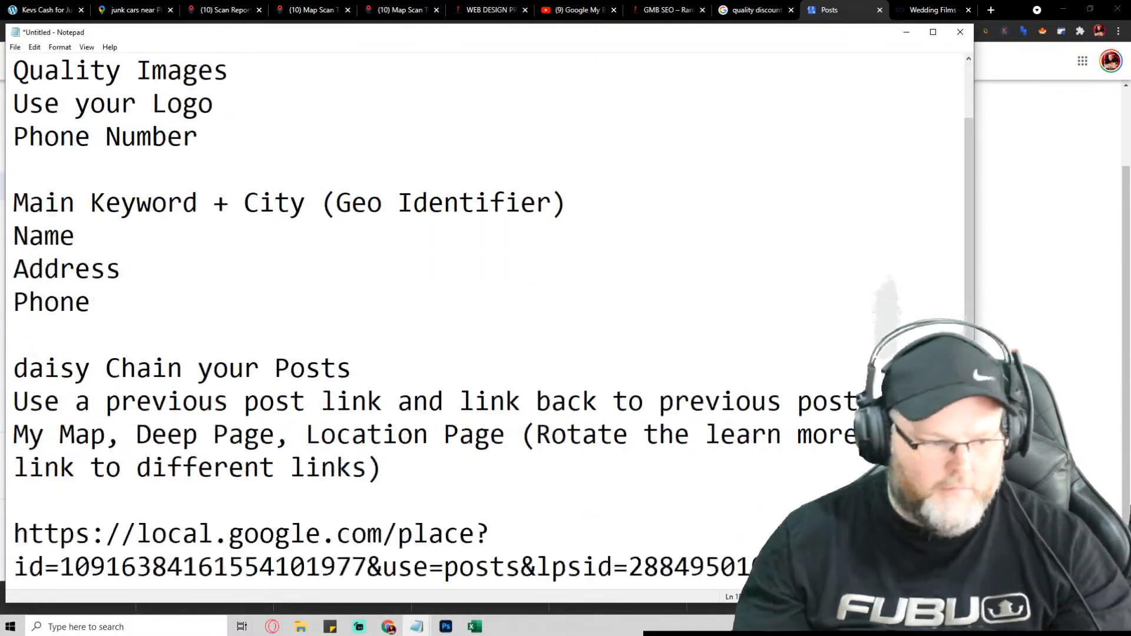
left_click(1025, 312)
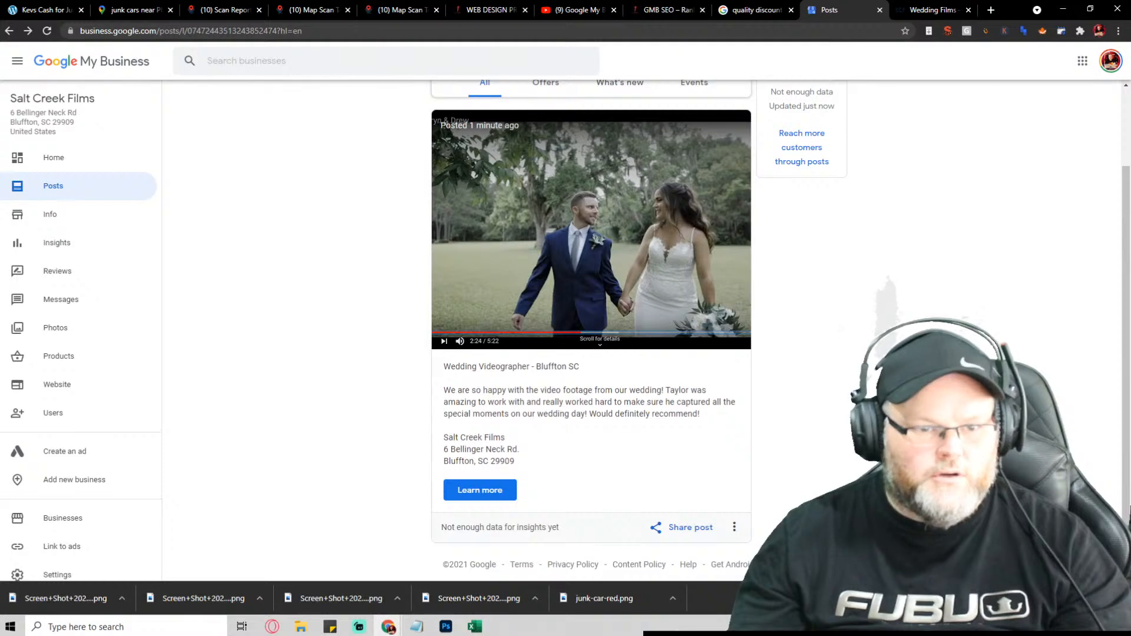
left_click(1088, 548)
Step: Copy the selected testimonial below the beach wedding photo on the Wedding Films page
left_click(950, 7)
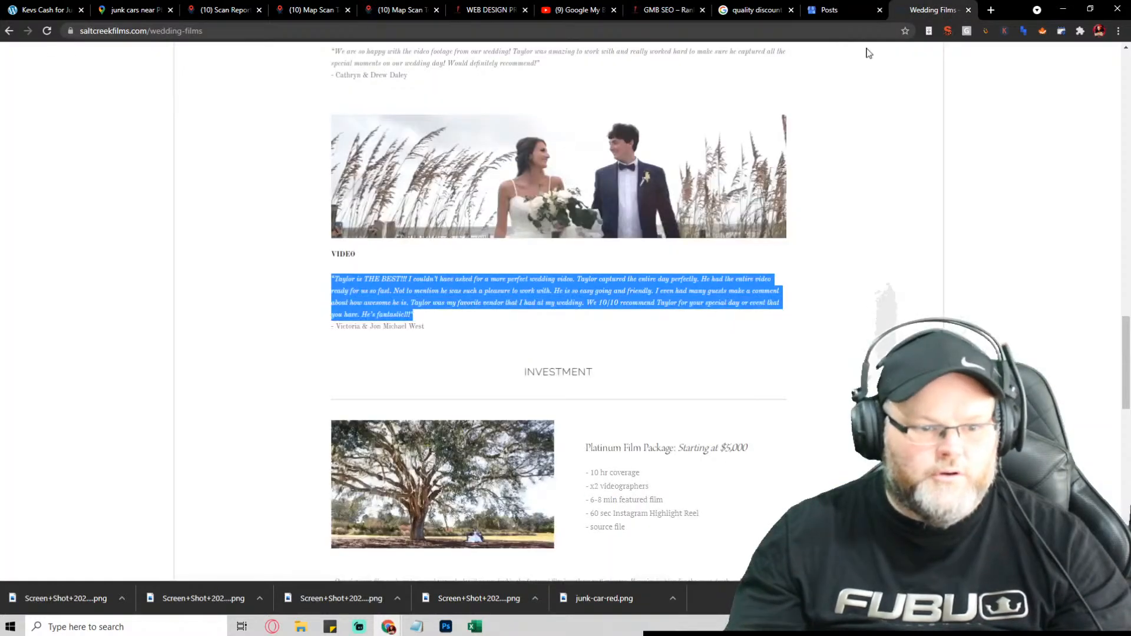
right_click(523, 293)
left_click(542, 301)
Step: Start a What's New post and upload the photo Screen+Shot+2020-02-20+at+12.01.22+AM from the Desktop
left_click(832, 9)
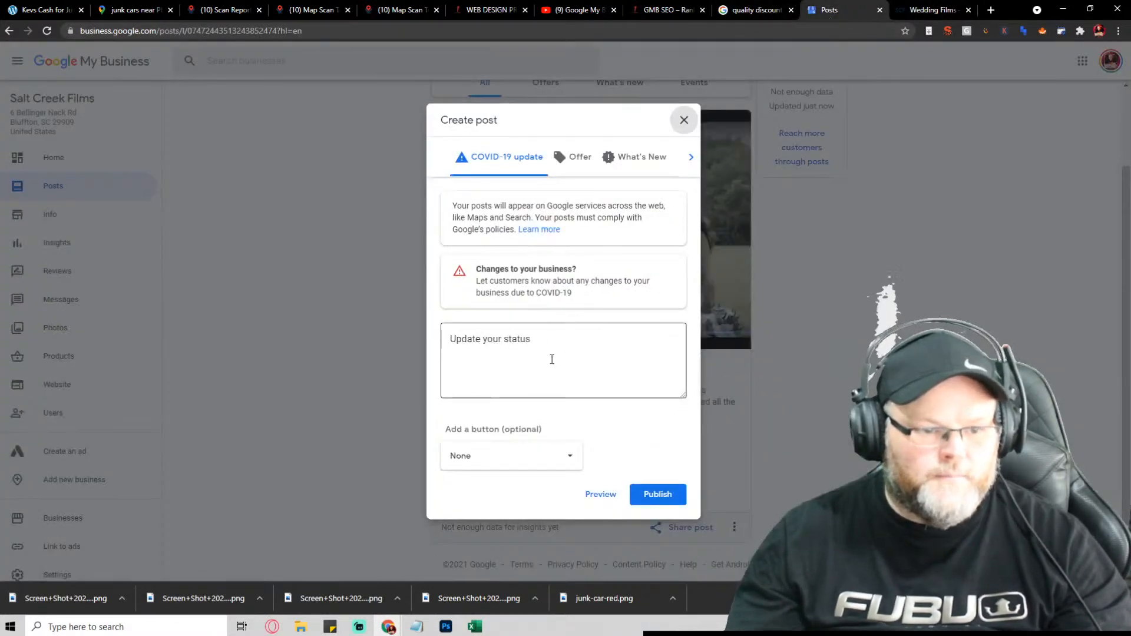
left_click(603, 160)
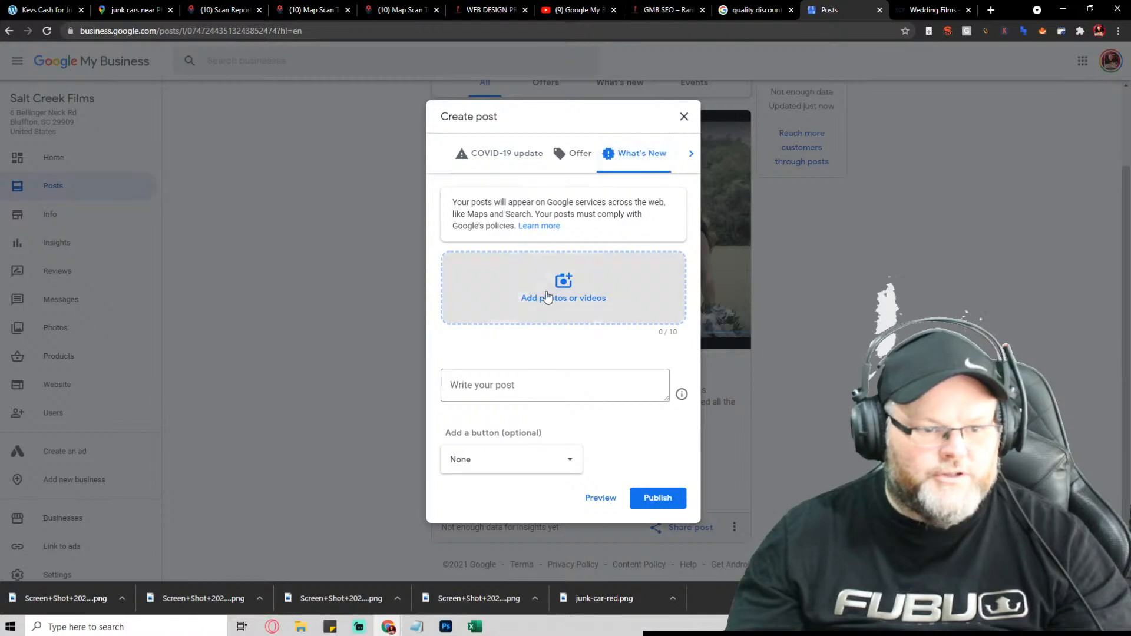
left_click(544, 297)
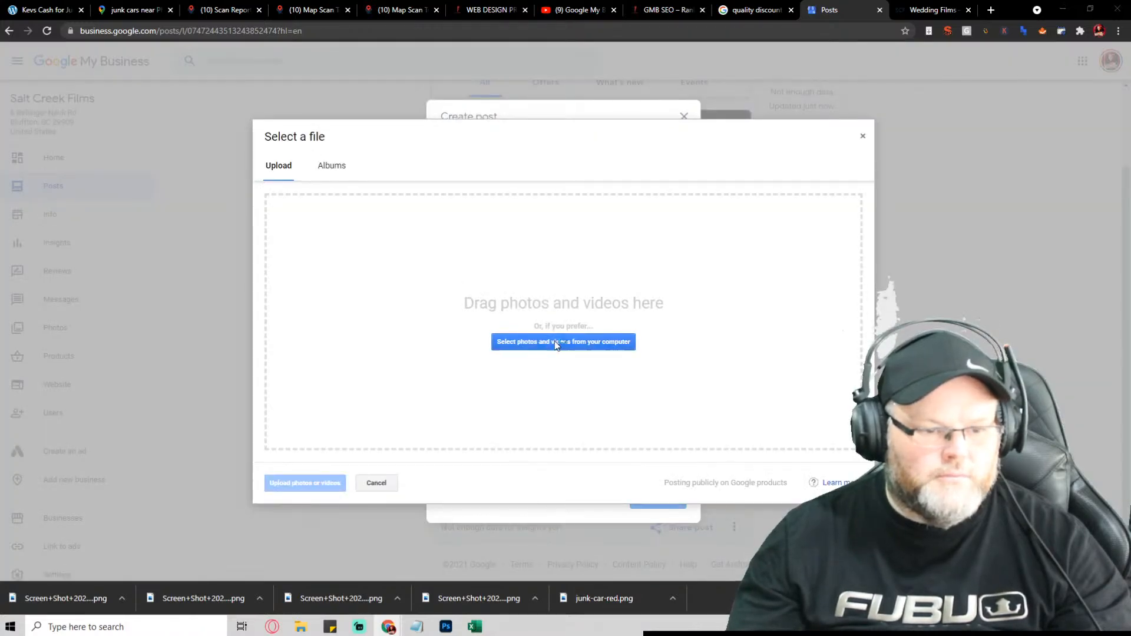
left_click(555, 342)
scroll(321, 358, "down", 2)
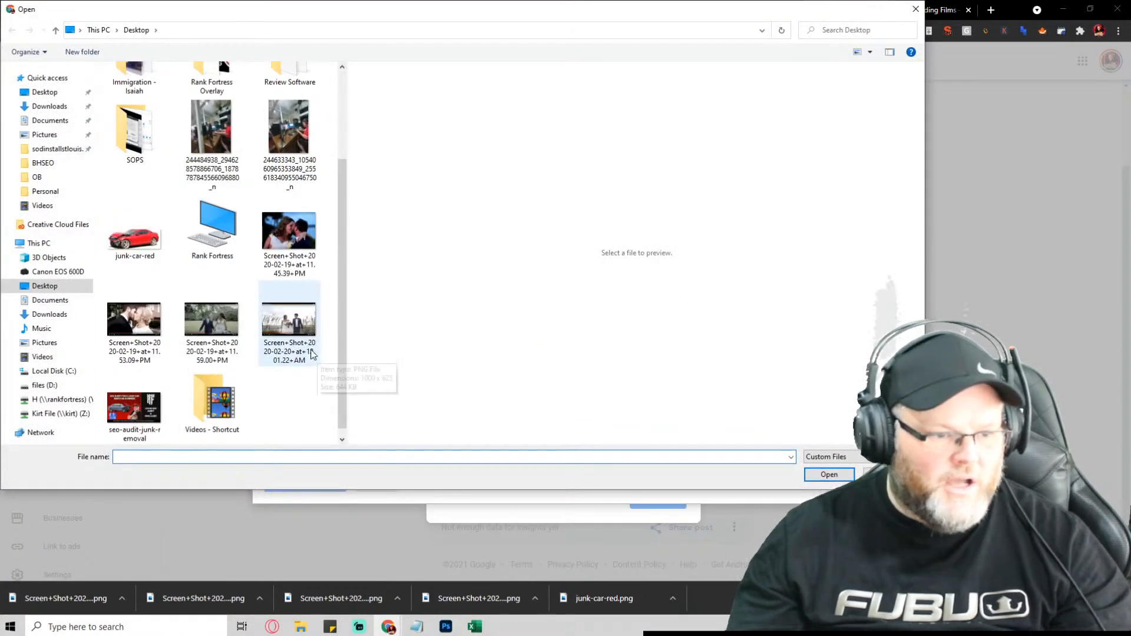
left_click(281, 316)
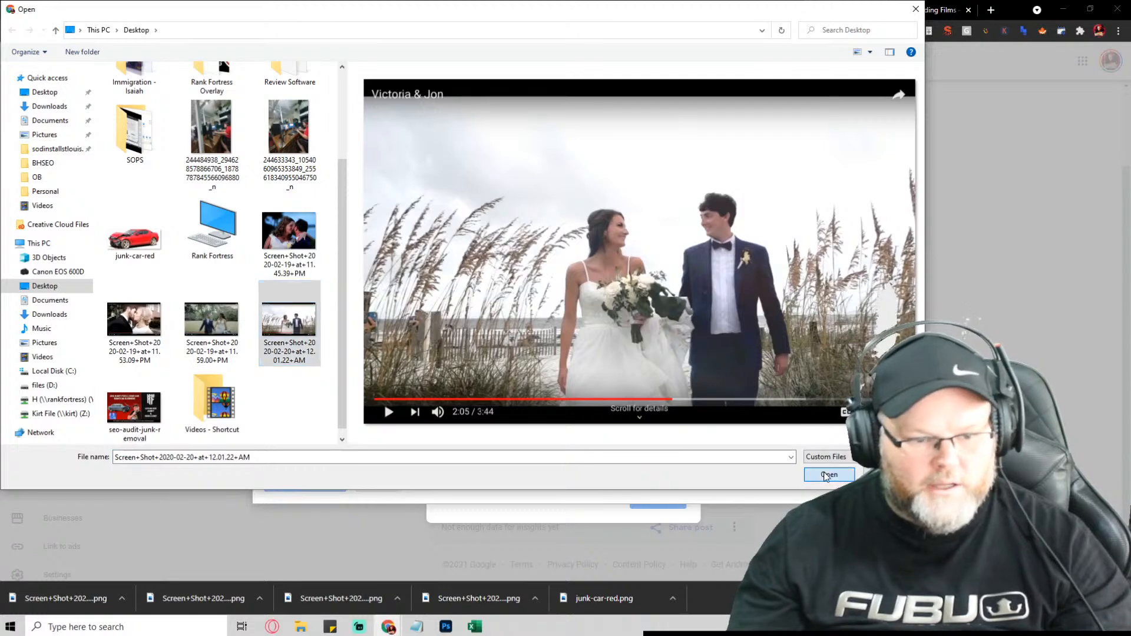
left_click(829, 475)
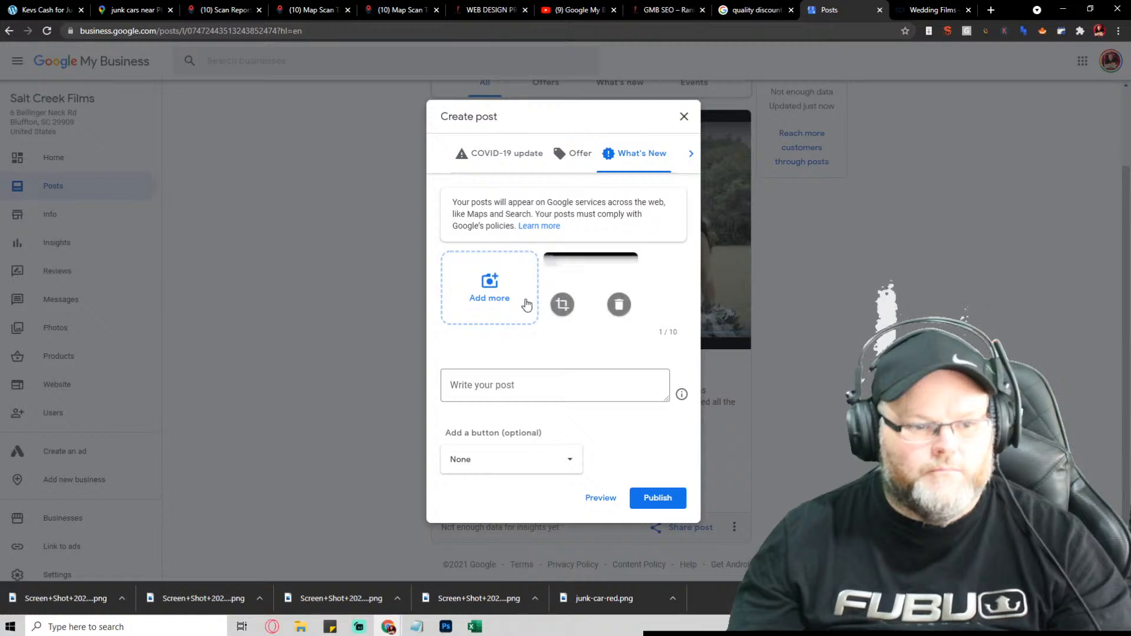
Step: Paste the copied testimonial into the post text and remove its closing and opening quotation marks
left_click(561, 380)
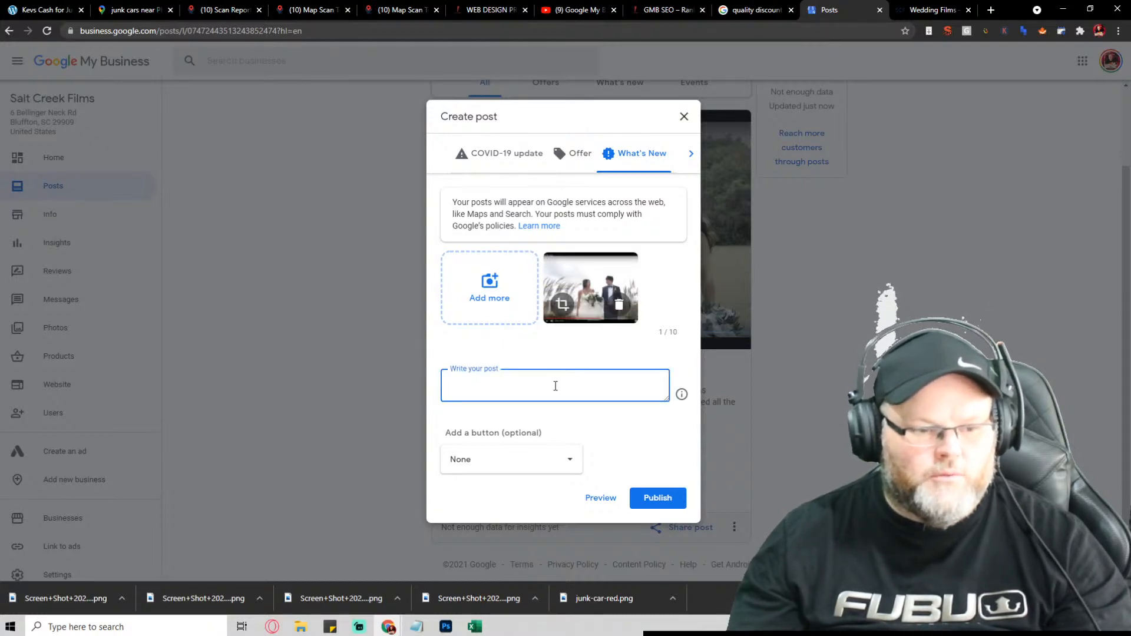
key("ctrl+v")
key("BackSpace")
key("BackSpace")
key("BackSpace")
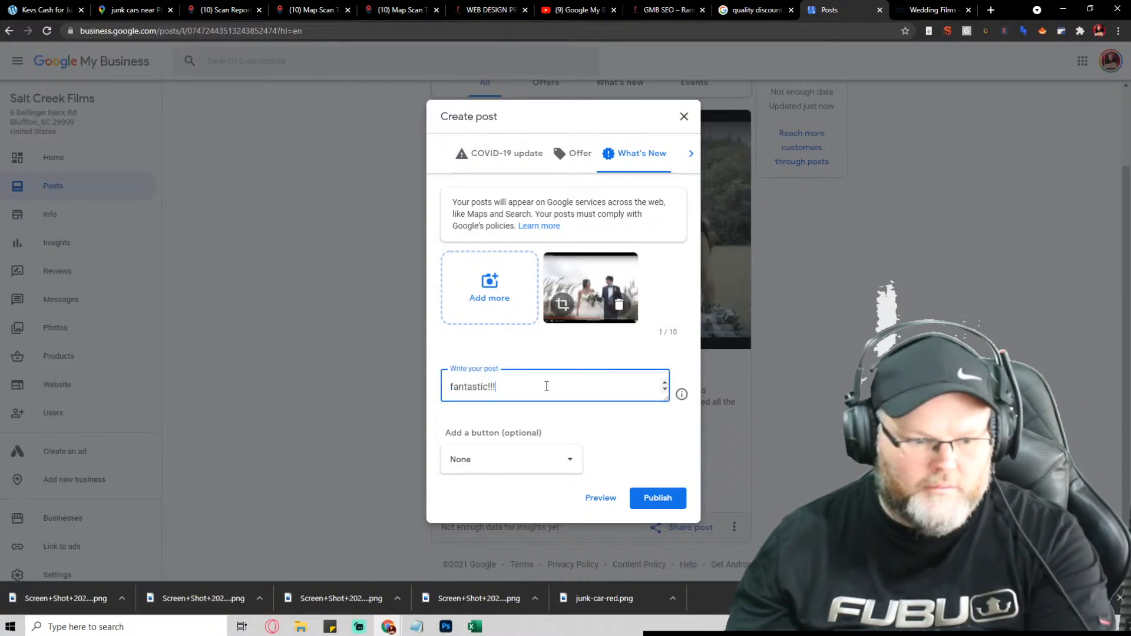
key("Up")
key("Up")
key("Up")
key("Up")
key("Up")
key("Up")
key("Up")
key("Up")
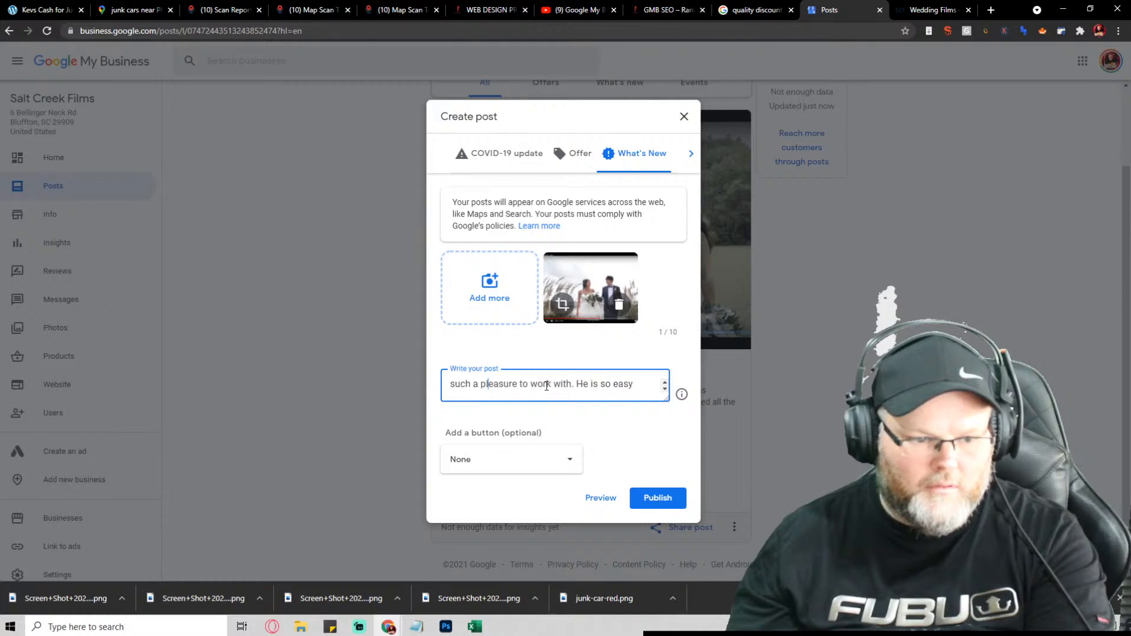
key("Delete")
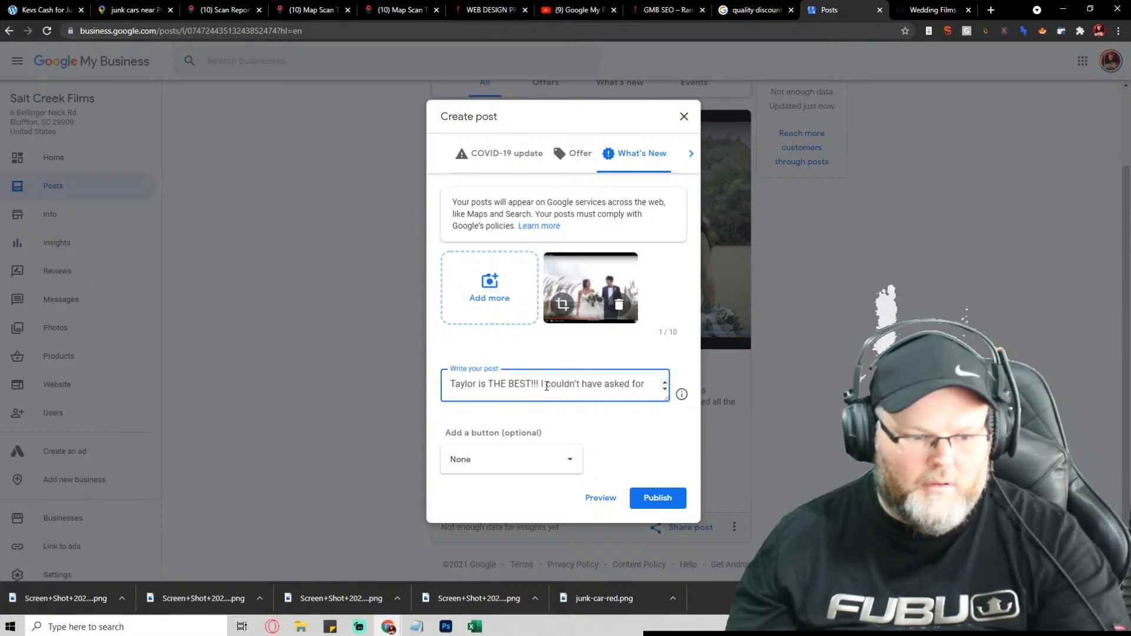
Step: Add the business name Salt Creek Films and its street address on separate lines above the testimonial in the post text
type("Salt C")
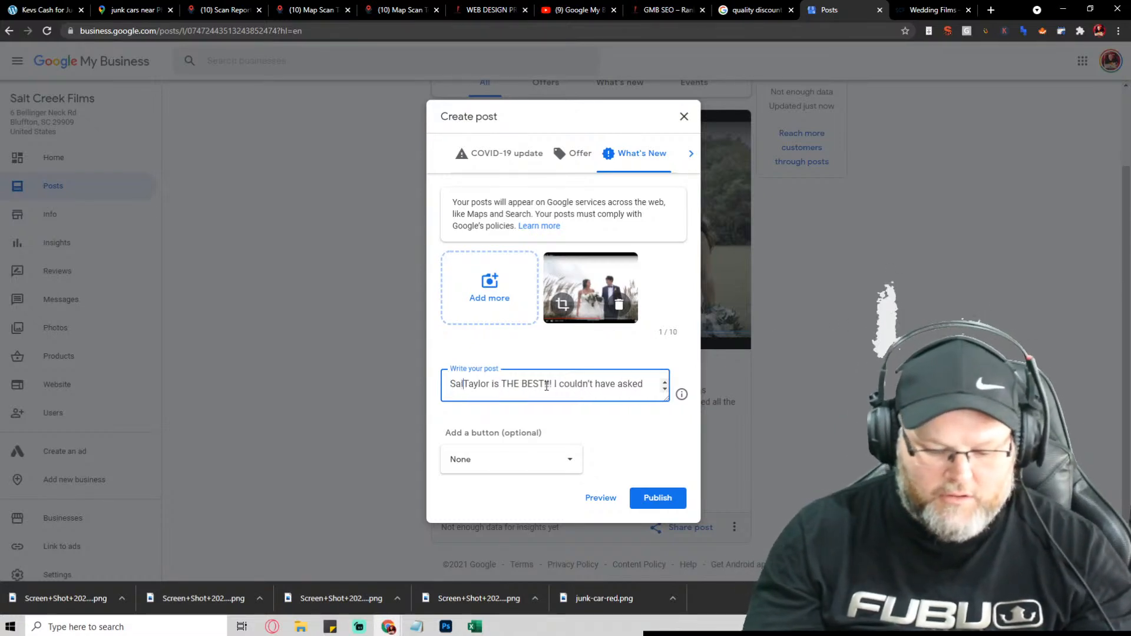
type("reek Films")
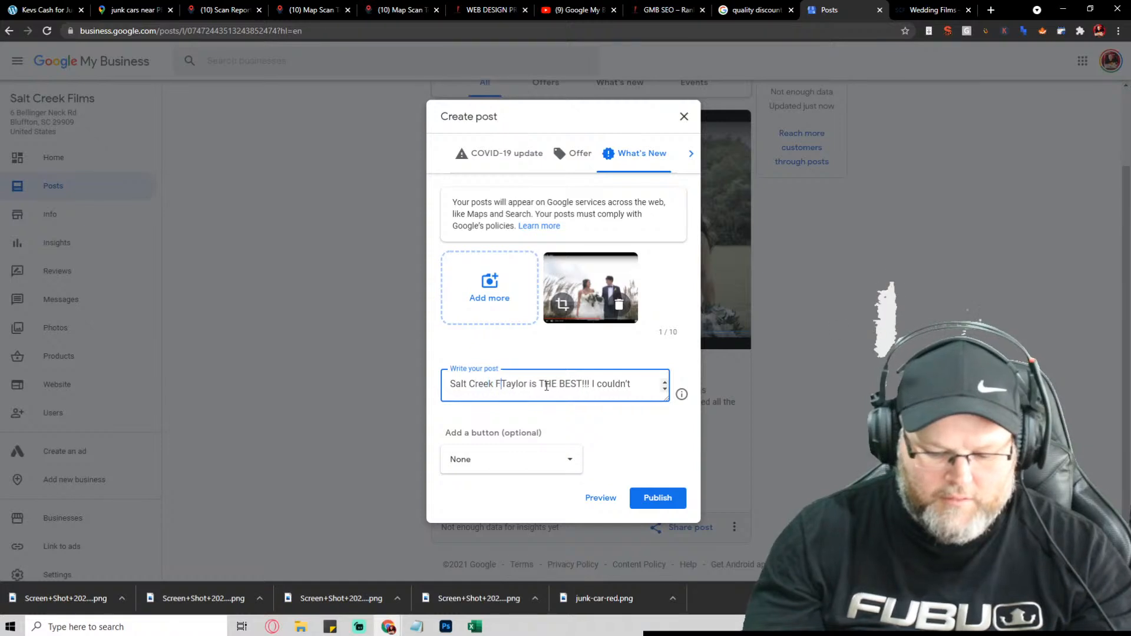
key("Return")
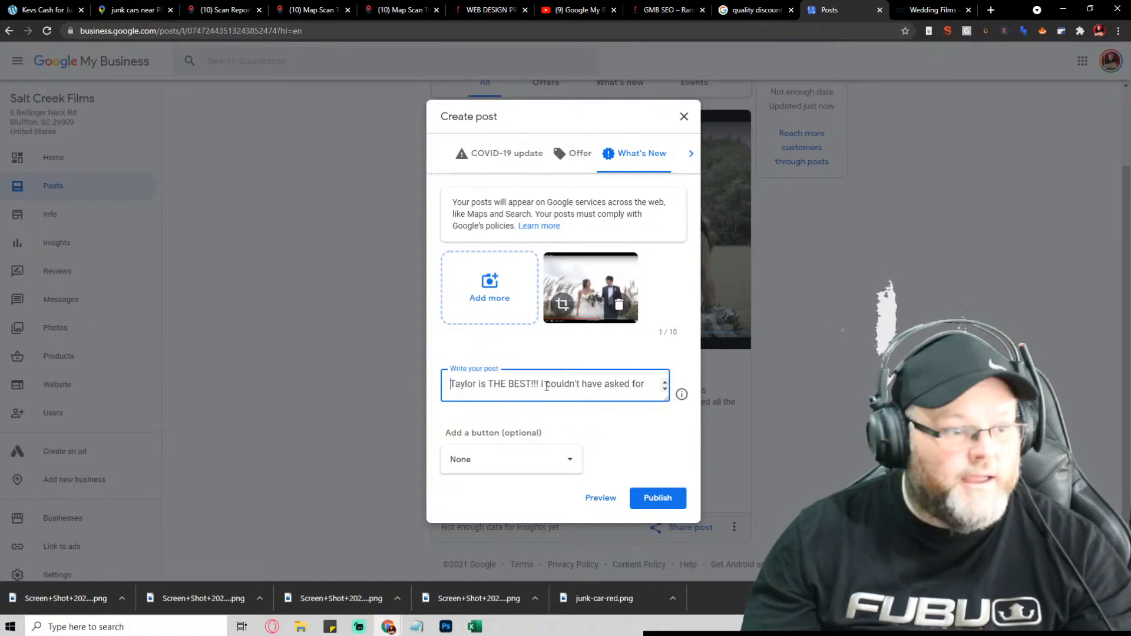
type("6 Belling")
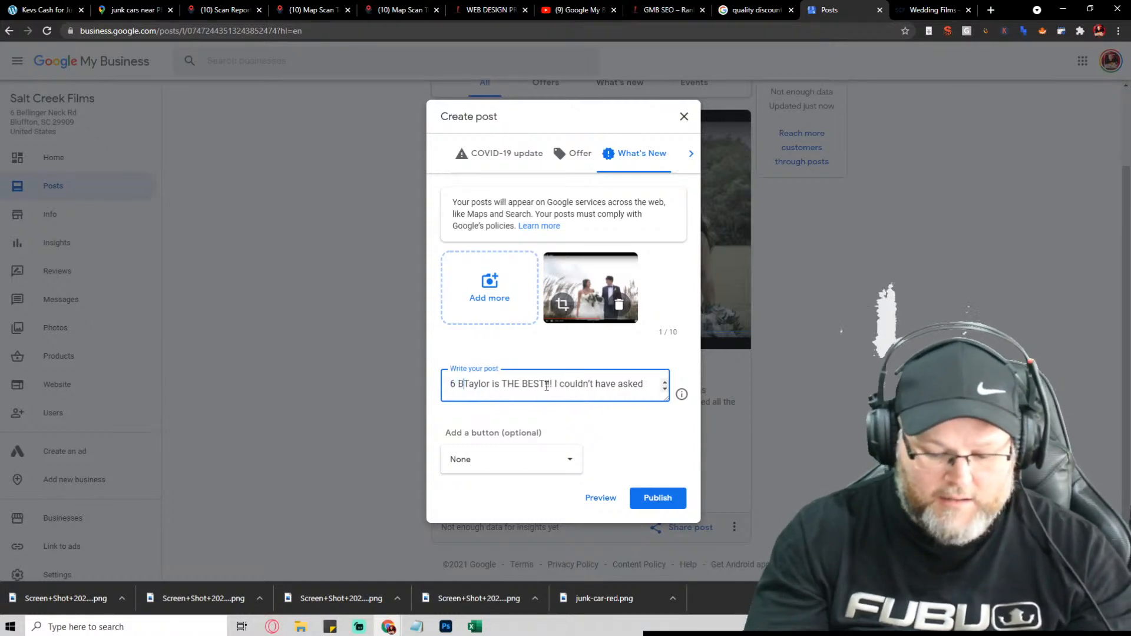
type("er ")
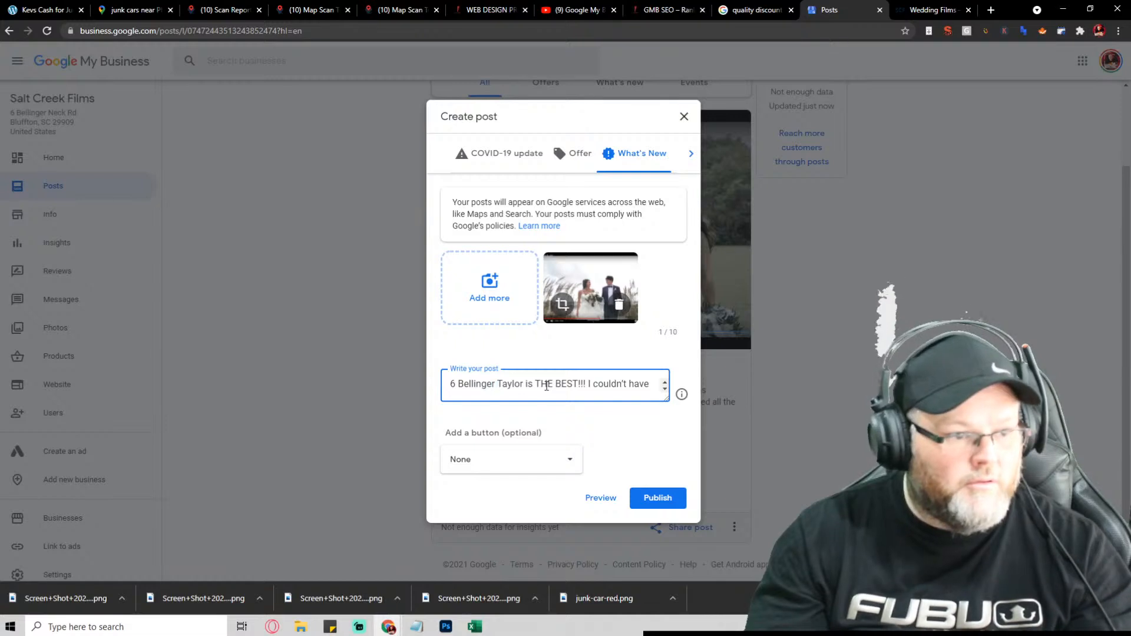
type("Neck Rd.")
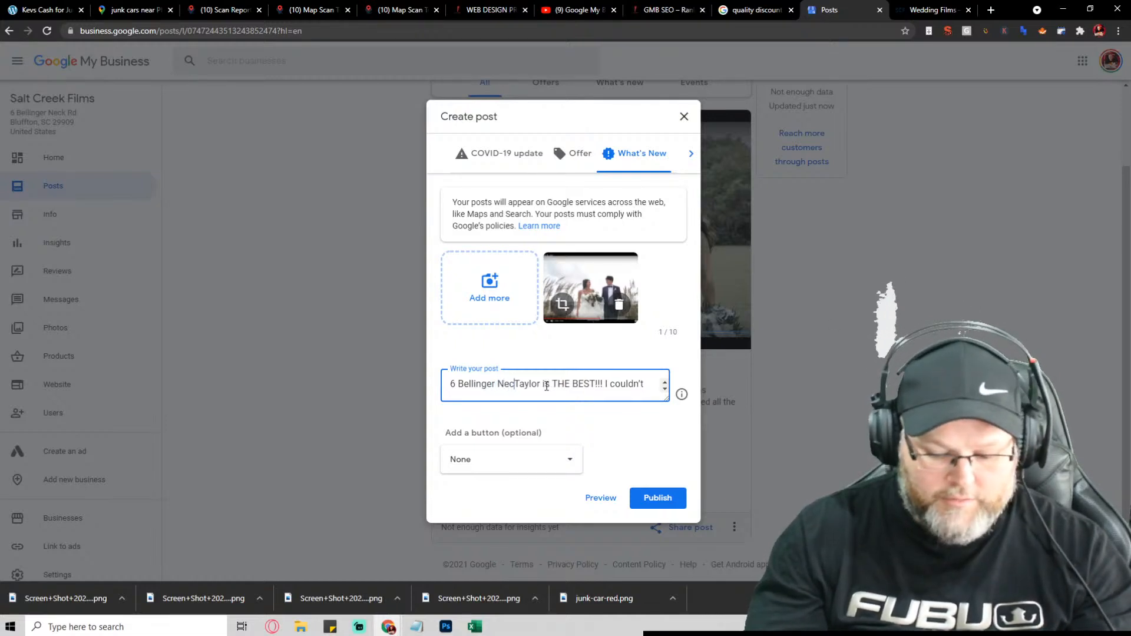
type(" Bluff")
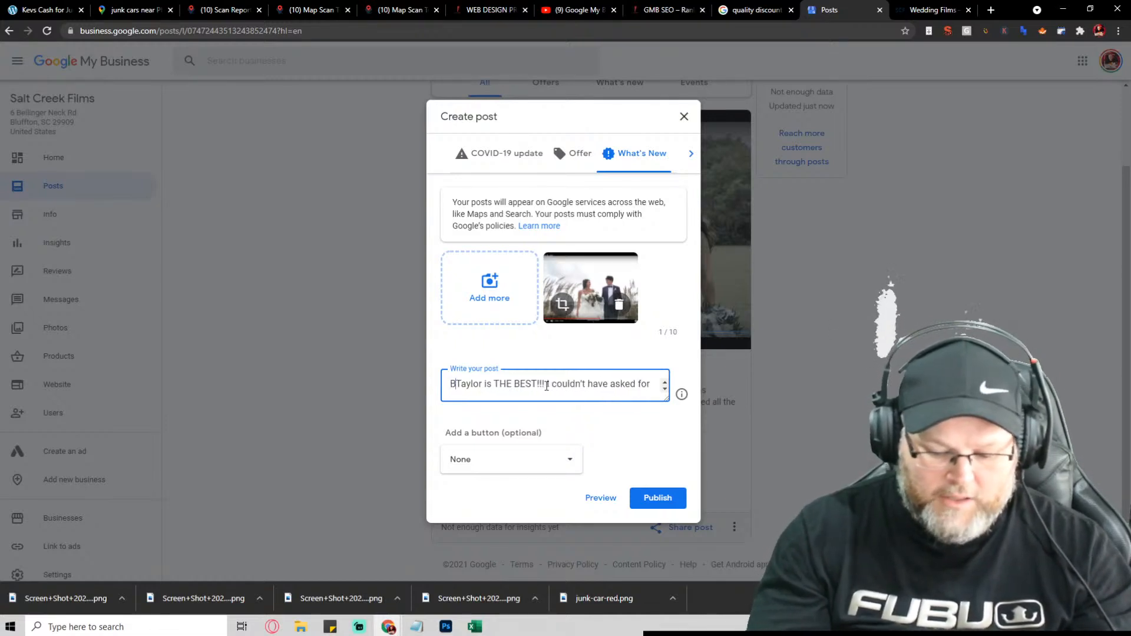
type("ton")
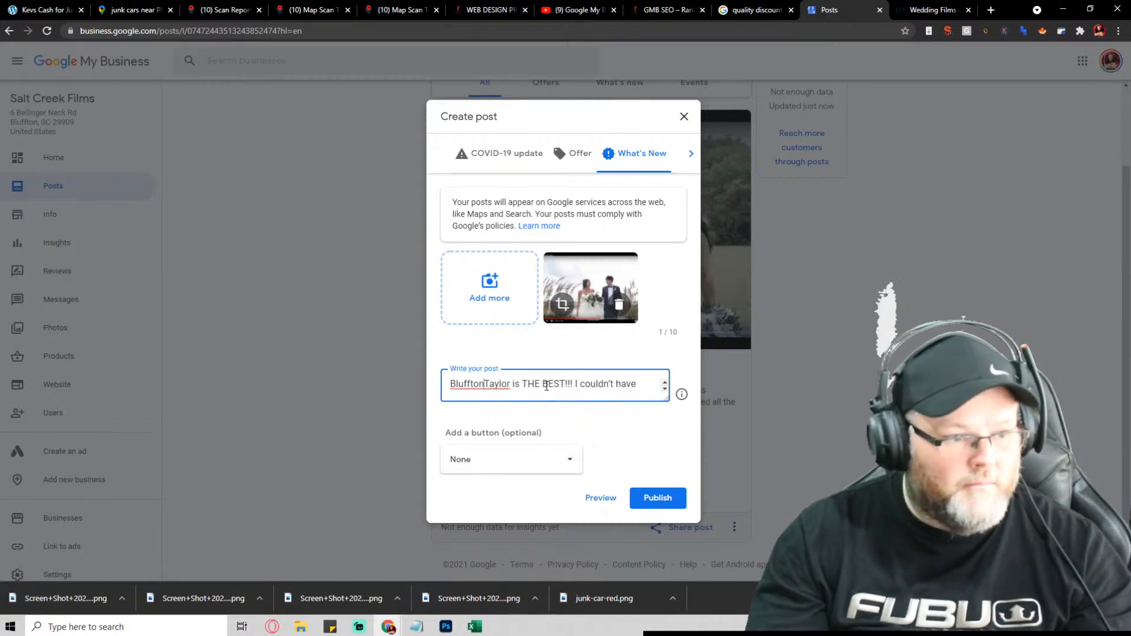
type(", SC ")
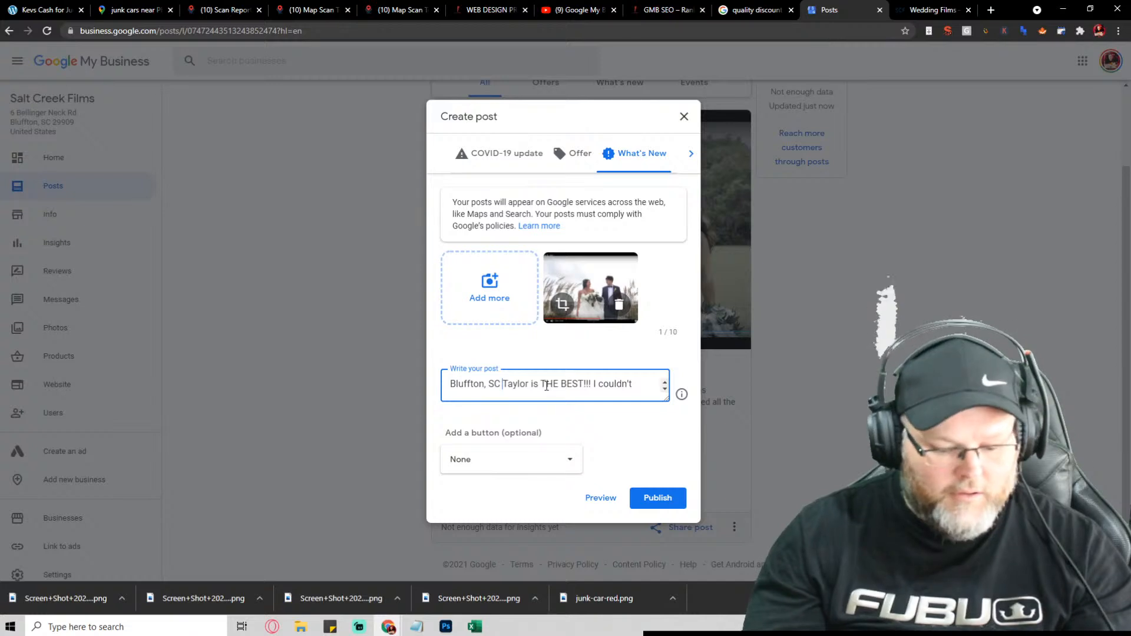
type("29909")
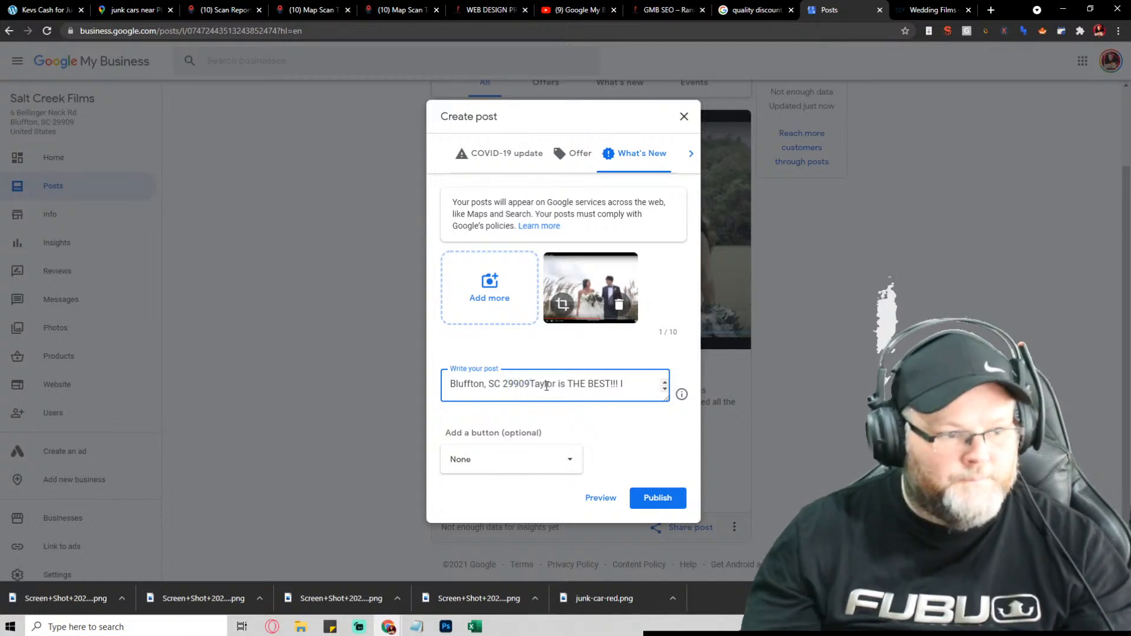
key("Return")
Step: Move the business name and address block from above the testimonial to below it
key("Up")
key("Up")
key("Up")
key("Up")
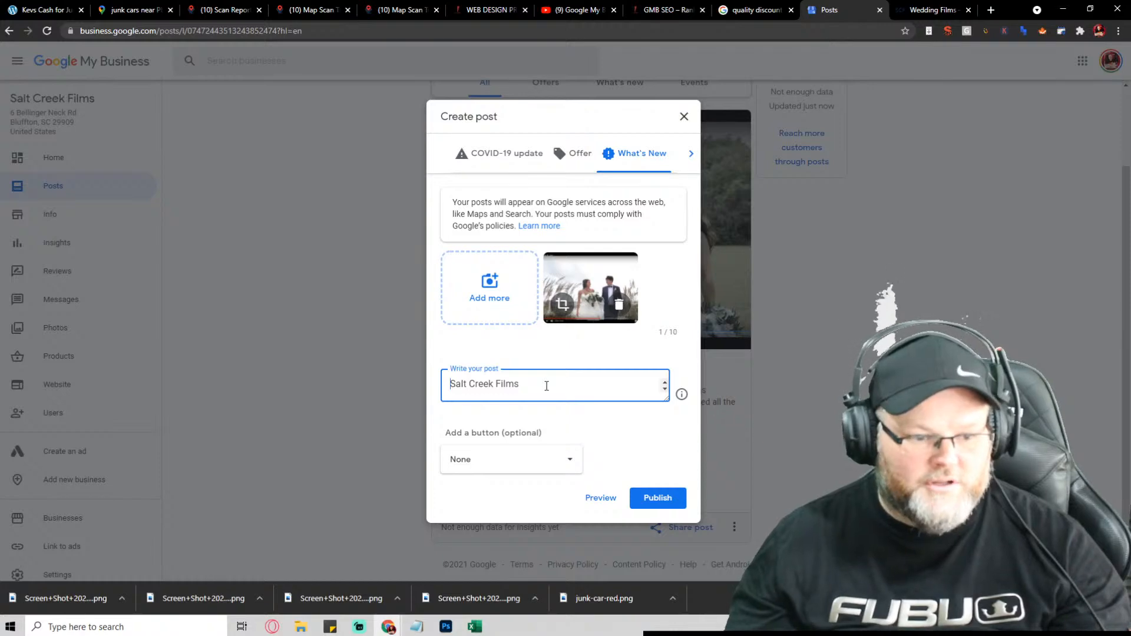
key("ctrl+shift+Right")
key("ctrl+shift+Right")
key("ctrl+shift+Right")
key("ctrl+shift+Right")
key("ctrl+shift+Right")
key("ctrl+shift+Right")
key("ctrl+shift+Right")
key("ctrl+shift+Right")
key("ctrl+shift+Right")
key("ctrl+shift+Right")
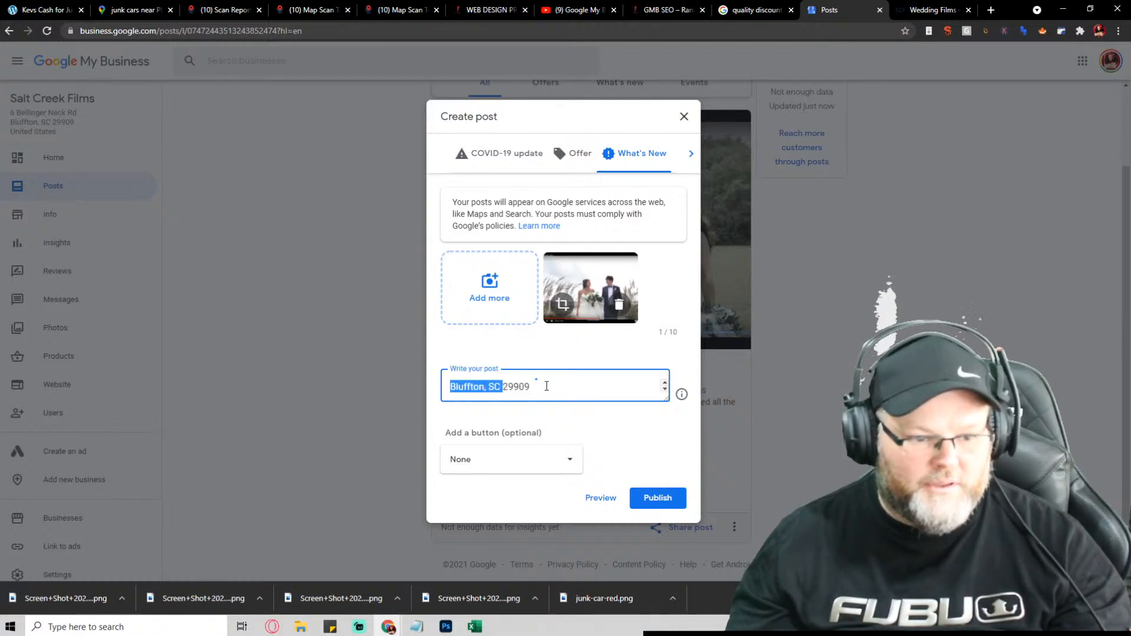
key("BackSpace")
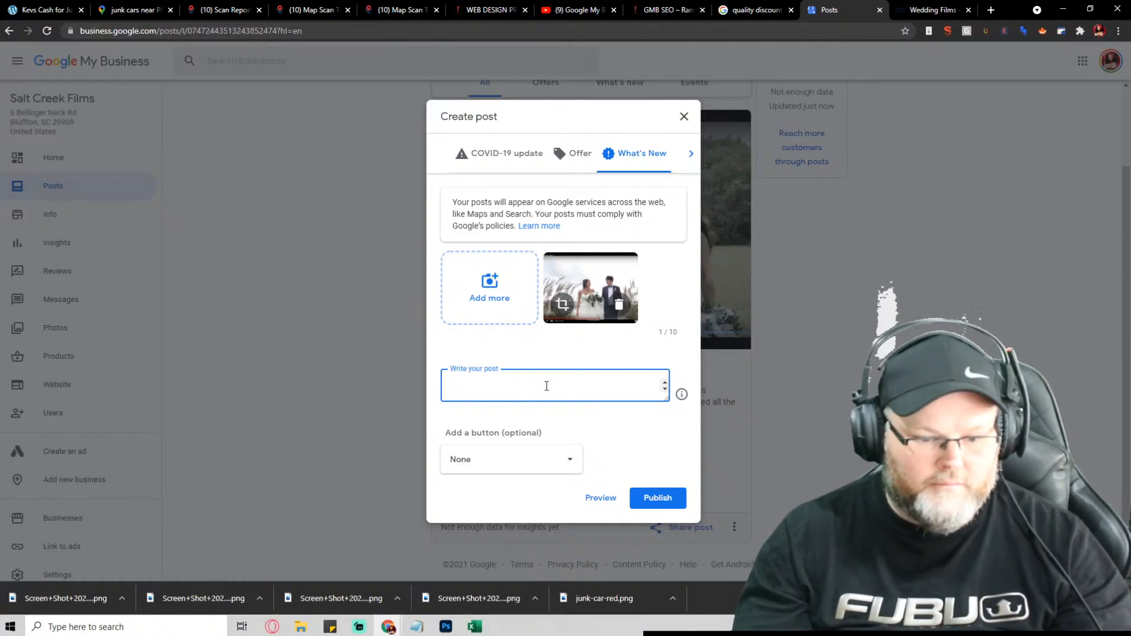
key("Delete")
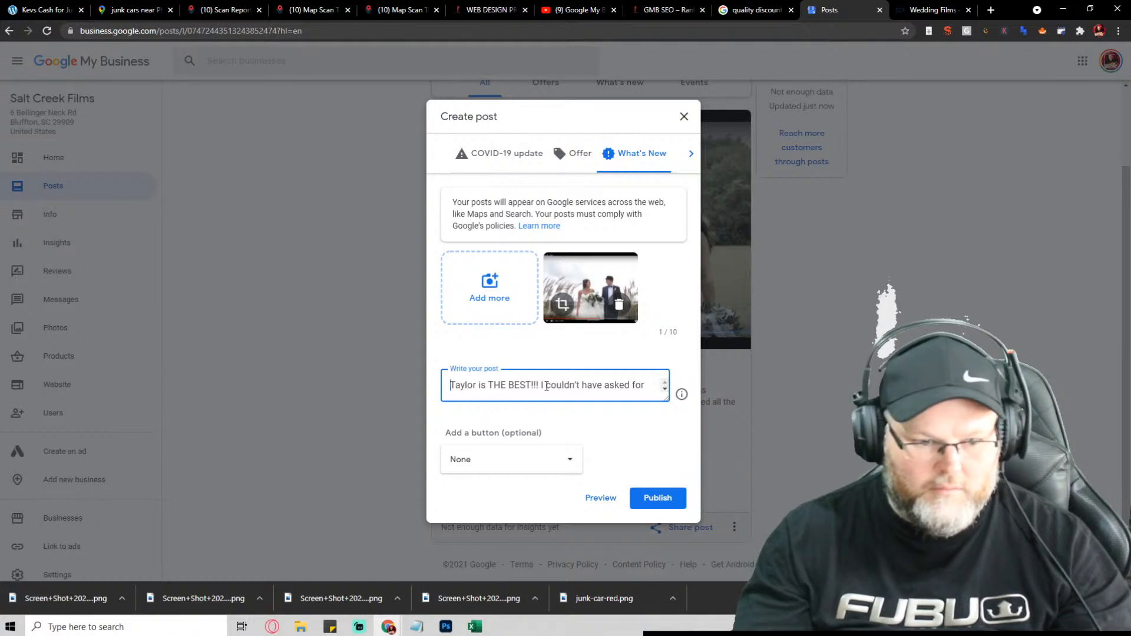
key("Down")
key("Down")
key("Down")
key("Down")
key("Down")
key("Down")
key("Down")
key("Down")
key("Down")
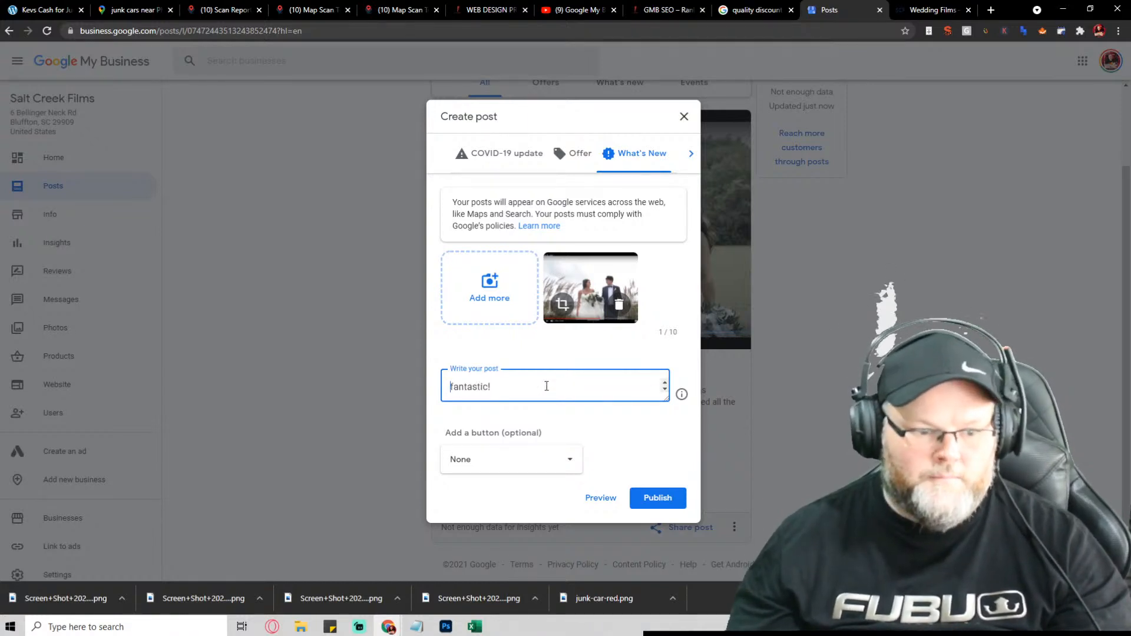
type("Bluffton, SC 29909")
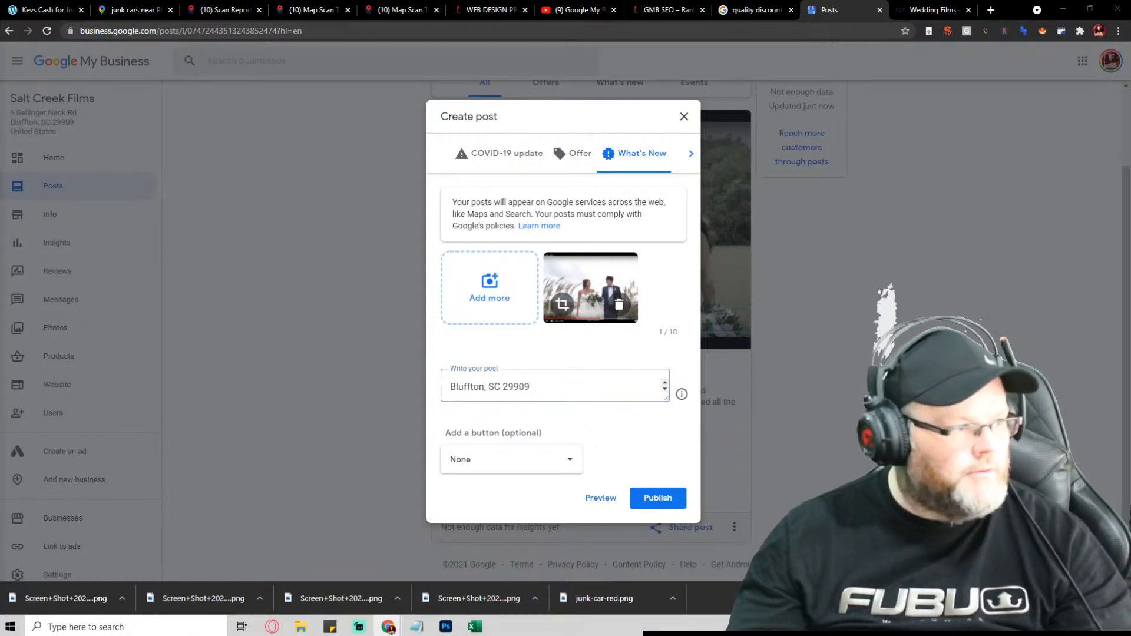
left_click(542, 396)
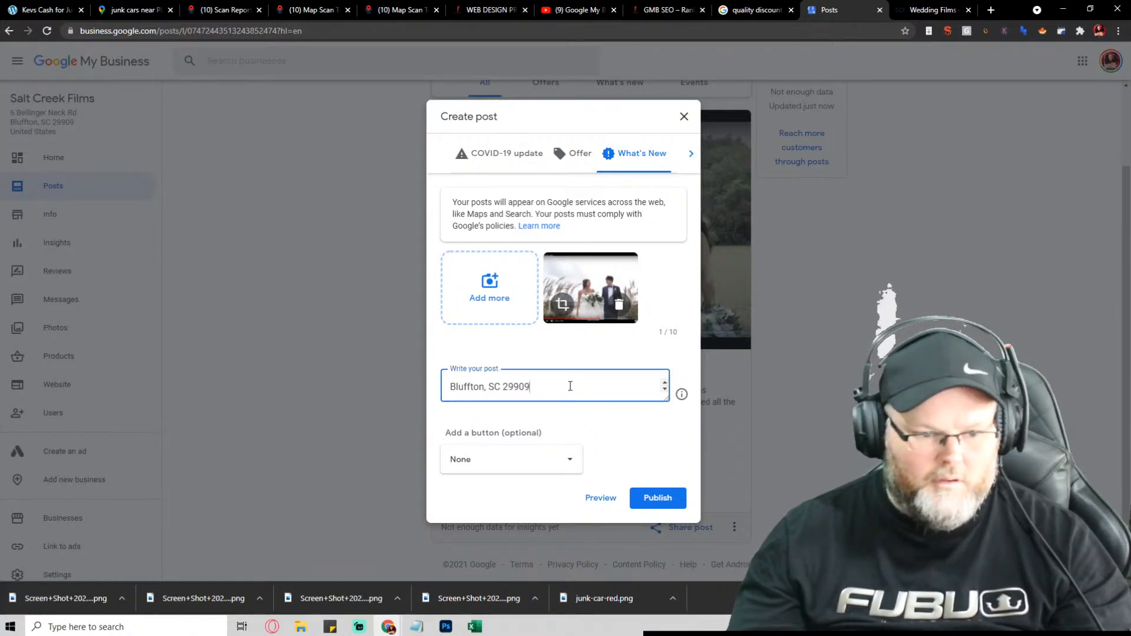
Step: Add the heading "Wedding Videographer - Bluffton SC" on its own line above the testimonial
key("Up")
key("Up")
key("ctrl+v")
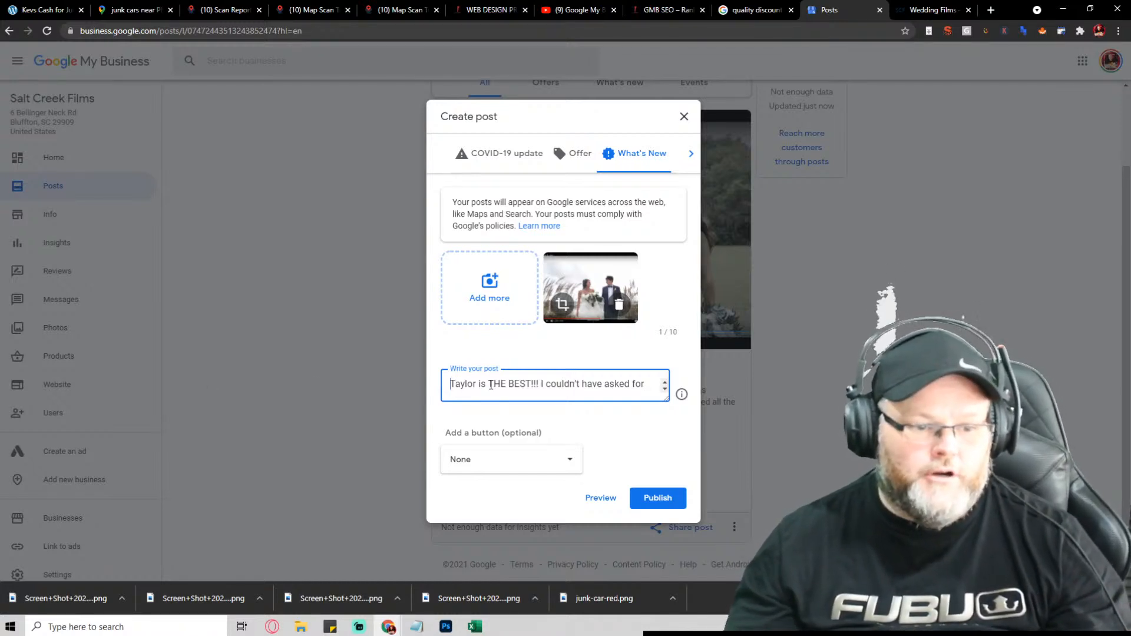
type("Wedding ")
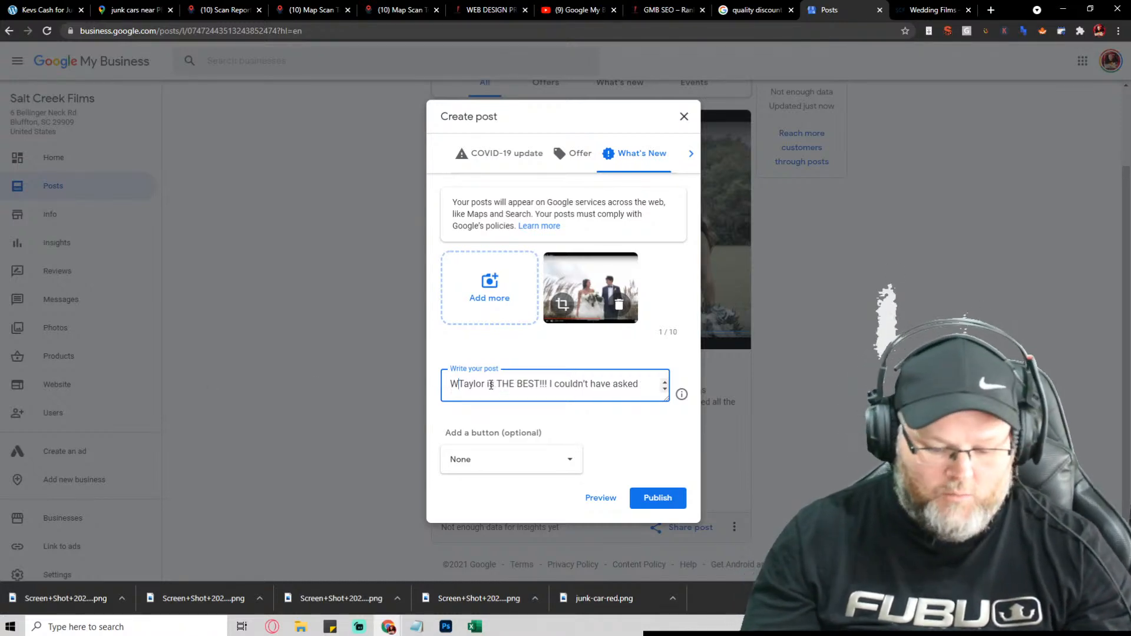
type("Videograp")
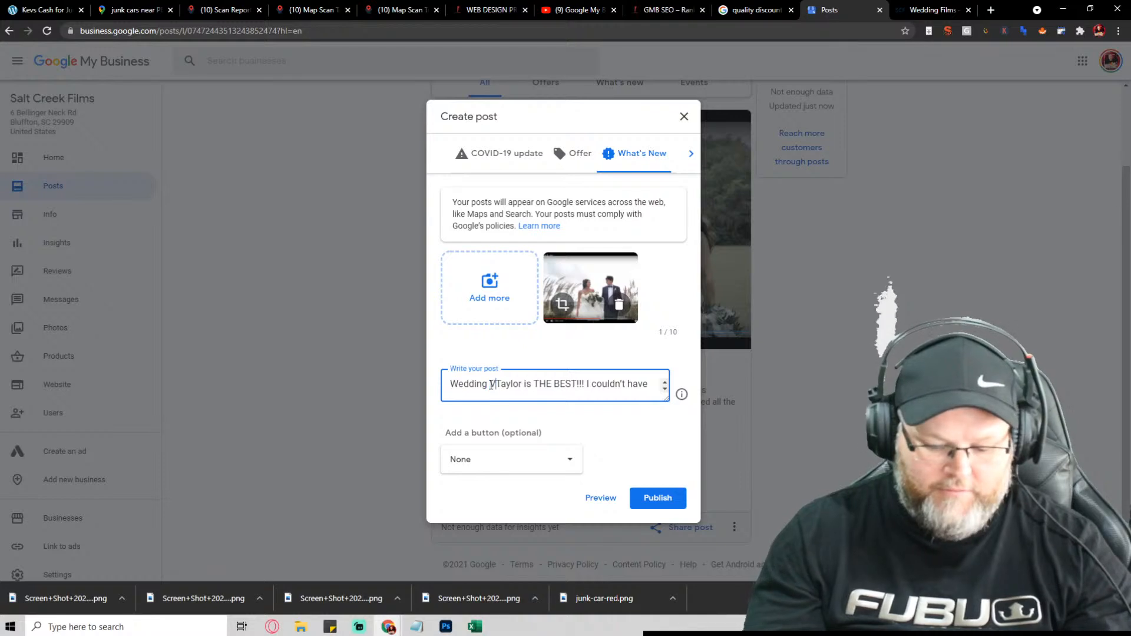
type("her")
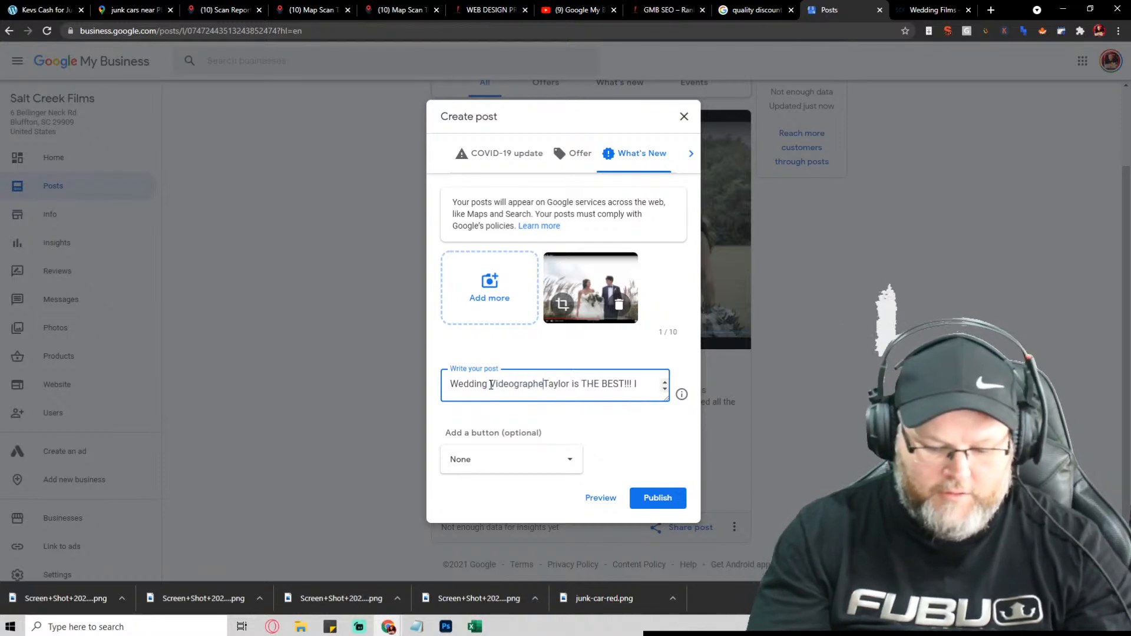
type(" - ")
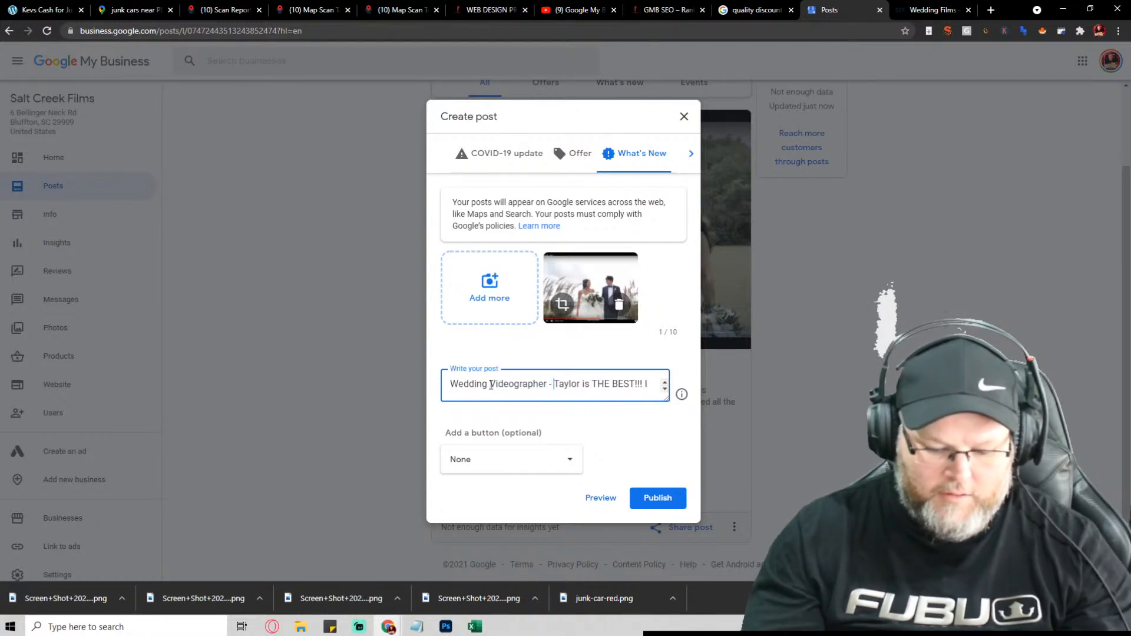
type("Bluffton")
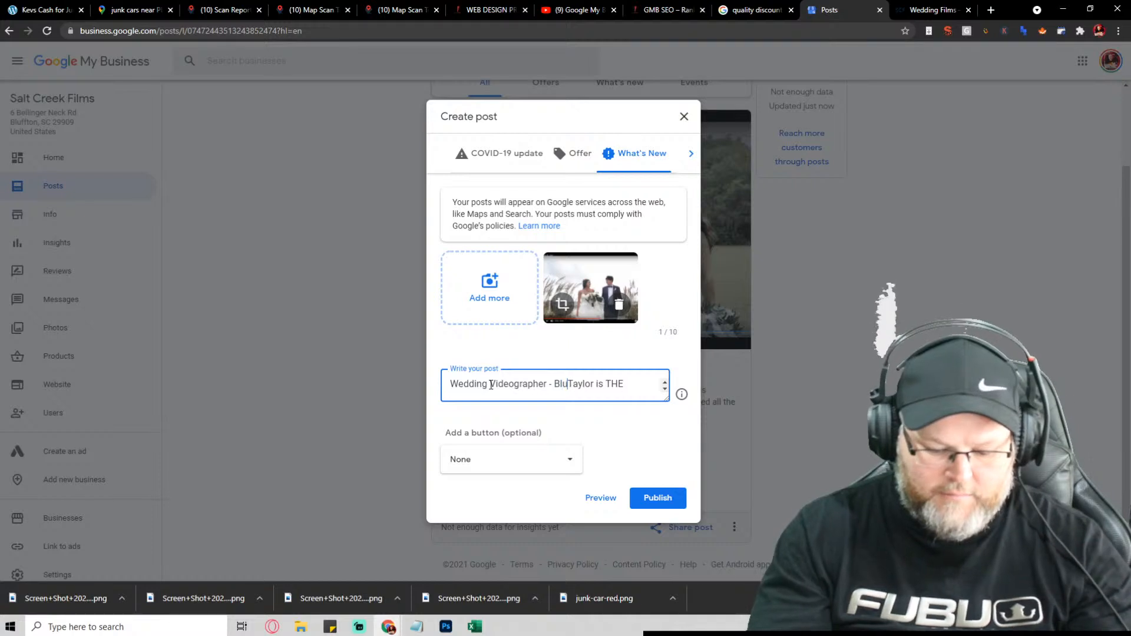
type(" S")
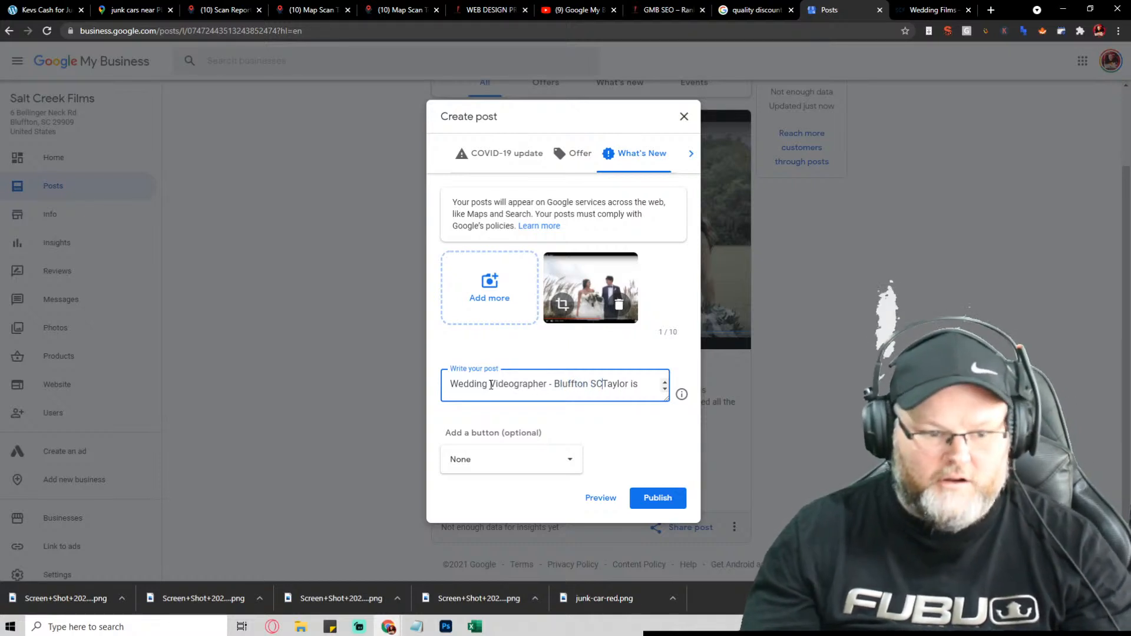
type("C")
key("Return")
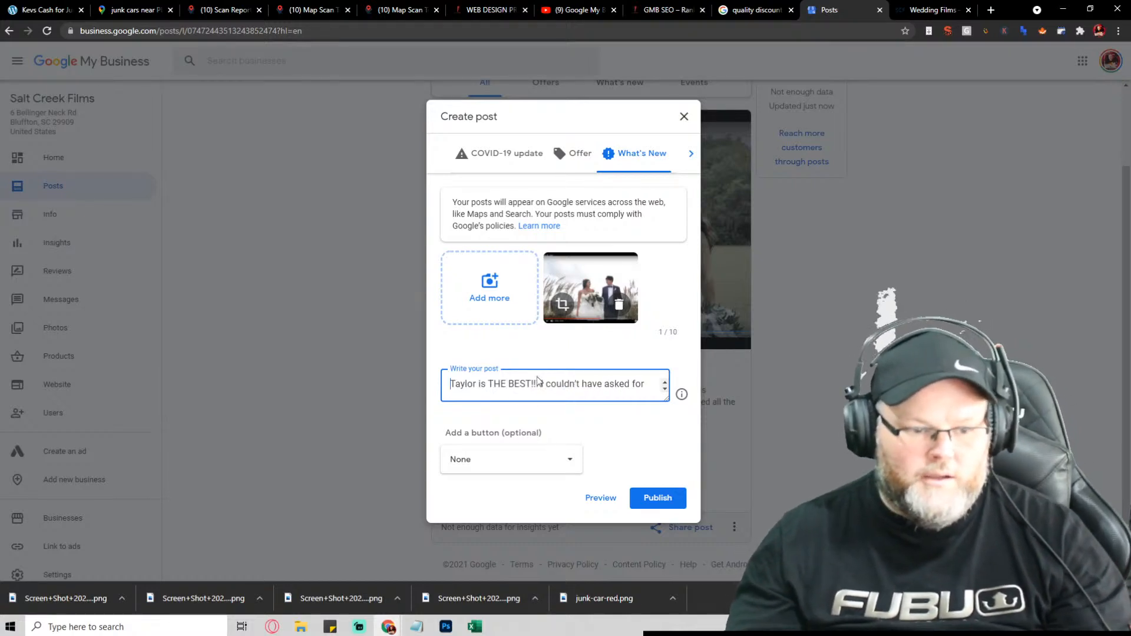
left_click_drag(666, 394, 672, 490)
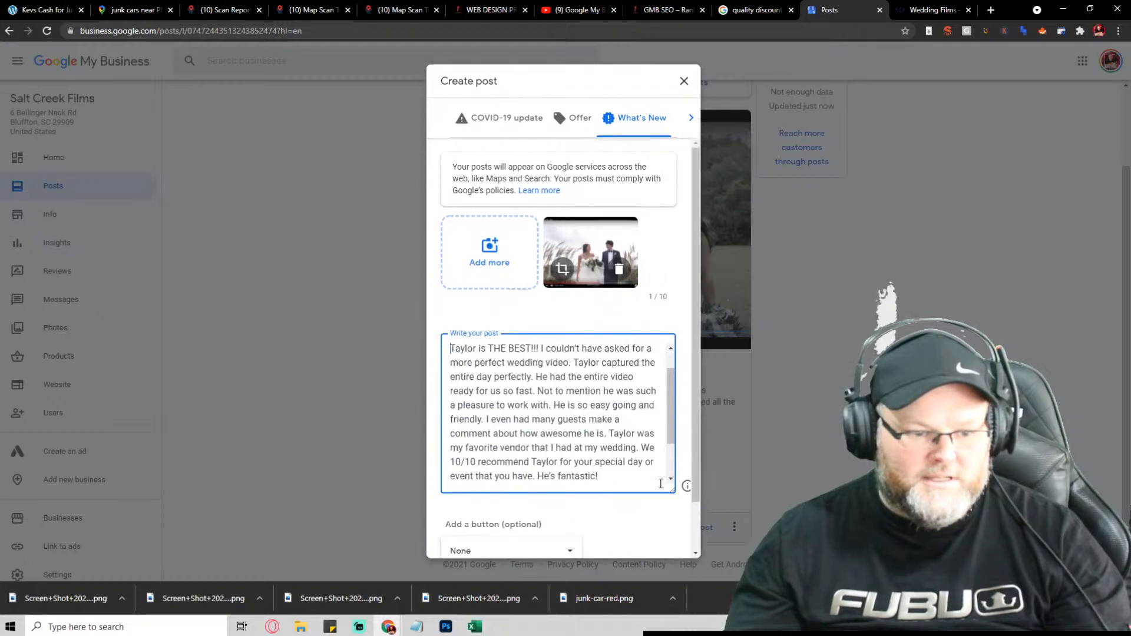
key("Return")
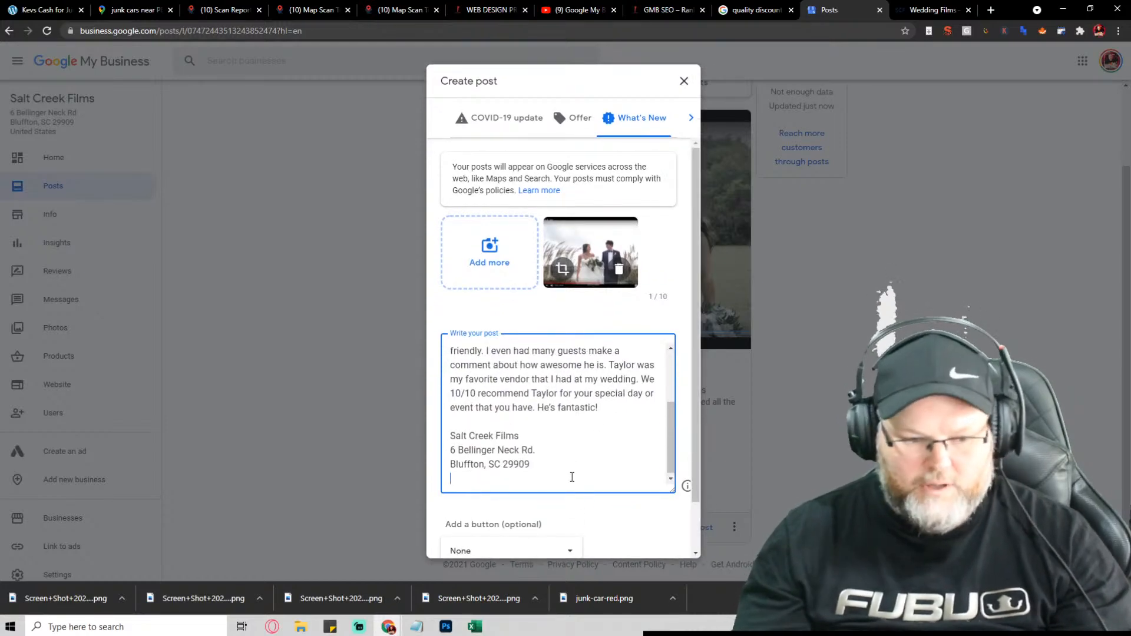
type("https://saltcreekfilms.com/wedding-films")
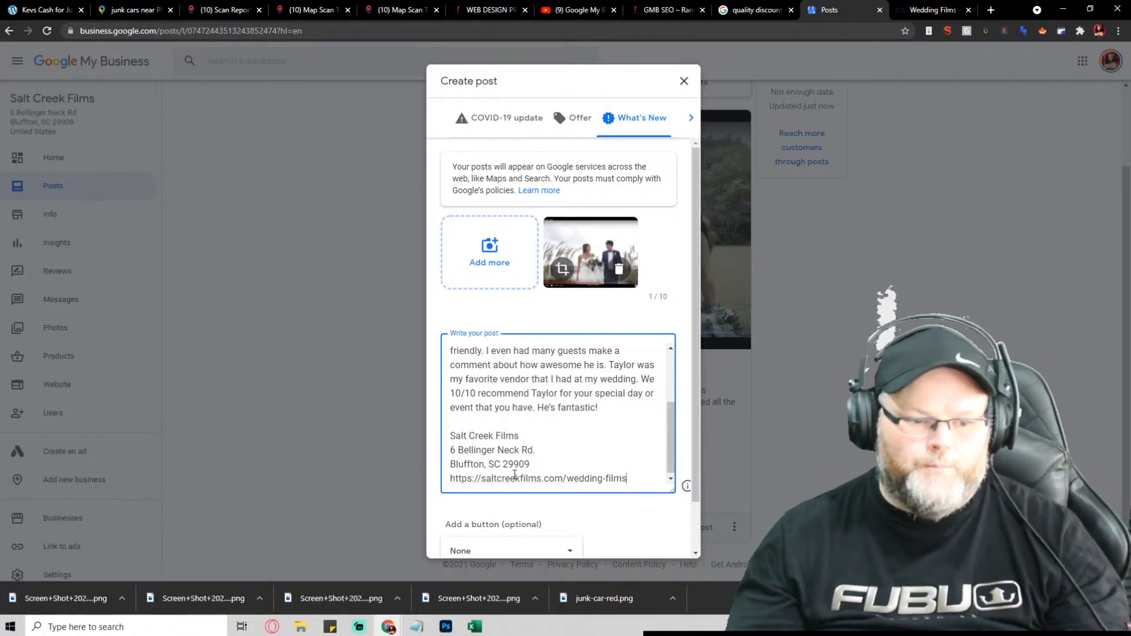
scroll(628, 540, "down", 1)
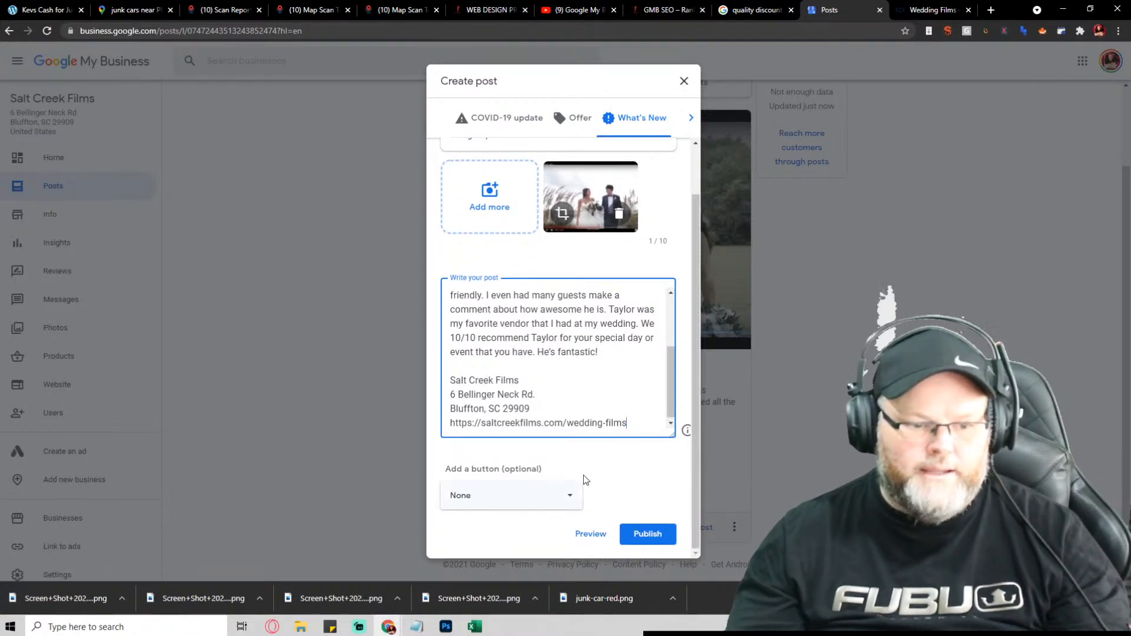
left_click_drag(644, 423, 563, 424)
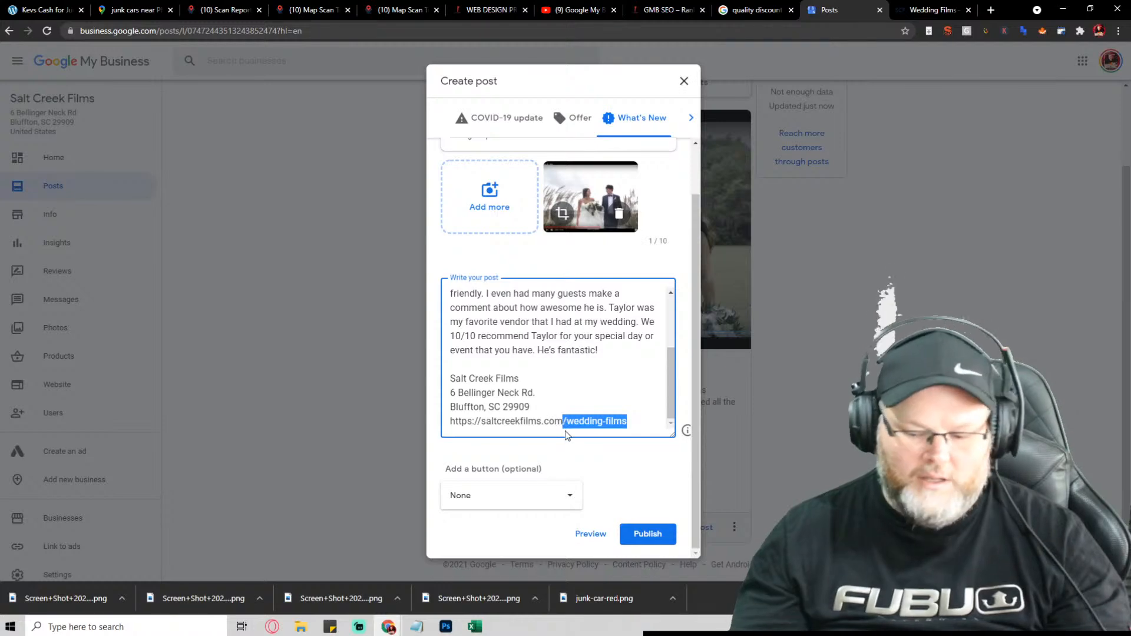
key("BackSpace")
left_click(543, 497)
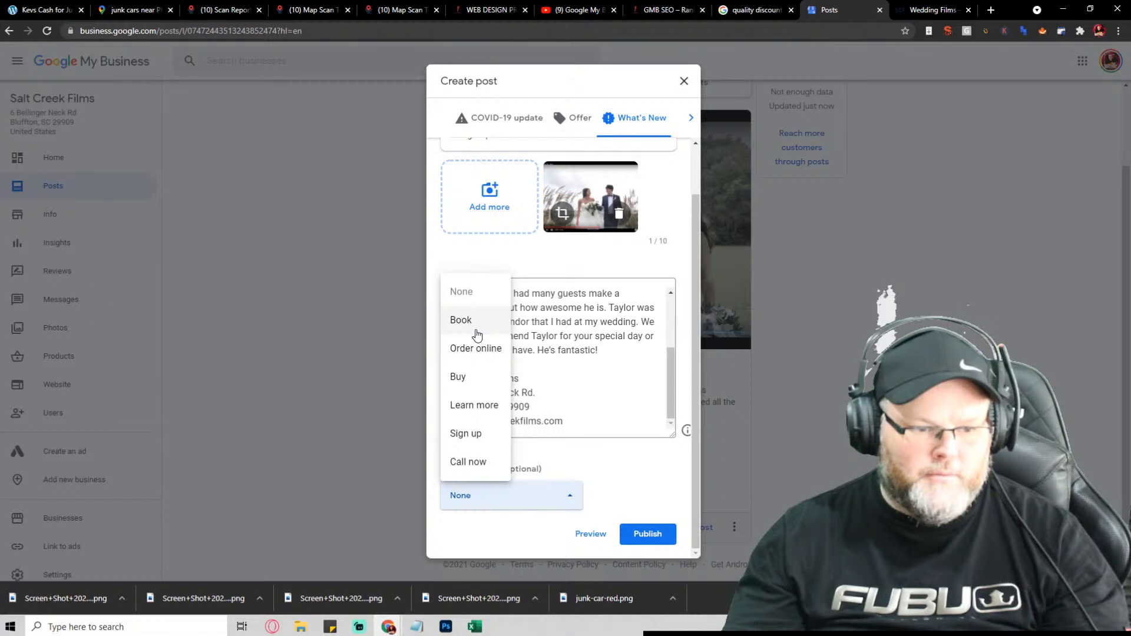
left_click(474, 405)
left_click(519, 541)
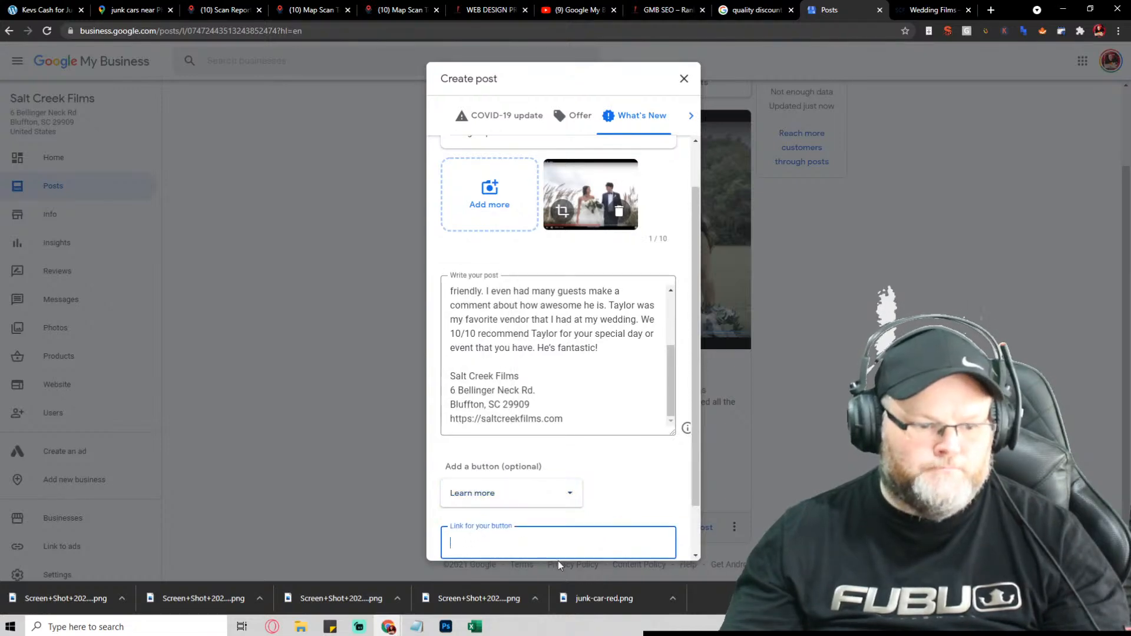
type("https://saltcreekfilms.com/wedding-films")
Step: Copy the previous post's local.google.com link from the untitled Notepad notes and return to the post draft
mouse_move(417, 628)
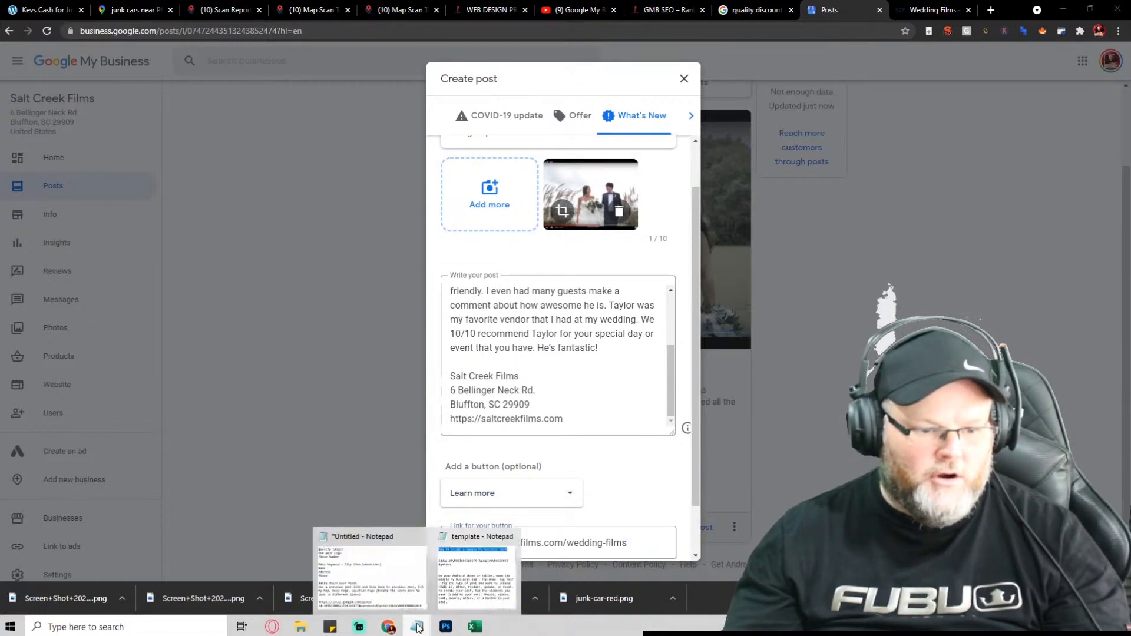
left_click(382, 588)
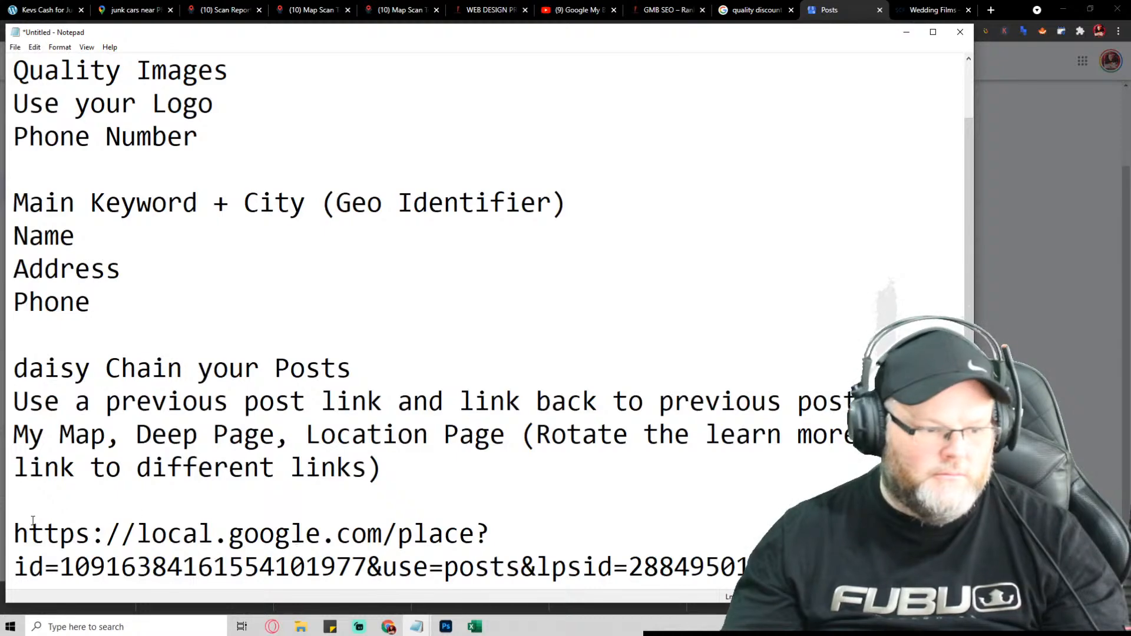
left_click_drag(13, 530, 14, 580)
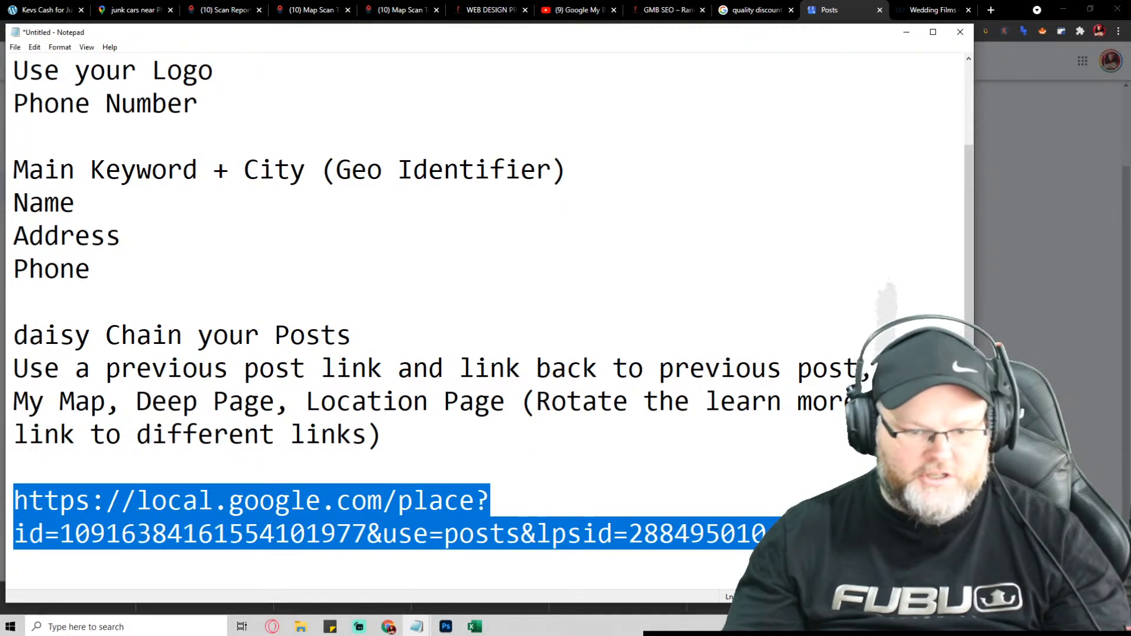
key("alt+Tab")
Step: Add "See previous post:" followed by the copied post link below the website address, without a trailing blank line
scroll(578, 418, "down", 1)
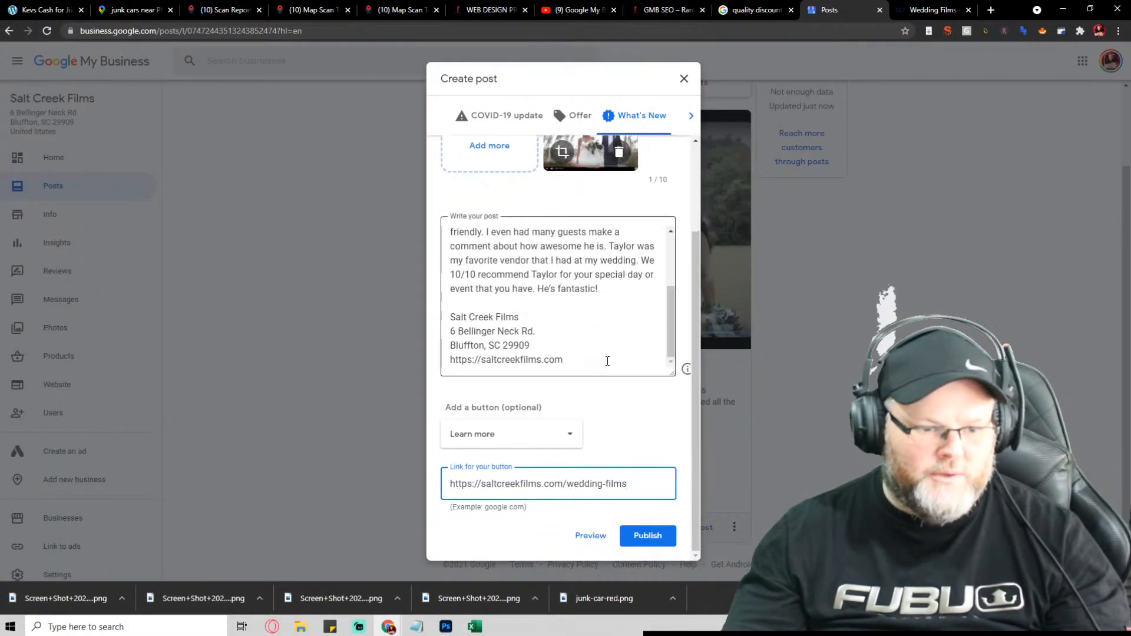
left_click(608, 361)
key("Return")
key("Return")
type("Se")
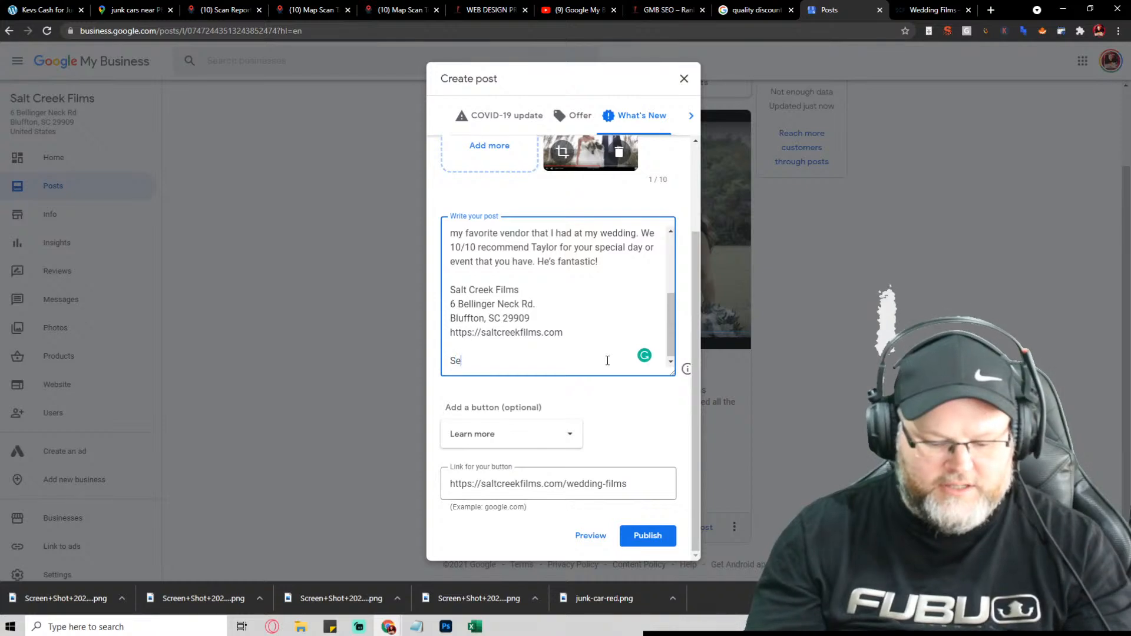
type("e previous ")
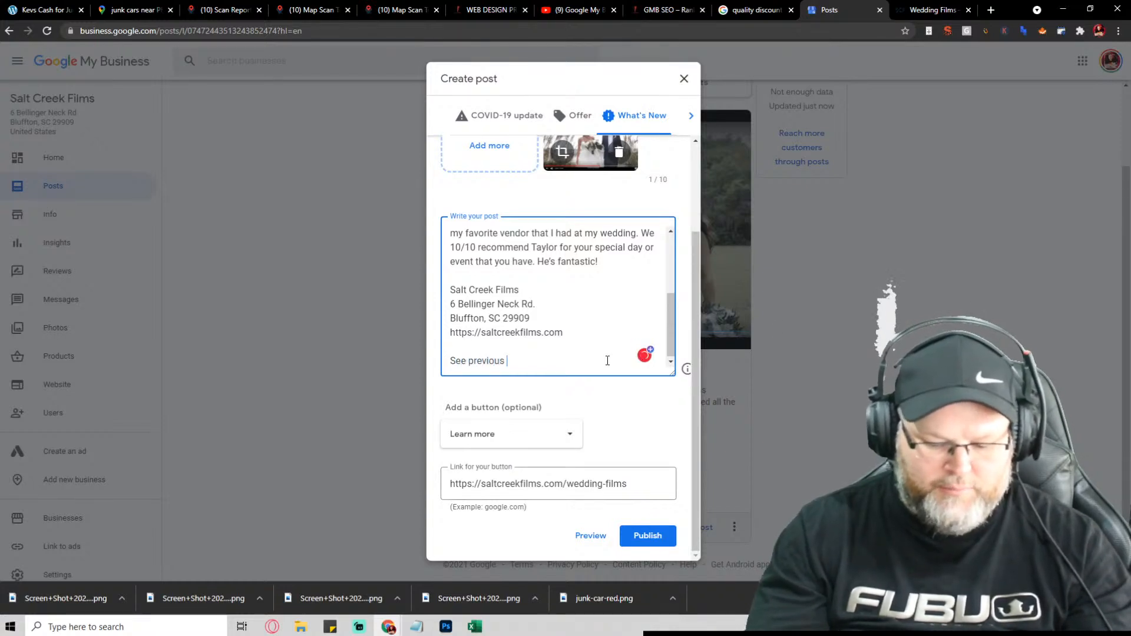
type("post:")
key("ctrl+v")
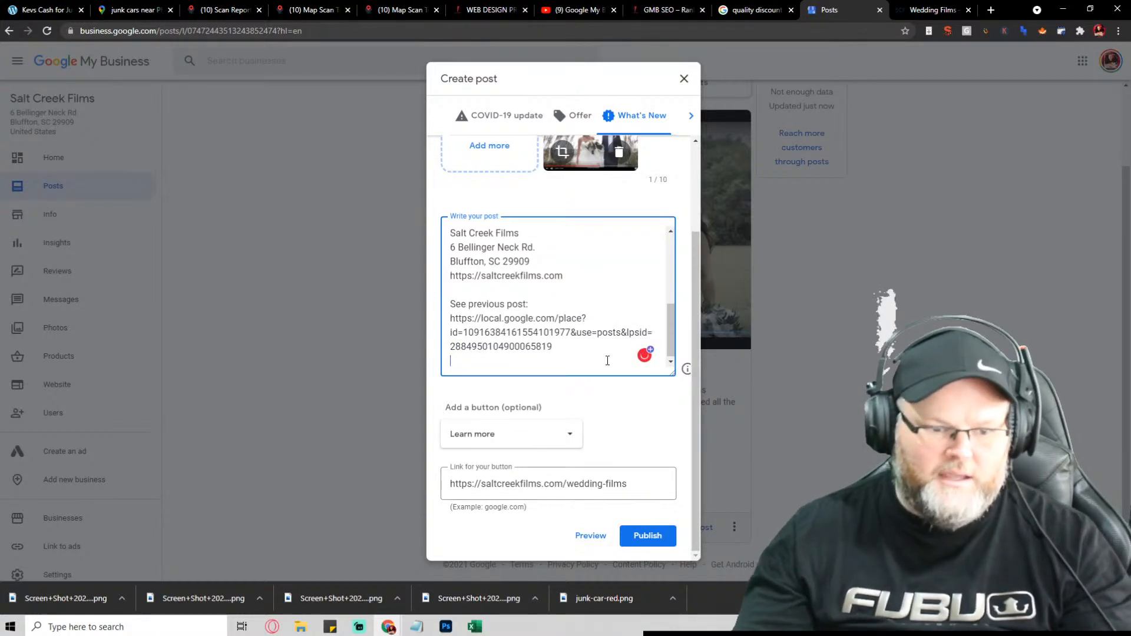
key("BackSpace")
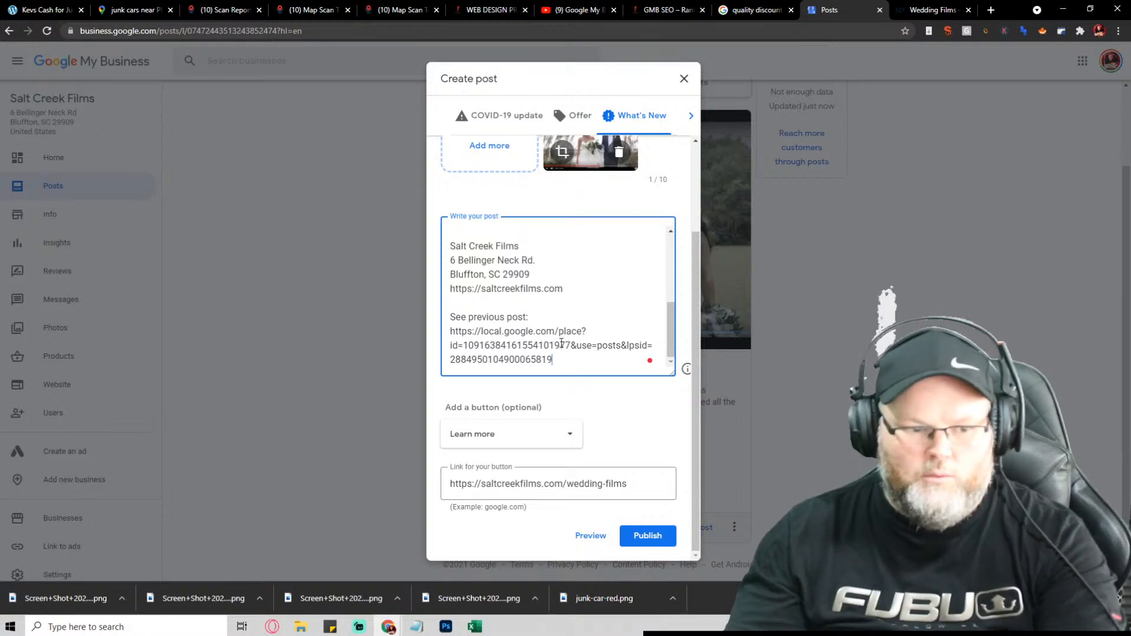
Step: Correct "easy going" to "easy-going" in the testimonial using the suggested spelling fix
scroll(576, 320, "up", 5)
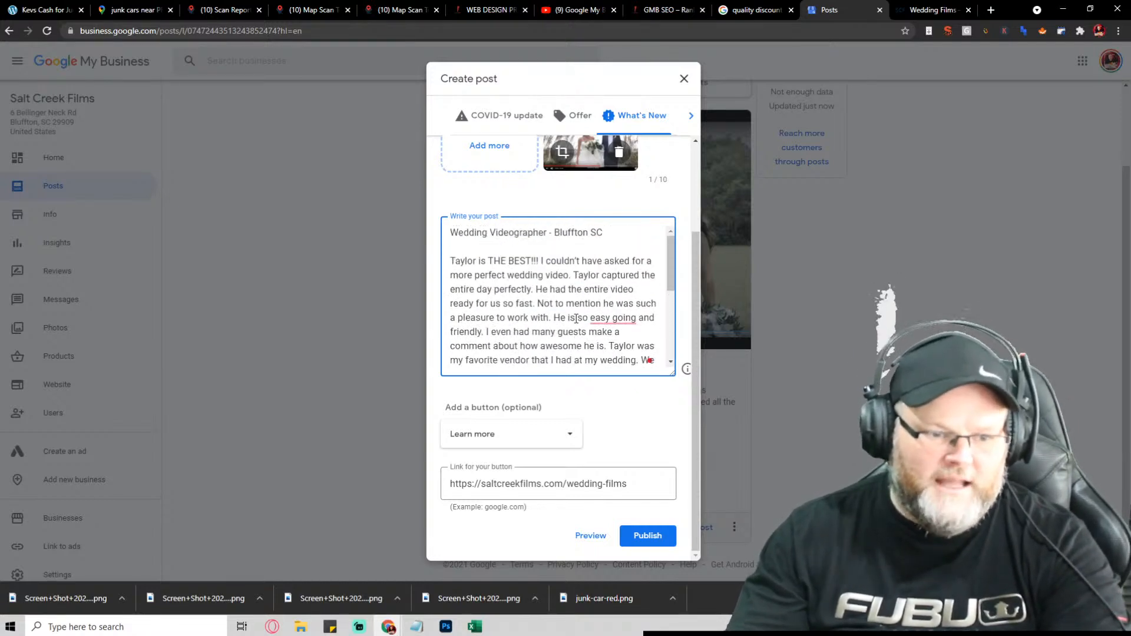
mouse_move(609, 318)
left_click(636, 348)
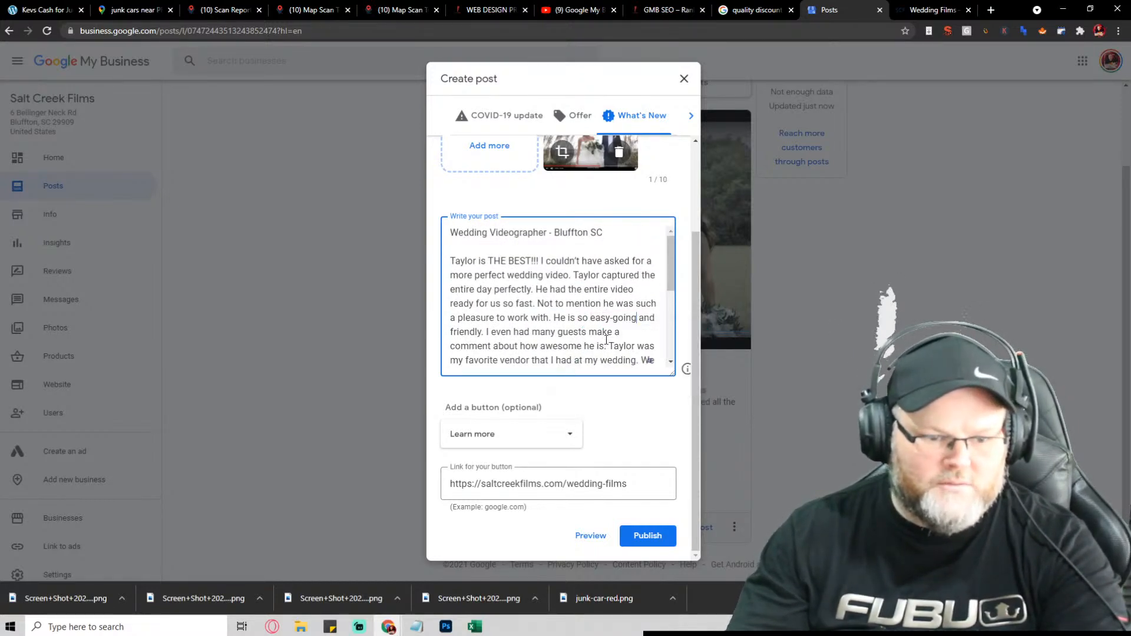
Step: Check the draft from its photo down to the button link and publish the post
scroll(587, 315, "up", 2)
scroll(588, 318, "up", 1)
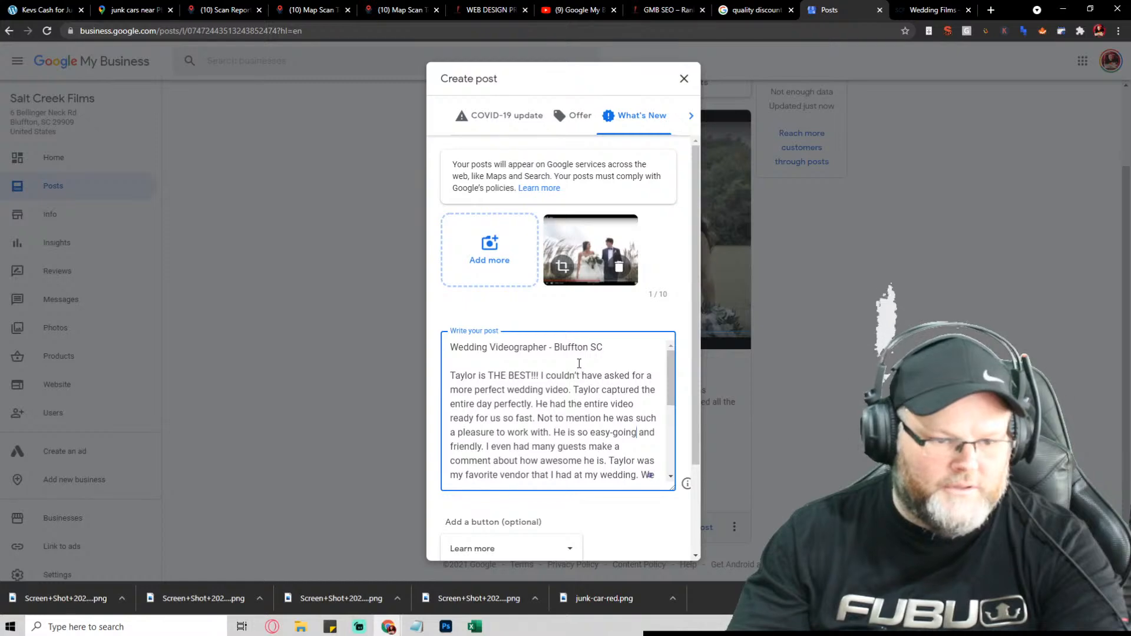
scroll(609, 358, "down", 7)
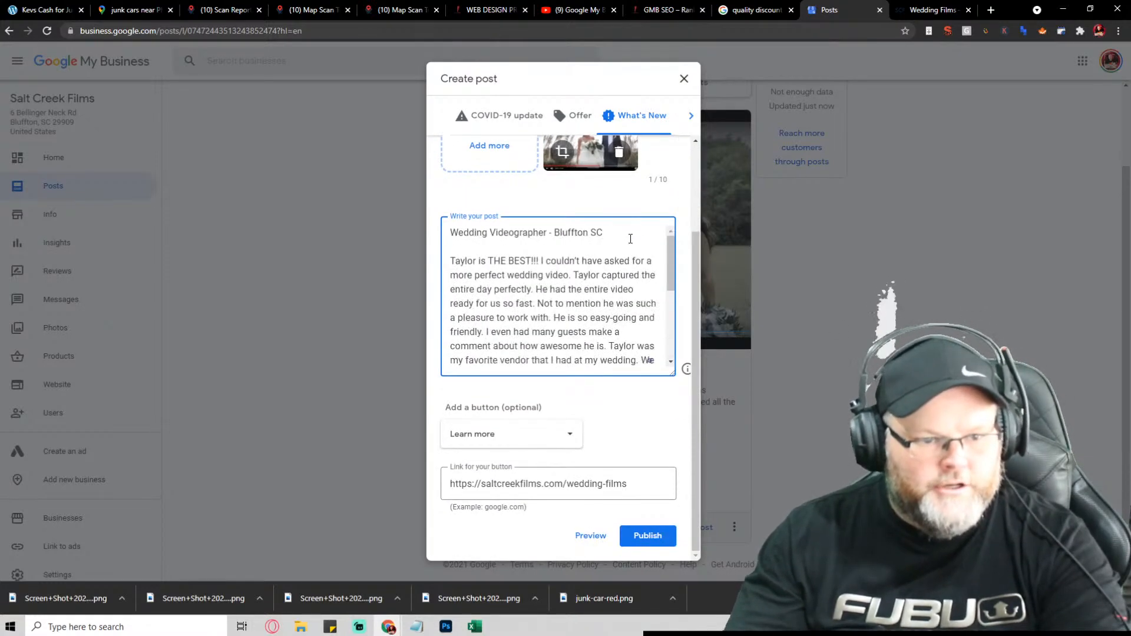
left_click(648, 537)
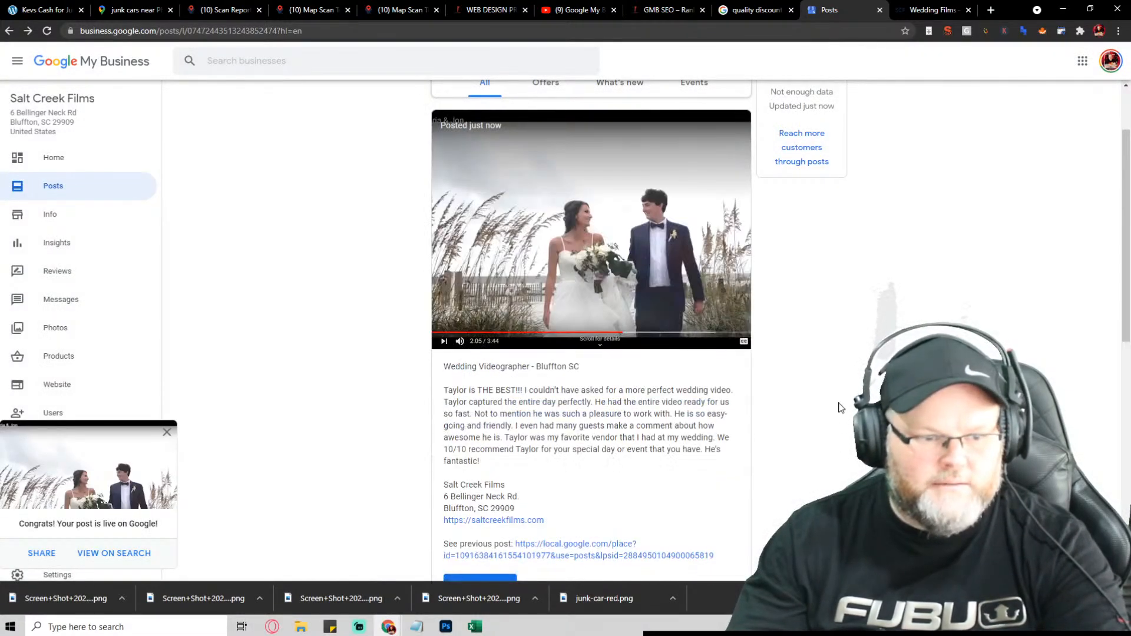
Step: Reload the posts page and review the new post's text, previous-post link and button alongside the earlier post
scroll(841, 404, "down", 7)
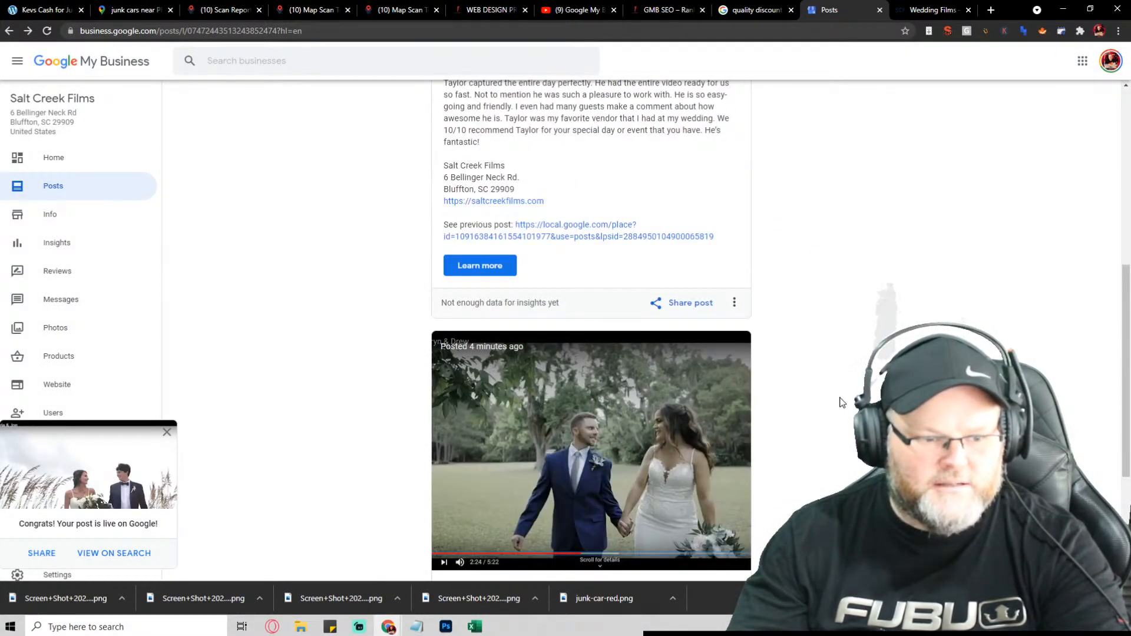
key("F5")
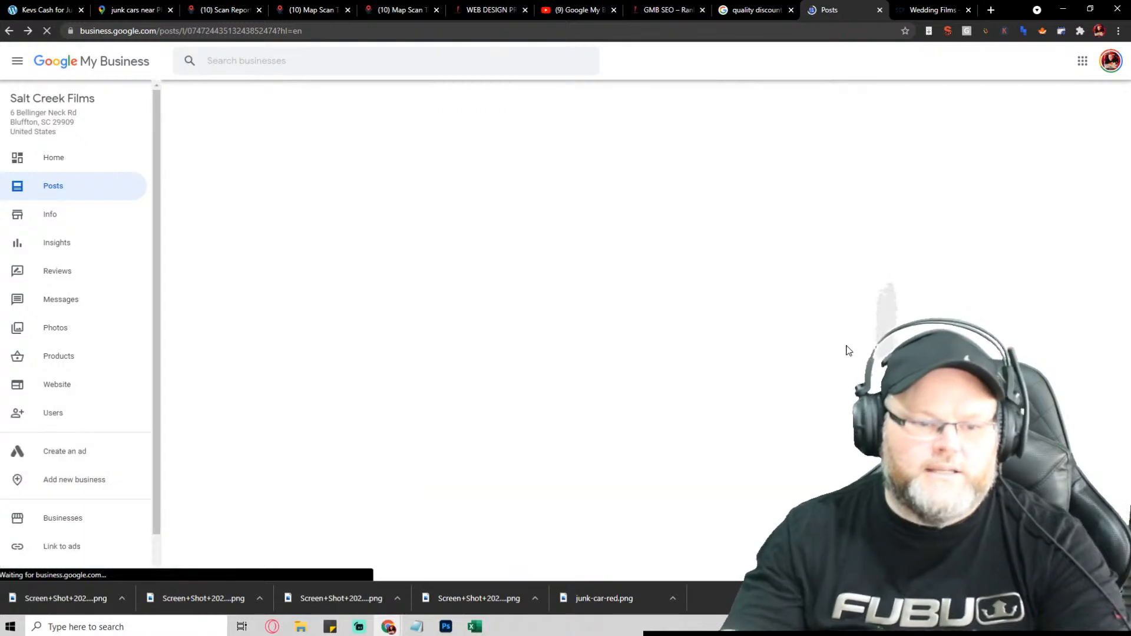
scroll(825, 355, "down", 4)
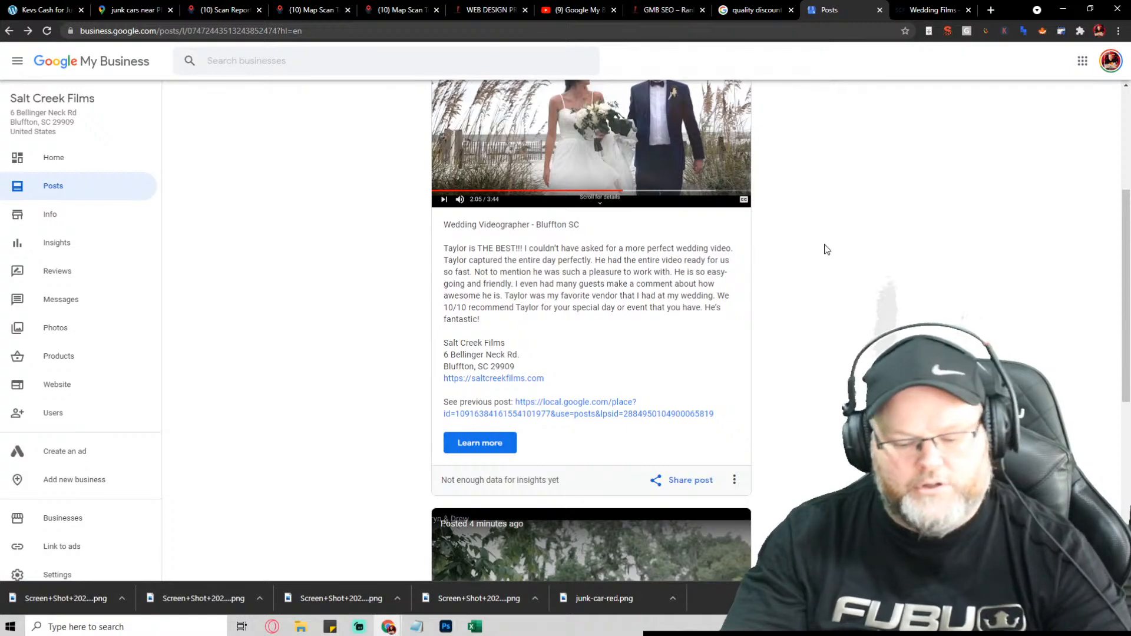
key("F5")
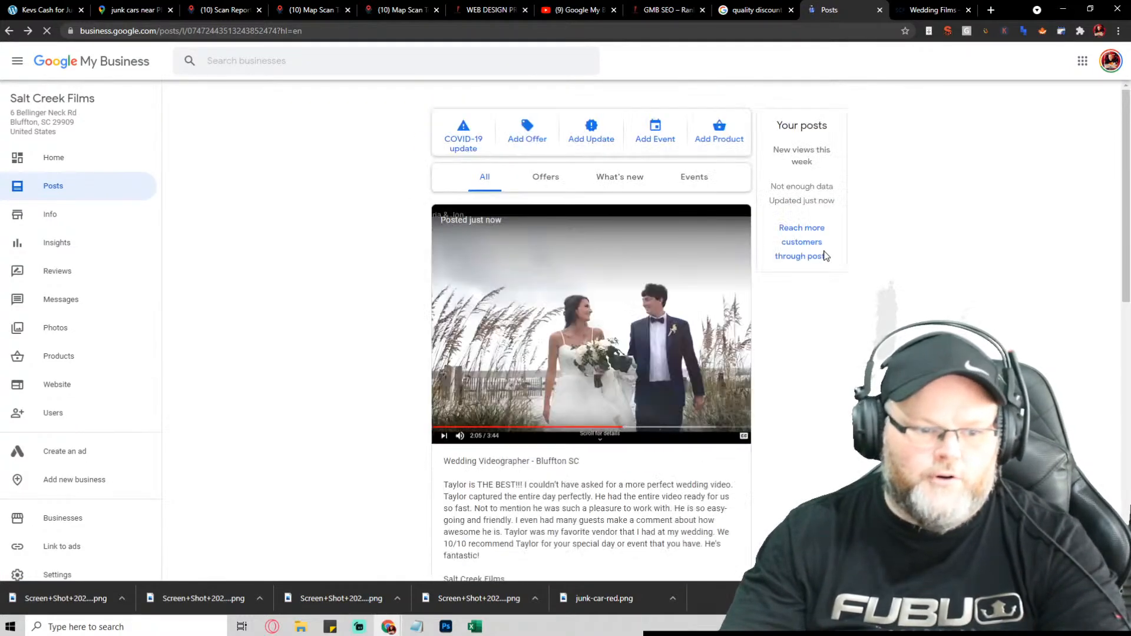
scroll(845, 347, "down", 5)
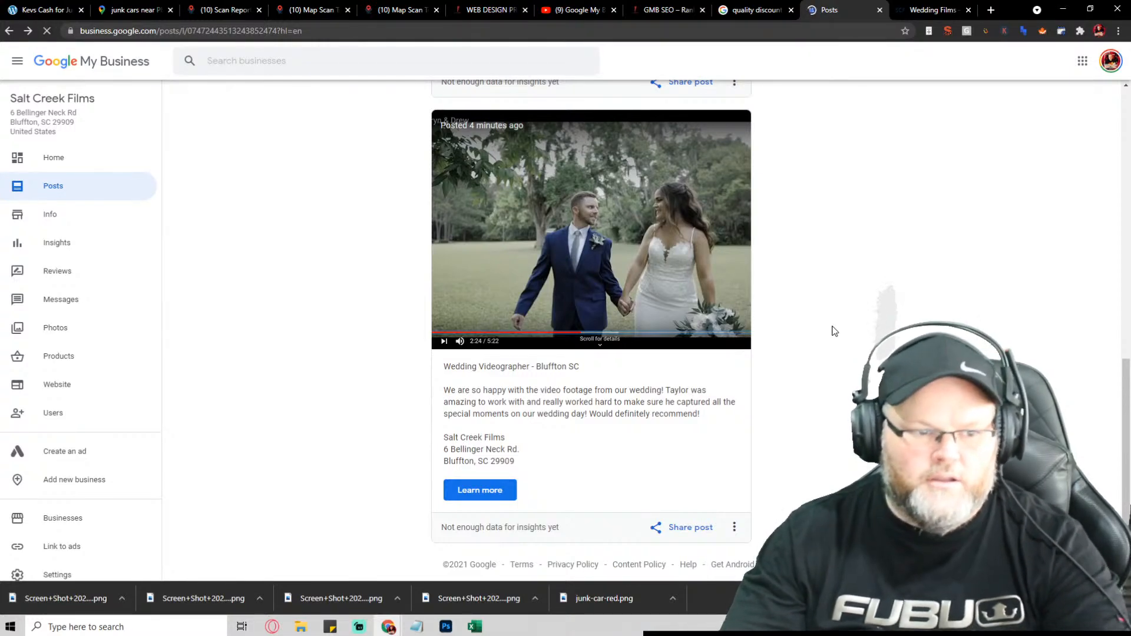
scroll(832, 304, "down", 10)
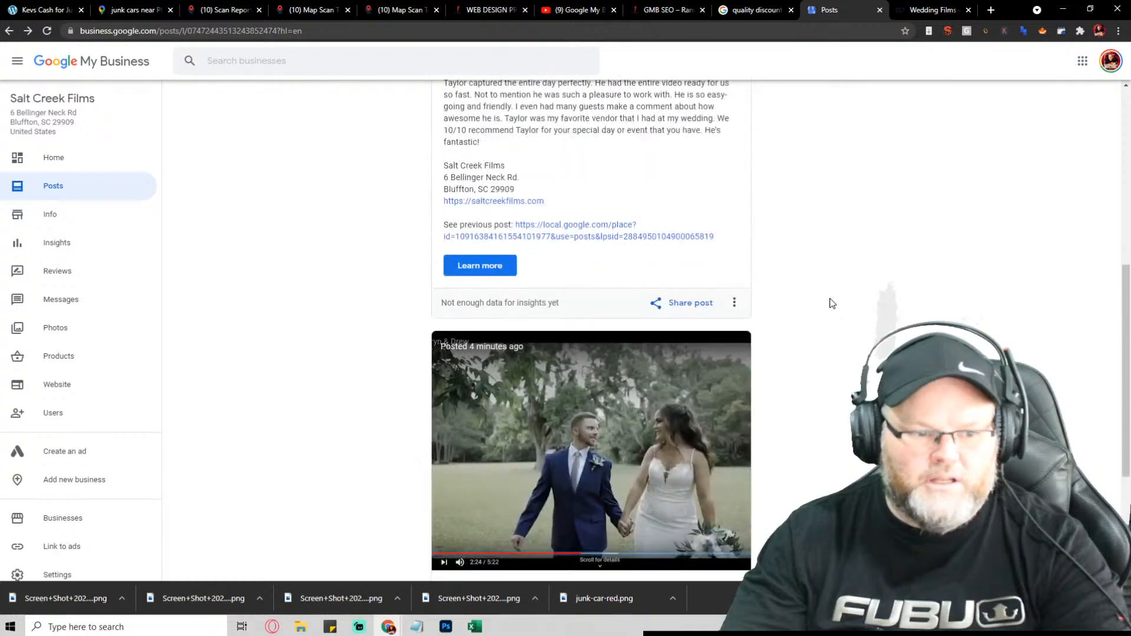
scroll(829, 303, "down", 4)
scroll(596, 333, "up", 7)
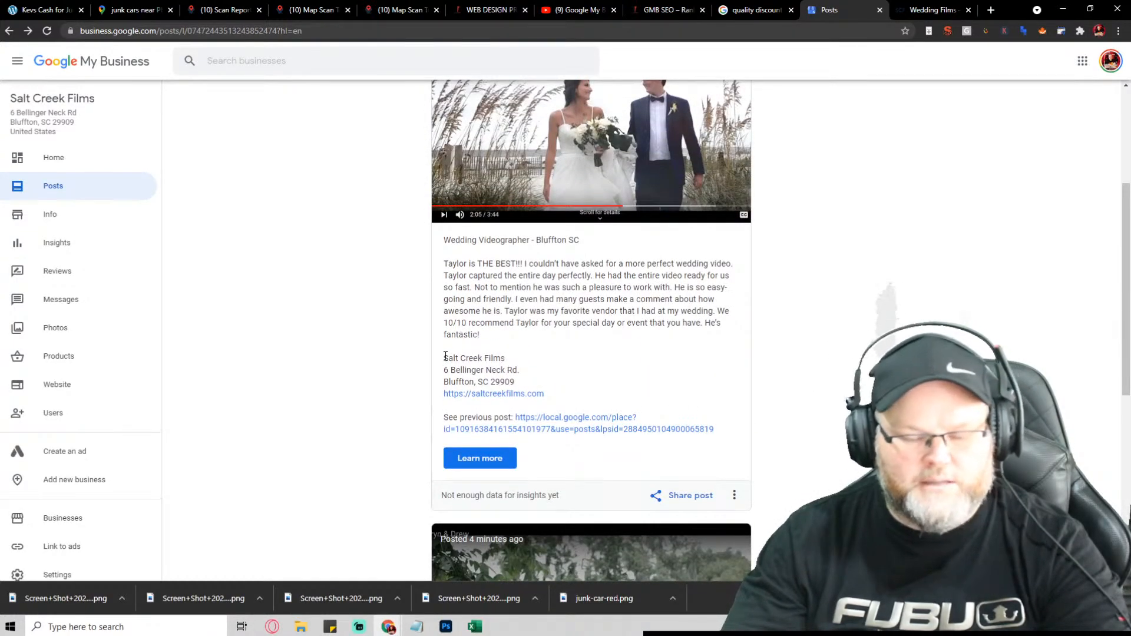
scroll(645, 460, "up", 4)
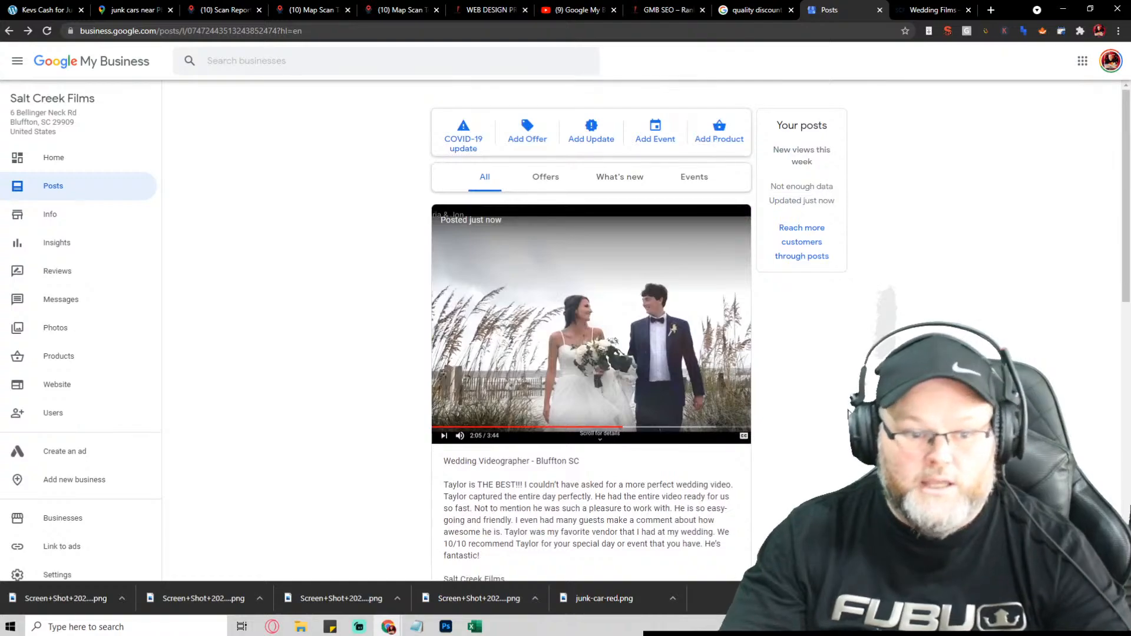
key("F5")
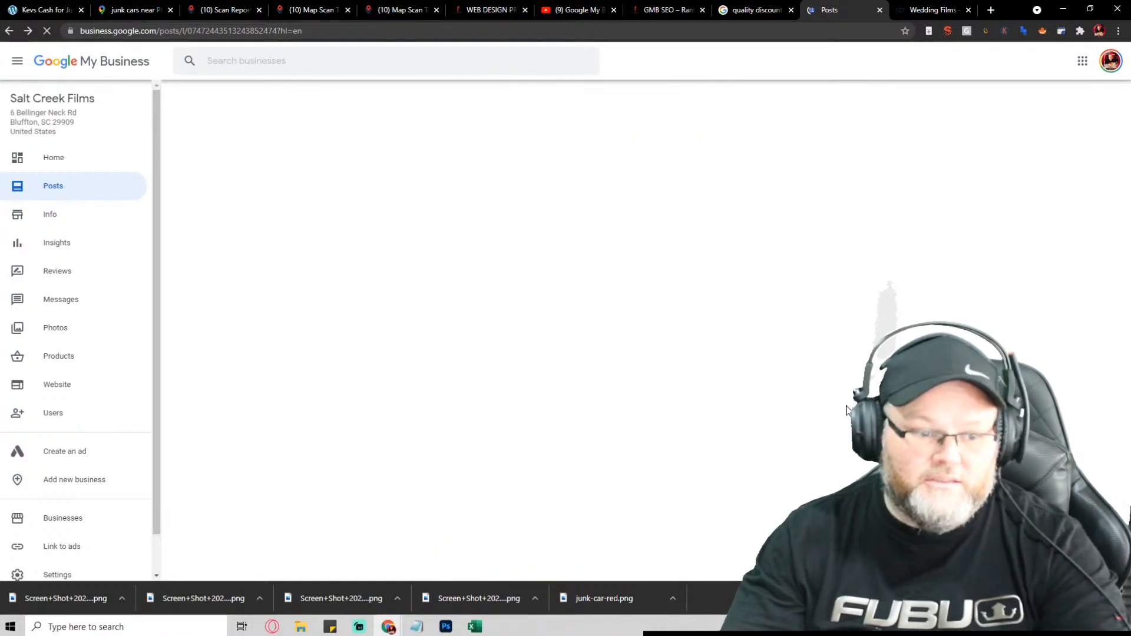
scroll(845, 410, "down", 10)
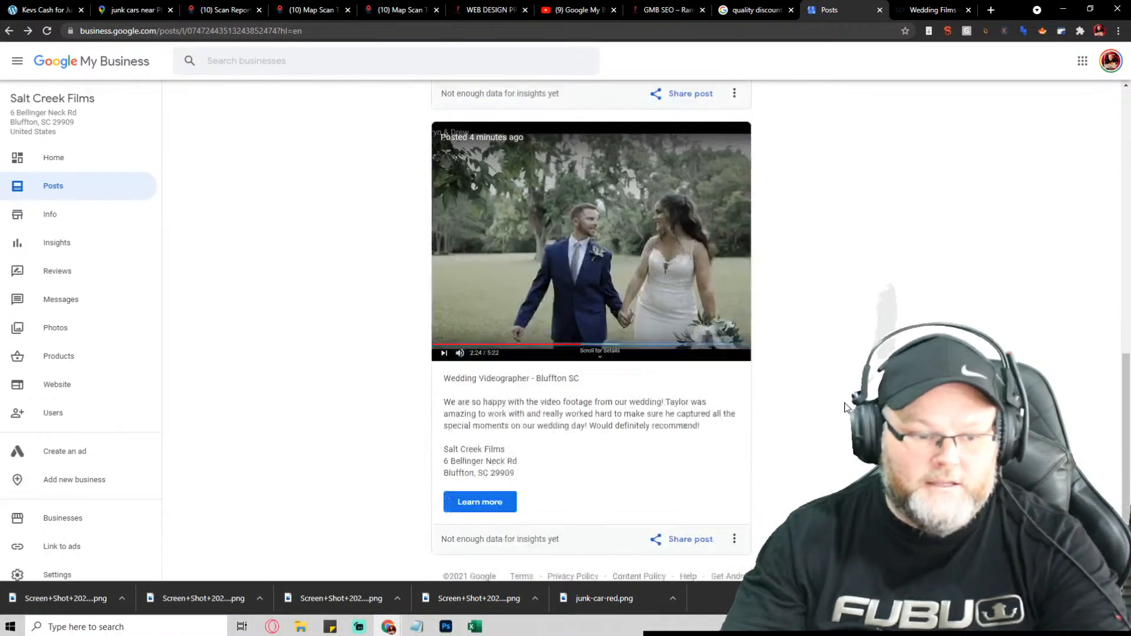
scroll(842, 405, "up", 7)
scroll(843, 405, "up", 3)
scroll(841, 405, "down", 7)
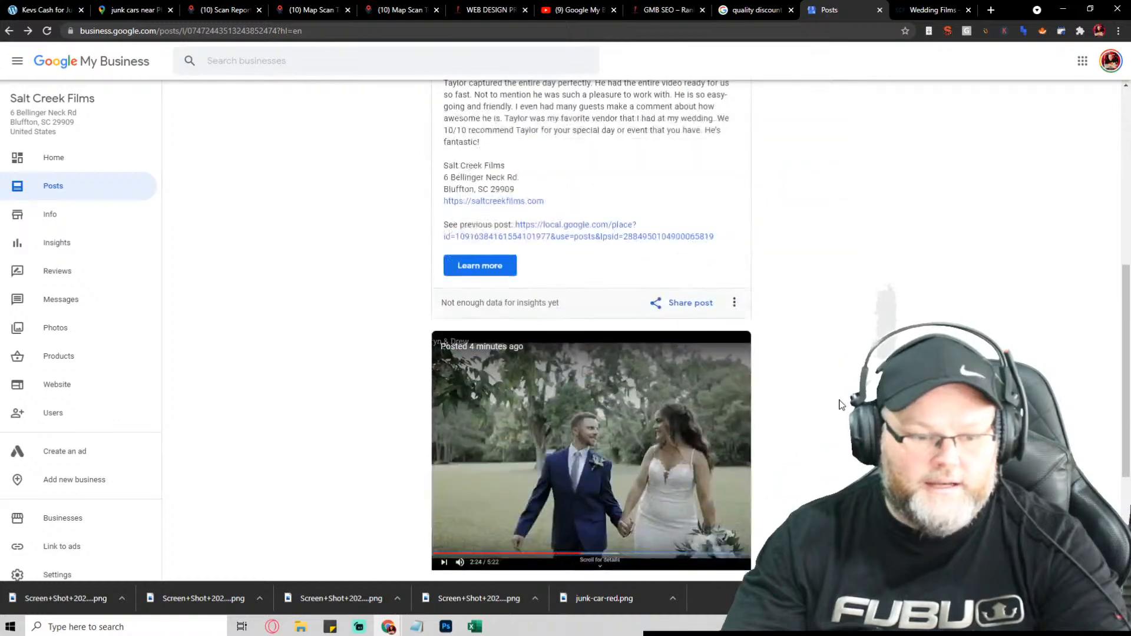
Step: Review the post-creation checklist in the untitled Notepad notes and return to the posts page
left_click(416, 629)
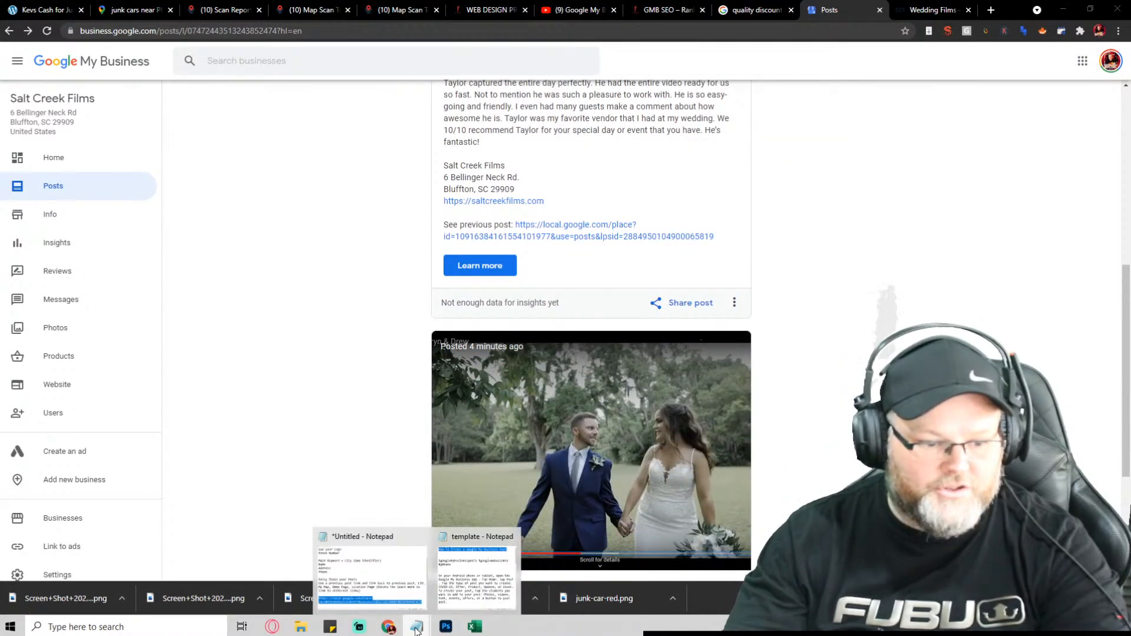
left_click(385, 578)
scroll(525, 441, "up", 1)
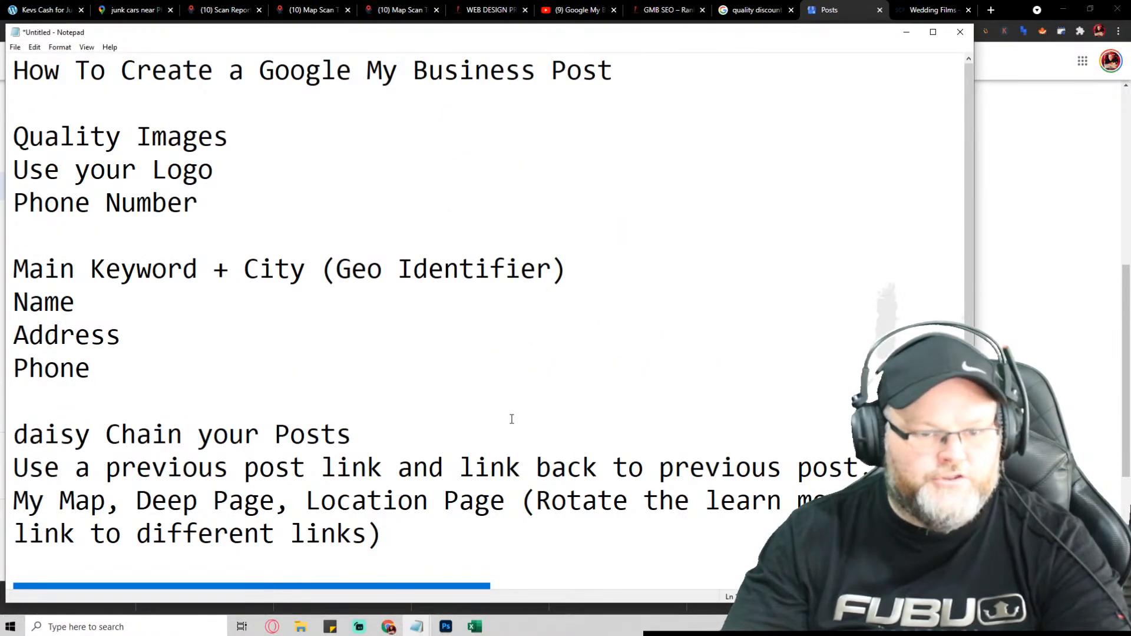
left_click(1018, 222)
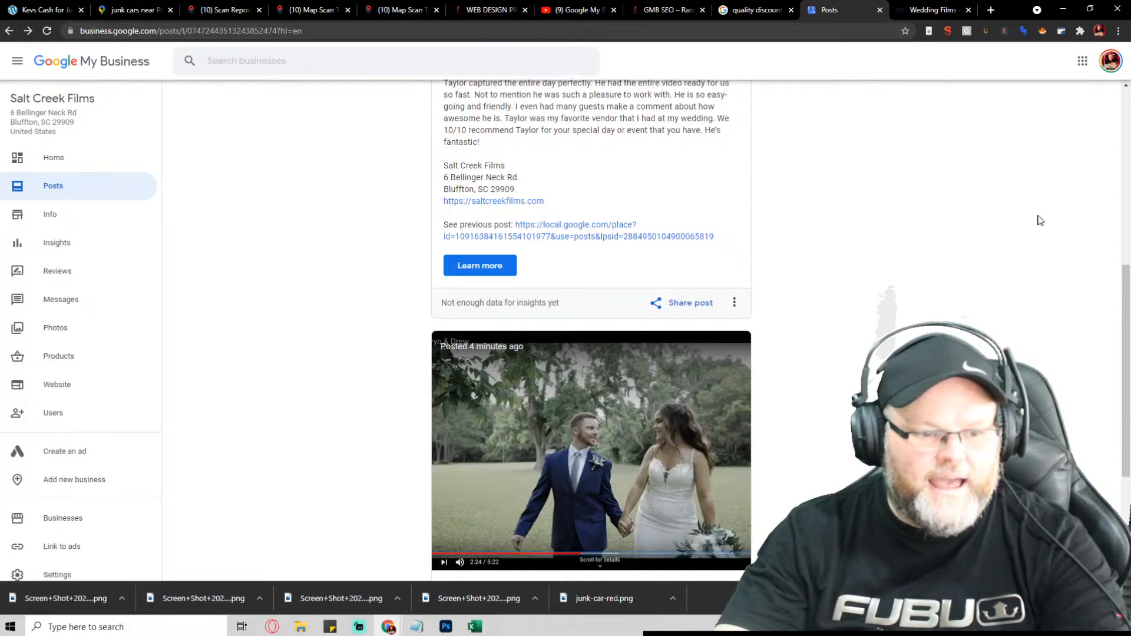
Step: From the business dashboard home, view the Salt Creek Films listing on Google Search and look through its business panel
scroll(966, 301, "down", 4)
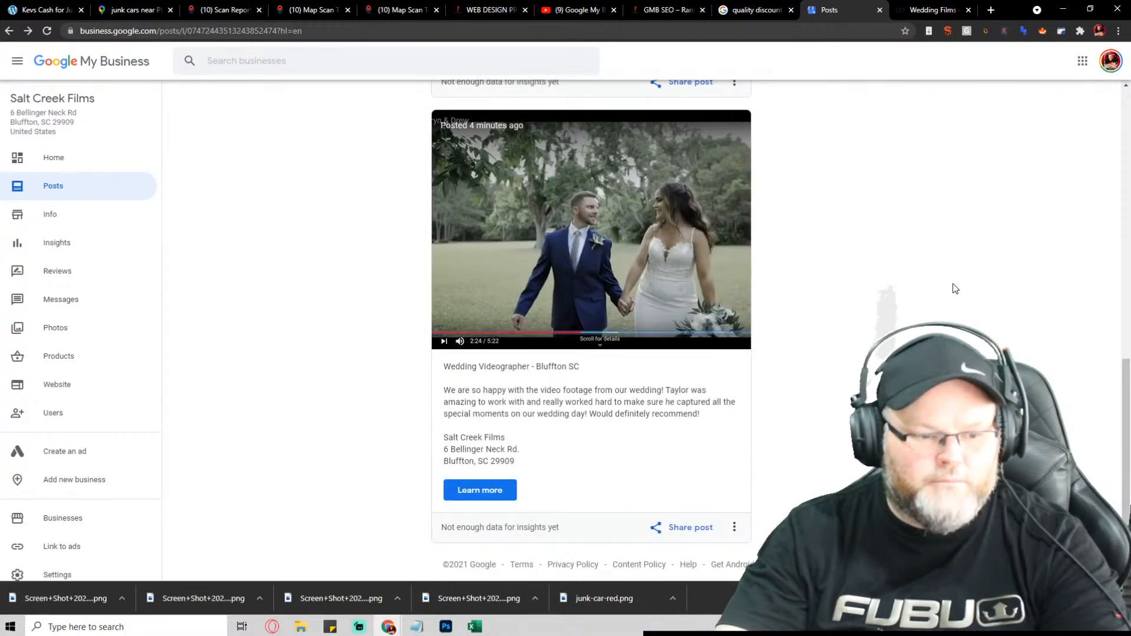
scroll(955, 288, "up", 10)
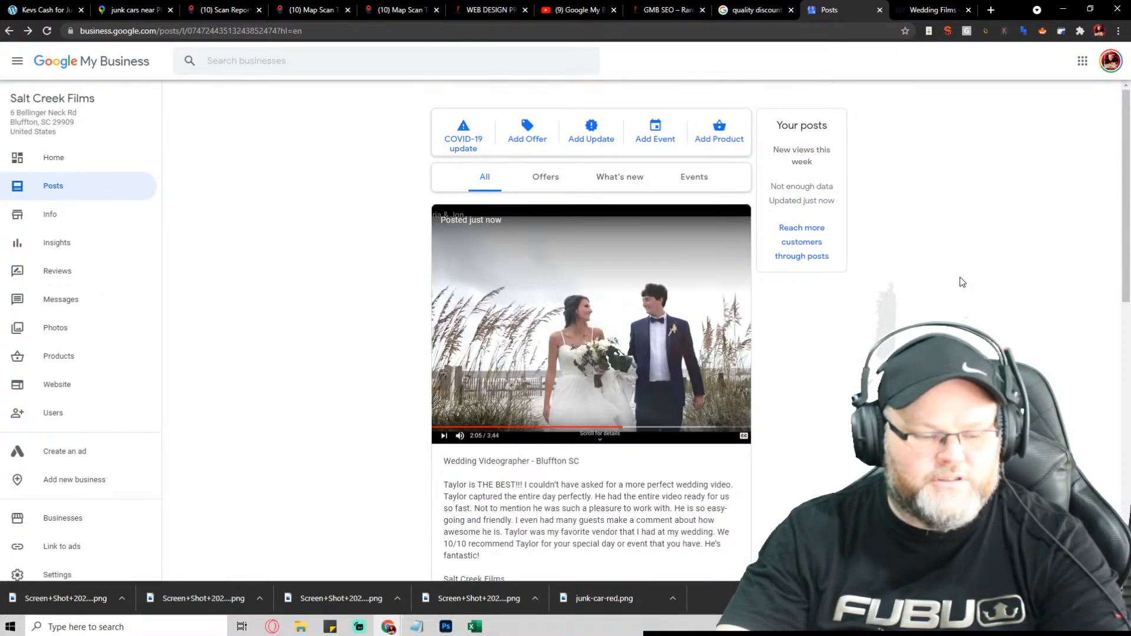
scroll(960, 282, "down", 6)
scroll(462, 332, "down", 5)
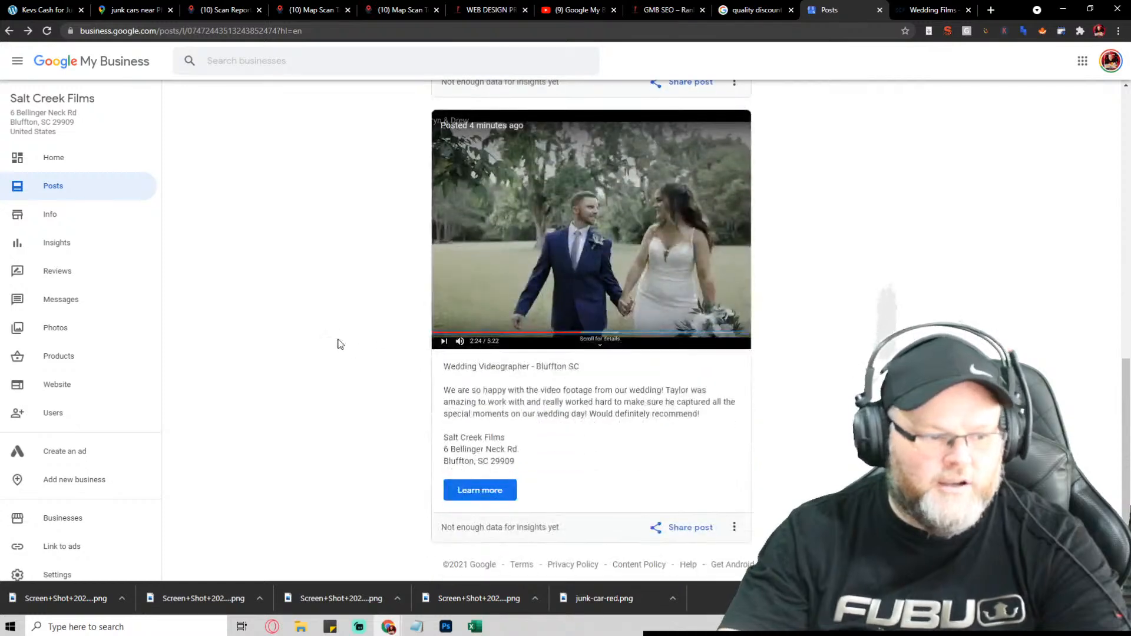
left_click(59, 158)
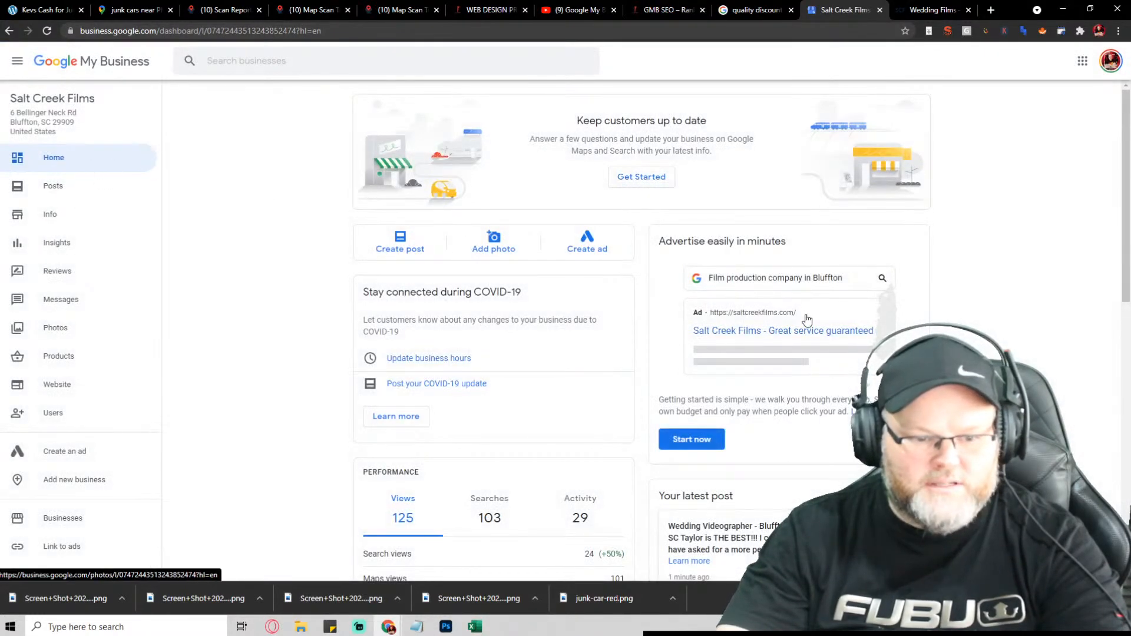
scroll(624, 247, "down", 5)
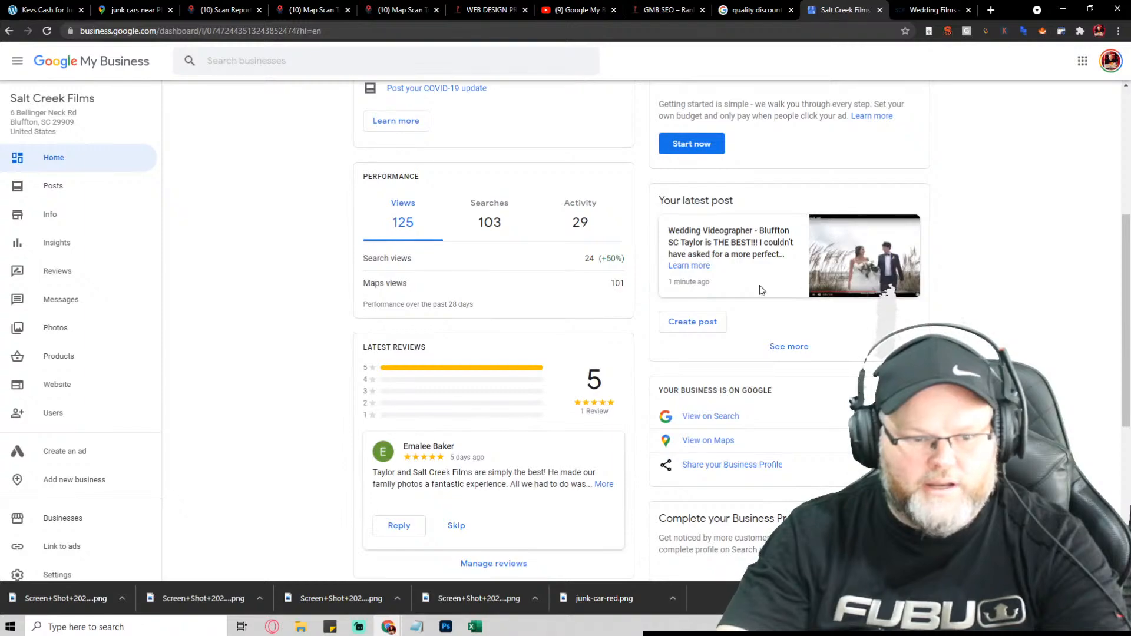
left_click(712, 417)
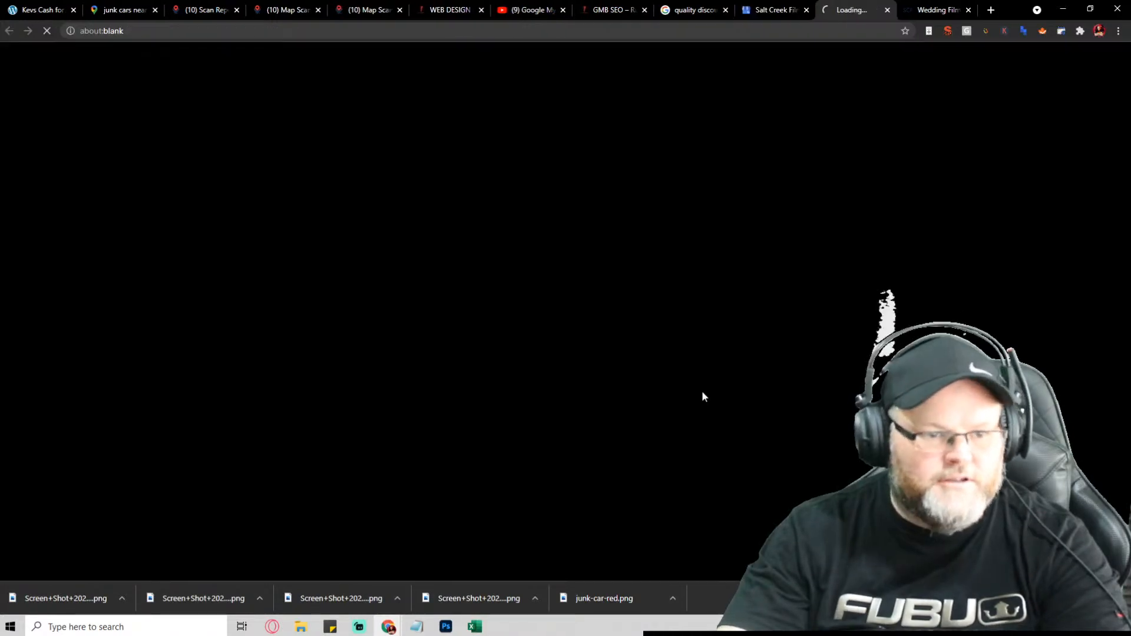
scroll(1012, 234, "down", 6)
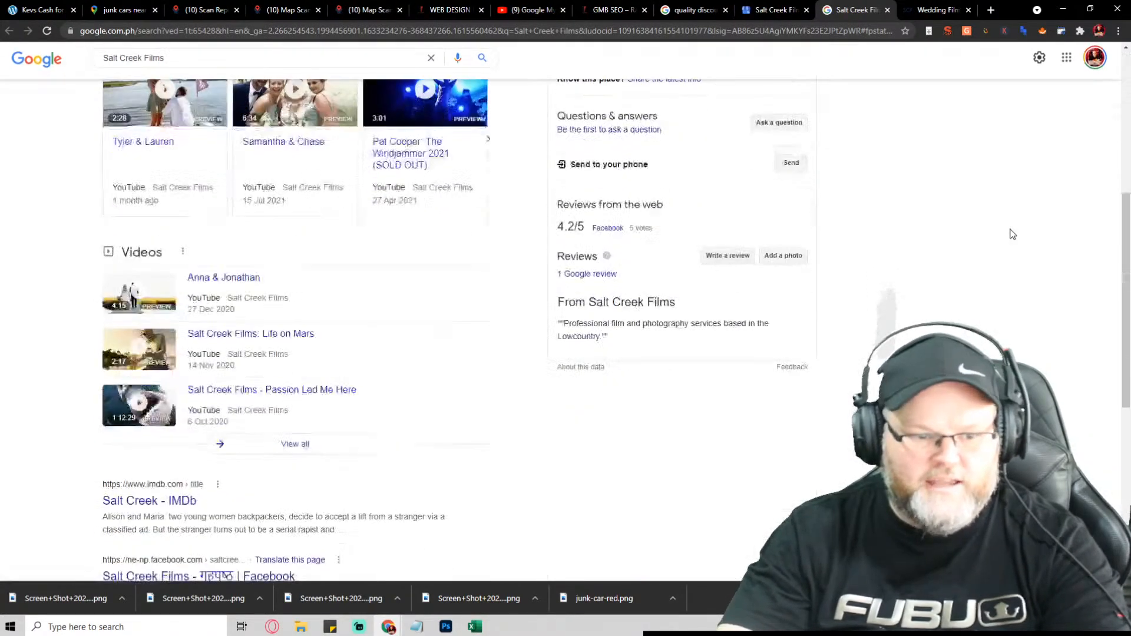
scroll(995, 234, "up", 5)
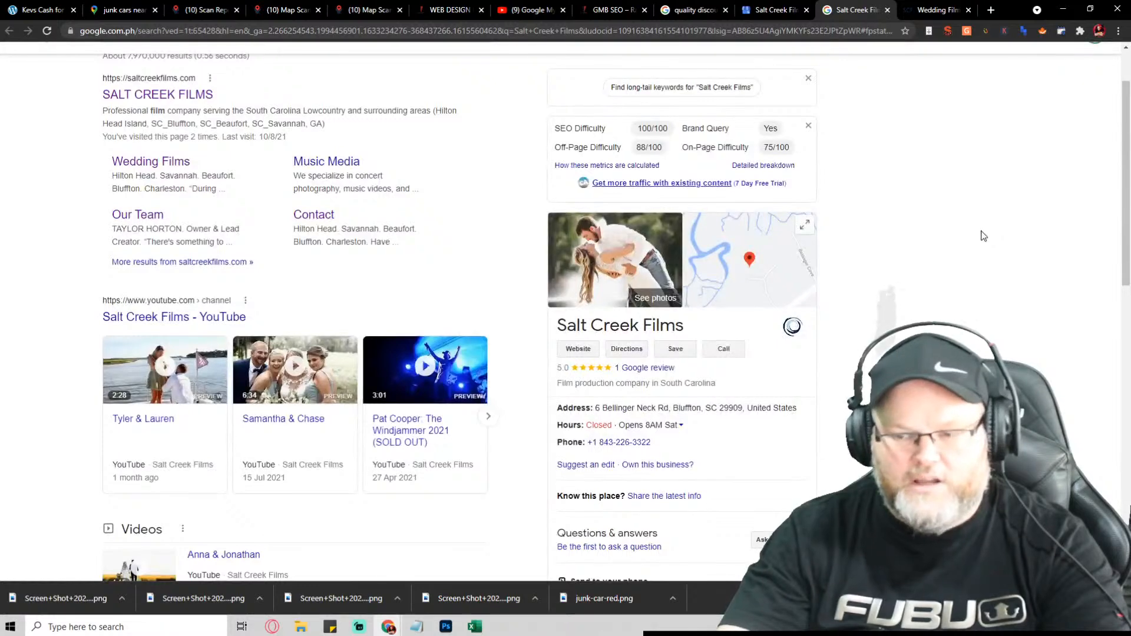